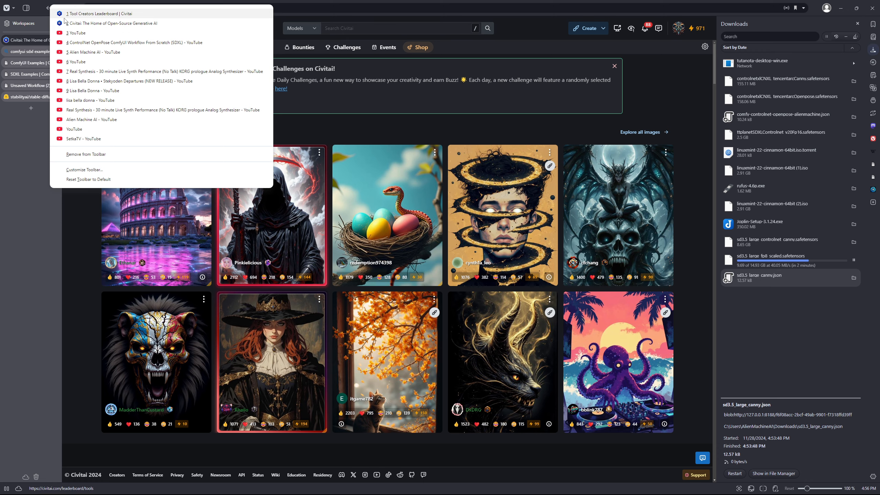
Switch to the Hugging Face page of stable-diffusion-3.5-controlnets and open the repository's file listing.
left_click(32, 52)
left_click(32, 64)
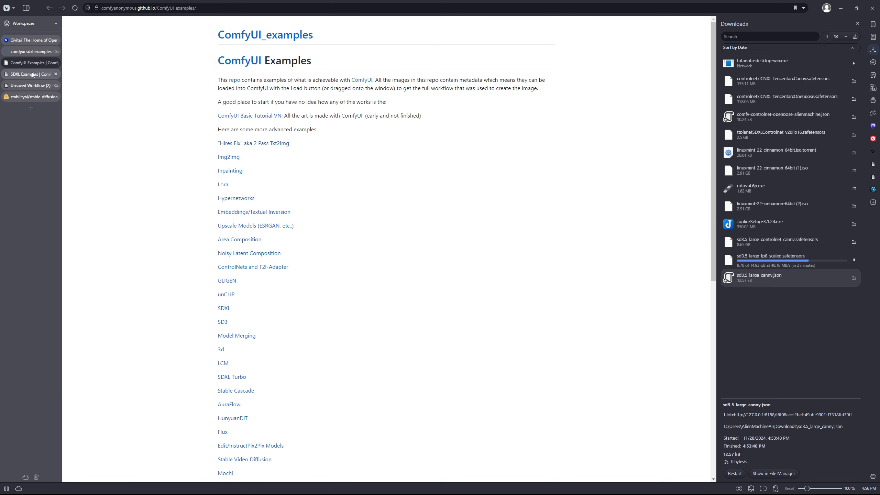
left_click(32, 74)
left_click(34, 86)
left_click(35, 96)
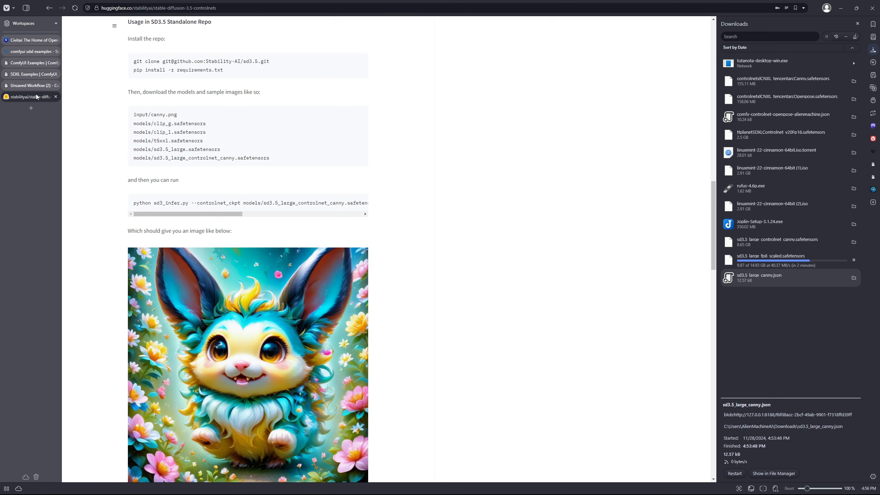
scroll(99, 100, "up", 10)
scroll(99, 100, "up", 10)
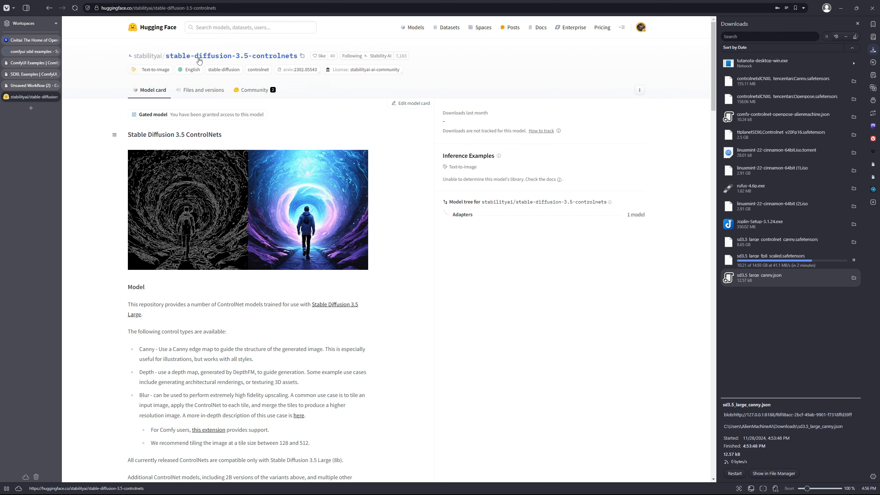
left_click(198, 91)
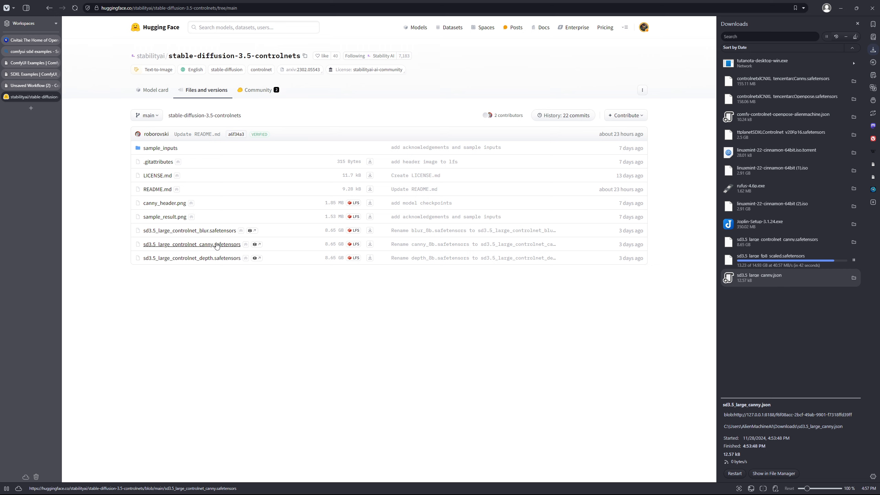
Switch to the ComfyUI Examples page and look through its list of advanced workflow examples.
left_click(29, 86)
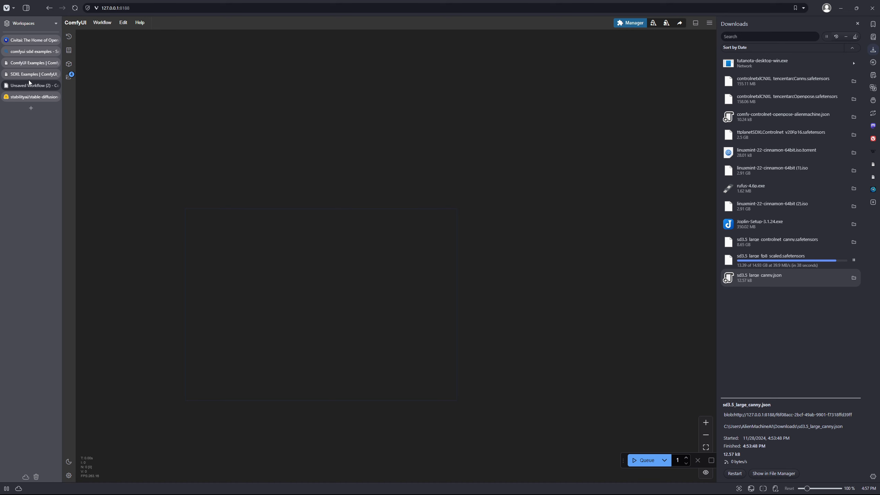
left_click(29, 79)
left_click(29, 63)
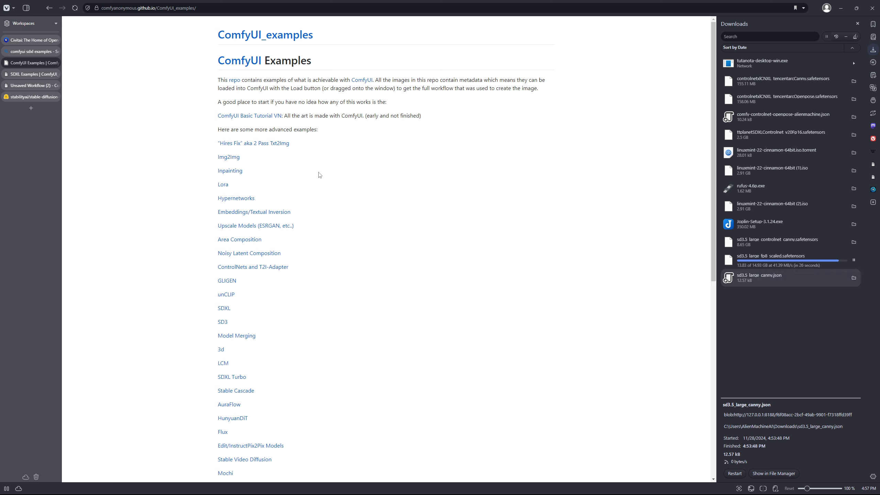
scroll(255, 164, "down", 6)
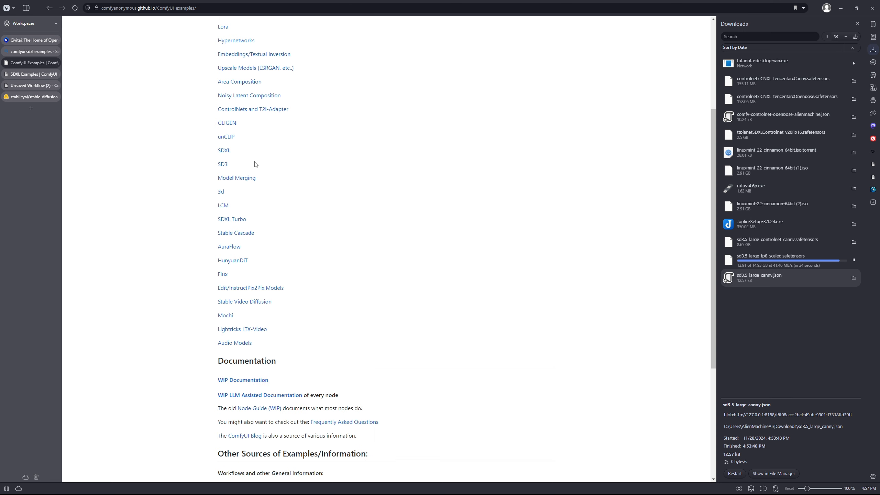
scroll(255, 164, "up", 2)
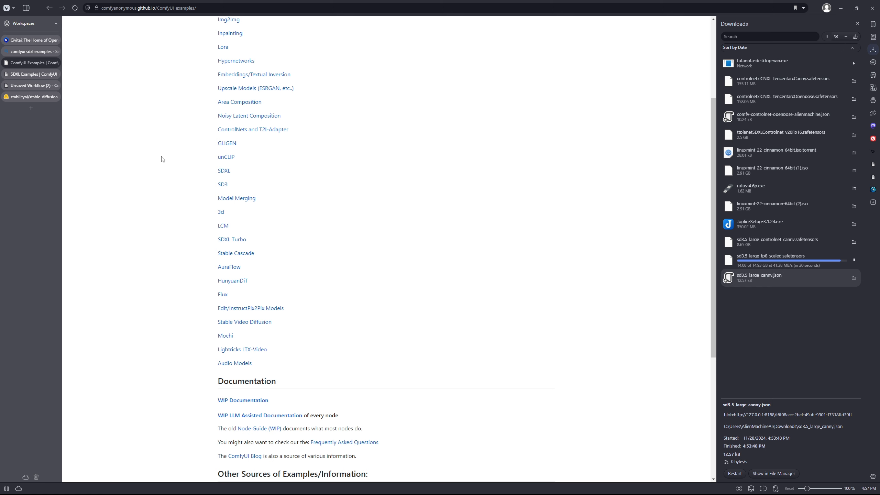
Switch to the Civitai site and search its models for "sd3.5".
mouse_move(33, 53)
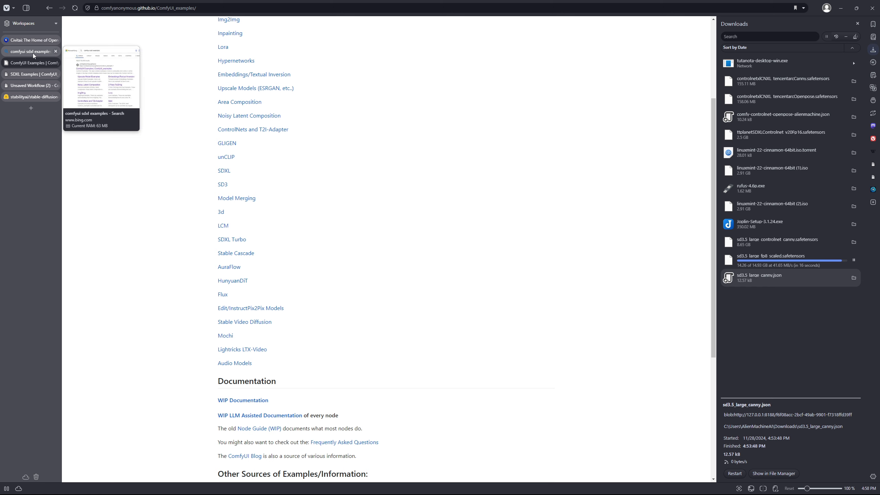
left_click(33, 46)
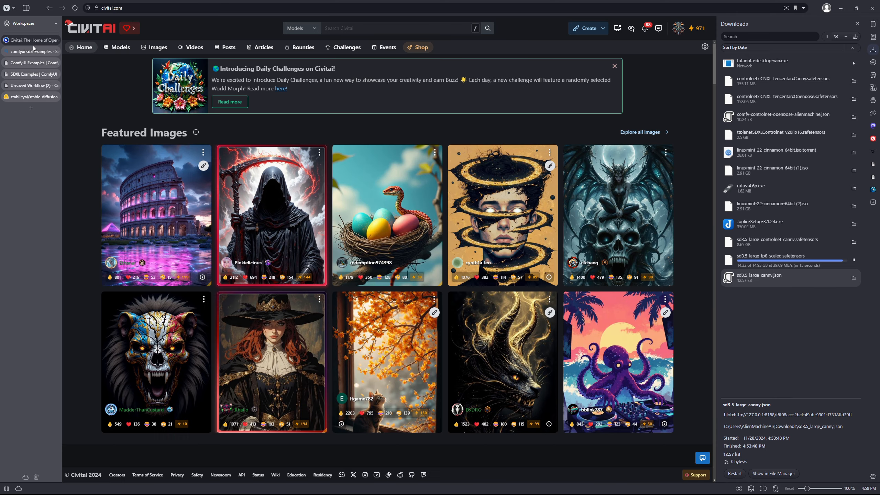
left_click(343, 27)
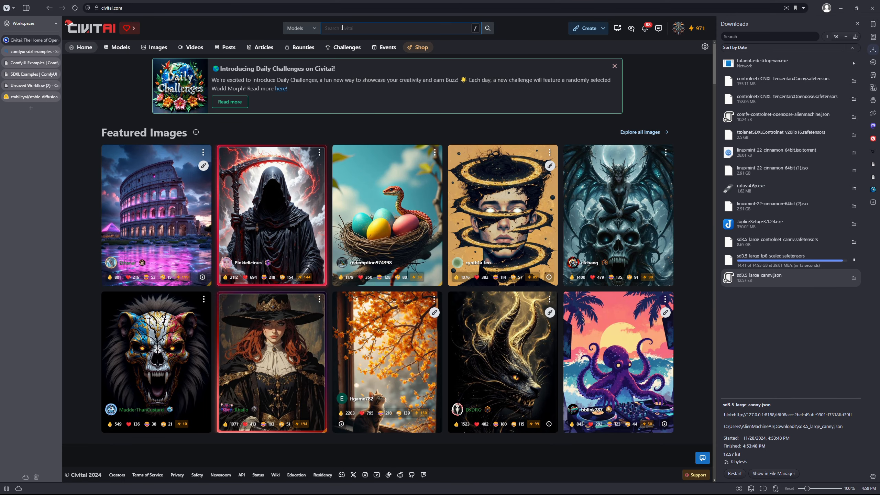
type("sd3.5")
key("Return")
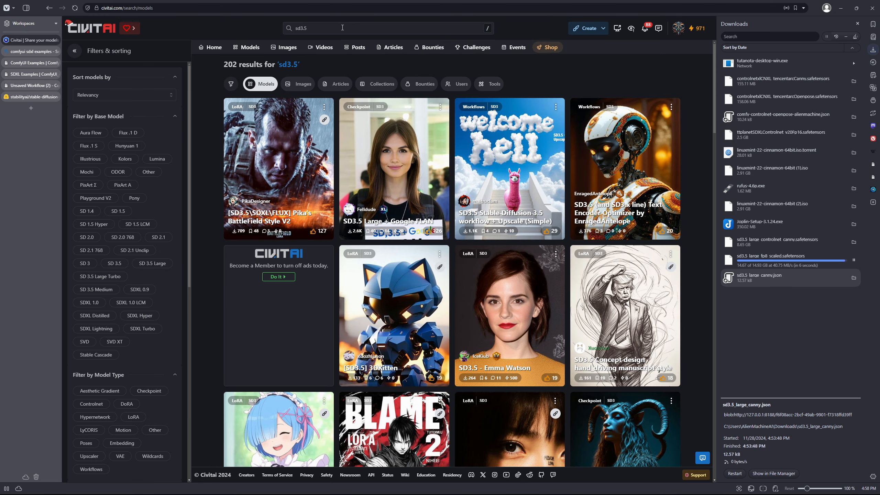
left_click(679, 29)
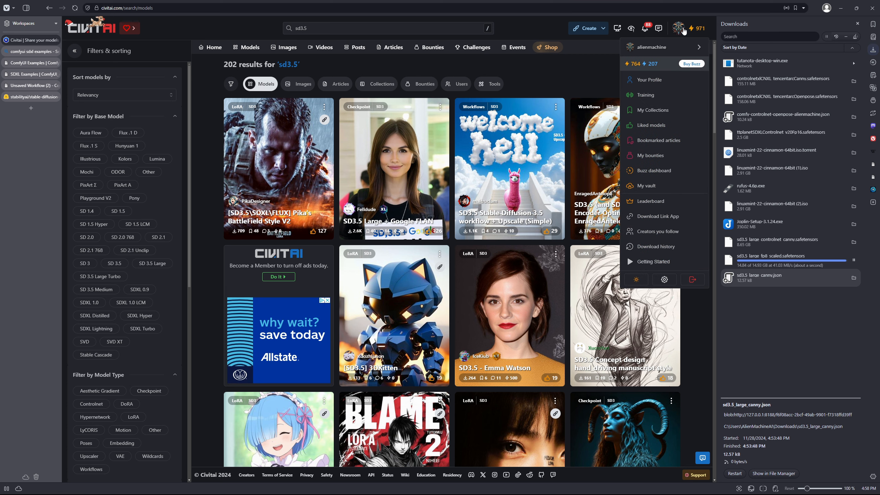
left_click(597, 76)
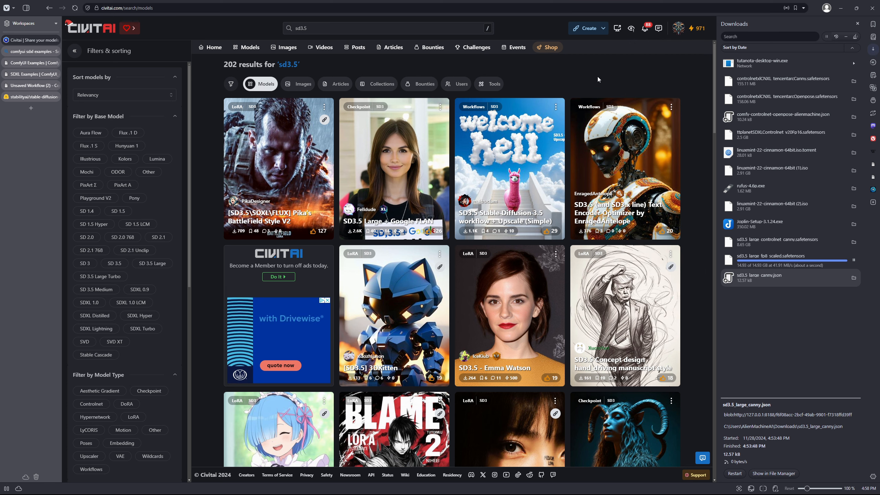
Open Civitai's full model listing and filter it to Checkpoint models in SafeTensor format with base model SD 3.5.
left_click(254, 51)
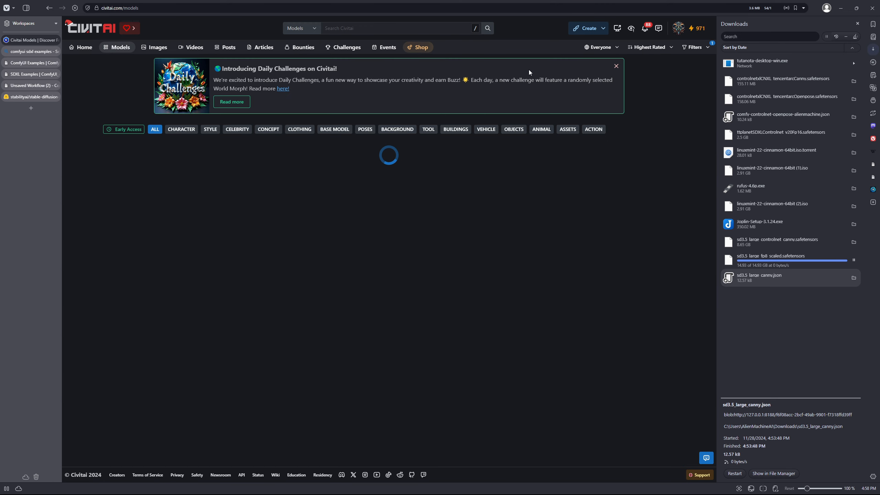
left_click(690, 48)
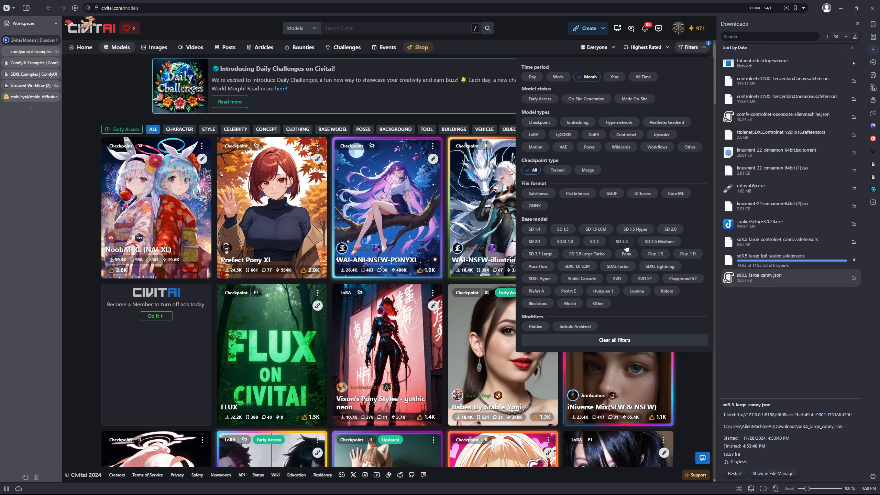
left_click(421, 120)
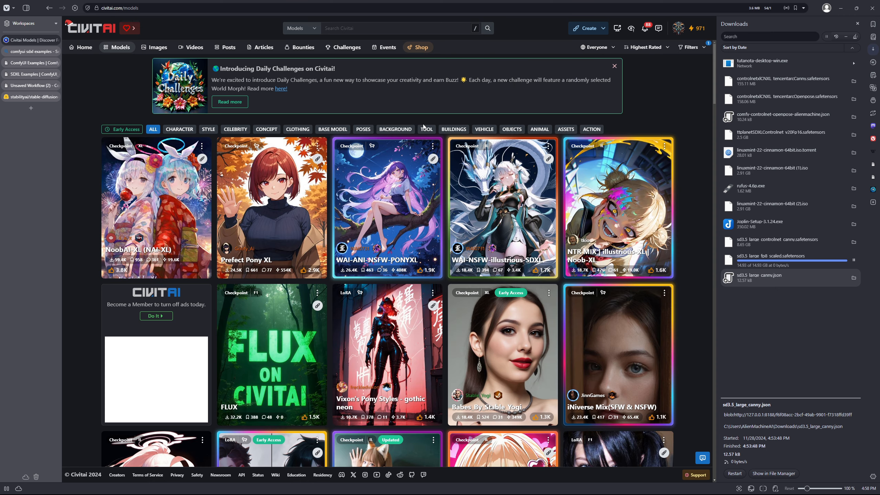
left_click(693, 48)
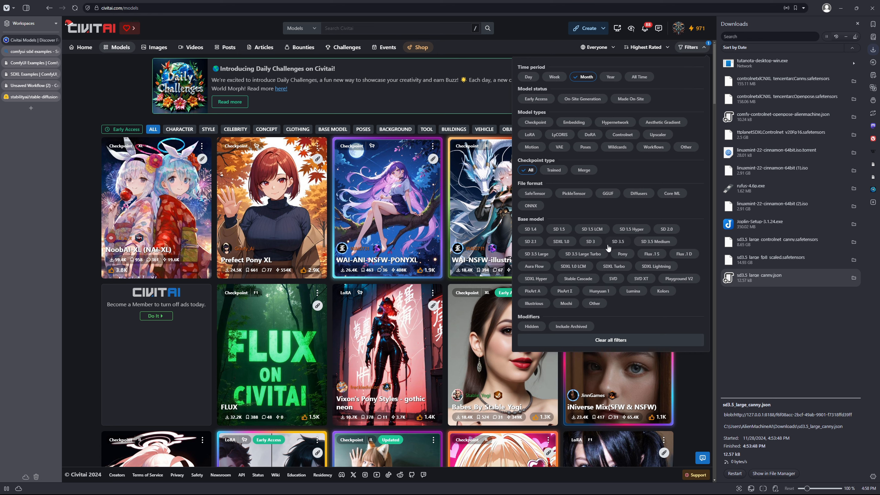
left_click(690, 48)
left_click(690, 49)
left_click(690, 49)
left_click(690, 49)
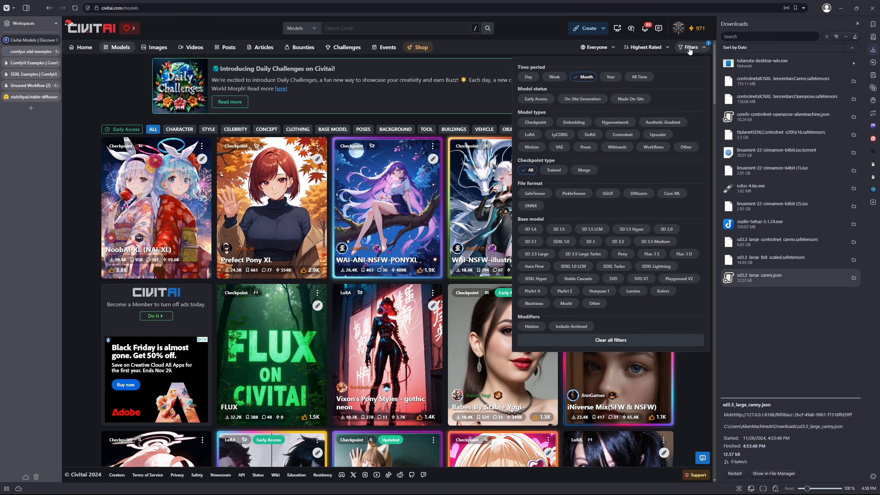
left_click(538, 123)
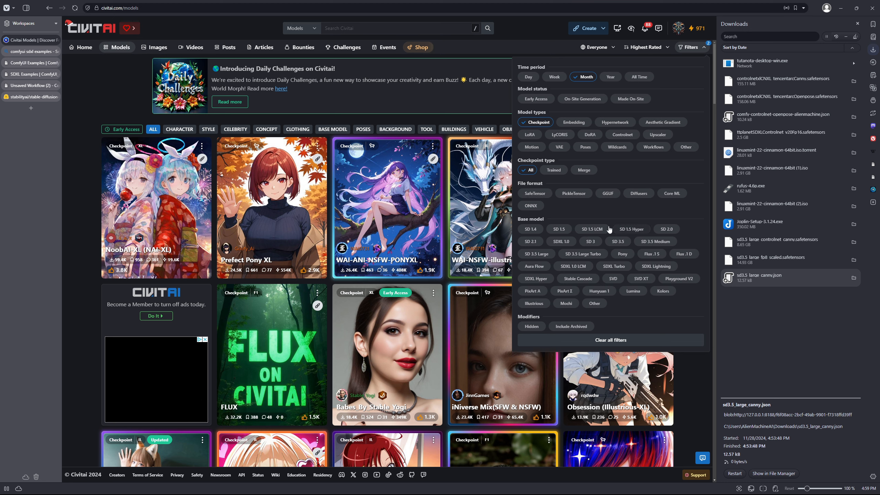
left_click(535, 196)
left_click(618, 242)
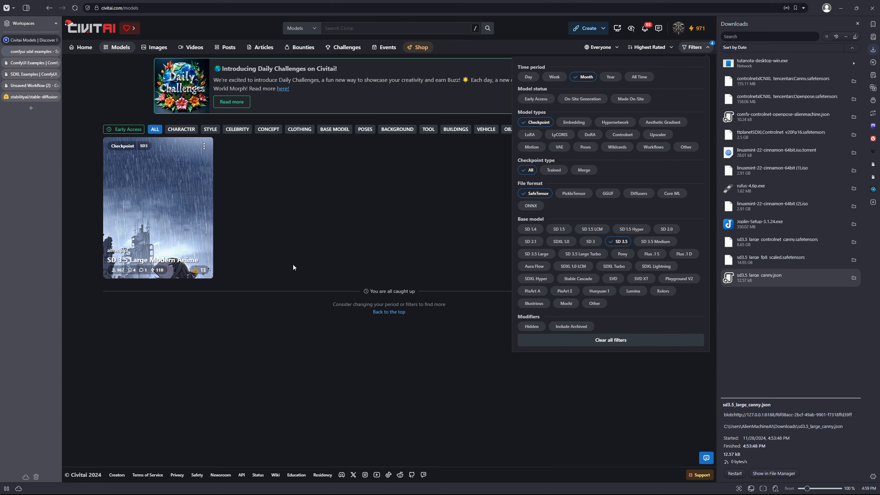
Try the Merge checkpoint type without the SafeTensor and Checkpoint filters, browse the models, and switch the Merge filter off again.
left_click(532, 193)
left_click(585, 170)
left_click(541, 123)
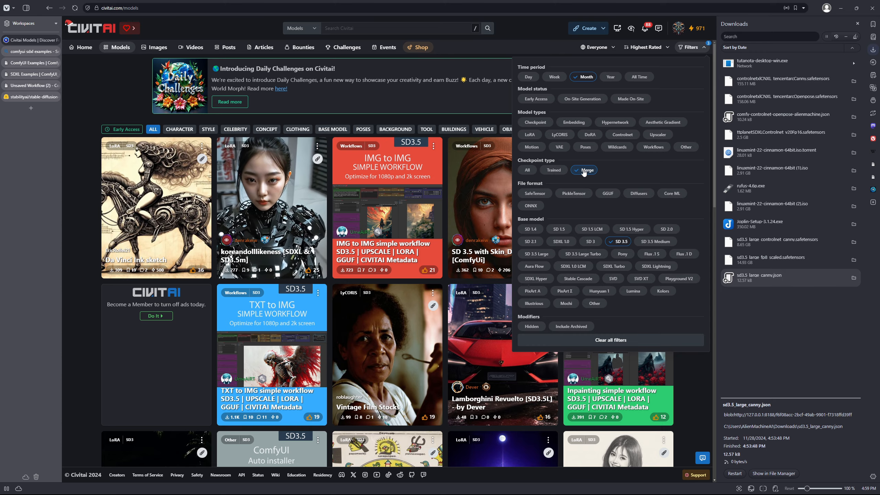
scroll(377, 221, "down", 5)
scroll(378, 220, "down", 10)
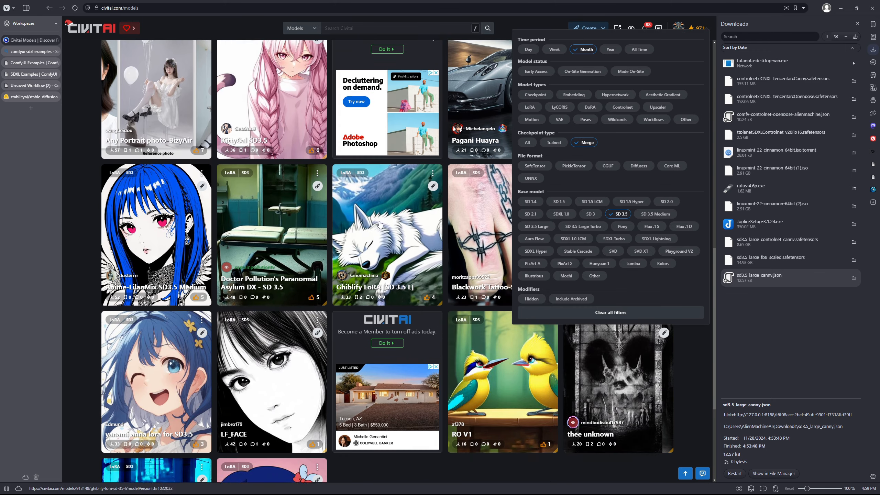
scroll(392, 260, "up", 8)
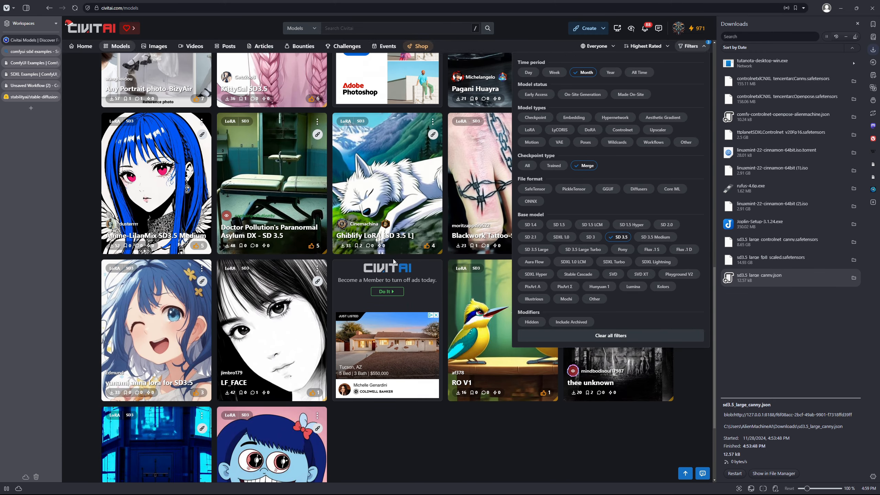
scroll(393, 260, "up", 7)
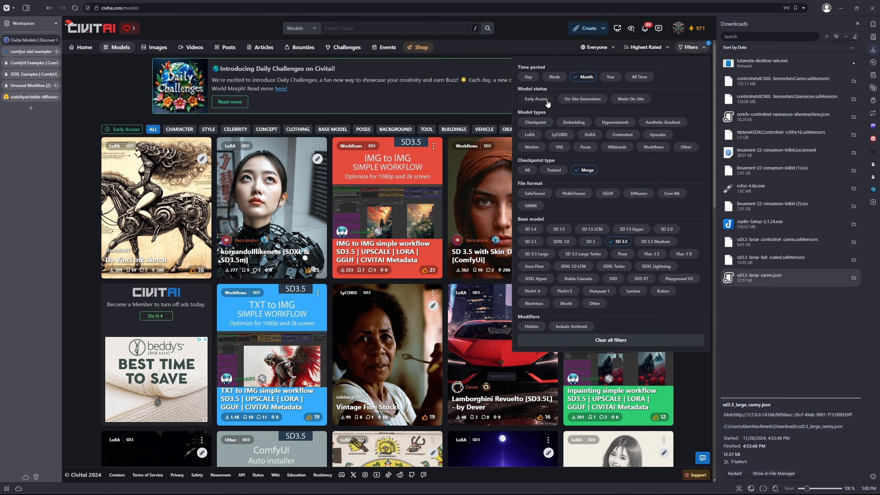
left_click(584, 170)
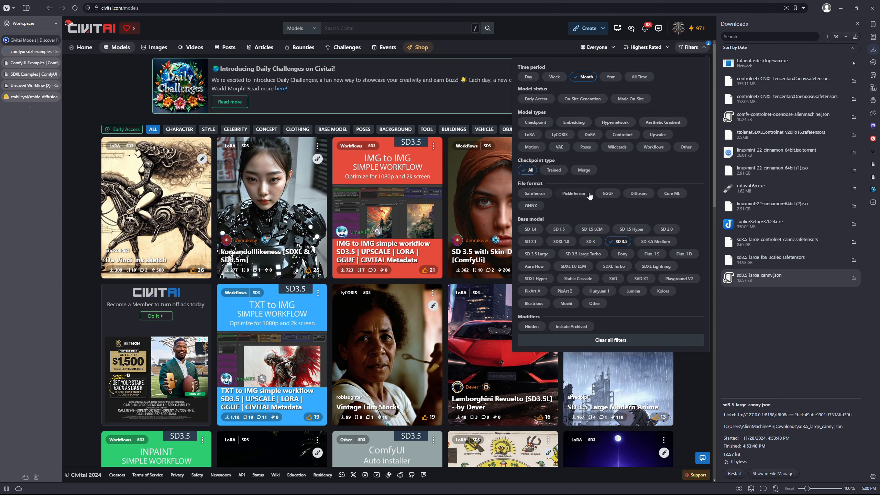
Try the GGUF file format filter and replace it with SafeTensor.
left_click(607, 194)
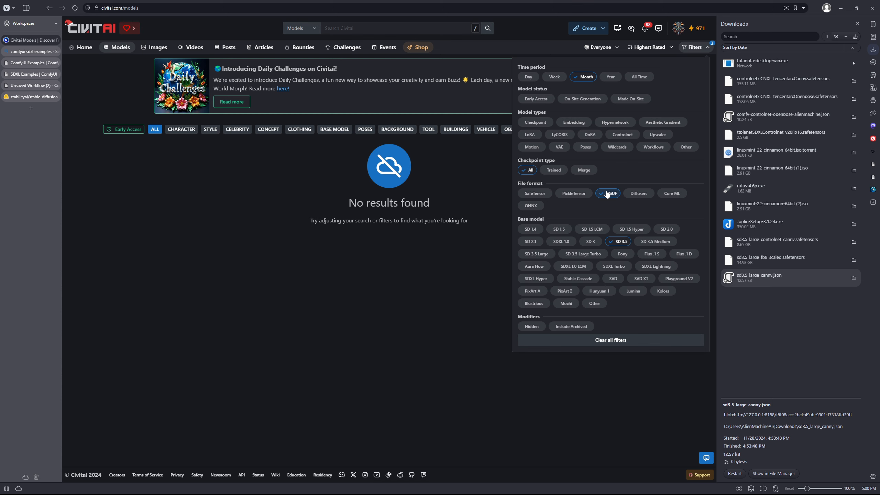
left_click(546, 195)
left_click(609, 194)
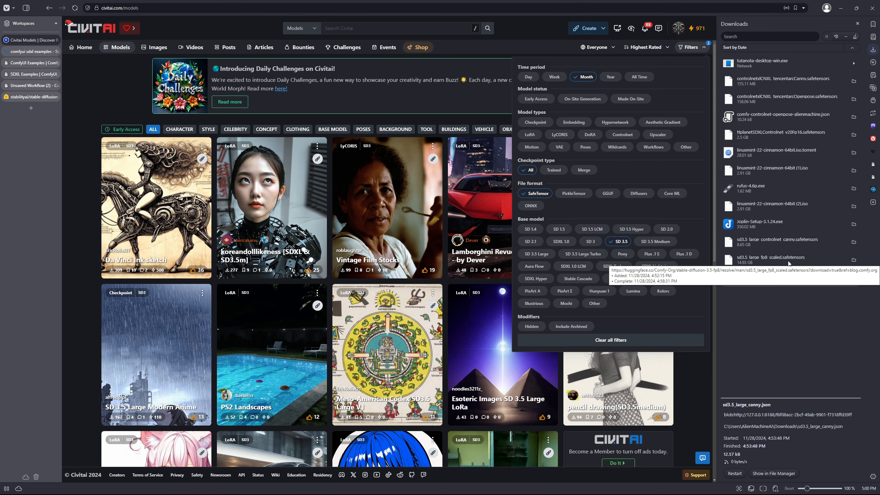
Replace the SD 3.5 base model filter with SD 3.5 Large, restrict the model type to Checkpoint, and close the filters.
left_click(531, 254)
left_click(620, 242)
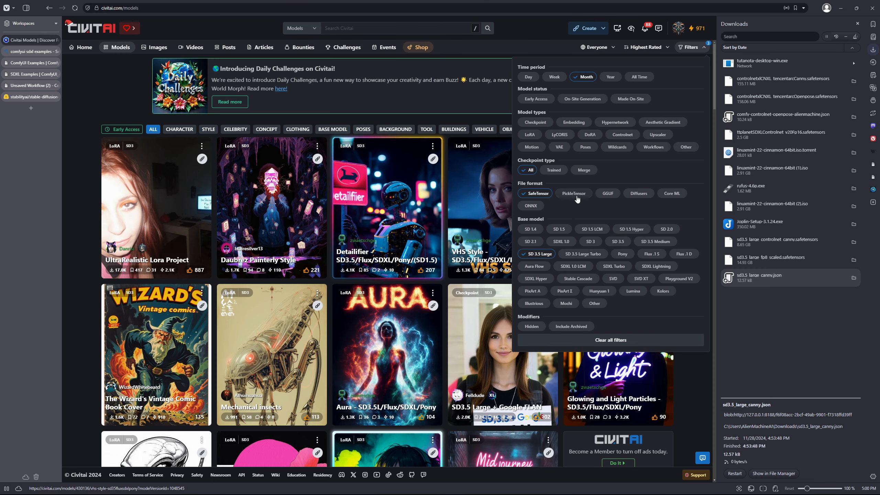
left_click(539, 126)
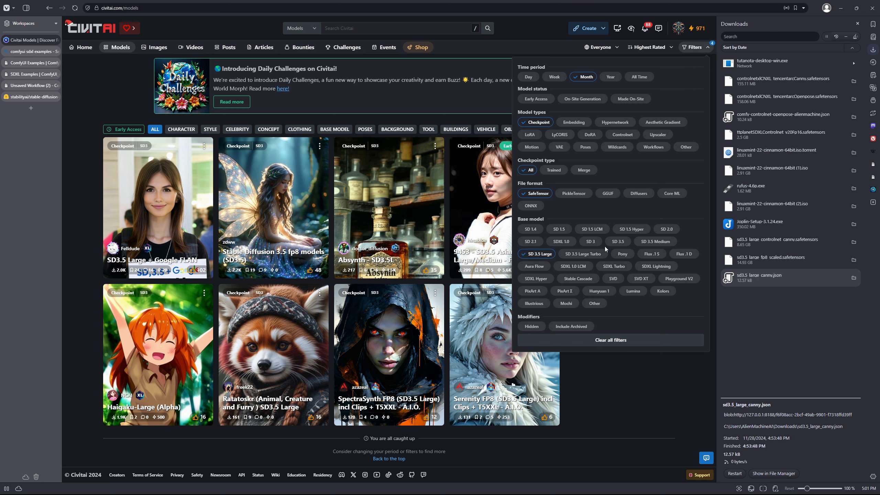
left_click(598, 381)
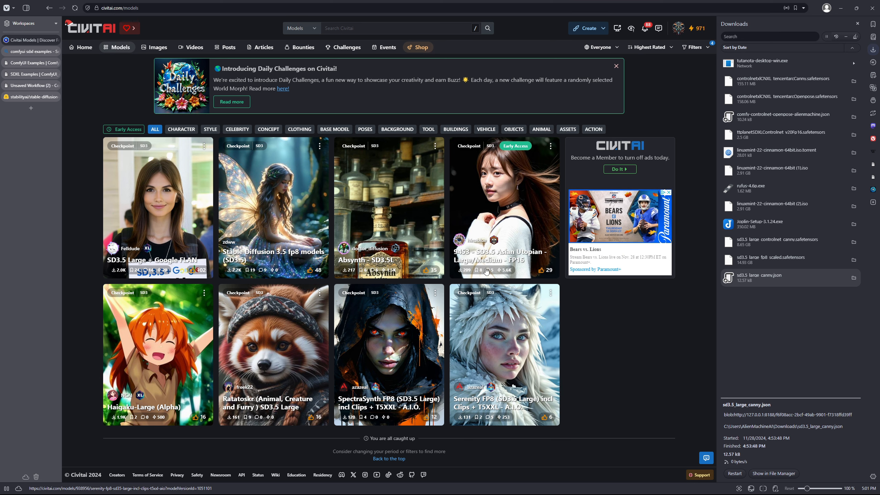
View the Absynth - SD3.5L model page, return to the listing, and examine the Stable Diffusion 3.5 fp8 models (SD3.5) page.
left_click(378, 262)
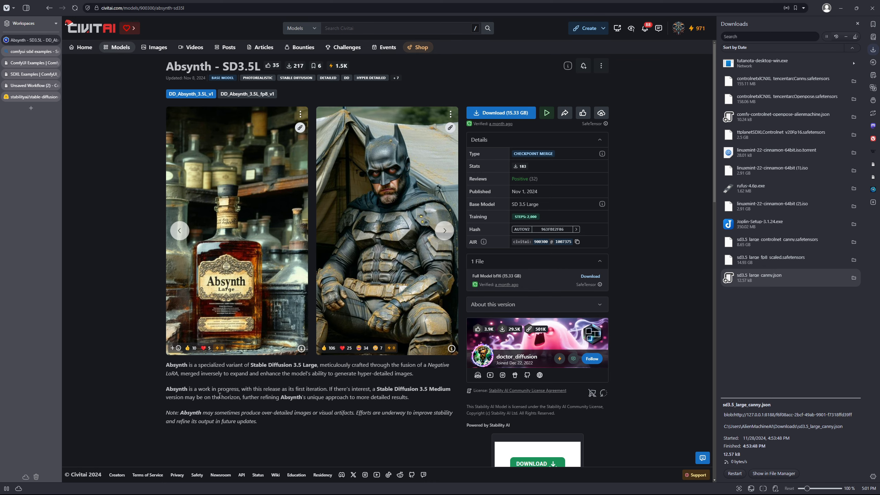
key("alt+Left")
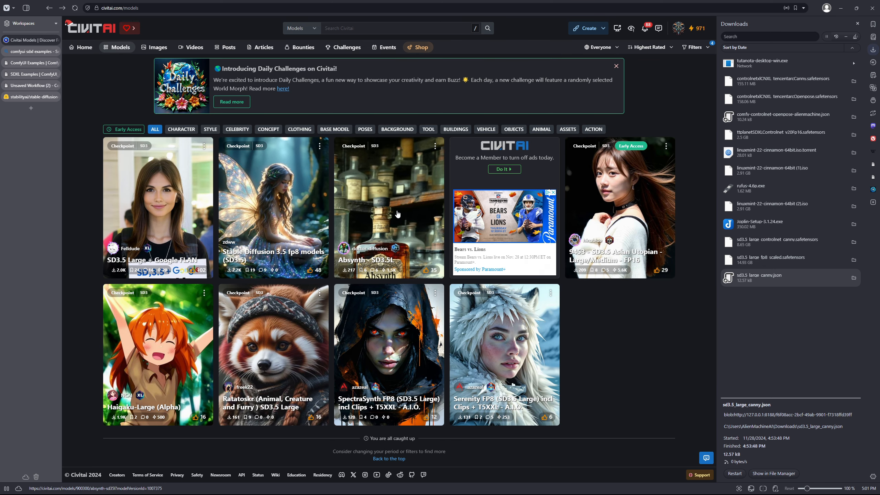
left_click(268, 228)
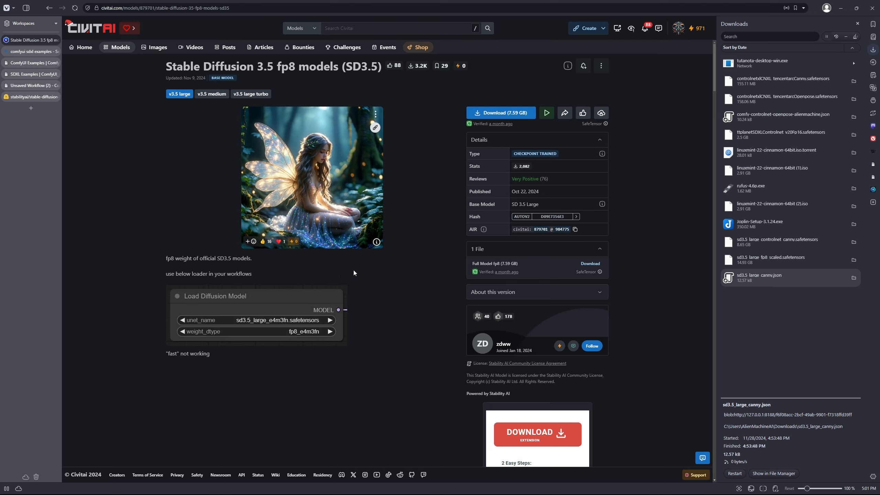
scroll(354, 272, "down", 5)
scroll(353, 269, "up", 4)
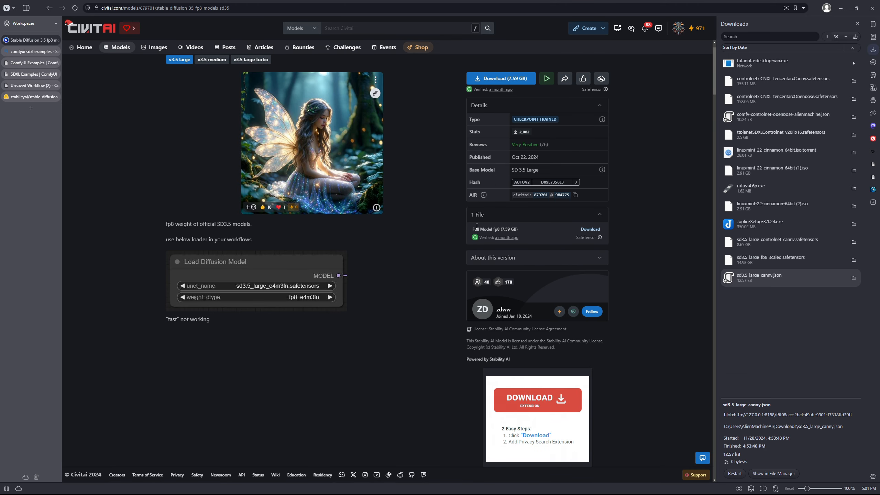
Look over the v3.5 large version's details, loader instructions and discussion comments on the Stable Diffusion 3.5 fp8 models page.
scroll(455, 225, "up", 1)
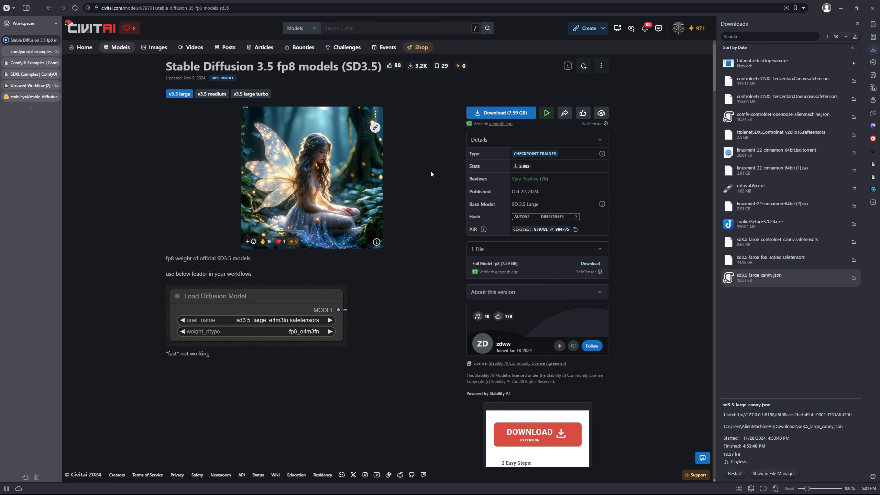
scroll(427, 197, "down", 5)
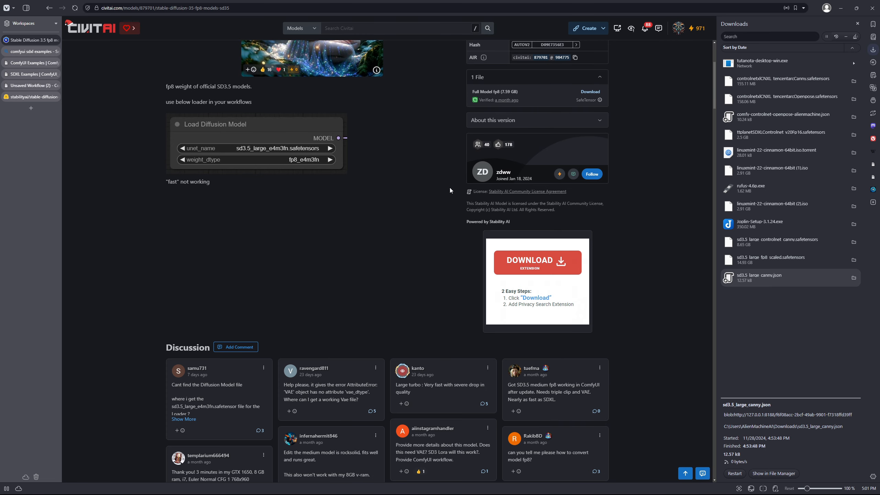
scroll(448, 192, "up", 5)
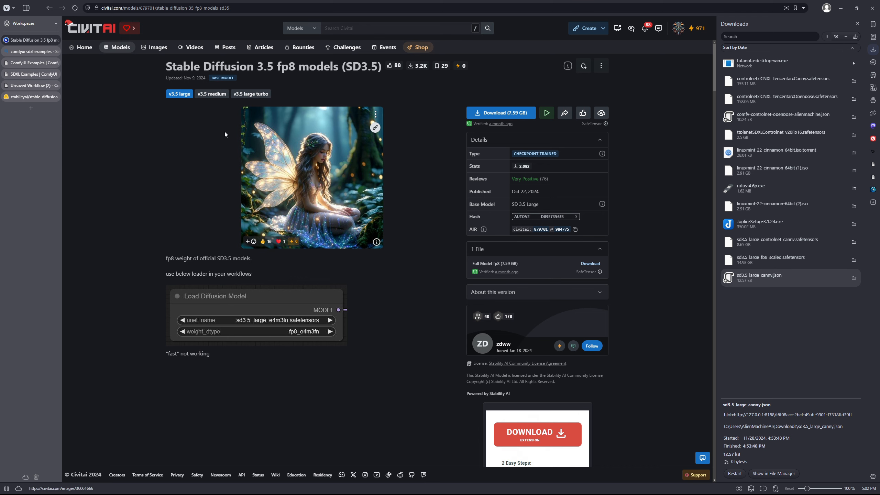
Switch to the Hugging Face ControlNets repository, visit the Stability AI organization page, and open its Stable Diffusion 3.5 collection.
left_click(33, 97)
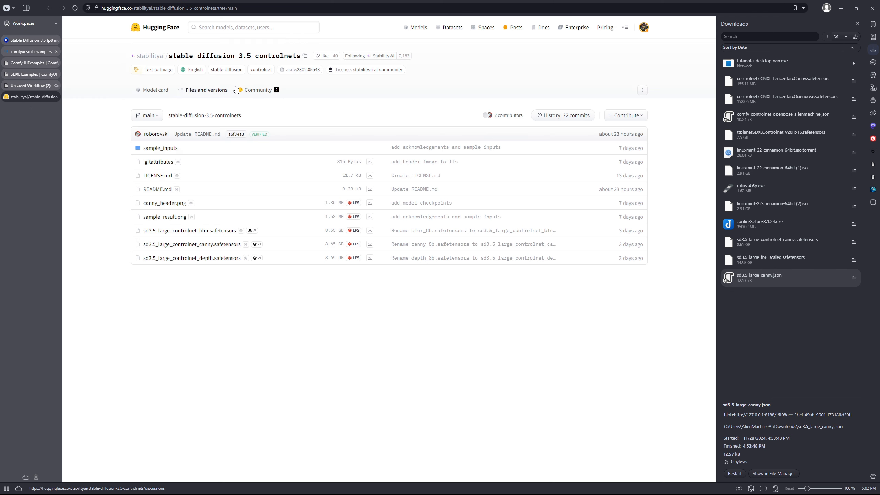
left_click(152, 58)
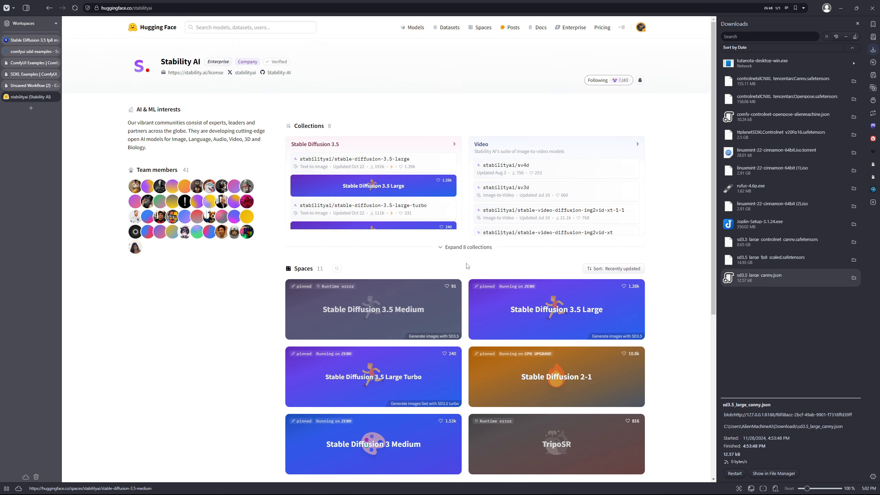
left_click(467, 247)
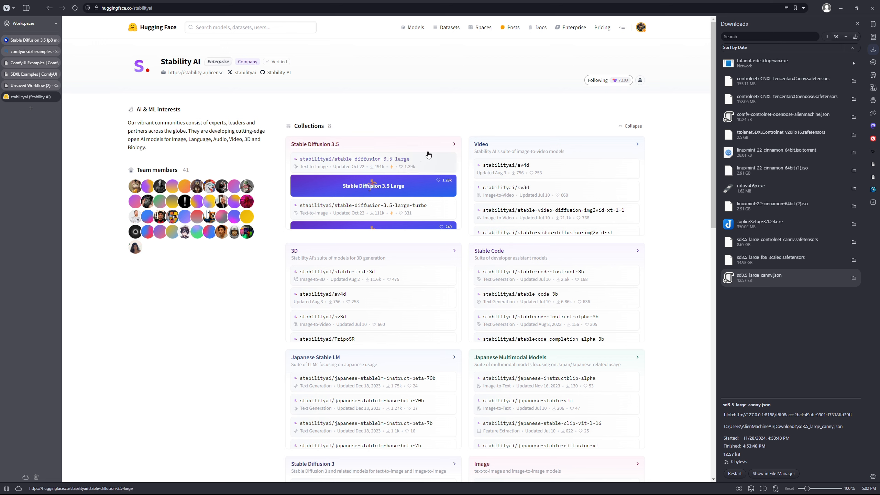
left_click(455, 146)
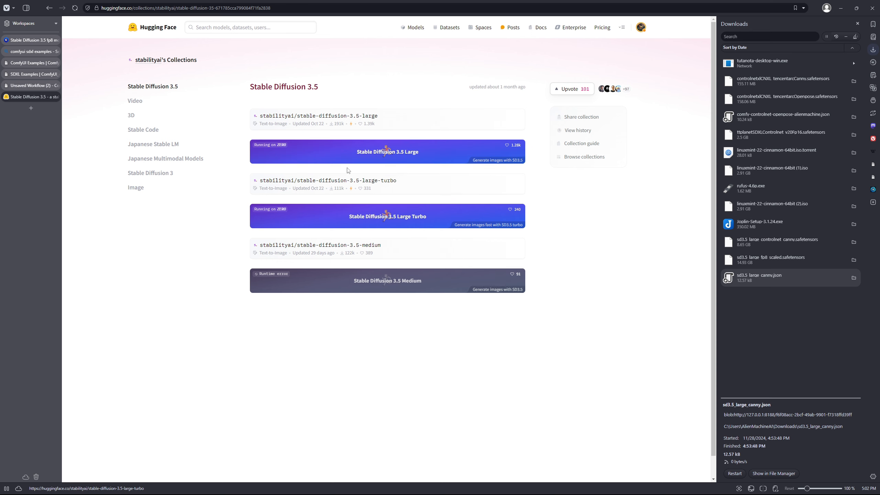
Return to the Stability AI organization page, reopen the Stable Diffusion 3.5 collection, and open the stable-diffusion-3.5-large model.
left_click(145, 60)
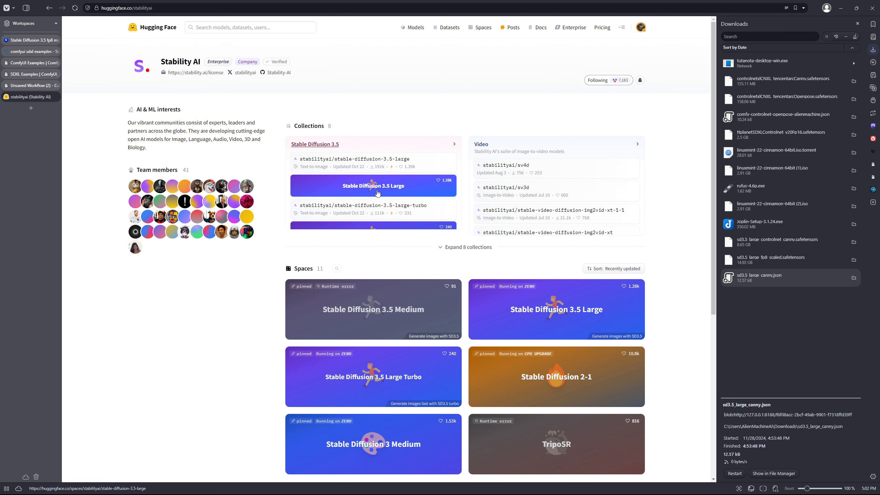
left_click(437, 246)
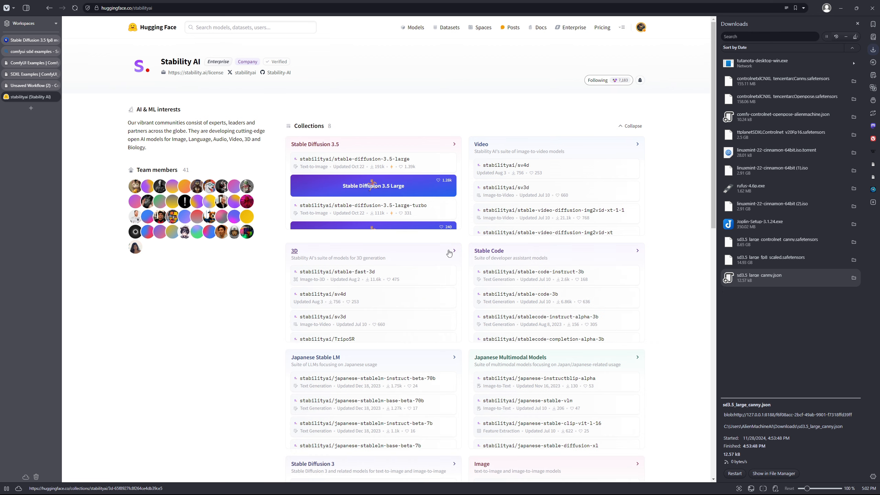
left_click(314, 146)
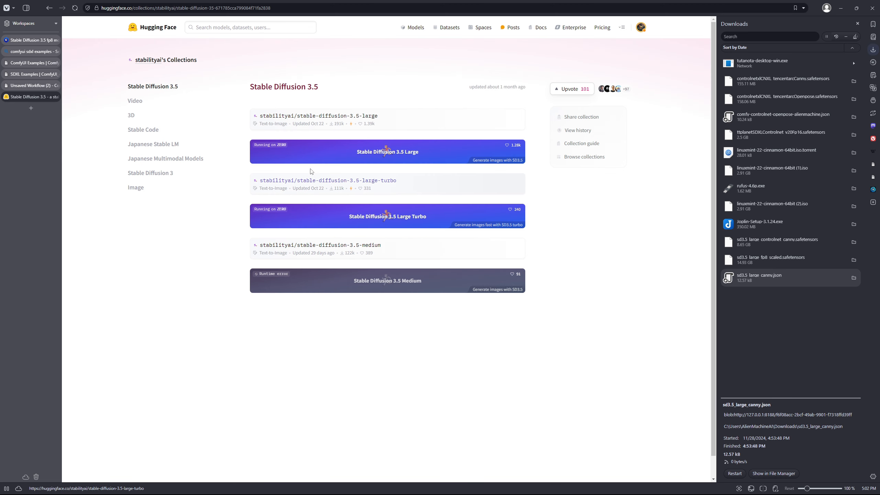
left_click(305, 117)
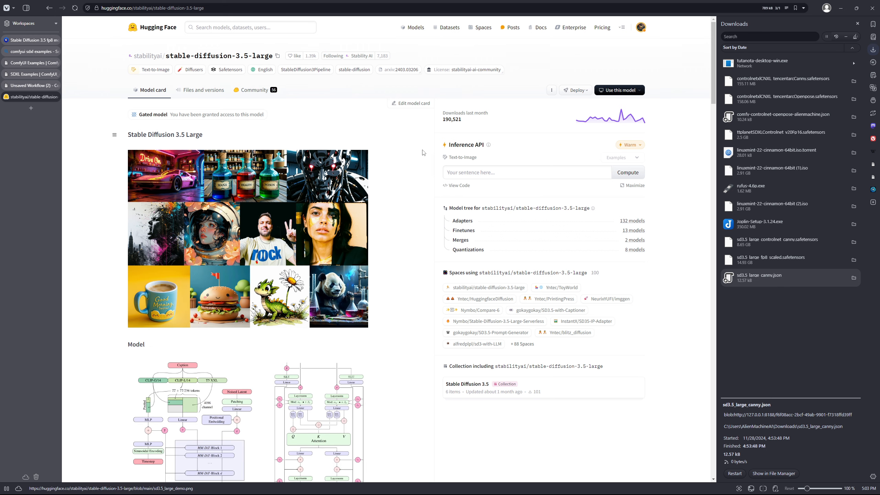
Look through the stable-diffusion-3.5-large model card, including the architecture diagrams and model description.
scroll(424, 174, "down", 3)
scroll(425, 183, "down", 4)
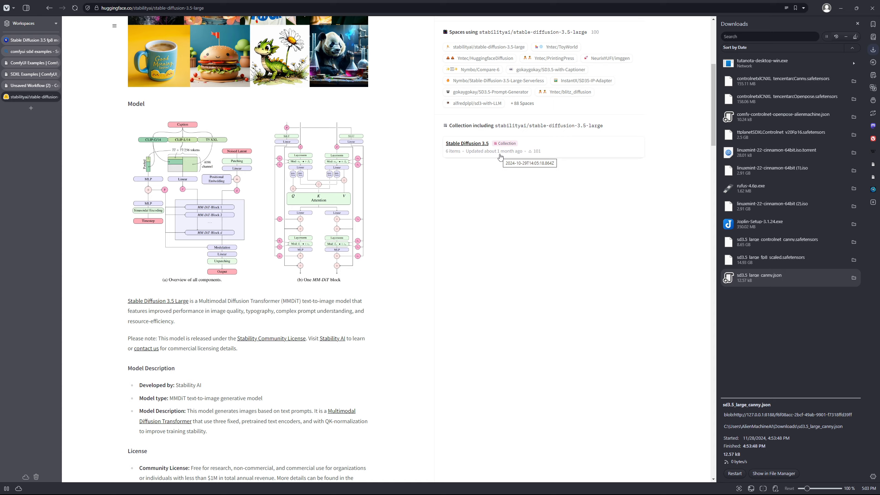
scroll(500, 157, "down", 5)
scroll(499, 157, "up", 11)
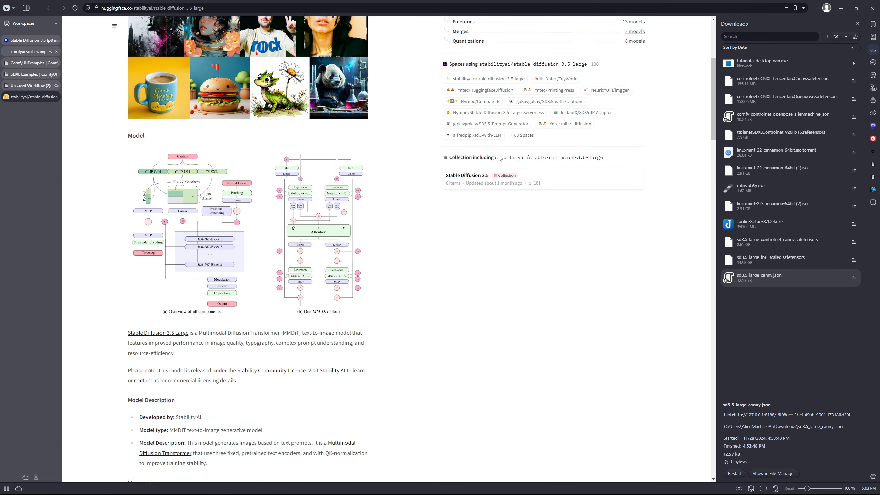
scroll(497, 158, "up", 1)
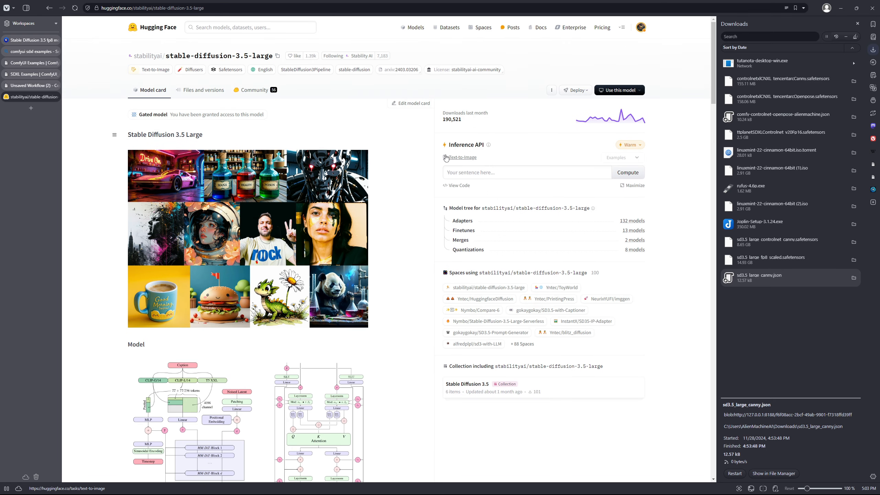
View the sd3.5_large.safetensors file entry in the repository's files, and return to the stable-diffusion-3.5-large model card.
left_click(203, 90)
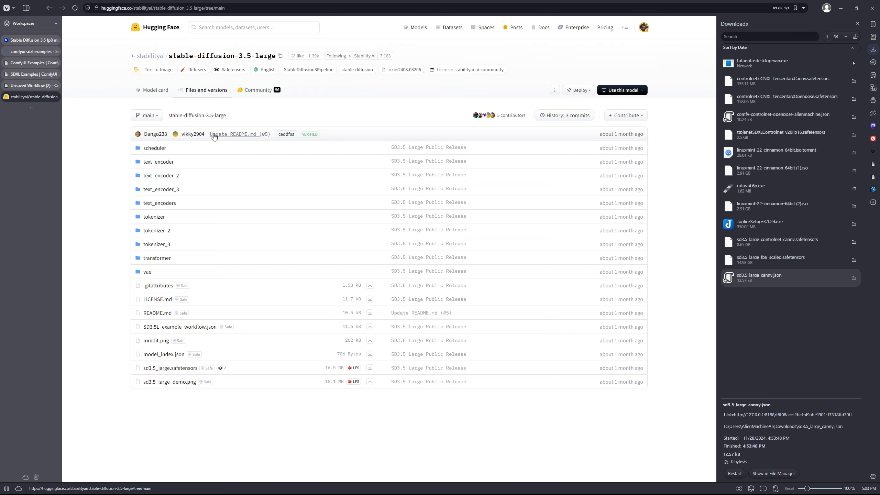
left_click(180, 370)
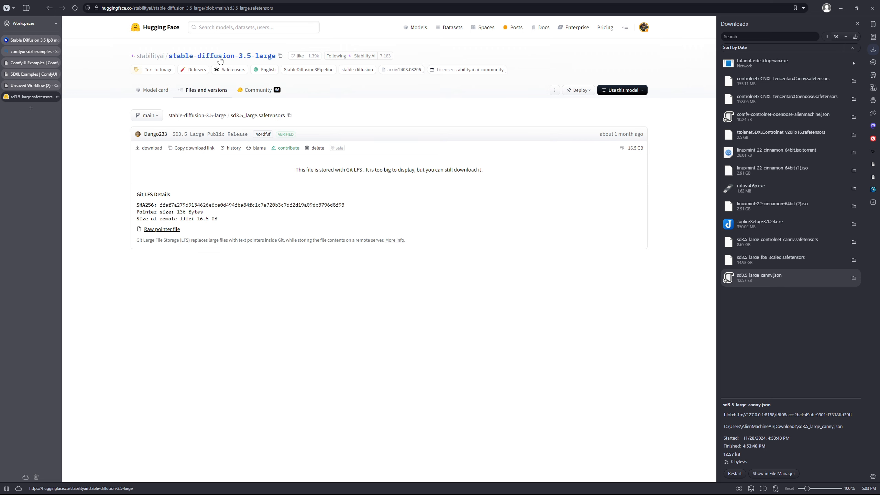
left_click(178, 60)
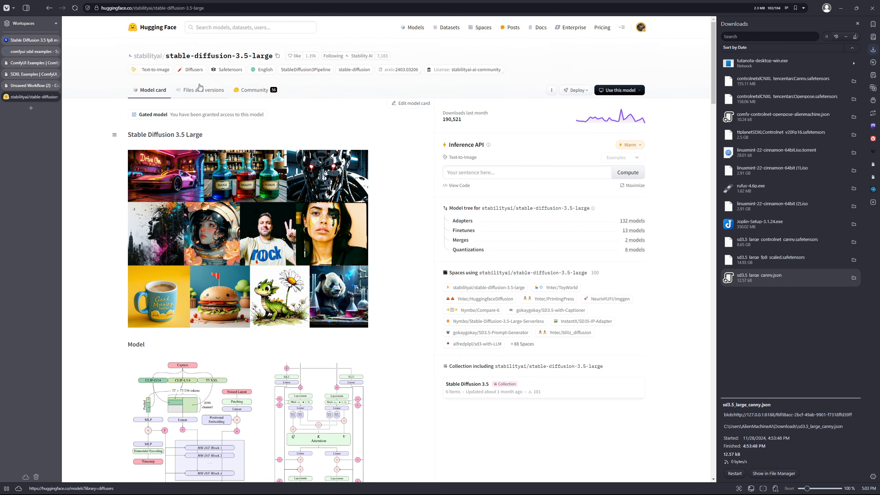
Examine the model card's license, ComfyUI model sources, text encoder details and file structure.
scroll(187, 133, "down", 15)
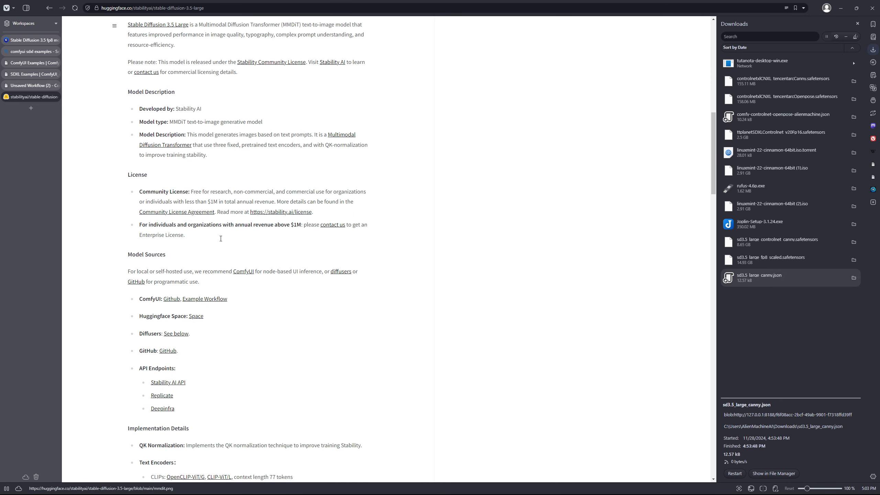
scroll(220, 240, "up", 5)
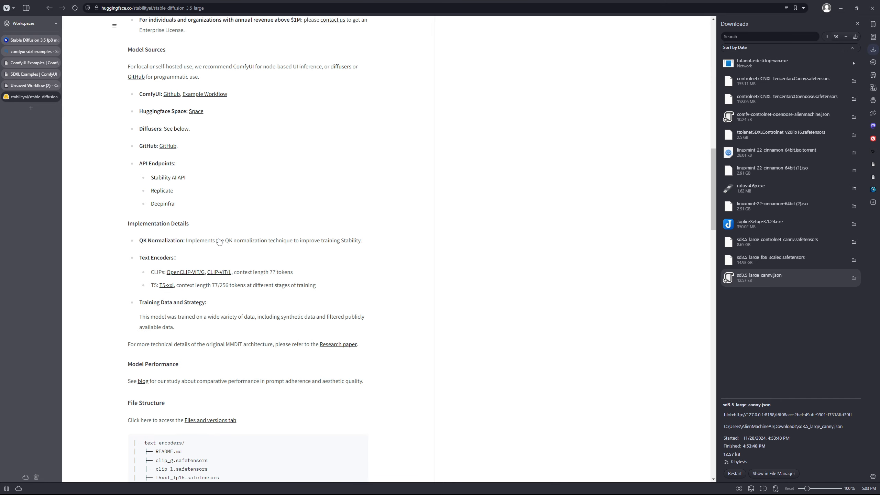
scroll(219, 240, "up", 1)
scroll(219, 241, "down", 6)
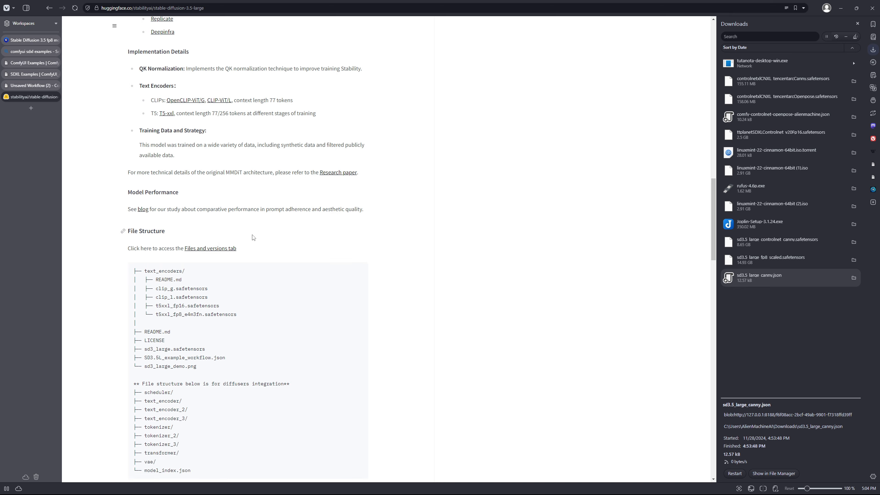
scroll(241, 298, "down", 3)
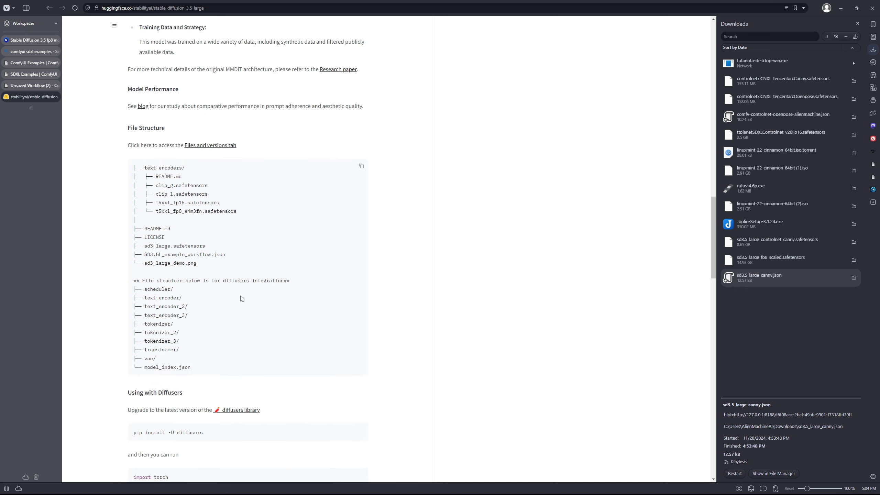
scroll(241, 298, "up", 6)
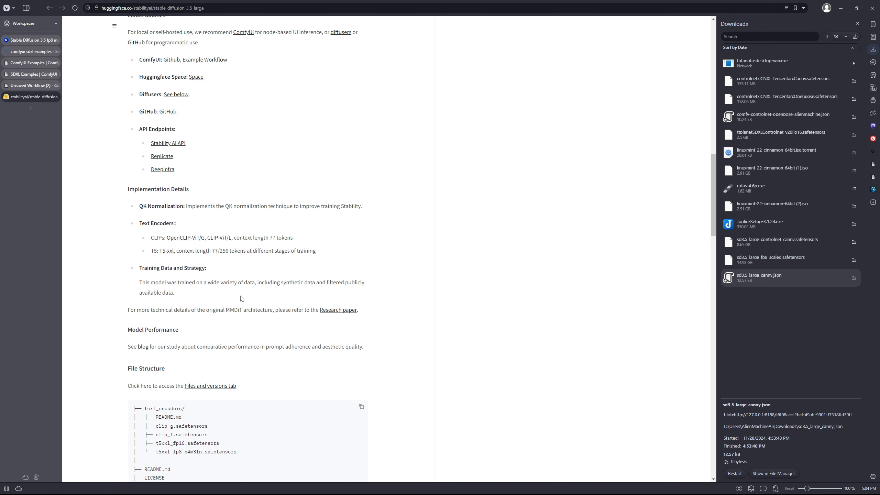
scroll(241, 298, "up", 4)
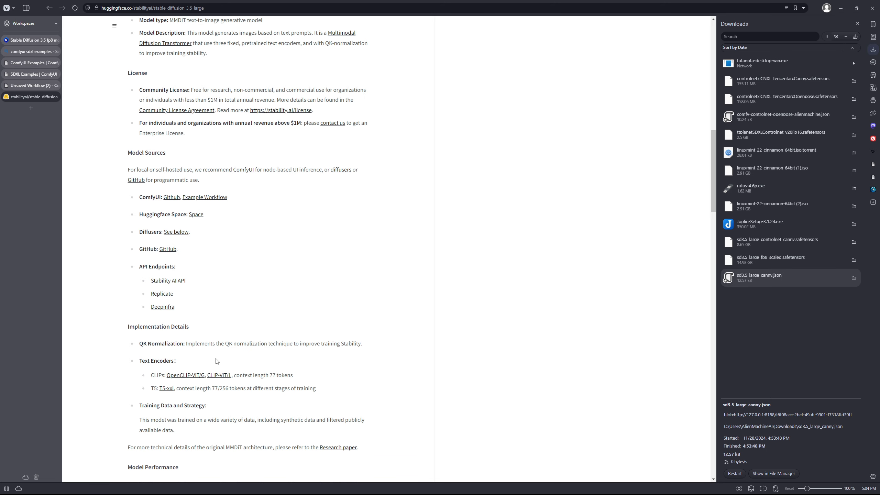
scroll(217, 360, "down", 2)
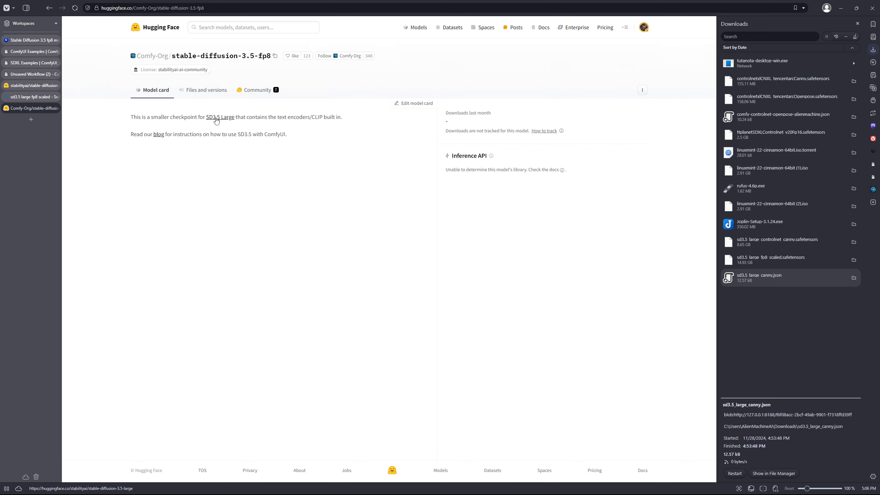
Request the download of sd3.5_large_fp8_scaled.safetensors from the Comfy-Org stable-diffusion-3.5-fp8 repository with the option to choose the save location.
left_click(207, 91)
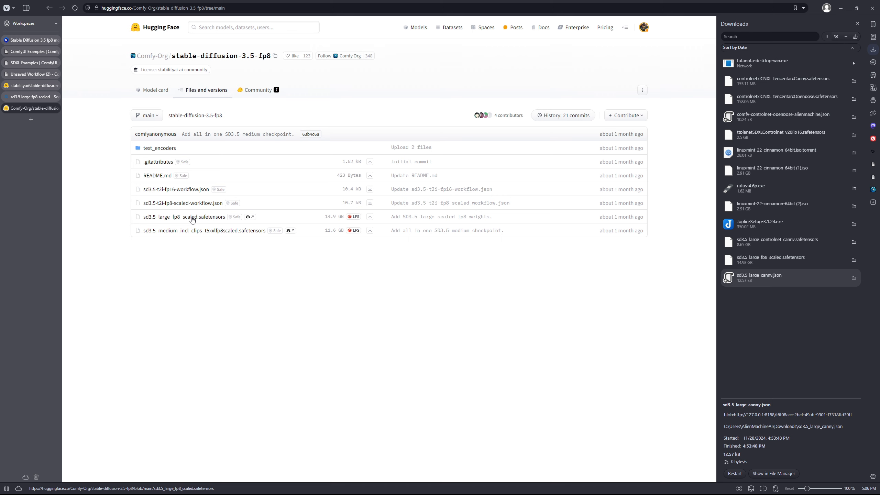
left_click(192, 218)
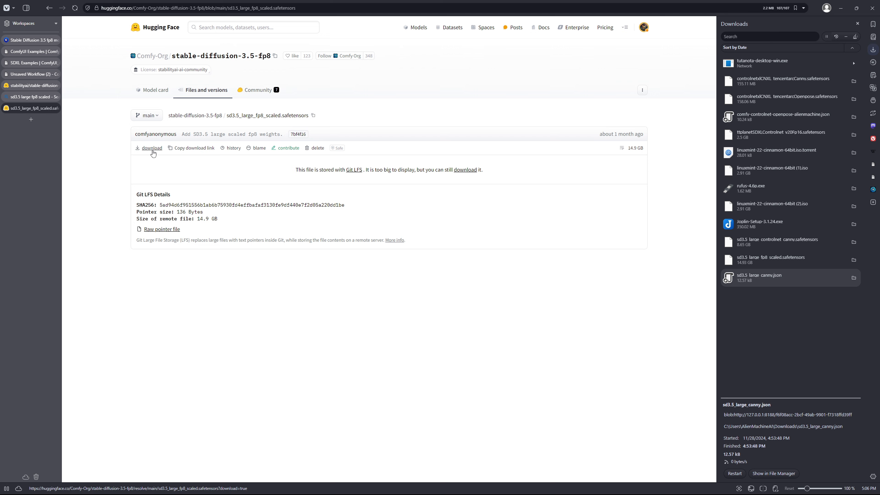
left_click(151, 148)
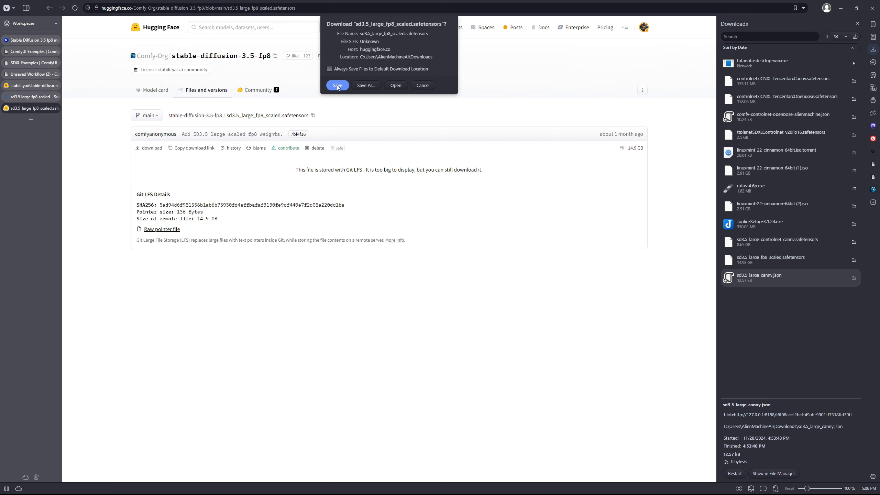
left_click(365, 85)
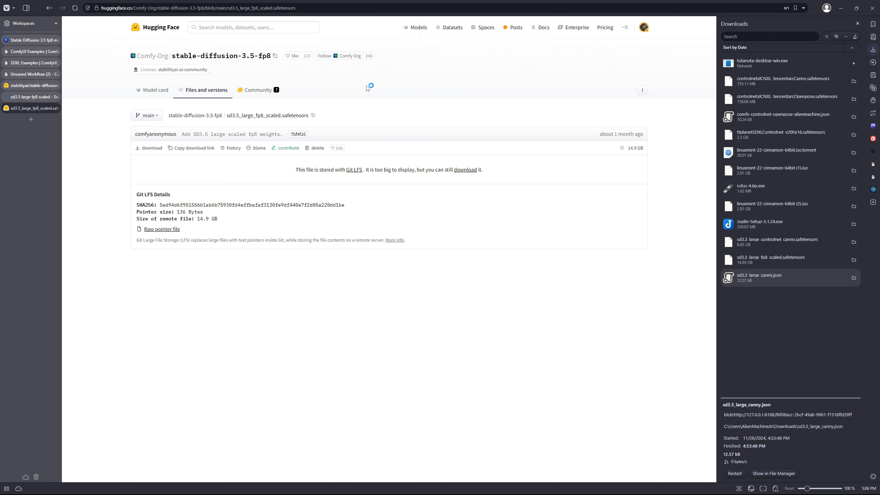
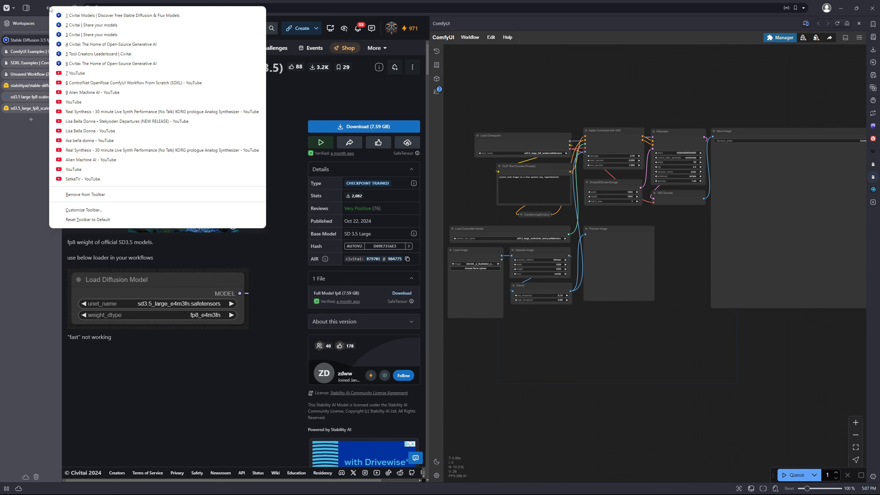
Open the ComfyUI blog post "New ControlNet Models for Stable Diffusion 3.5 Large!" in a new tab and read through to the Blur Workflow section.
left_click(31, 125)
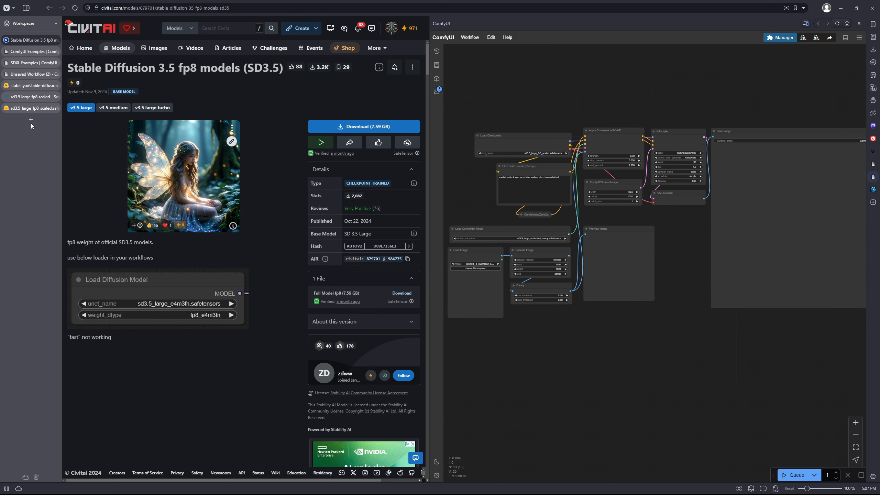
left_click(31, 124)
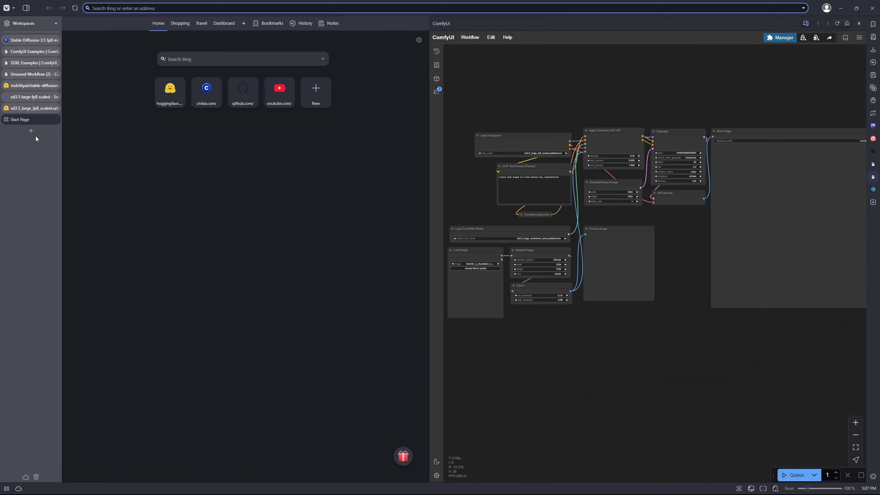
type("sd 3")
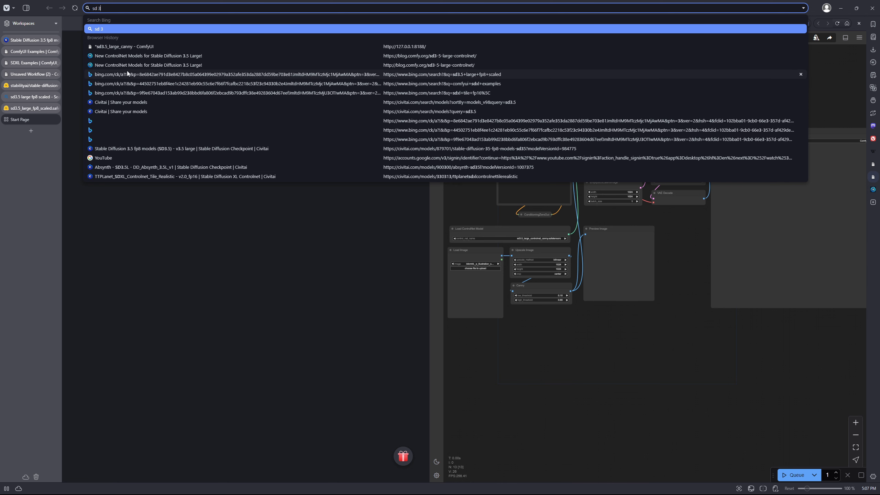
left_click(129, 57)
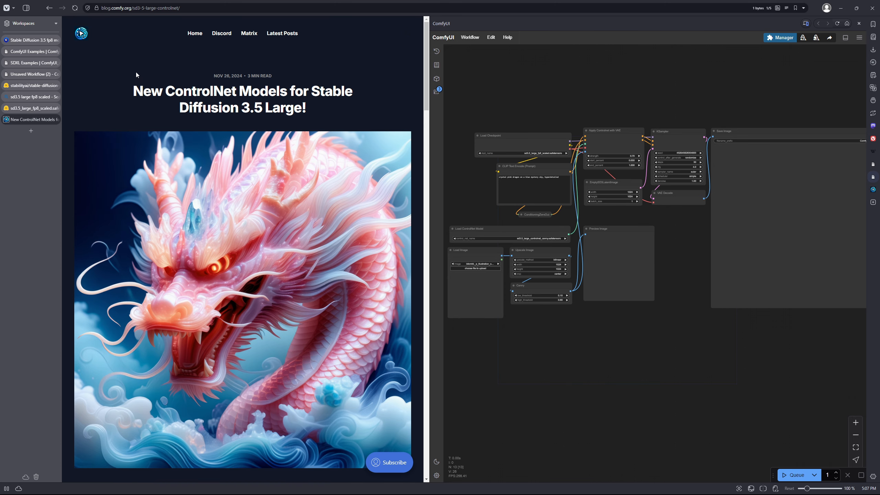
scroll(247, 109, "down", 10)
scroll(246, 109, "down", 4)
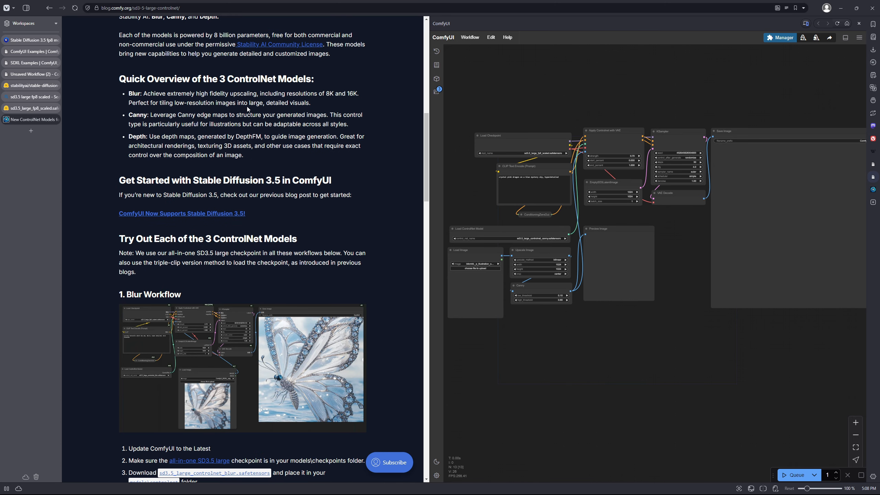
scroll(247, 109, "down", 2)
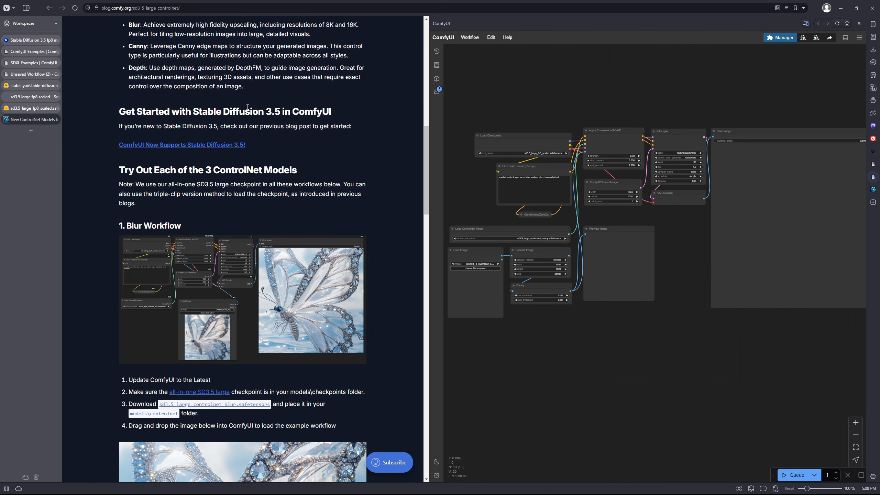
Read through the ControlNet blog post's model overview and Blur Workflow, down to the Canny Workflow instructions.
scroll(247, 107, "up", 5)
scroll(248, 110, "up", 2)
scroll(248, 109, "down", 7)
scroll(247, 109, "down", 20)
scroll(248, 109, "down", 3)
scroll(247, 109, "up", 3)
scroll(248, 109, "up", 6)
scroll(247, 109, "down", 1)
scroll(248, 109, "down", 3)
scroll(247, 110, "up", 3)
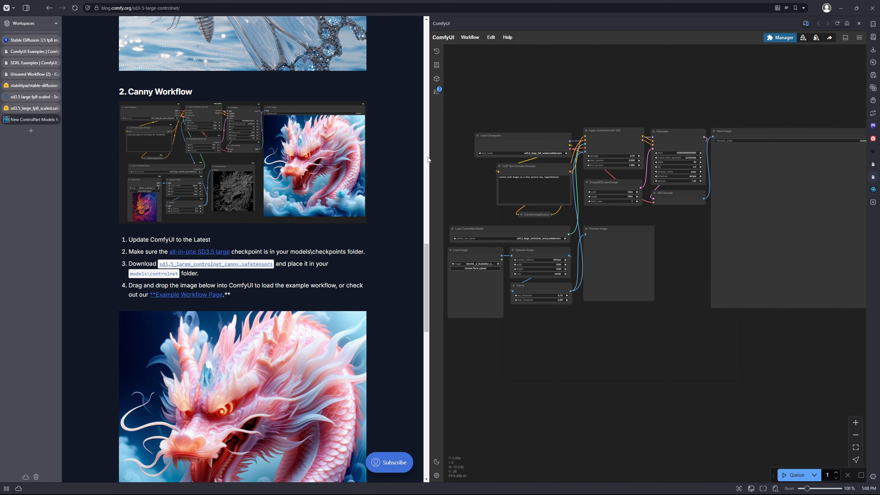
Widen the ComfyUI side view beside the blog post and examine the nodes of the canny ControlNet workflow.
left_click_drag(428, 157, 445, 155)
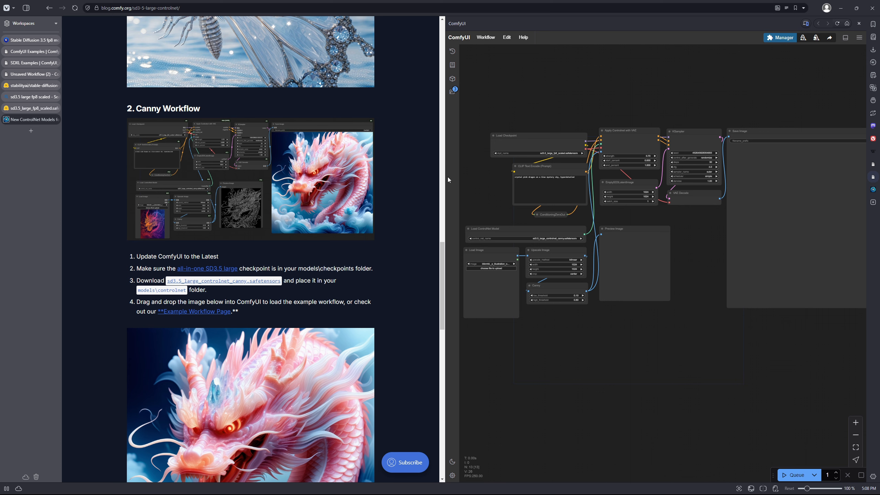
left_click_drag(443, 187, 362, 192)
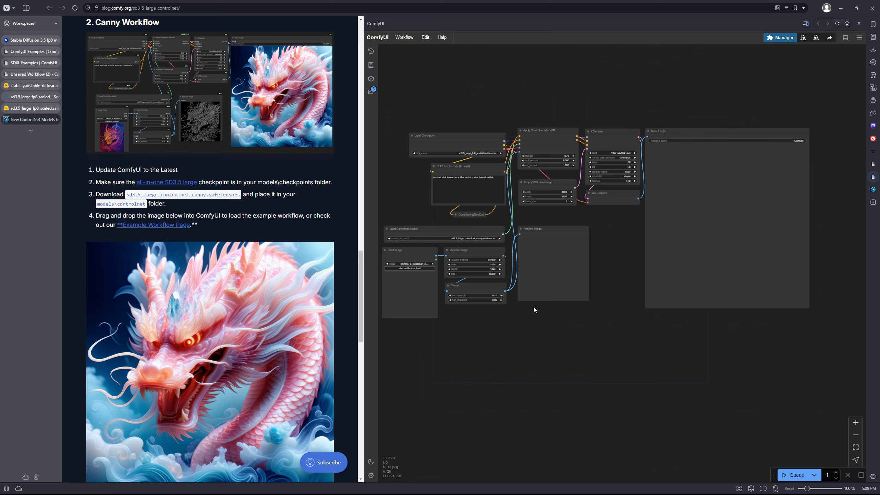
left_click_drag(472, 318, 512, 308)
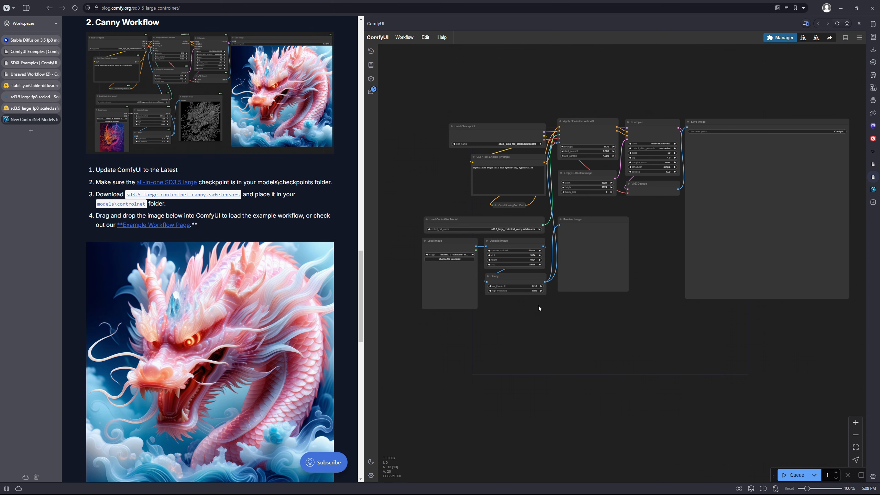
scroll(647, 298, "up", 5)
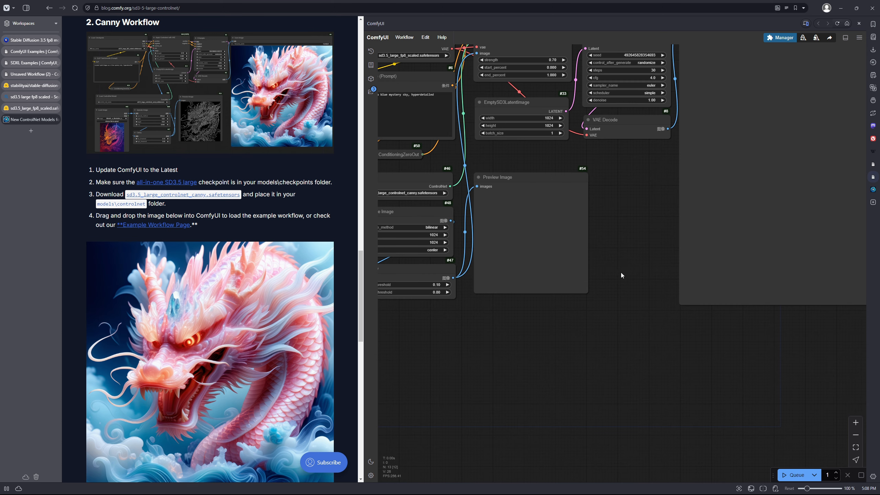
left_click_drag(620, 274, 659, 352)
left_click_drag(521, 294, 590, 264)
left_click_drag(638, 349, 472, 334)
scroll(473, 250, "down", 3)
left_click_drag(473, 250, 529, 282)
scroll(529, 281, "up", 5)
scroll(528, 274, "down", 4)
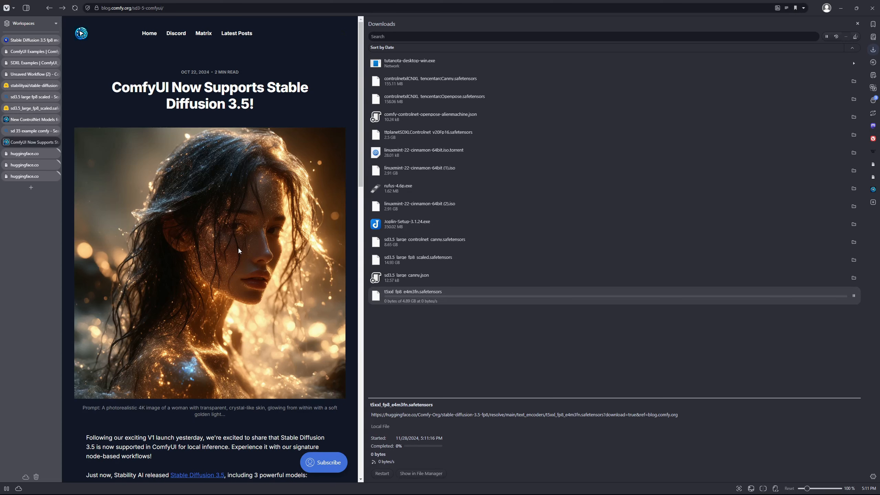
Widen the "ComfyUI Now Supports Stable Diffusion 3.5!" post and read its Day 1 support and Low RAM Solution sections.
left_click_drag(360, 194, 451, 189)
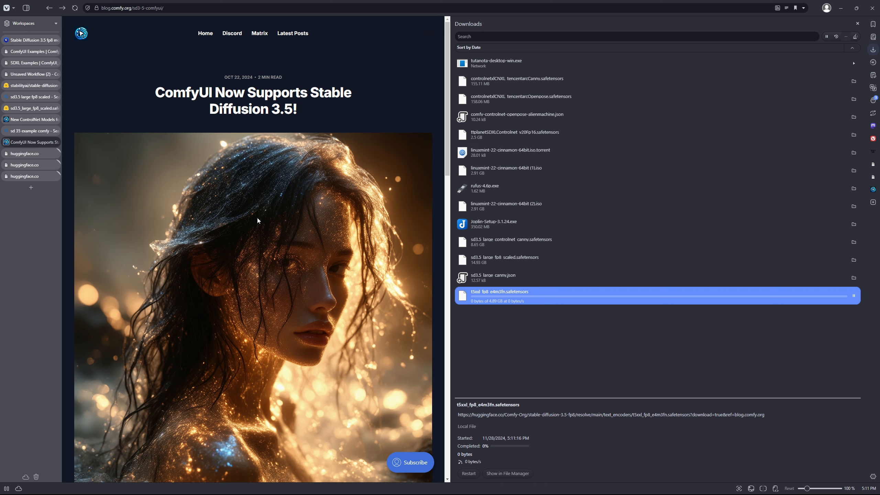
scroll(257, 217, "down", 10)
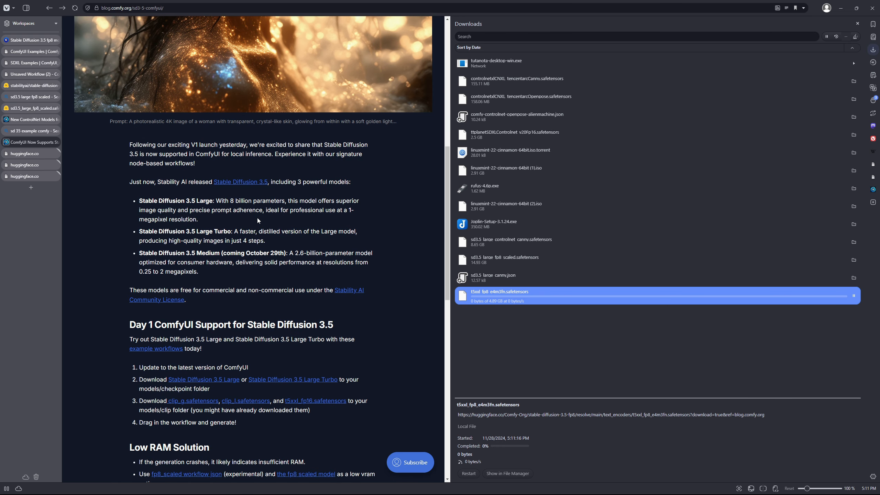
scroll(257, 217, "down", 5)
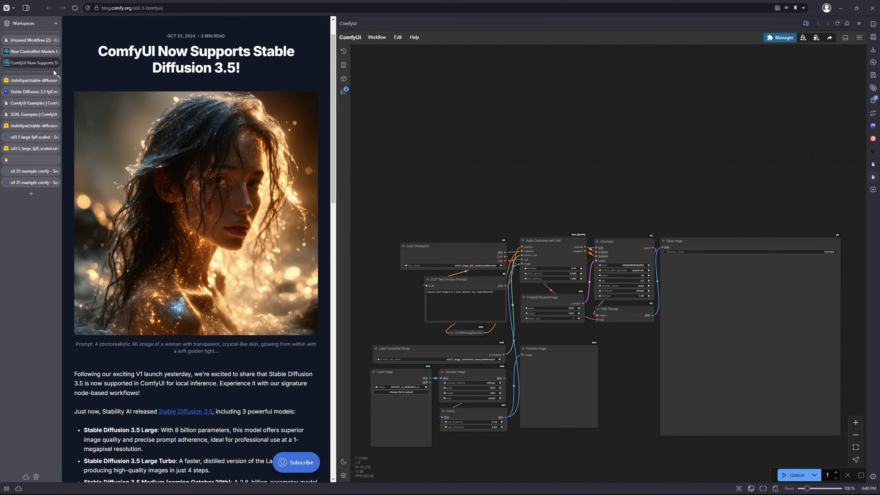
Compare the two ComfyUI blog posts, and read the "New ControlNet Models for Stable Diffusion 3.5 Large!" post down to its Canny Workflow instructions.
left_click(26, 53)
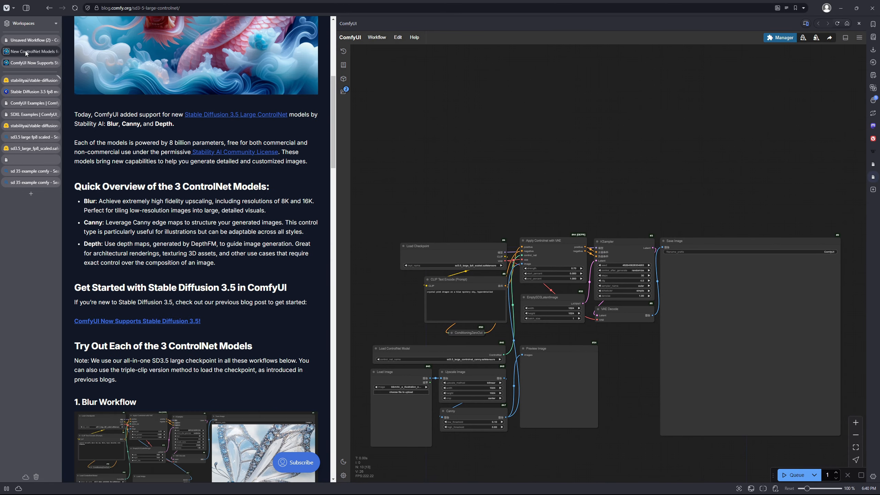
scroll(198, 138, "up", 6)
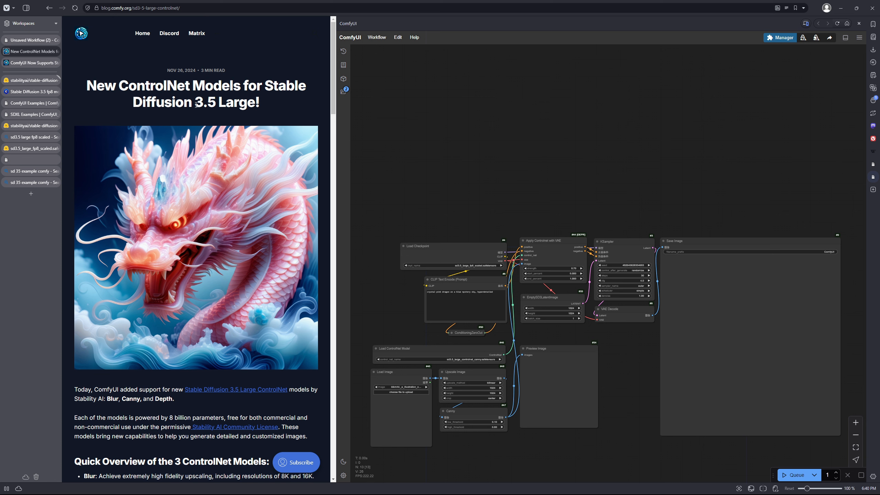
left_click(32, 63)
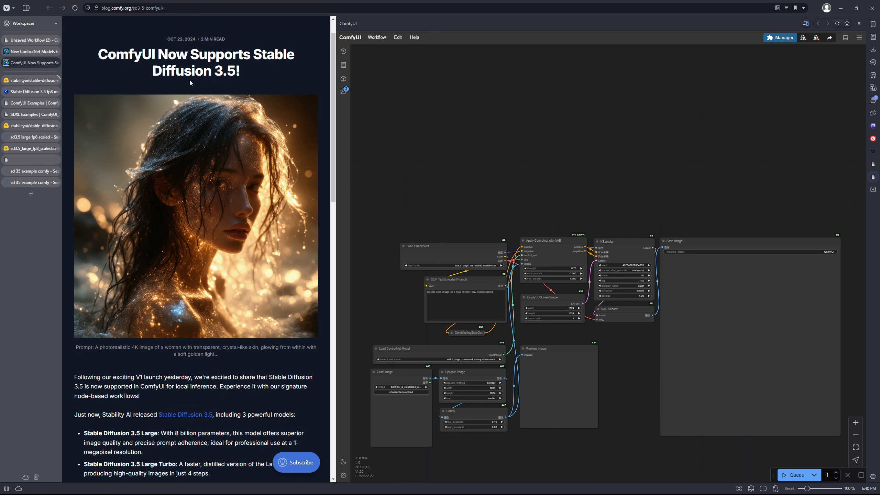
scroll(190, 83, "up", 1)
scroll(191, 86, "down", 1)
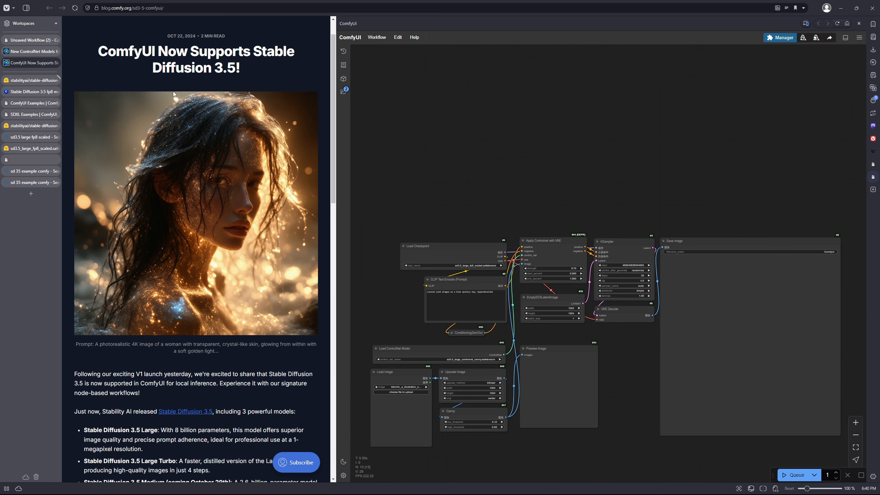
left_click(28, 54)
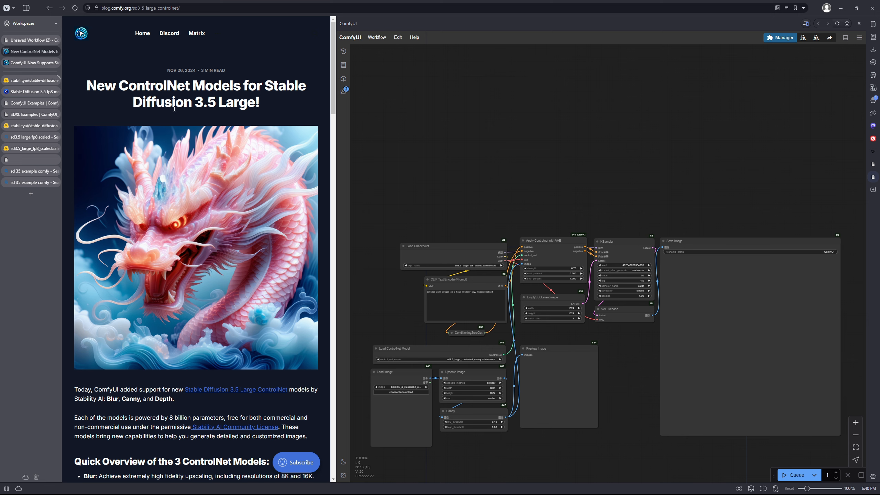
scroll(172, 110, "down", 20)
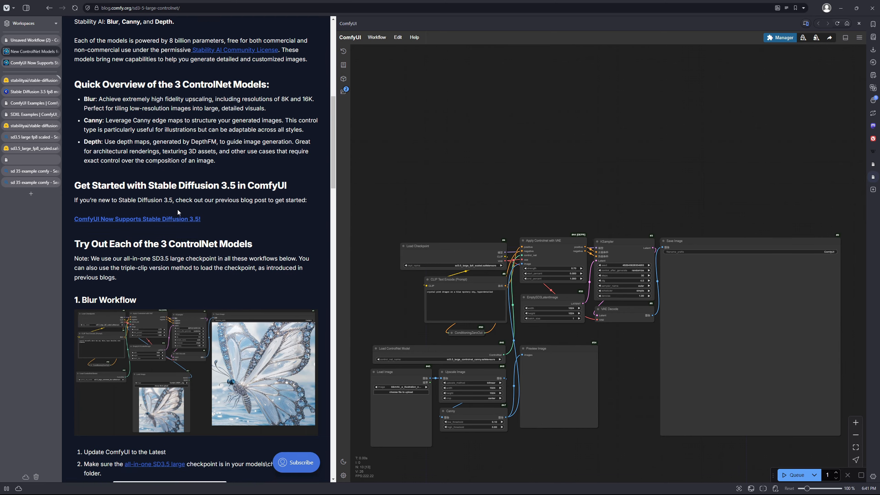
scroll(187, 221, "down", 5)
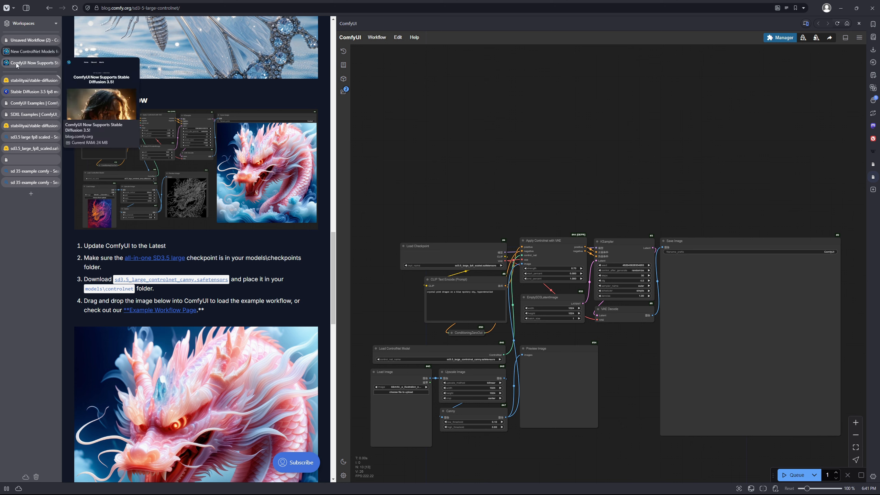
Return to the "ComfyUI Now Supports Stable Diffusion 3.5!" post and examine its checkpoint, text encoder and low-RAM download links.
left_click(27, 63)
scroll(131, 143, "down", 6)
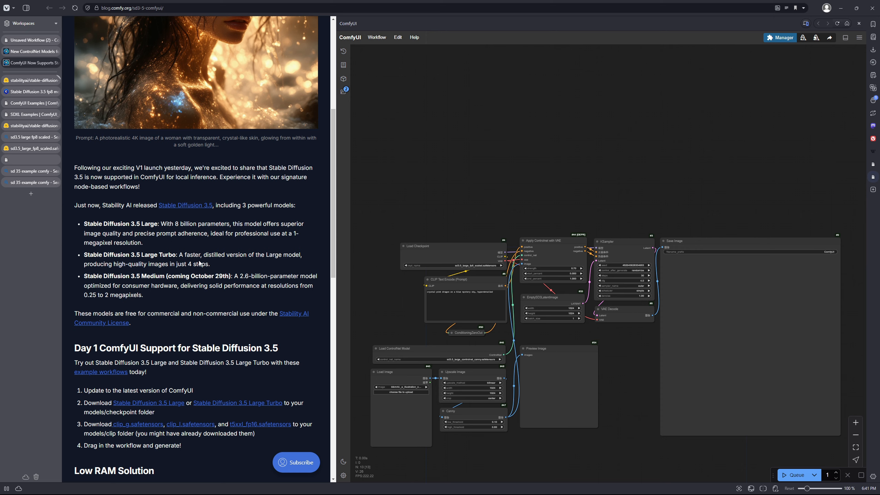
scroll(199, 263, "down", 3)
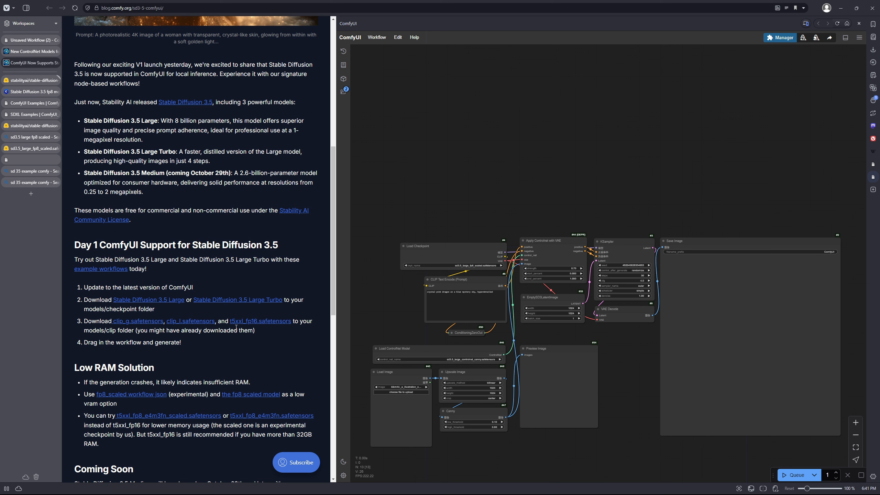
scroll(240, 329, "up", 6)
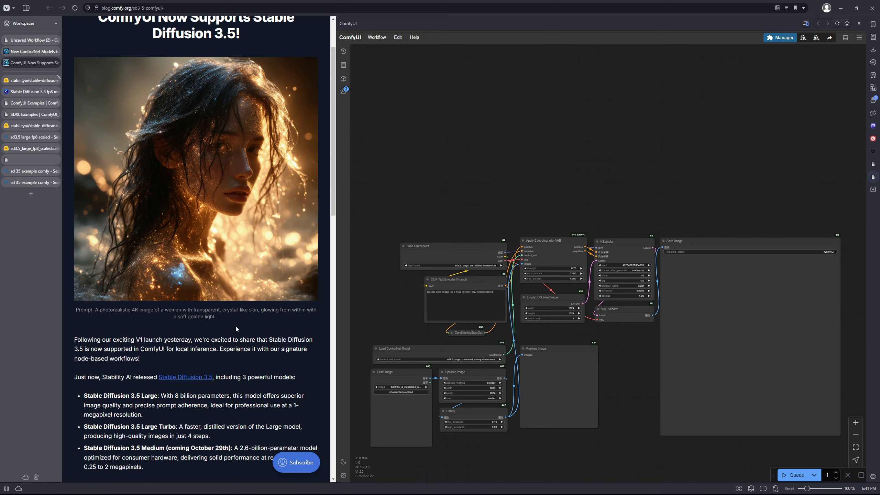
scroll(230, 332, "down", 5)
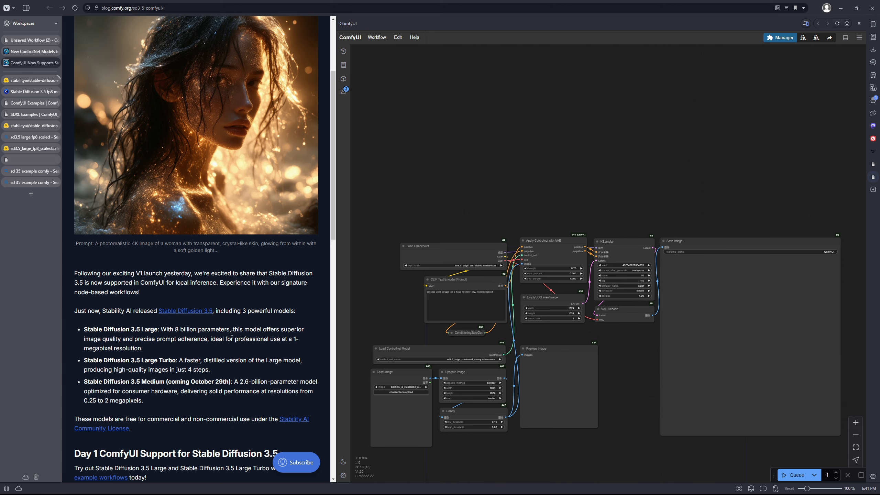
scroll(232, 338, "down", 4)
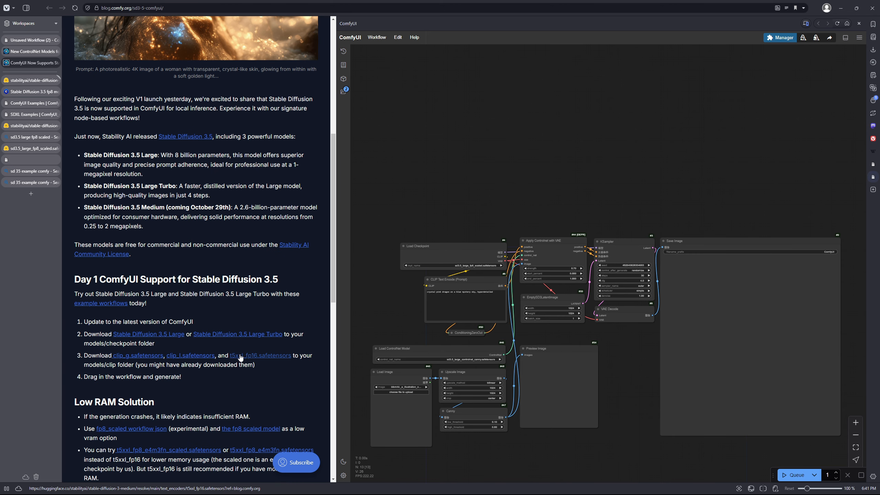
Preview the t5xxl_fp16.safetensors download and cancel it, and view the details of sd3.5_large_fp8_scaled.safetensors in the downloads list.
left_click(245, 357)
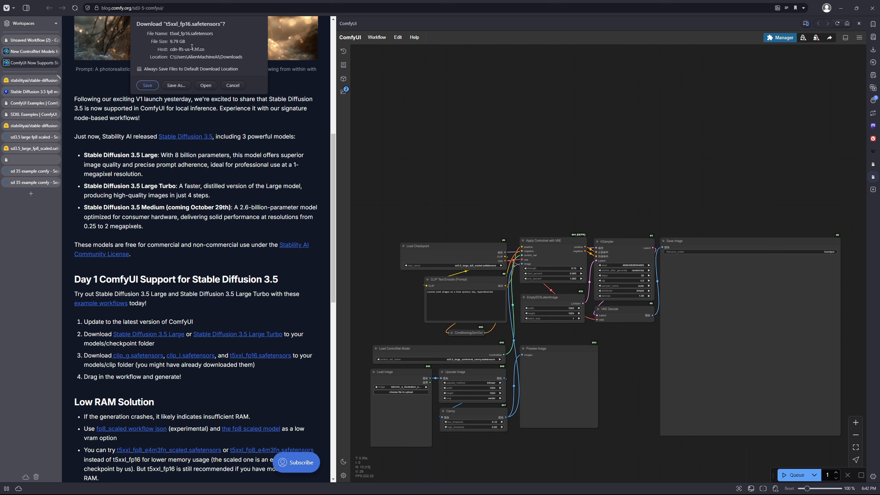
left_click(236, 87)
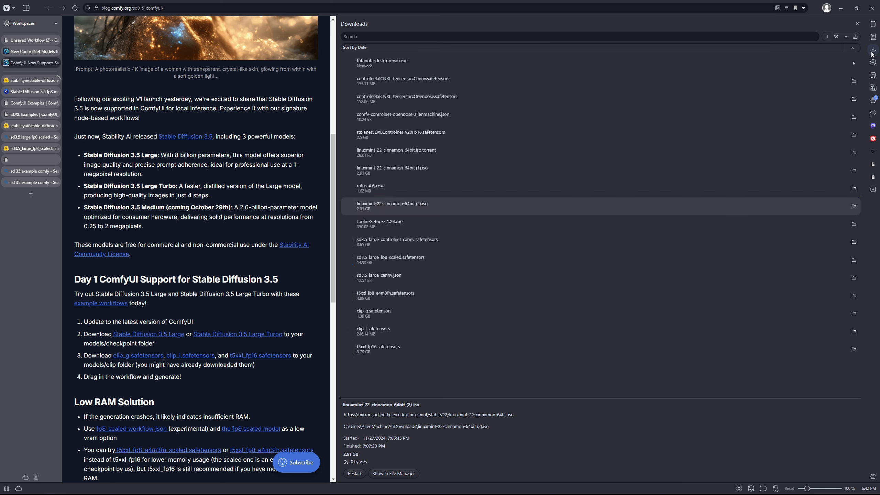
left_click(872, 50)
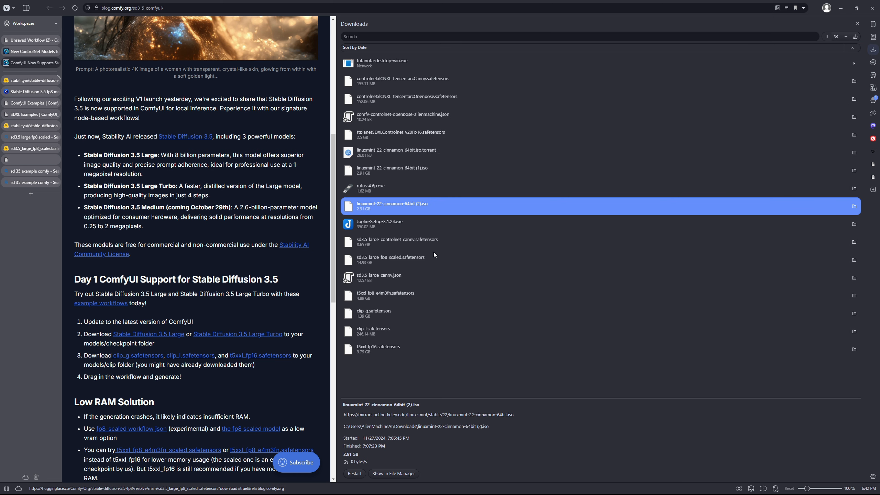
left_click(396, 262)
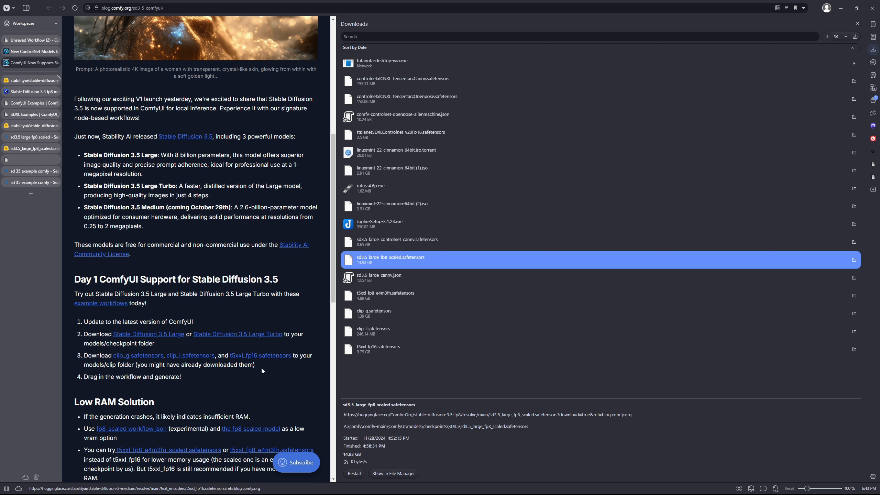
Review the Stable Diffusion 3.5 support post again, focusing on the Day 1 ComfyUI Support download steps and Low RAM Solution.
scroll(104, 181, "up", 9)
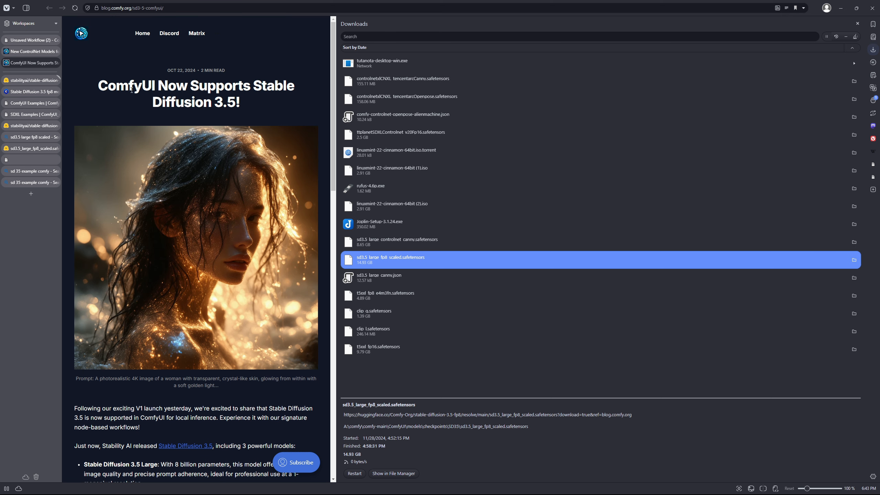
scroll(222, 100, "down", 12)
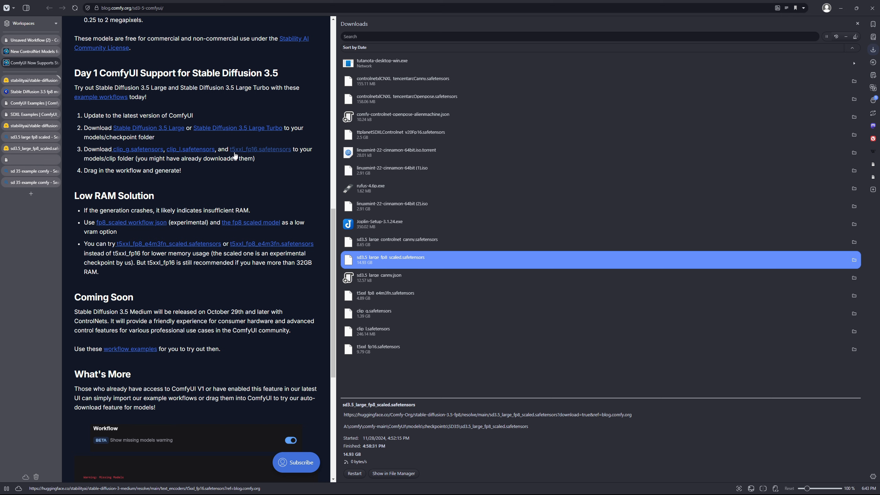
scroll(234, 156, "up", 1)
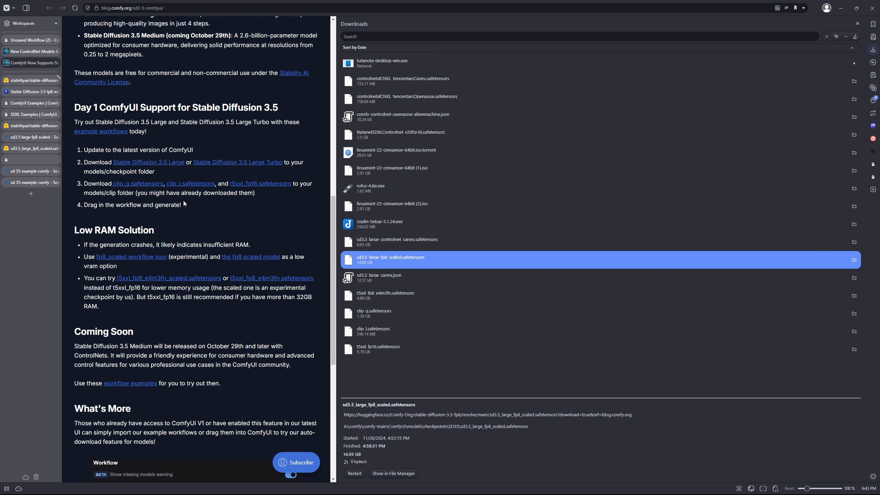
scroll(184, 203, "up", 1)
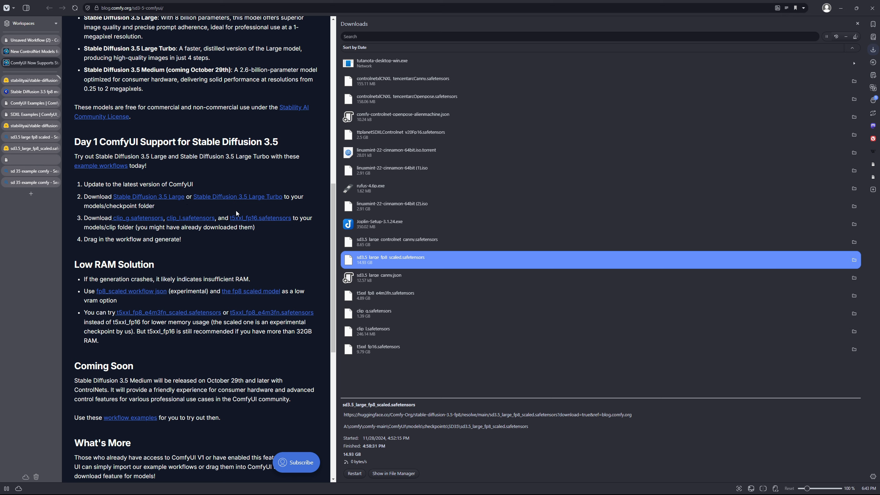
scroll(235, 211, "up", 7)
scroll(236, 218, "up", 5)
scroll(237, 218, "down", 4)
scroll(237, 221, "down", 8)
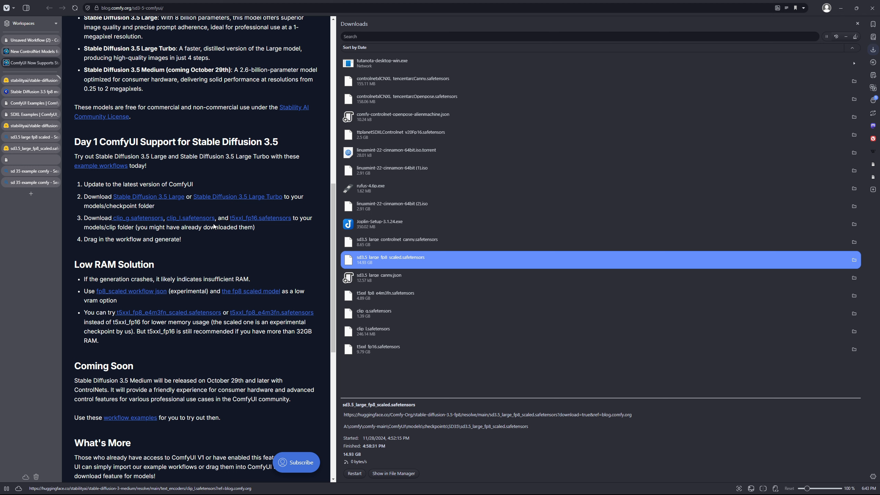
Open the Stable Diffusion 3.5 Large link from the post and look over the model card on Hugging Face.
left_click(174, 202)
scroll(151, 161, "down", 4)
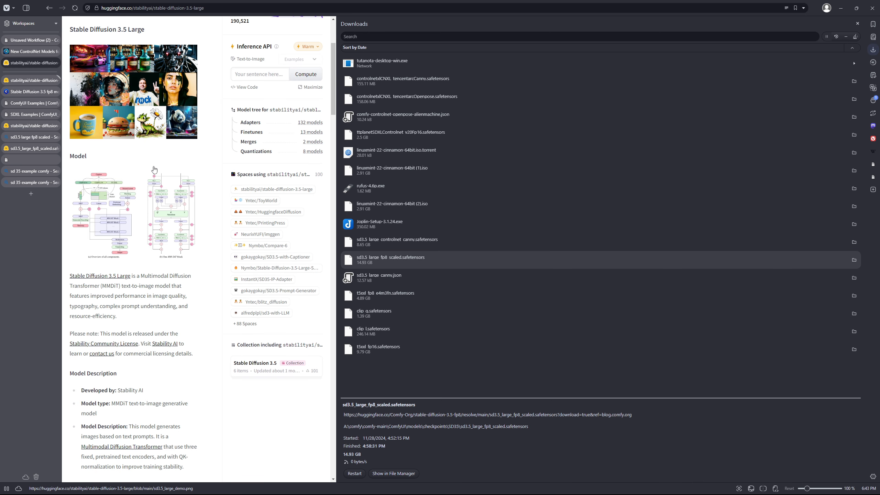
scroll(155, 169, "down", 1)
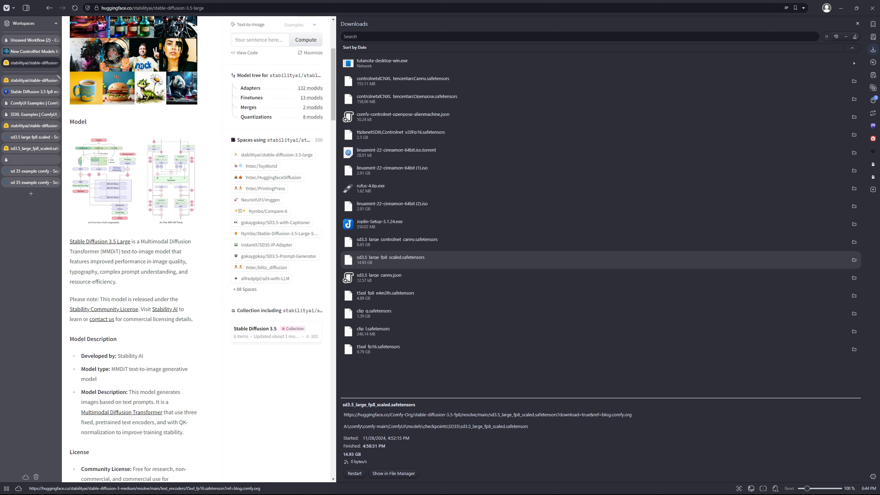
Switch to File Explorer and open Local Disk (A:) from This PC.
mouse_move(440, 486)
mouse_move(394, 487)
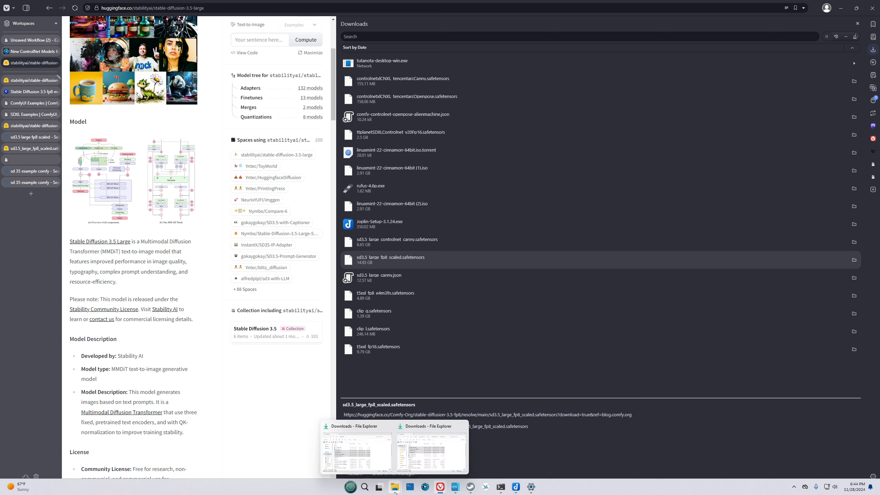
left_click(368, 458)
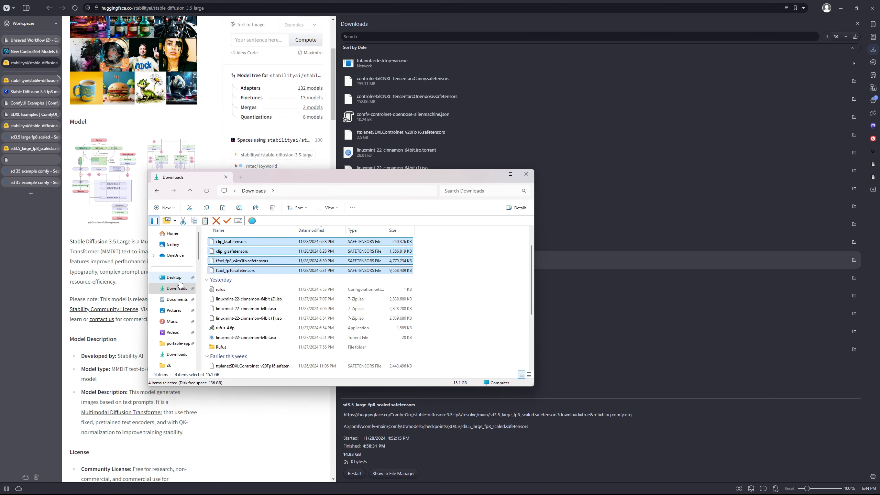
left_click(173, 234)
scroll(221, 261, "down", 2)
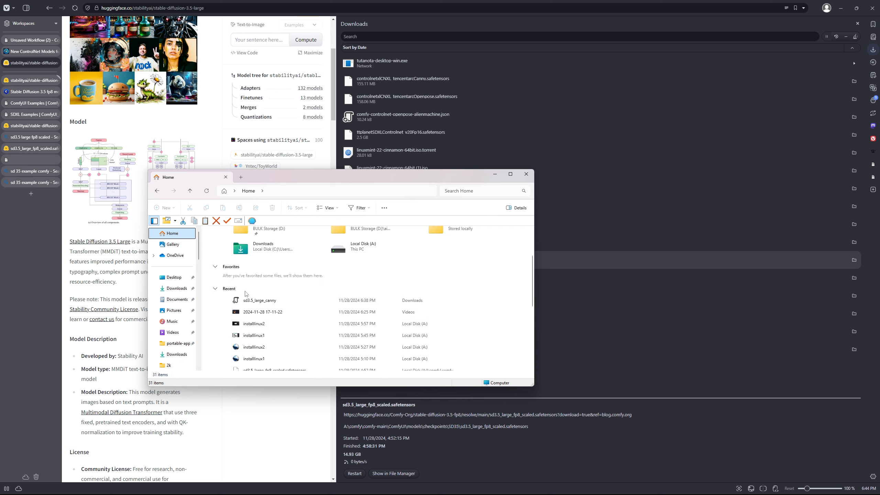
double_click(437, 248)
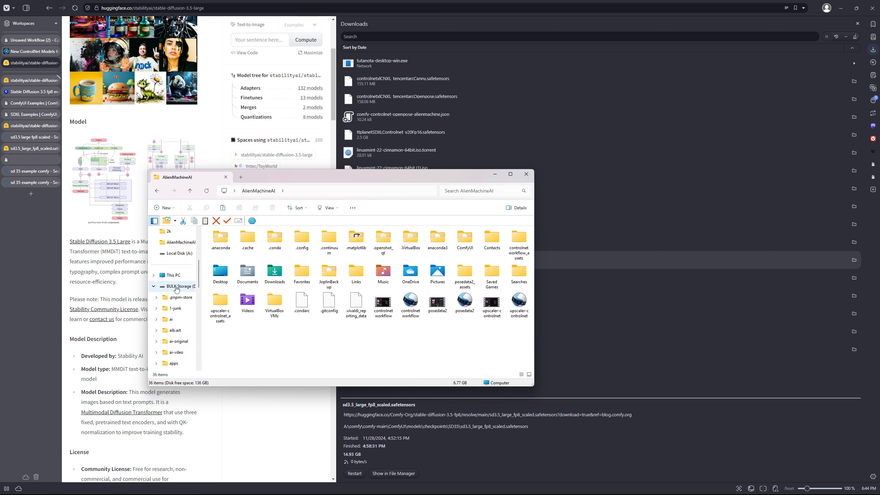
left_click(173, 275)
left_click(266, 251)
double_click(266, 251)
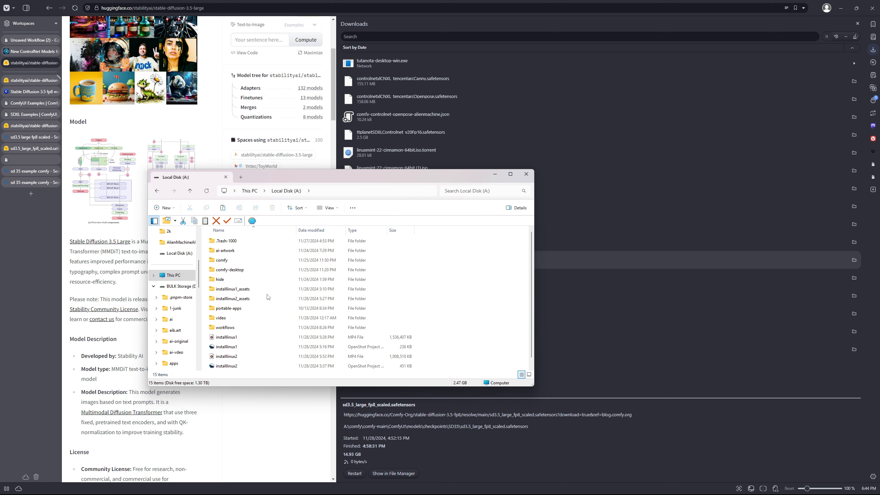
Open the folder comfy > comfy-main > ComfyUI > models on Local Disk (A:).
double_click(259, 260)
left_click(259, 244)
double_click(259, 243)
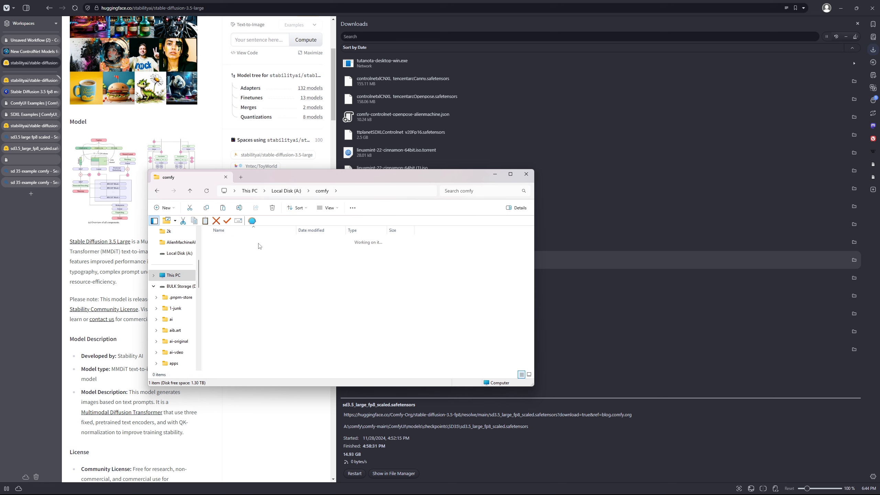
double_click(259, 242)
double_click(253, 347)
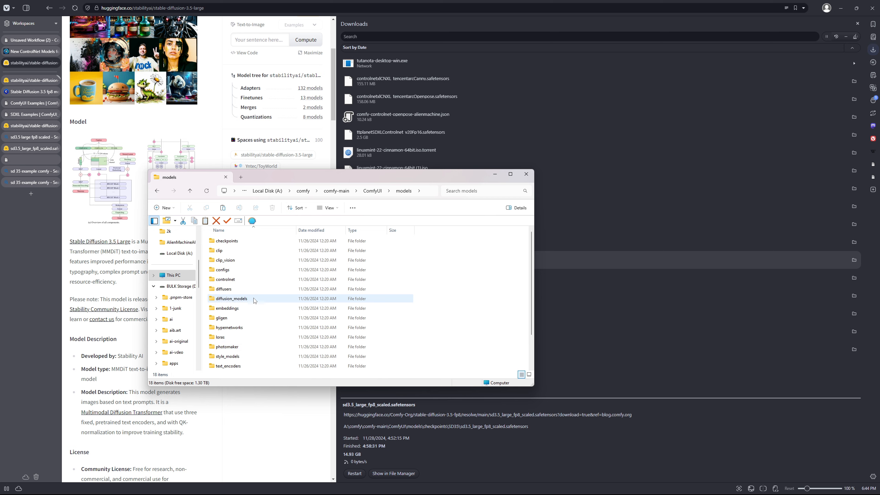
Check the text_encoders folder inside models, then return to models and open the clip folder.
scroll(259, 291, "down", 2)
double_click(260, 331)
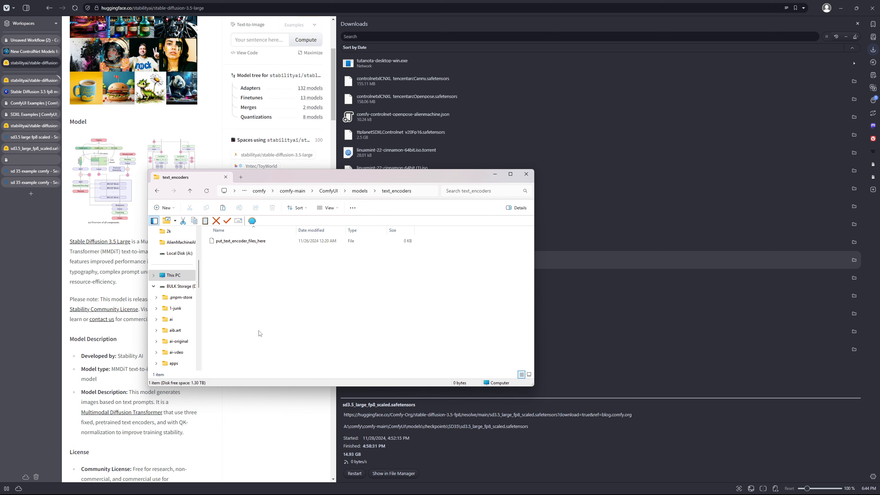
key("alt+Left")
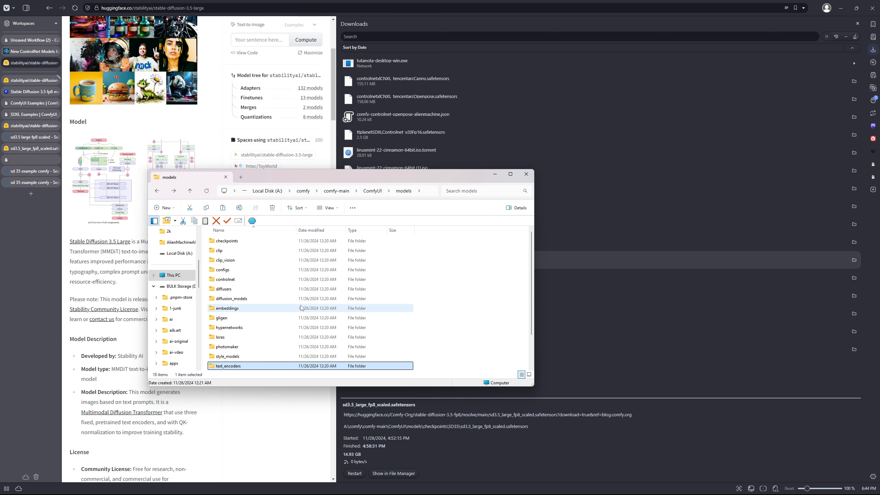
double_click(271, 250)
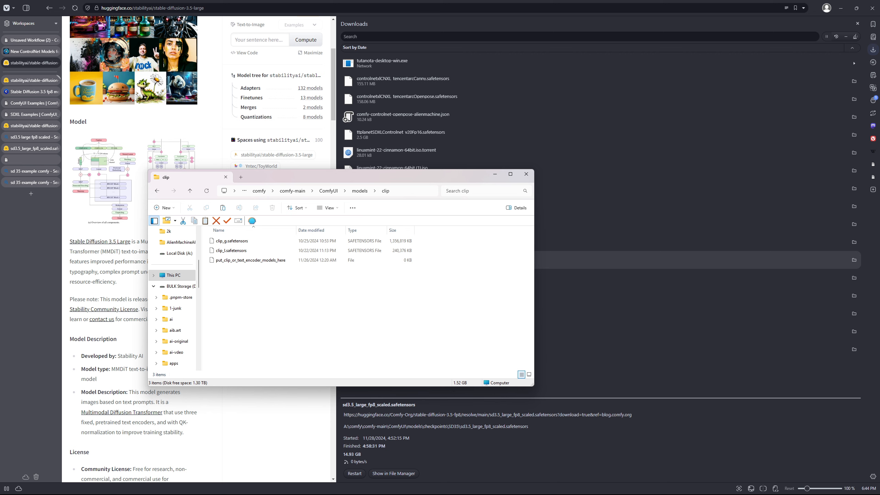
Copy t5xxl_fp16.safetensors and t5xxl_fp8_e4m3fn.safetensors from Downloads into ComfyUI's models > clip folder.
mouse_move(396, 488)
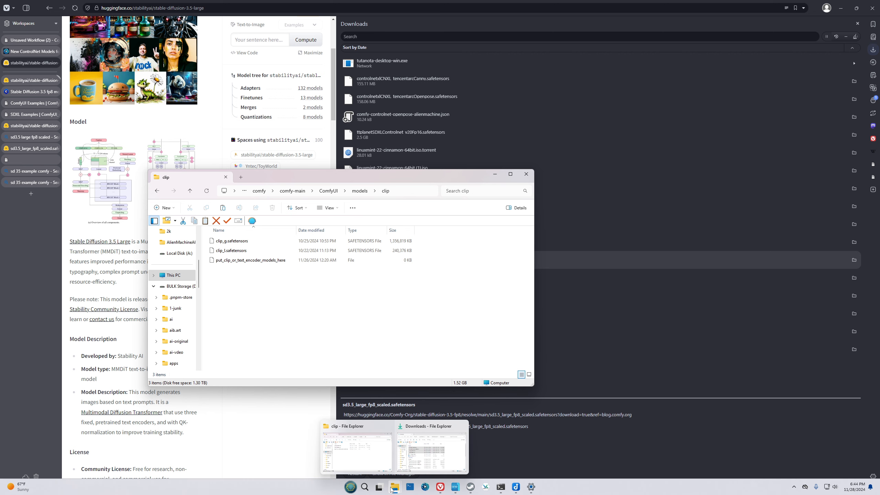
left_click(414, 462)
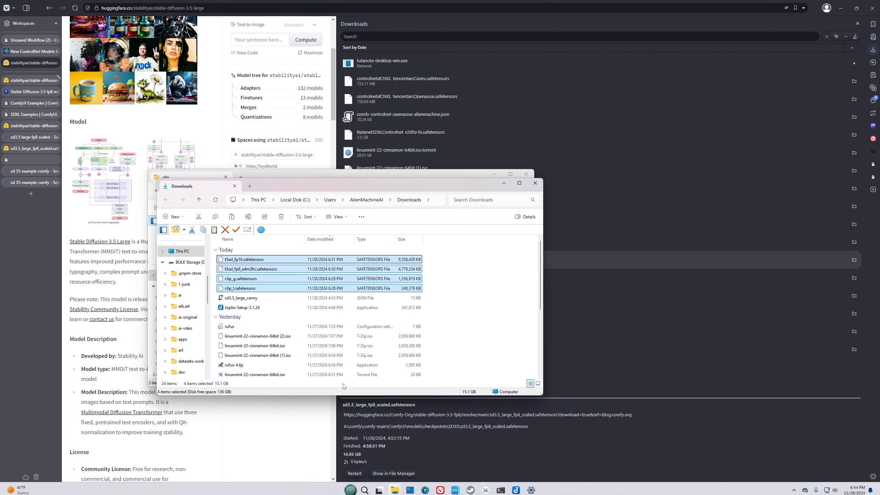
left_click(281, 268)
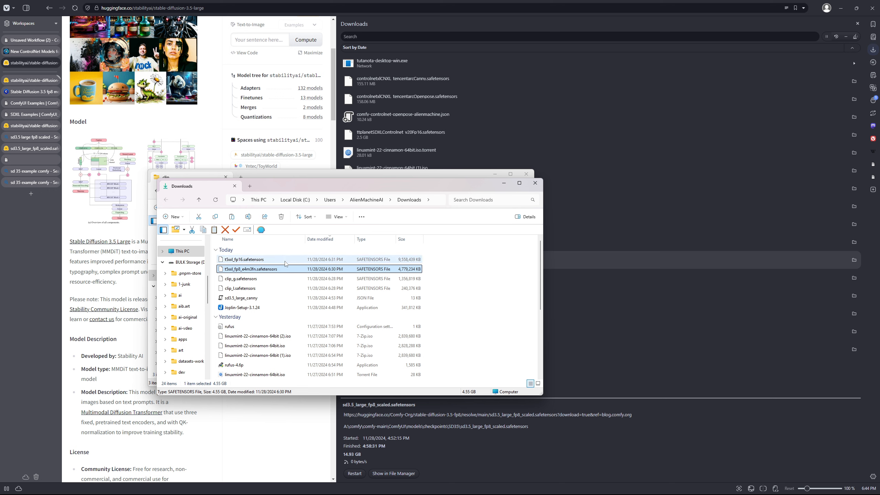
left_click(285, 263, "ctrl")
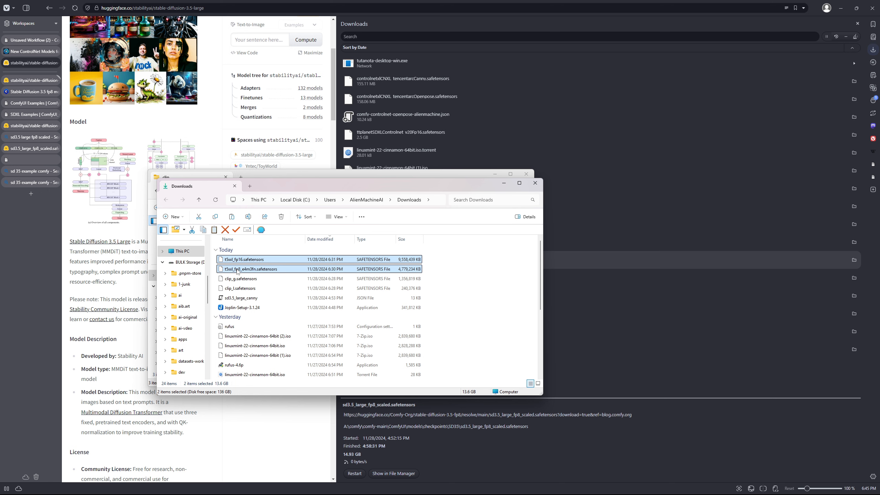
key("alt+Tab")
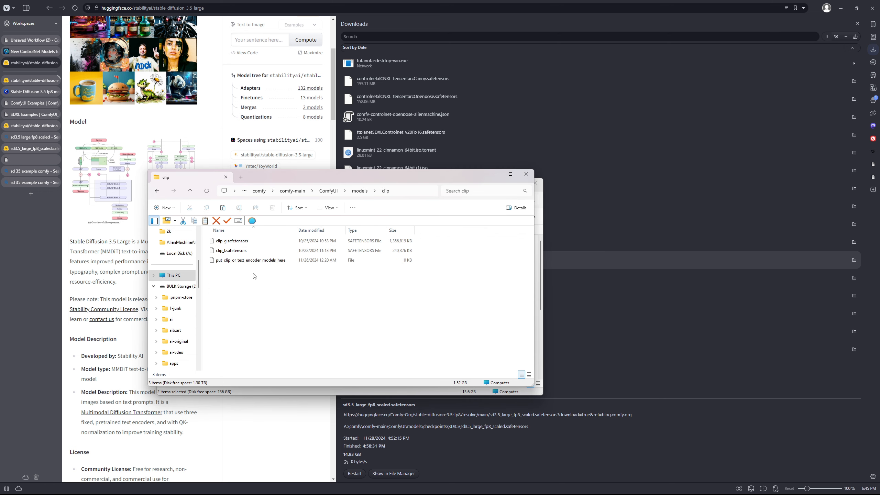
key("ctrl+v")
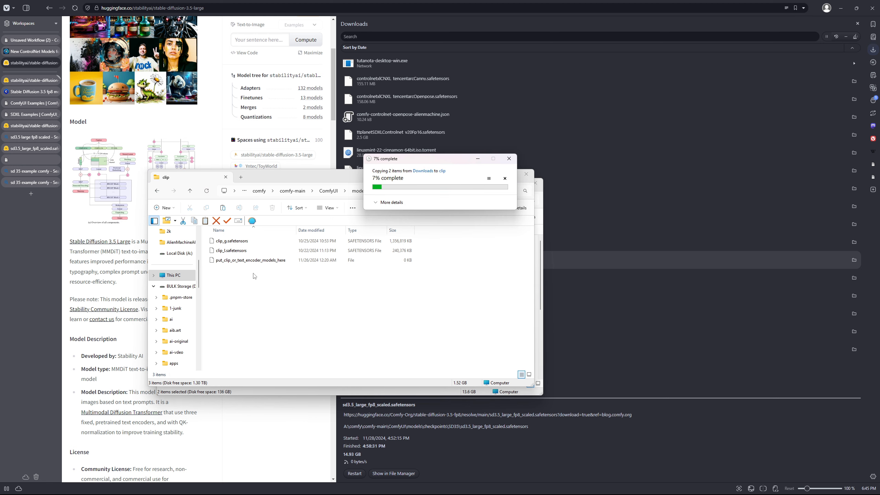
Rearrange the clip and Downloads folder windows, leaving the clip window in front.
left_click(272, 295)
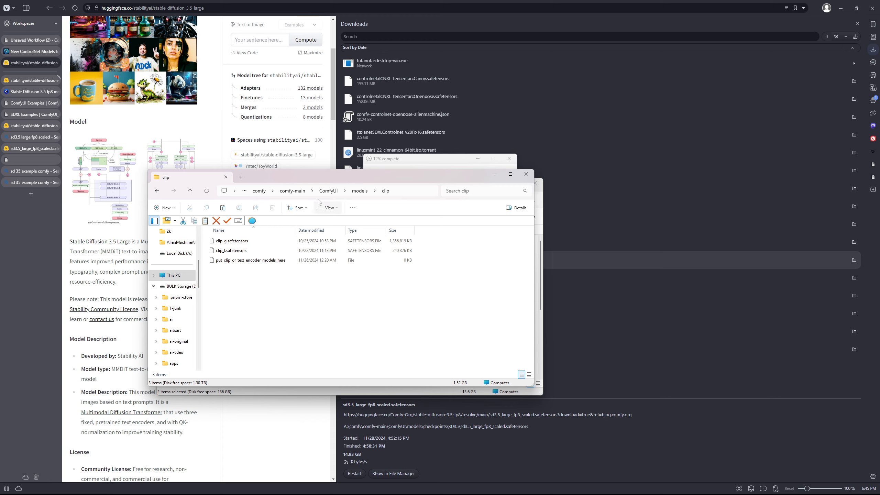
left_click_drag(320, 173, 400, 264)
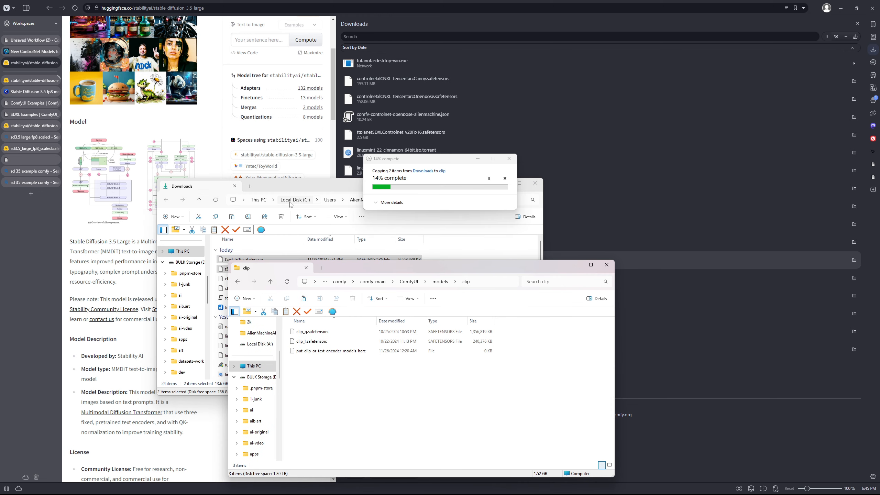
left_click(281, 186)
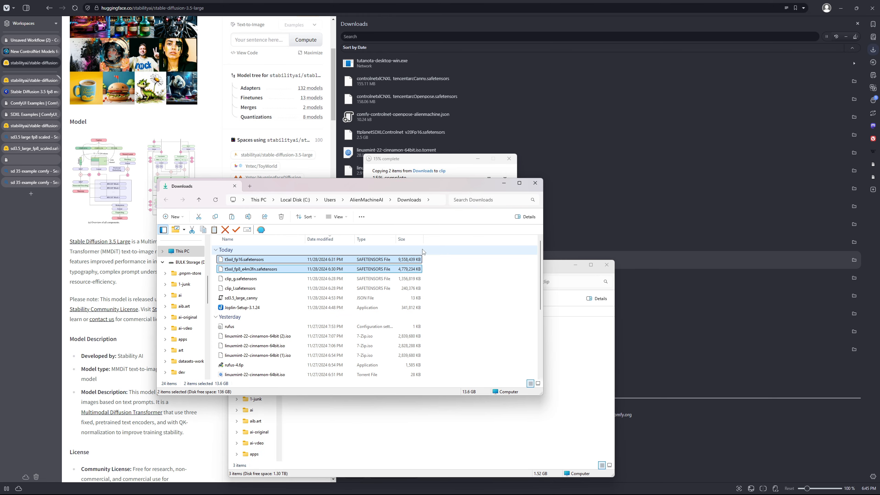
left_click(557, 375)
left_click_drag(419, 275, 388, 176)
Look inside the sd35 subfolder of models > controlnet and return to the controlnet folder.
key("alt+Up")
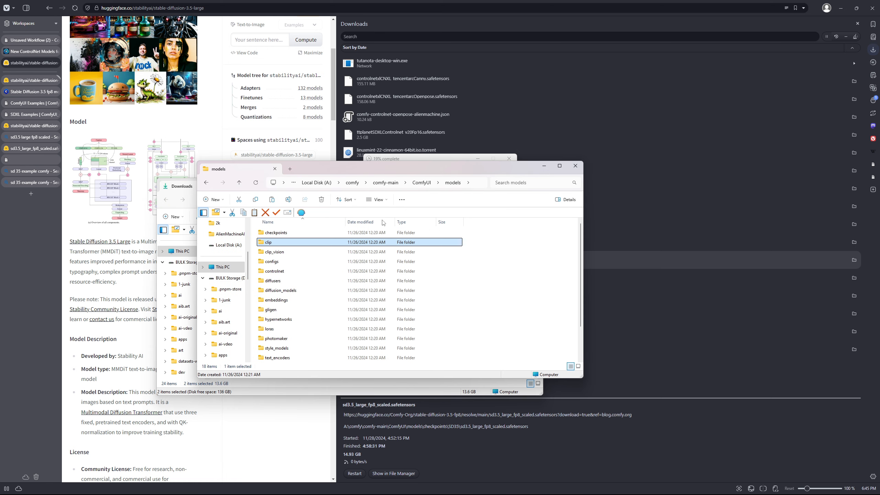
left_click(306, 273)
double_click(306, 274)
double_click(301, 233)
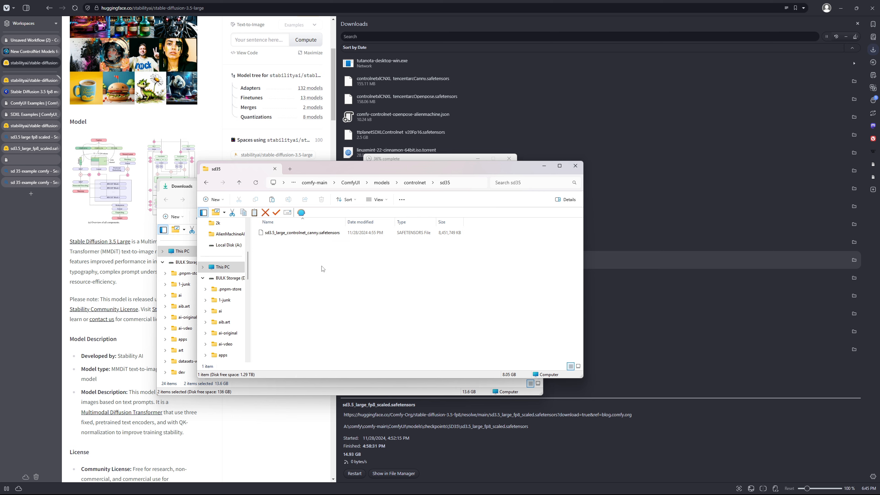
key("alt+Up")
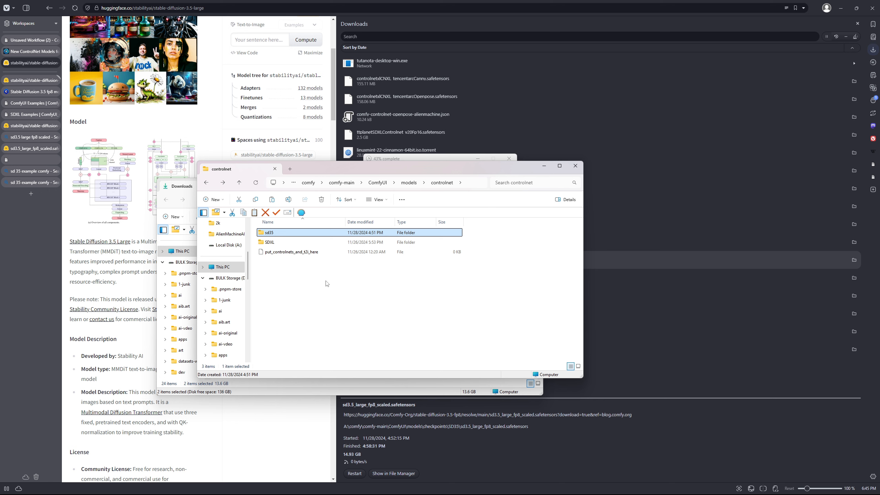
Move the controlnet window clear of the Downloads window and look through the downloaded files.
left_click_drag(316, 170, 408, 120)
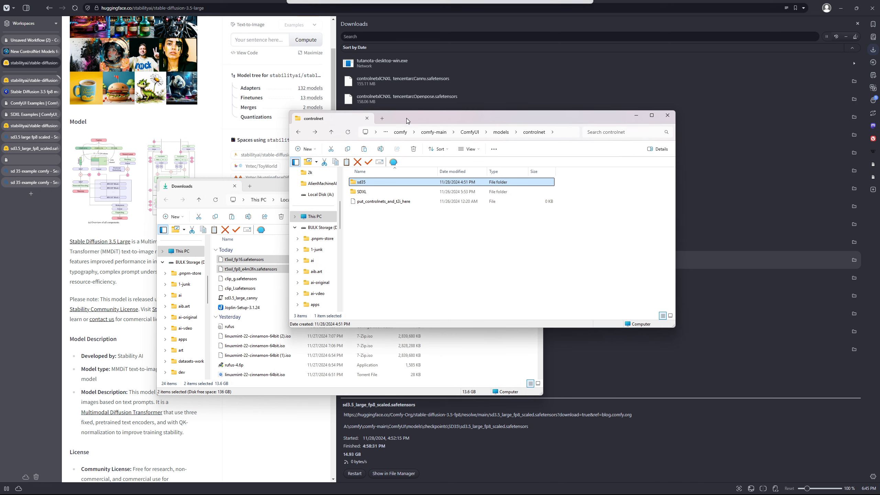
left_click(266, 187)
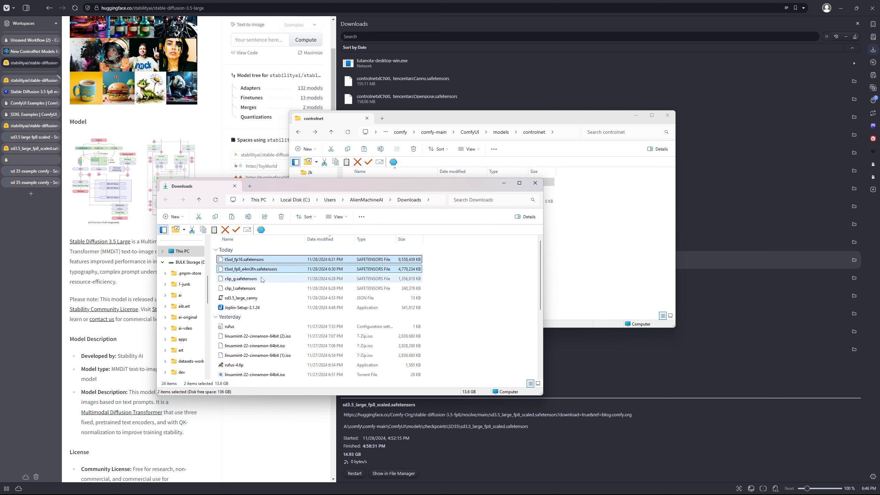
scroll(263, 289, "down", 1)
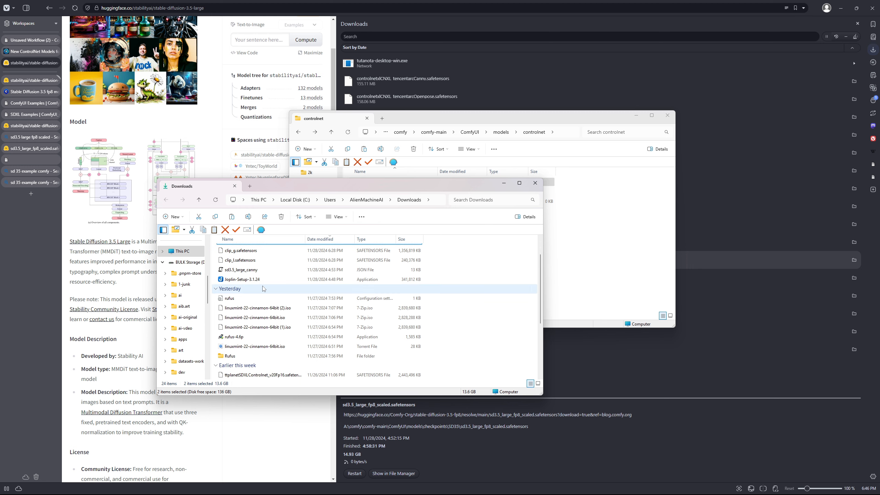
scroll(263, 289, "up", 1)
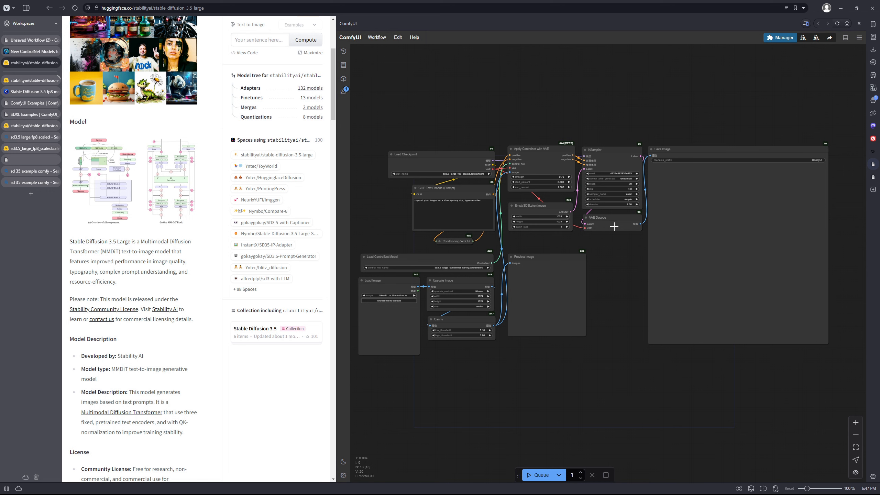
Shift the Save Image node slightly away from the VAE Decode node in the canny workflow.
mouse_move(668, 218)
left_mouse_down()
mouse_move(675, 216)
mouse_move(663, 223)
left_mouse_up()
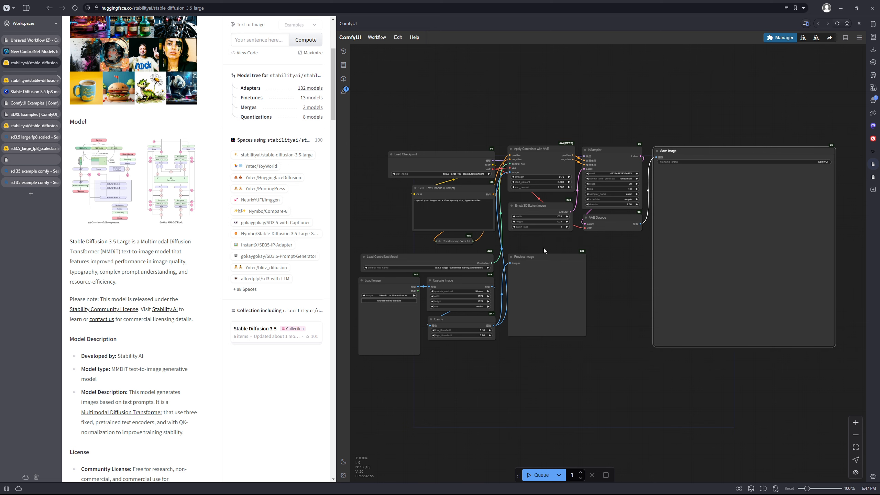
left_click_drag(536, 237, 589, 239)
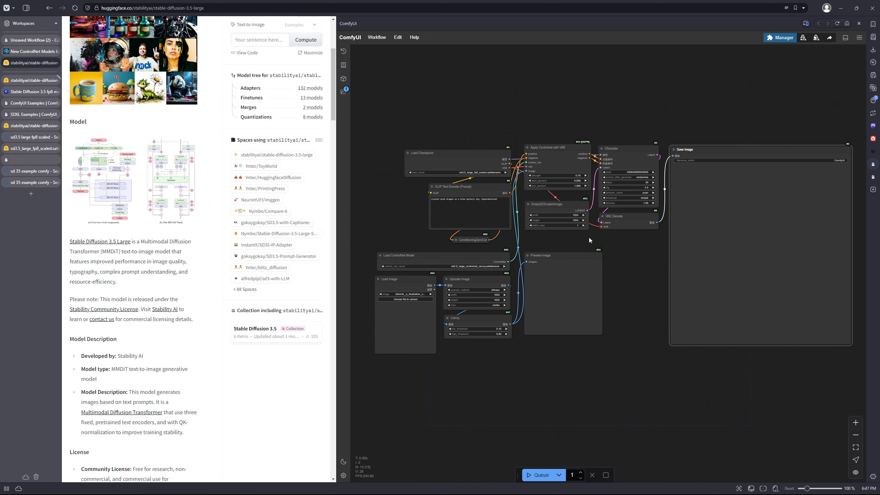
scroll(589, 240, "up", 1)
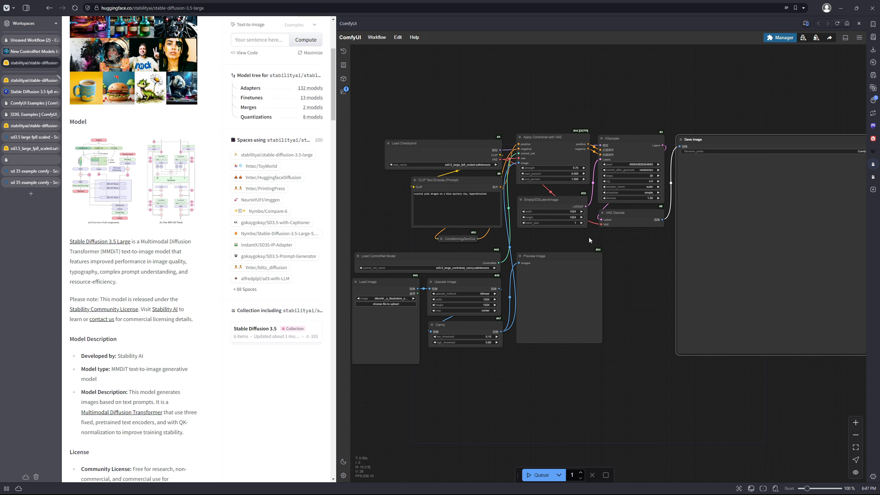
scroll(589, 240, "down", 1)
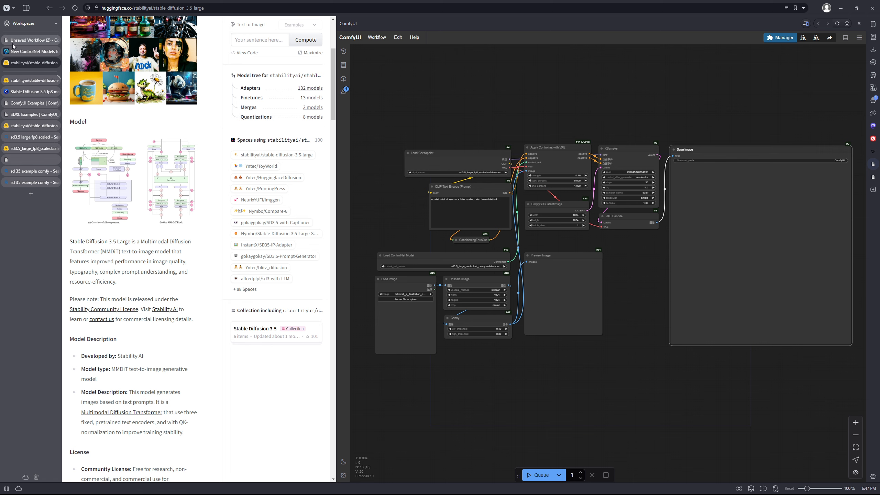
Open the Unsaved Workflow (2) ComfyUI tab and widen its pane beside the canny workflow.
left_click(32, 40)
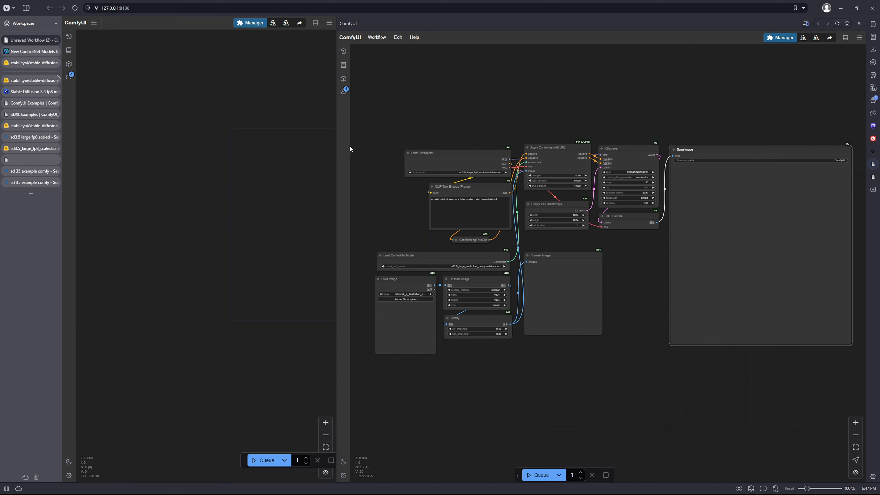
left_click_drag(337, 152, 519, 163)
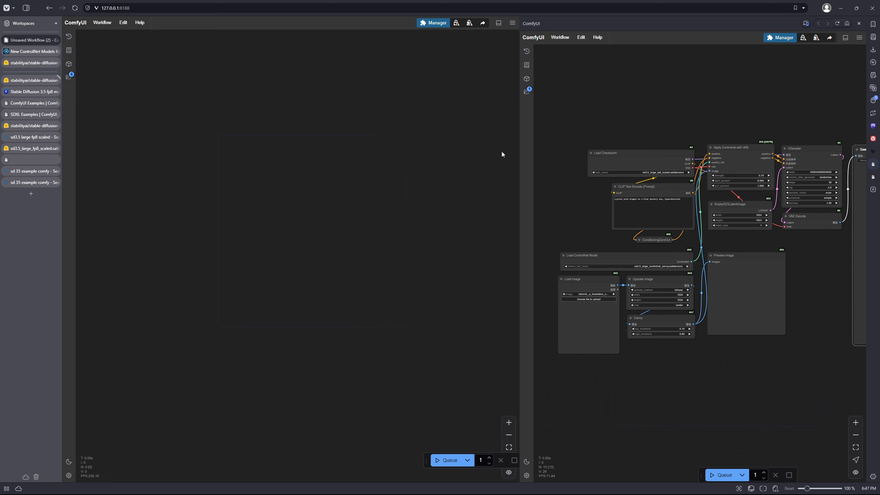
scroll(572, 206, "down", 3)
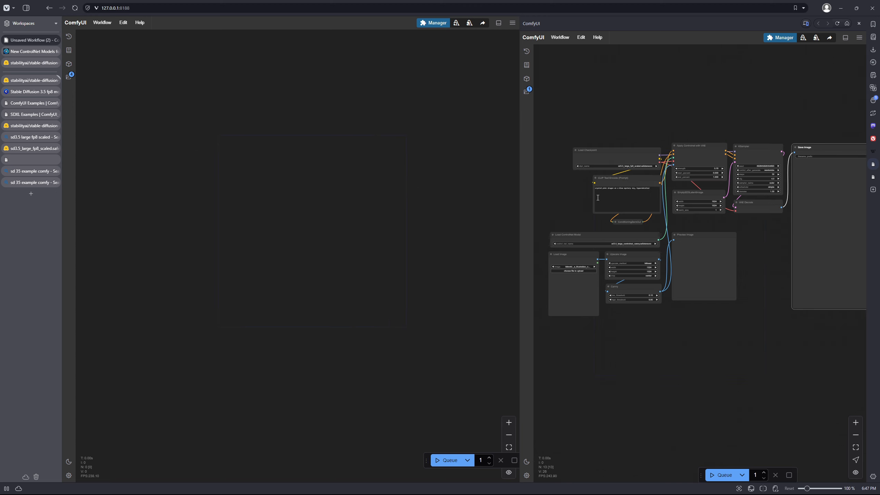
left_click_drag(717, 226, 708, 230)
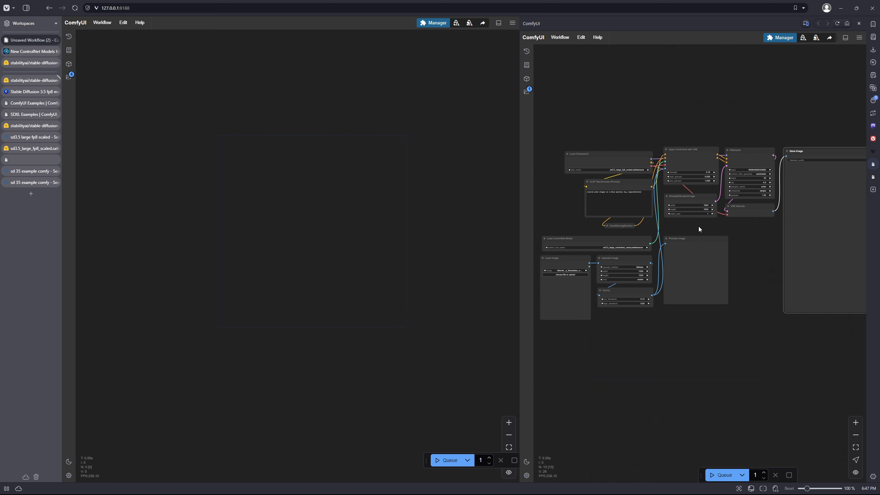
scroll(707, 219, "up", 1)
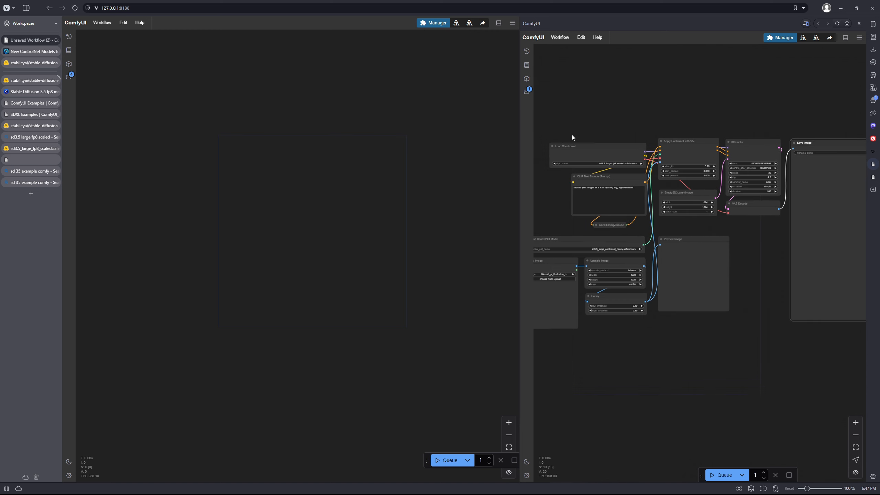
Look over the nodes and connections of the reference canny workflow, from Load Checkpoint through Apply Controlnet with VAE to Save Image.
left_click_drag(572, 136, 609, 130)
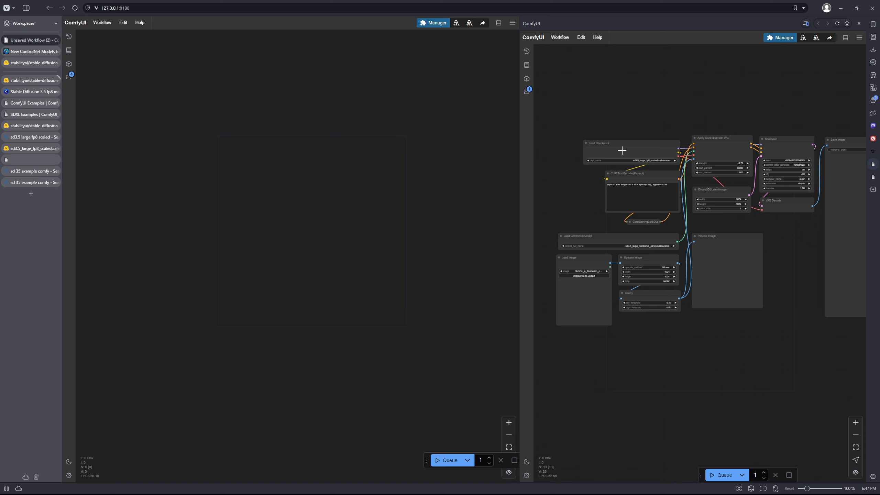
scroll(623, 118, "down", 3)
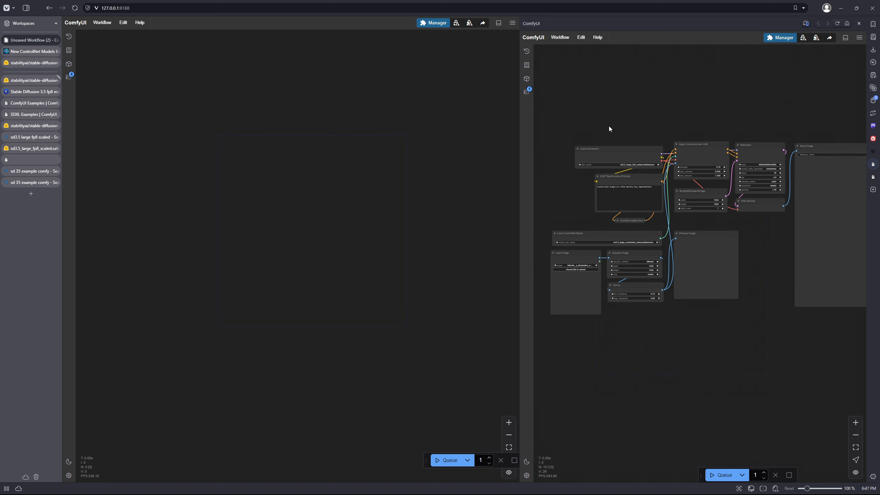
scroll(737, 222, "up", 5)
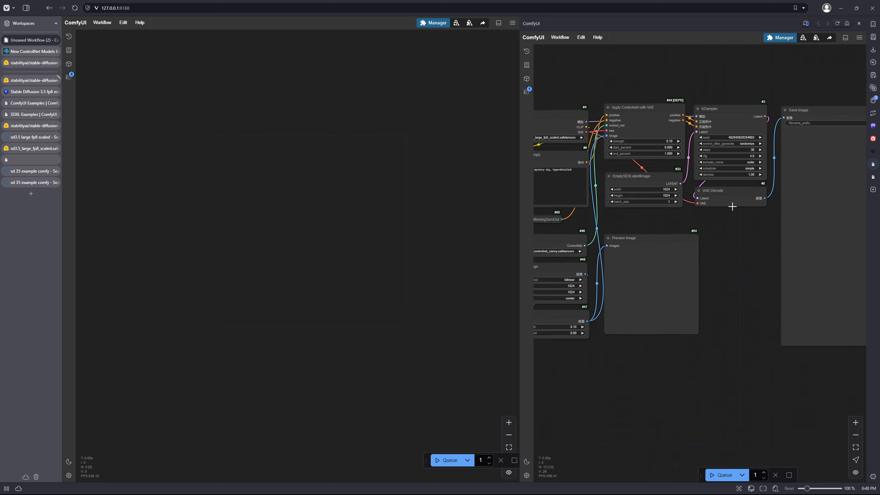
left_click_drag(714, 215, 819, 313)
left_click_drag(743, 310, 793, 277)
scroll(803, 285, "up", 1)
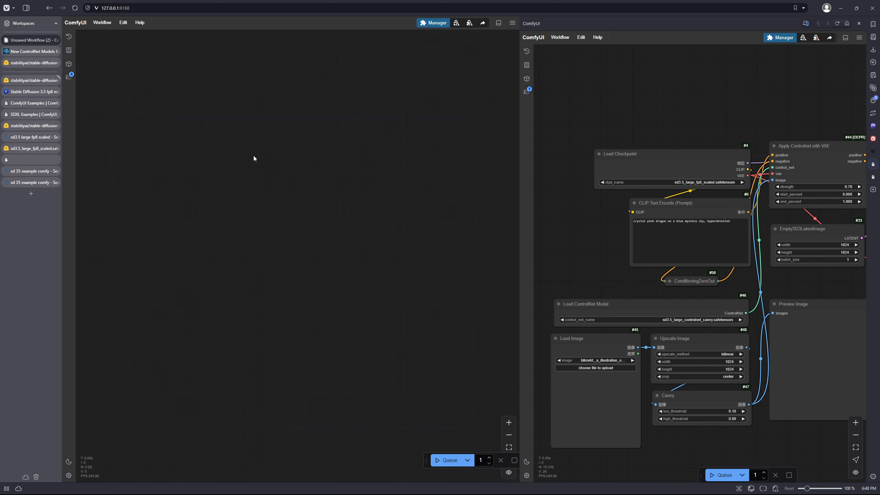
double_click(183, 132)
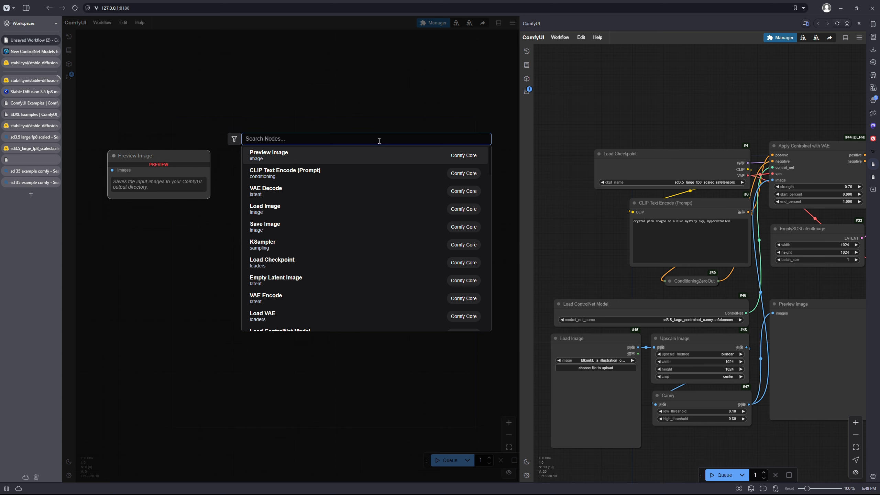
left_click(362, 111)
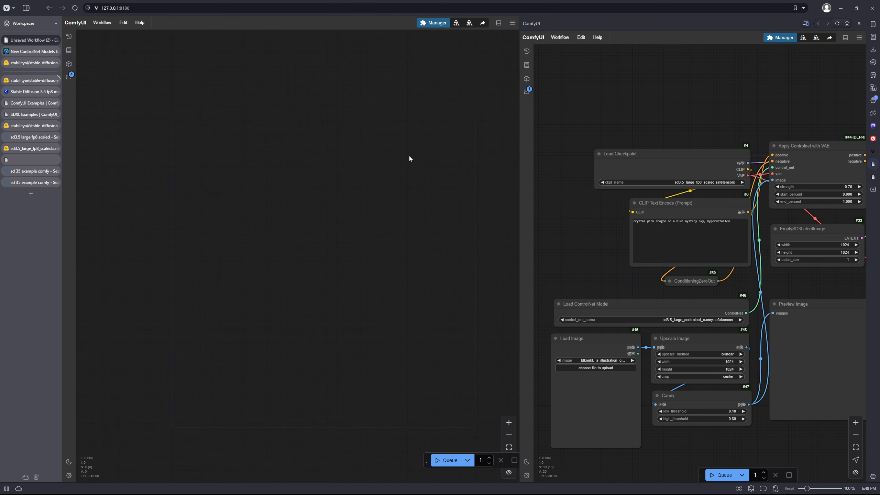
left_click_drag(440, 203, 420, 180)
scroll(637, 148, "down", 2)
left_click_drag(806, 255, 781, 249)
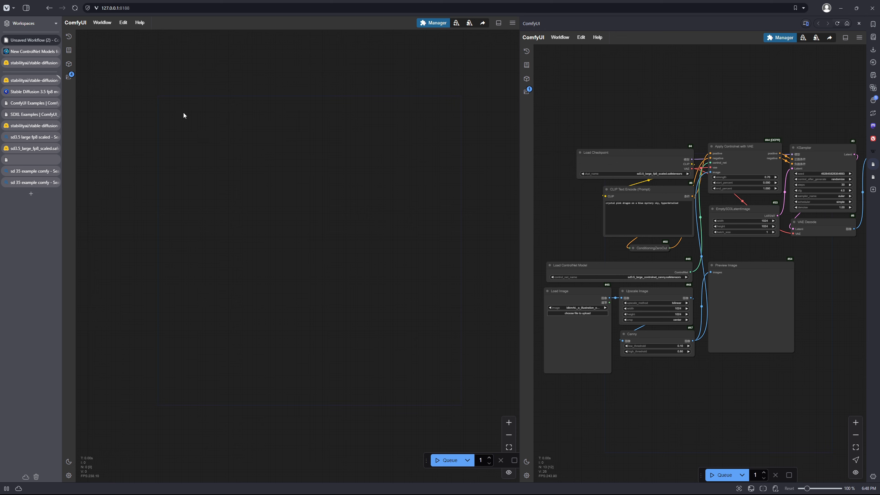
Add a Load Checkpoint node to the empty workflow and choose SD35\sd3.5_large_fp8_scaled.safetensors as its checkpoint.
double_click(187, 138)
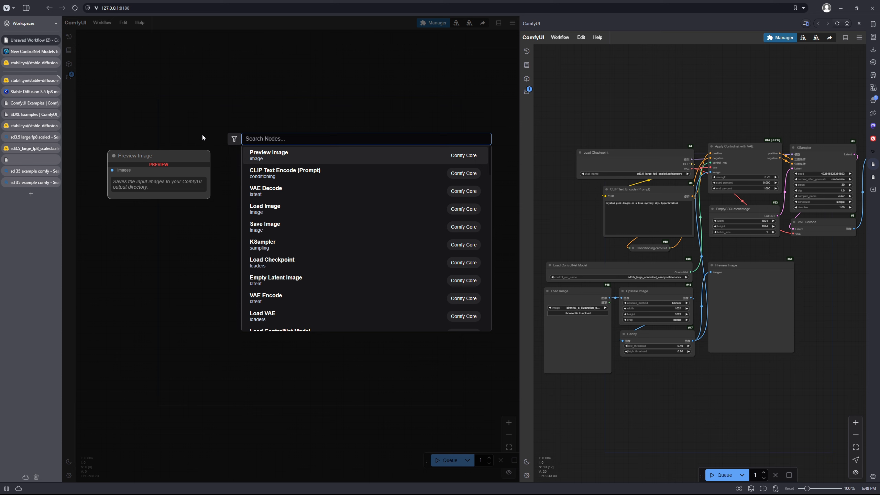
type("LOAD")
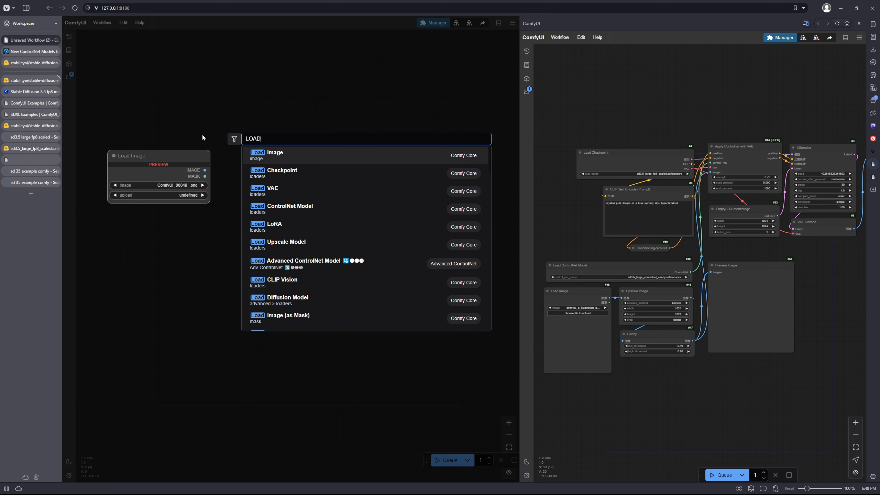
key("Down")
key("Return")
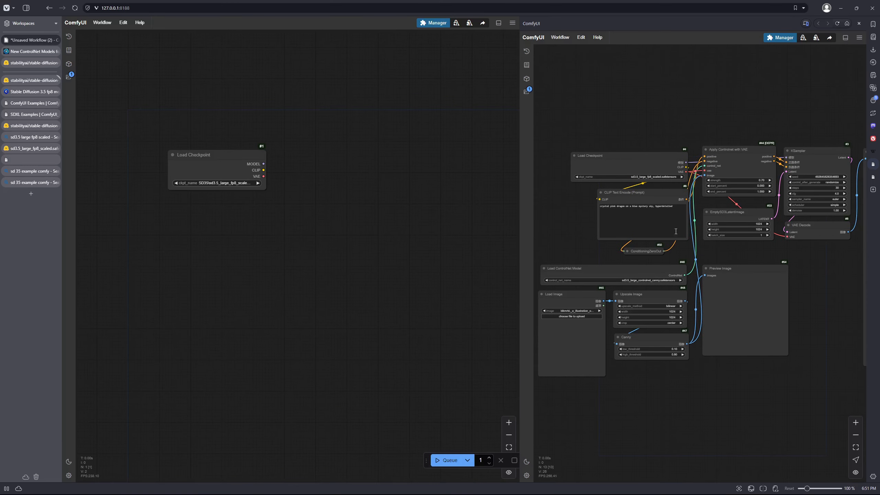
left_click(227, 185)
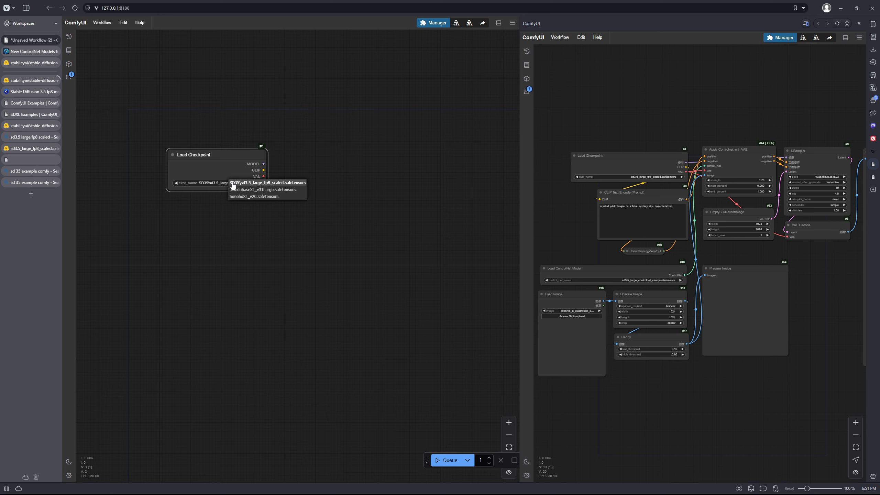
left_click(252, 184)
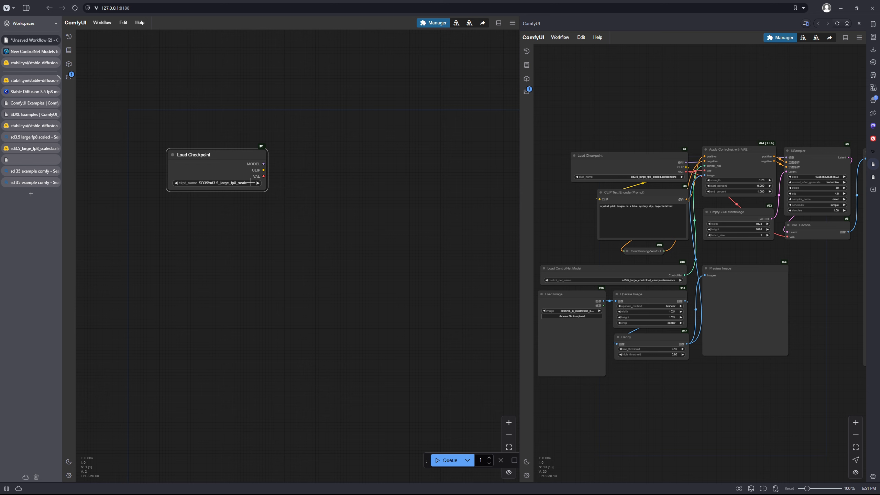
Search the available nodes for "apply" and look through the matches for the reference workflow's Apply Controlnet with VAE node.
scroll(342, 171, "down", 2)
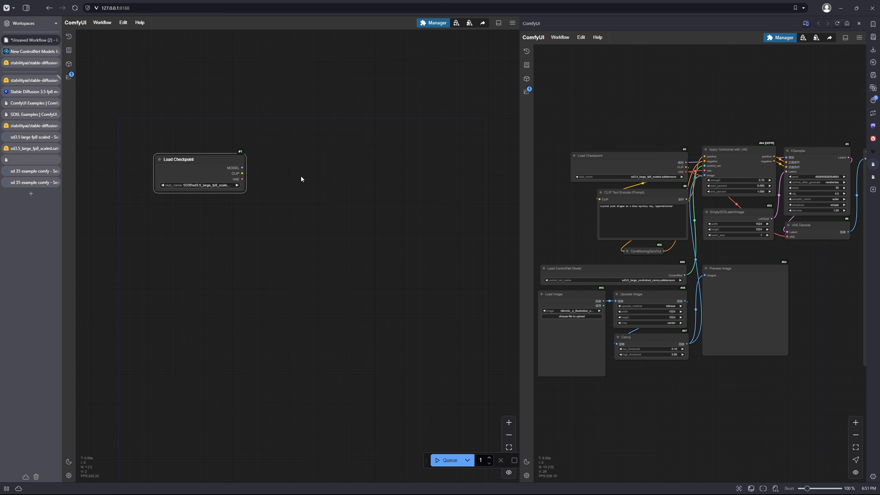
left_click_drag(264, 239, 274, 206)
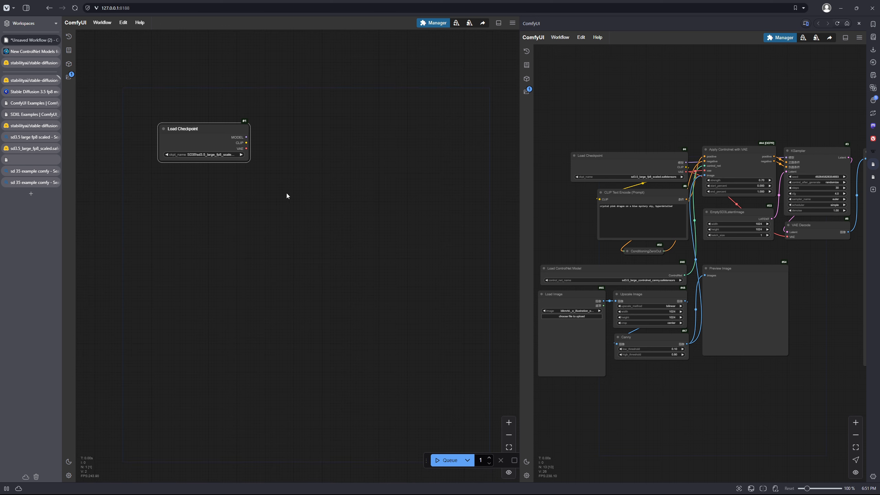
double_click(276, 187)
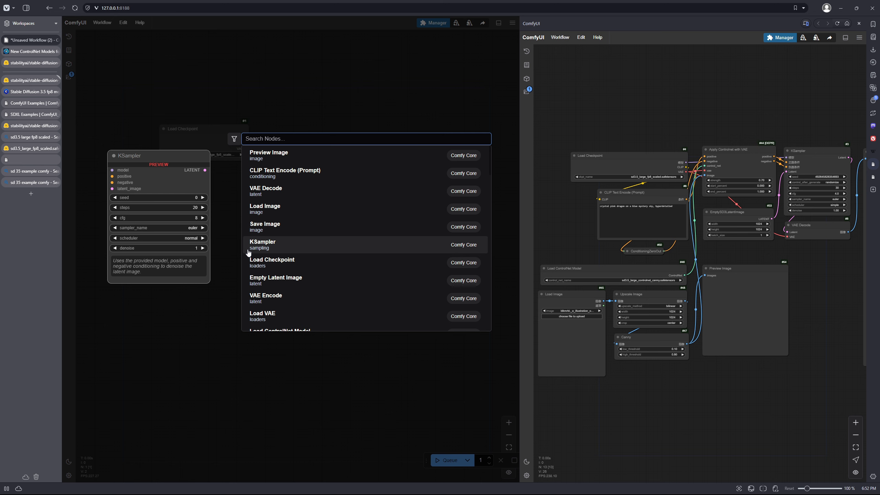
scroll(755, 127, "up", 4)
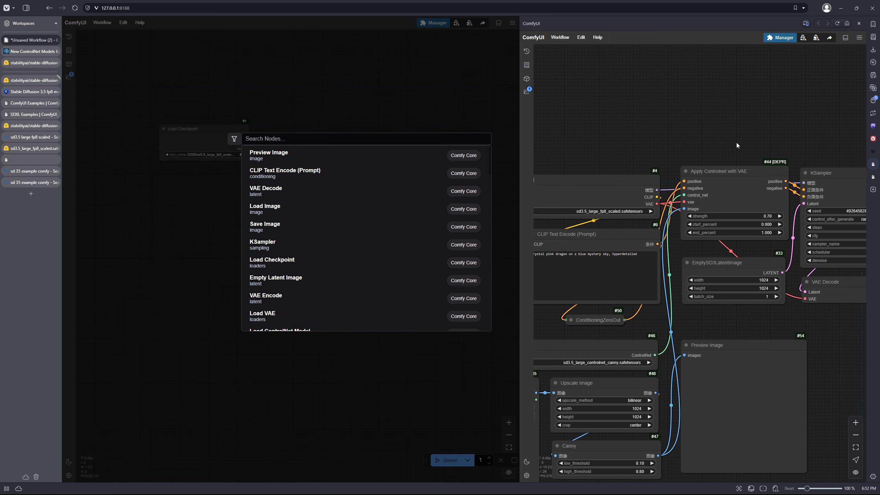
scroll(736, 142, "down", 2)
left_click_drag(686, 160, 696, 138)
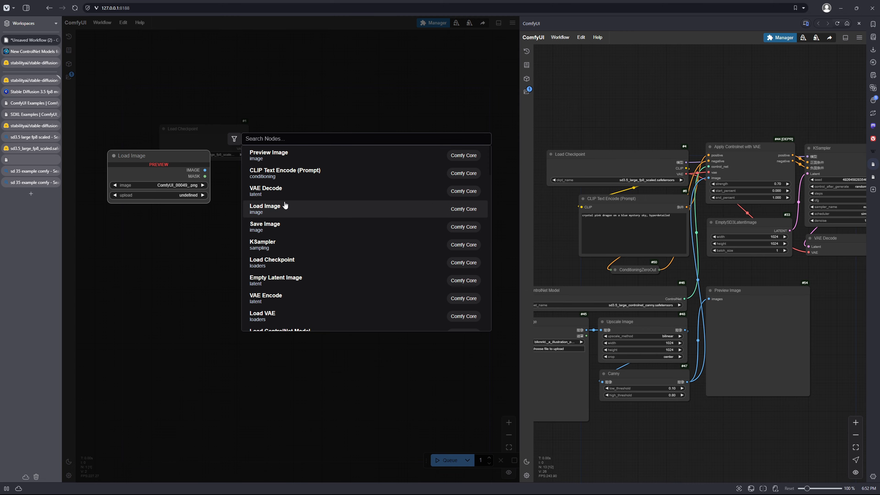
left_click(331, 139)
type("A")
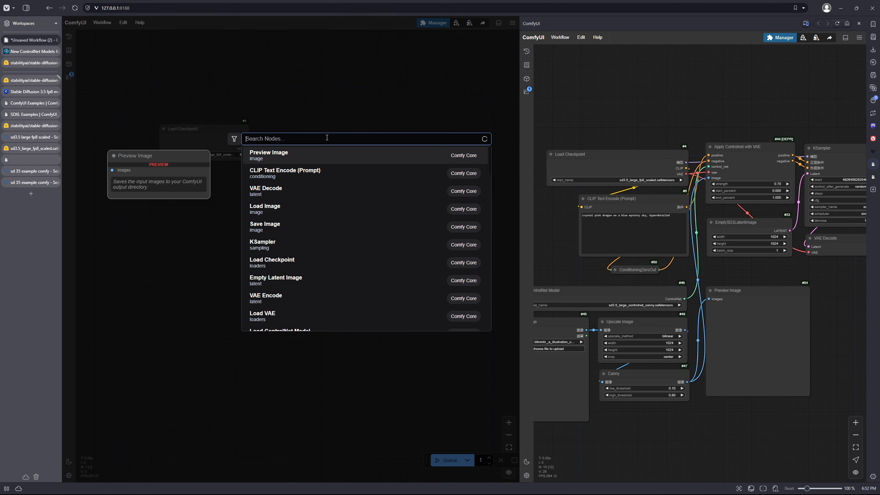
type("pply c")
key("BackSpace")
key("BackSpace")
key("BackSpace")
key("BackSpace")
key("BackSpace")
key("BackSpace")
key("BackSpace")
type("apply")
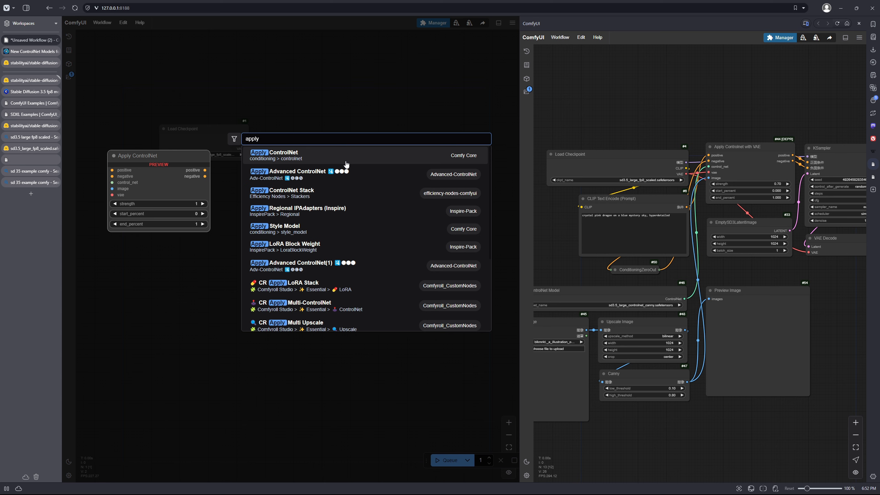
scroll(345, 175, "down", 5)
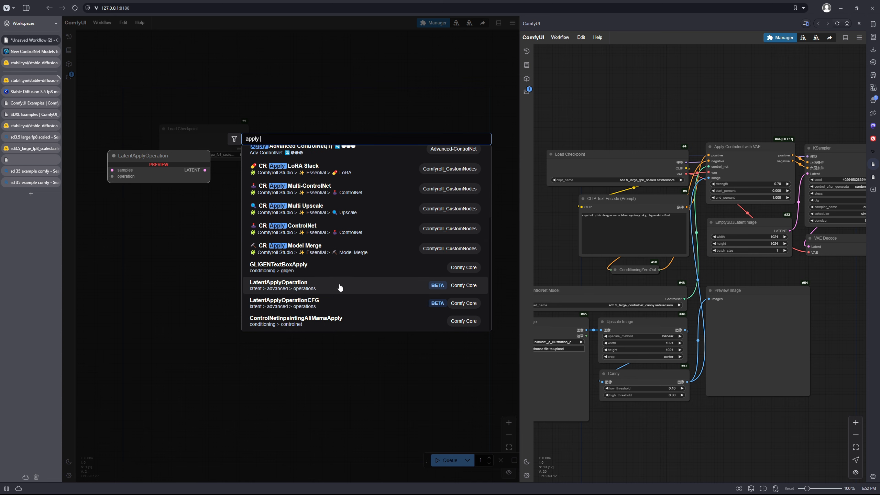
scroll(347, 304, "up", 2)
scroll(348, 304, "up", 4)
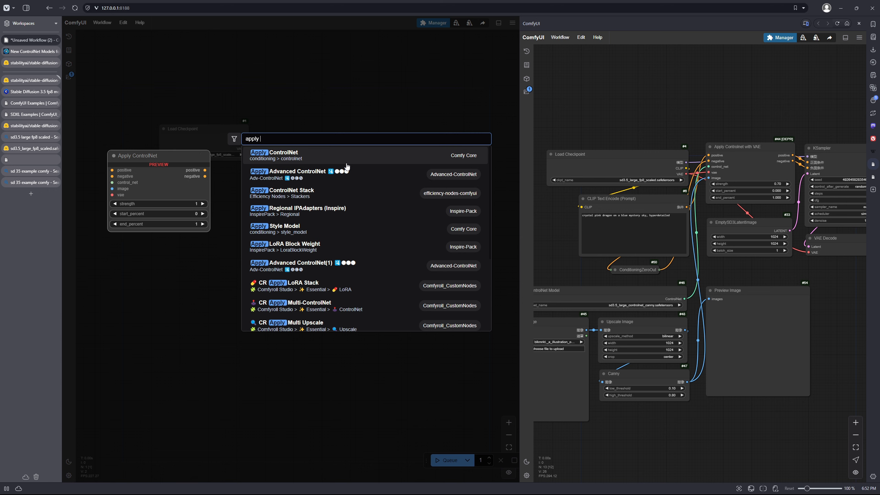
left_click(338, 109)
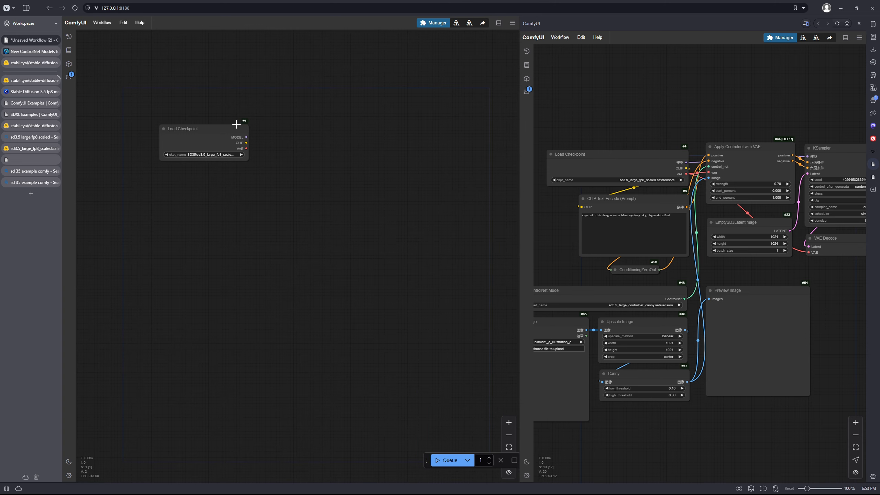
Search the available nodes for "apply contolnet va" to find the VAE version of the Apply ControlNet node.
double_click(329, 127)
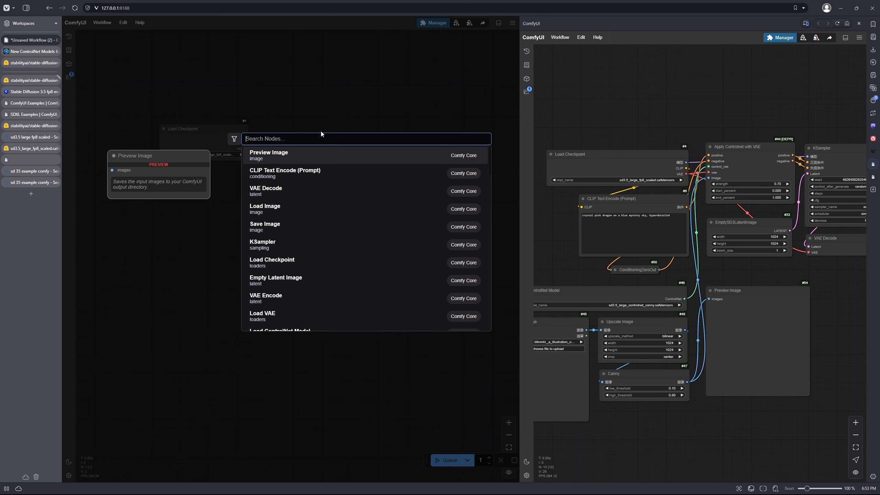
type("apply contolnet ")
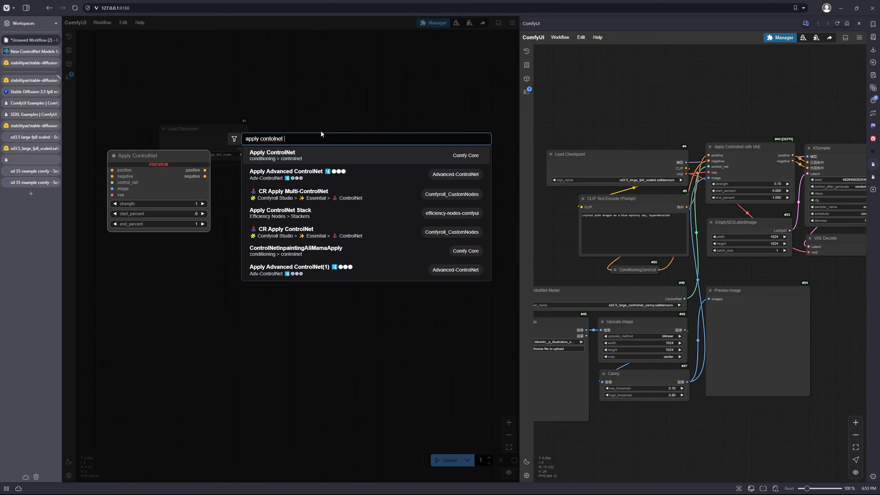
type("va")
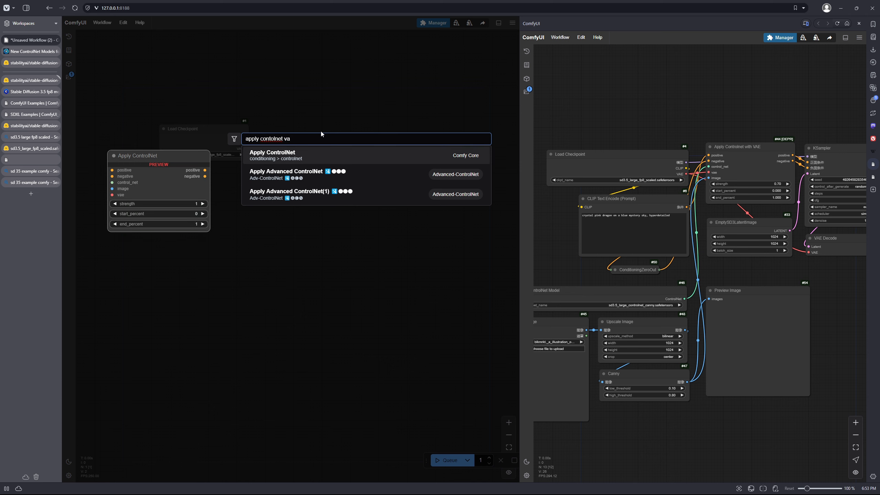
Search the available nodes for "with vae" instead, clear the search, and select Apply Controlnet with VAE in the reference workflow.
key("BackSpace")
key("BackSpace")
key("BackSpace")
key("BackSpace")
key("BackSpace")
key("BackSpace")
key("BackSpace")
key("BackSpace")
key("BackSpace")
key("BackSpace")
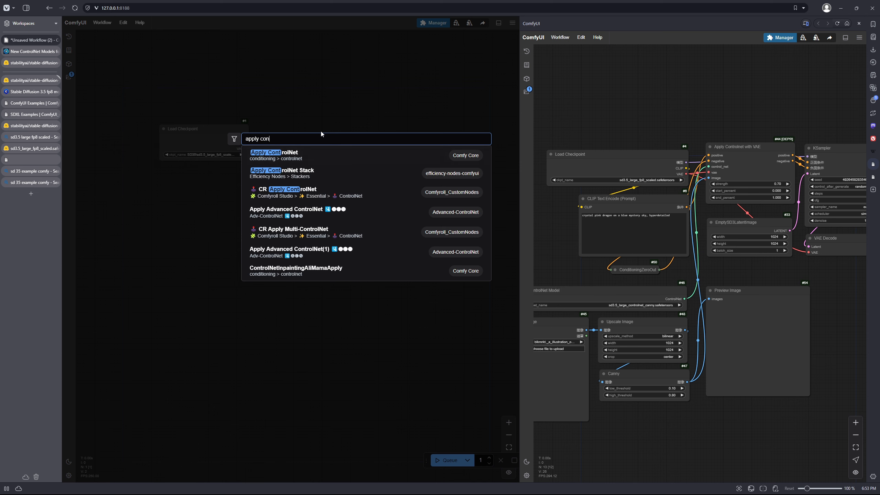
key("BackSpace")
key("BackSpace")
key("BackSpace")
key("BackSpace")
key("BackSpace")
key("BackSpace")
key("BackSpace")
key("BackSpace")
type("with vae")
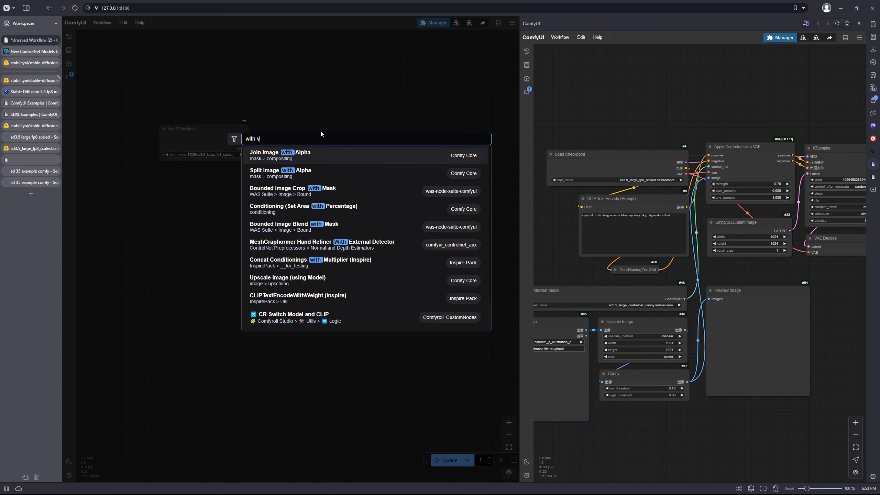
key("BackSpace")
key("BackSpace")
key("BackSpace")
key("BackSpace")
key("BackSpace")
key("BackSpace")
key("BackSpace")
key("BackSpace")
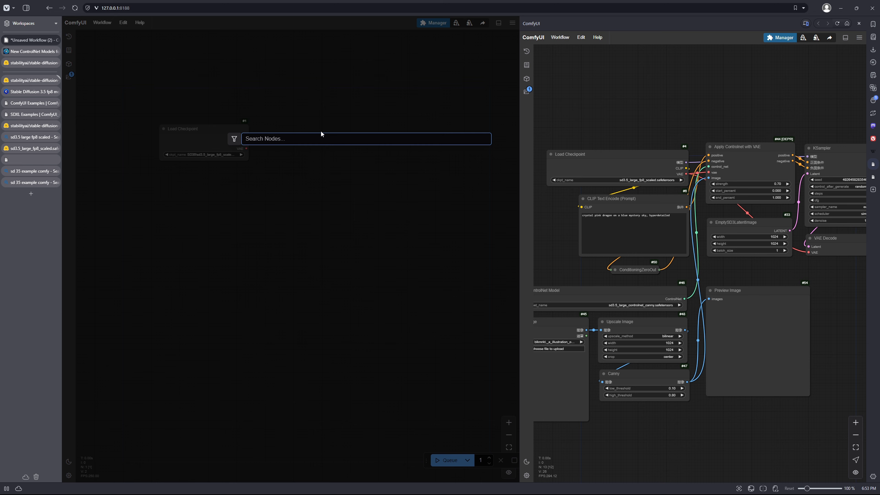
left_click(745, 146)
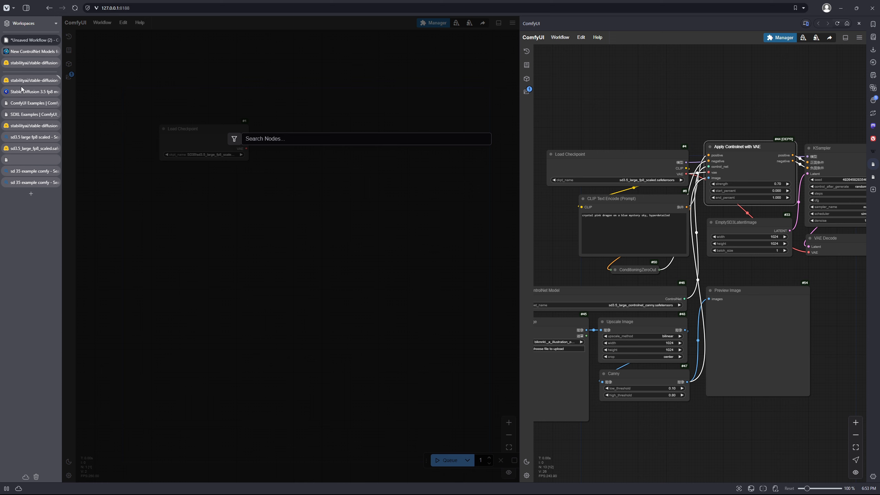
Open the New ControlNet Models blog post and look through its blur and canny workflow instructions.
mouse_move(26, 96)
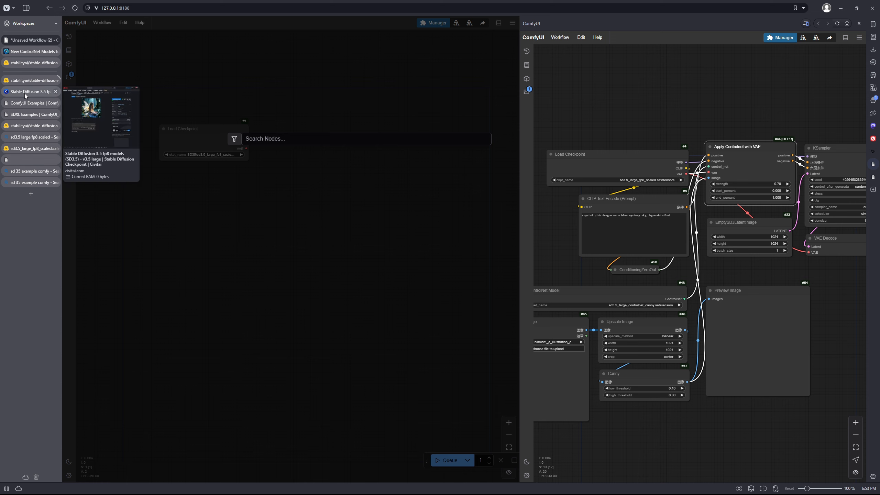
left_click(26, 52)
scroll(230, 221, "down", 8)
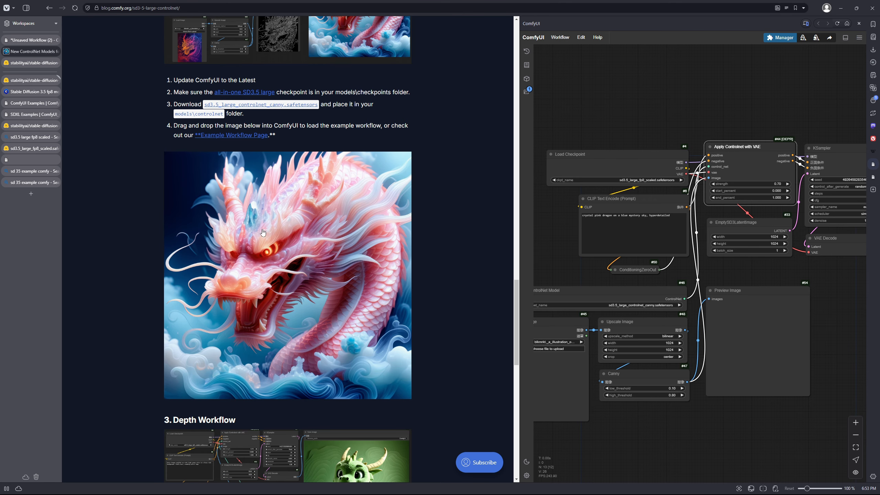
scroll(220, 225, "up", 20)
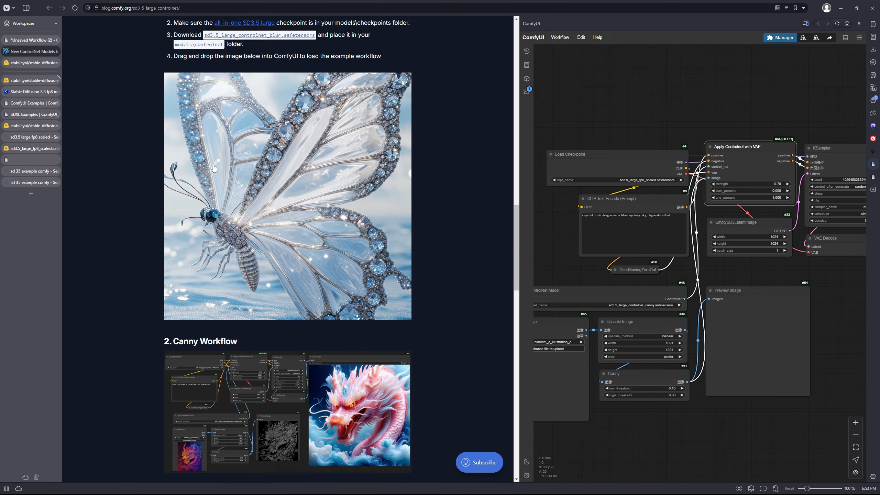
scroll(214, 168, "up", 10)
scroll(191, 169, "down", 4)
scroll(196, 168, "up", 3)
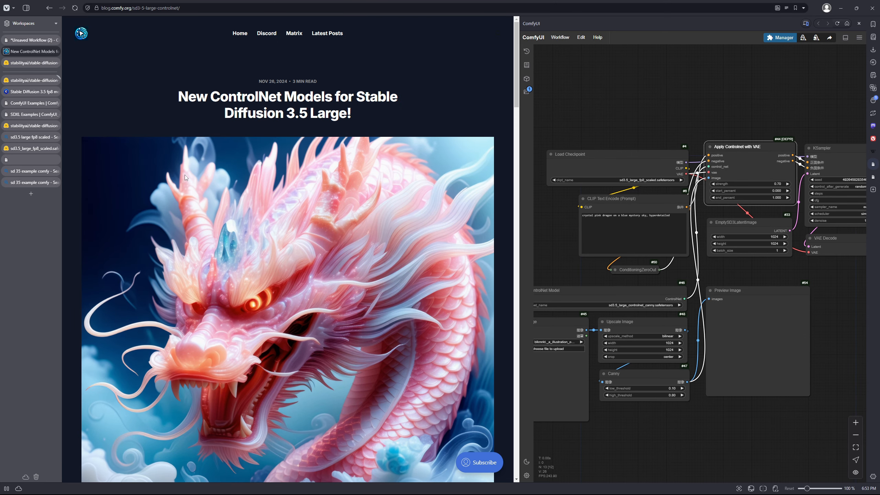
scroll(184, 175, "down", 18)
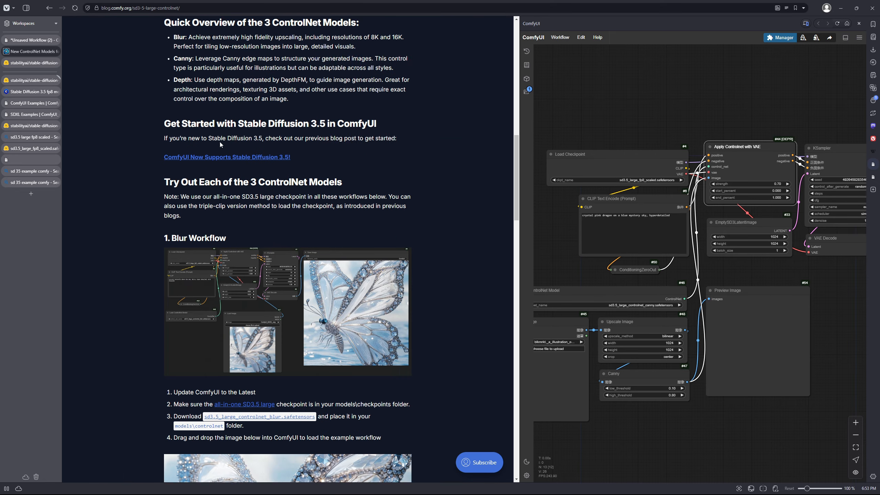
scroll(221, 146, "down", 10)
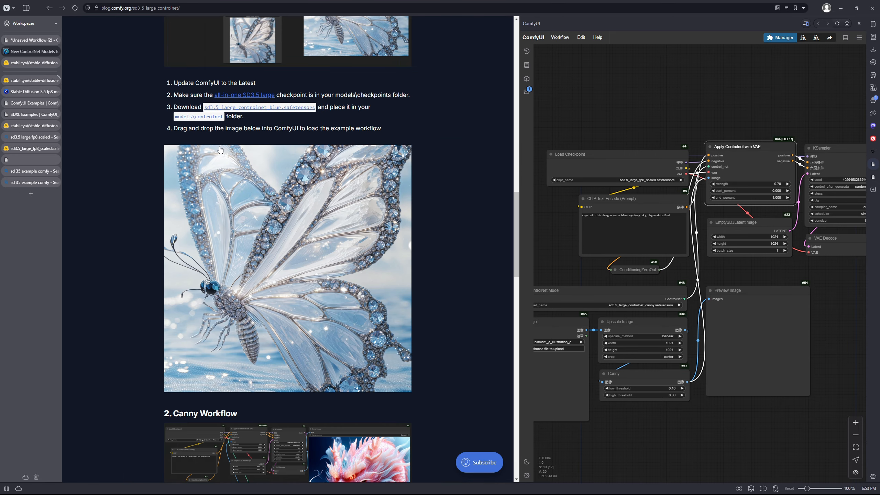
Look at the blog post's Canny Workflow instructions and return to the unsaved ComfyUI workflow.
scroll(220, 150, "down", 2)
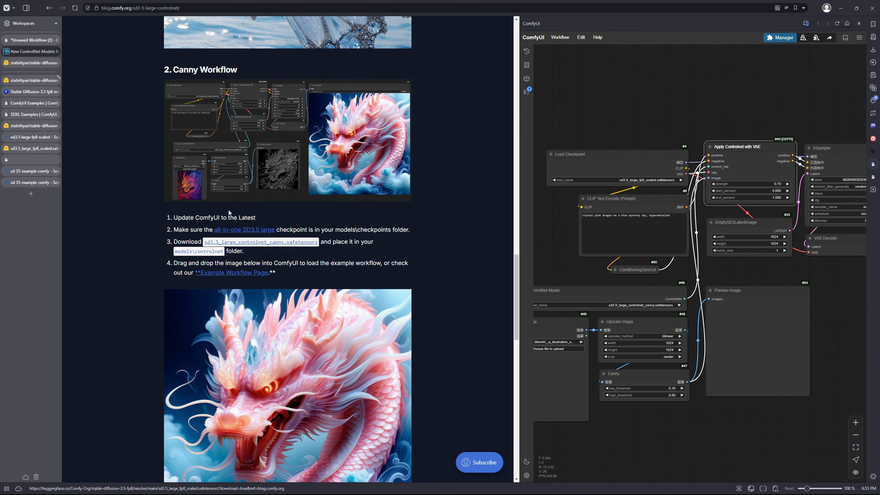
left_click(256, 244)
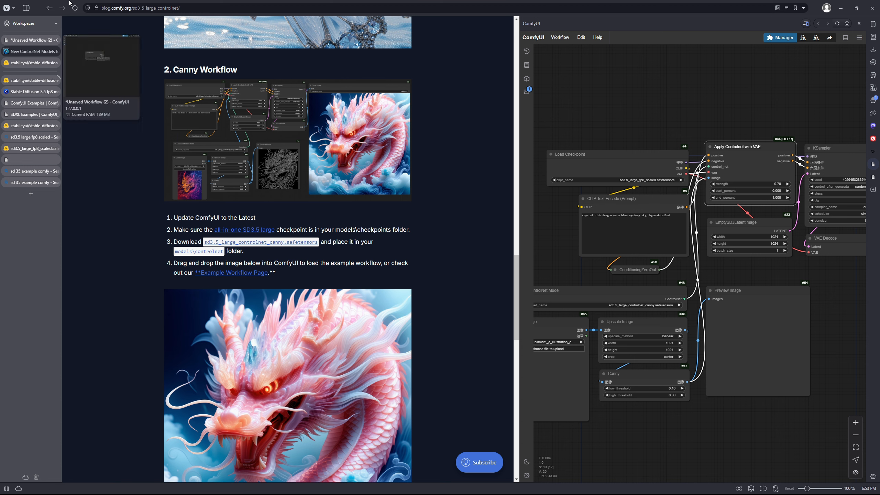
left_click(30, 40)
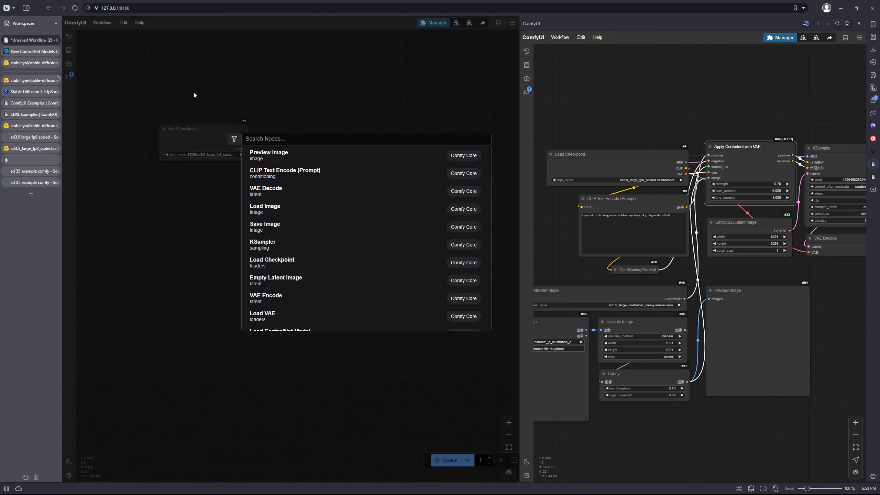
Dismiss the node search and paste the reference's Apply Controlnet with VAE node into the unsaved workflow, to the right of Load Checkpoint.
left_click(177, 94)
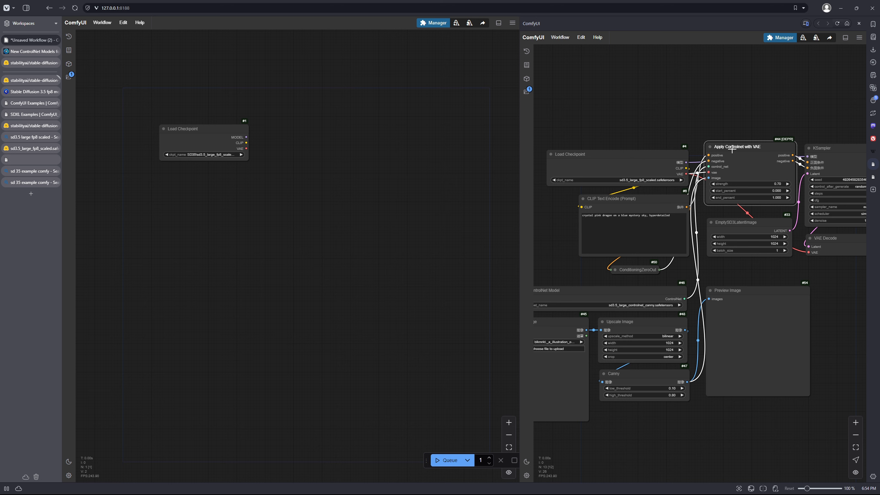
key("ctrl+v")
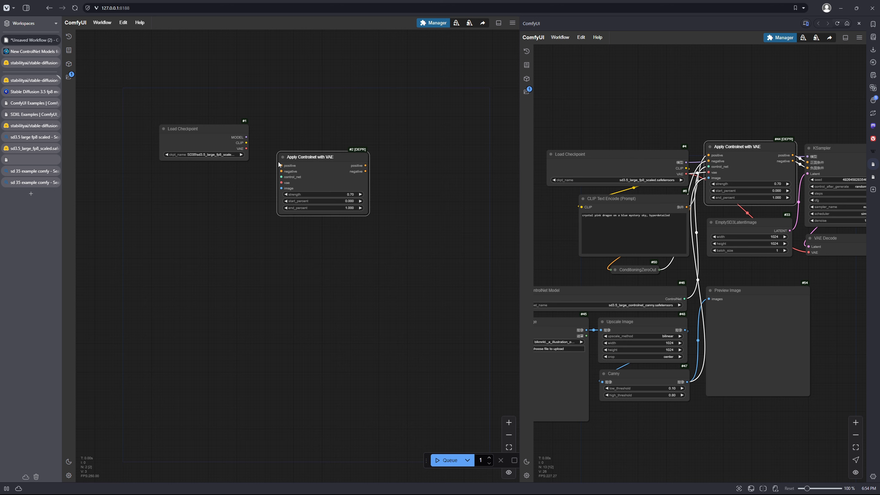
left_click_drag(313, 156, 361, 132)
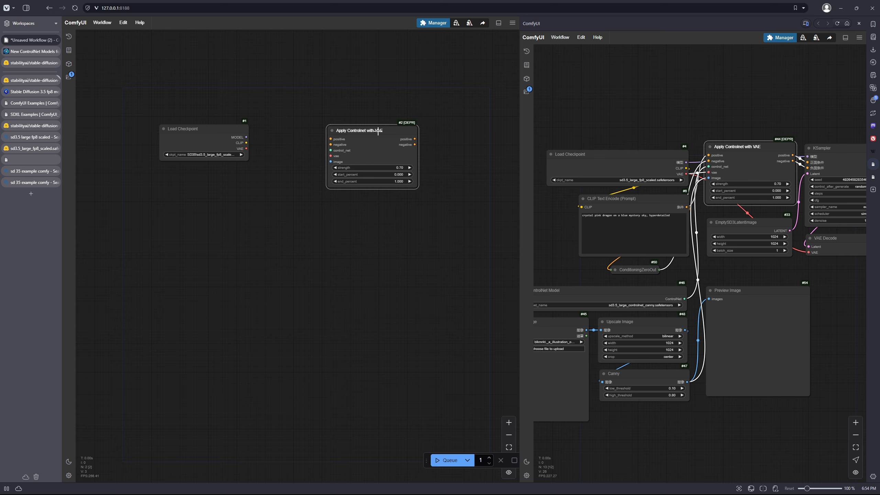
left_click_drag(326, 113, 335, 110)
scroll(335, 118, "down", 2)
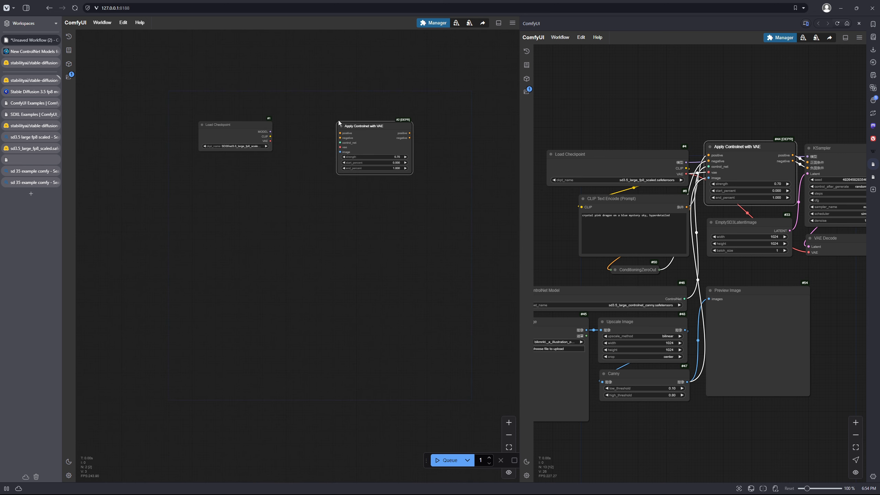
Reposition the Apply Controlnet with VAE node lower and farther right of Load Checkpoint, leaving room for more nodes between them.
left_click_drag(354, 123, 305, 122)
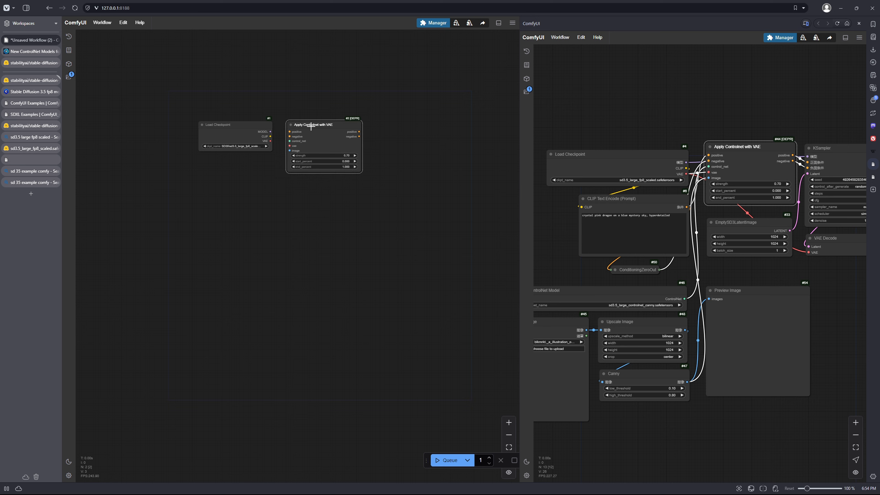
left_click_drag(322, 106, 327, 124)
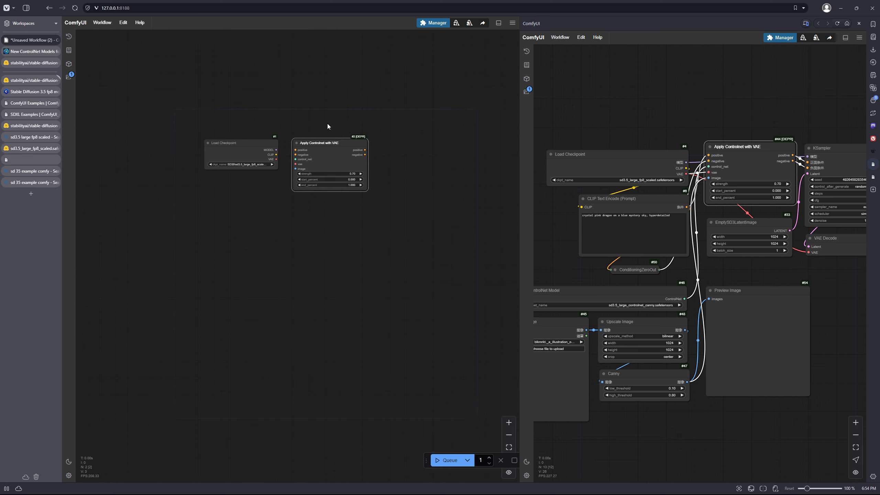
left_click_drag(342, 142, 362, 141)
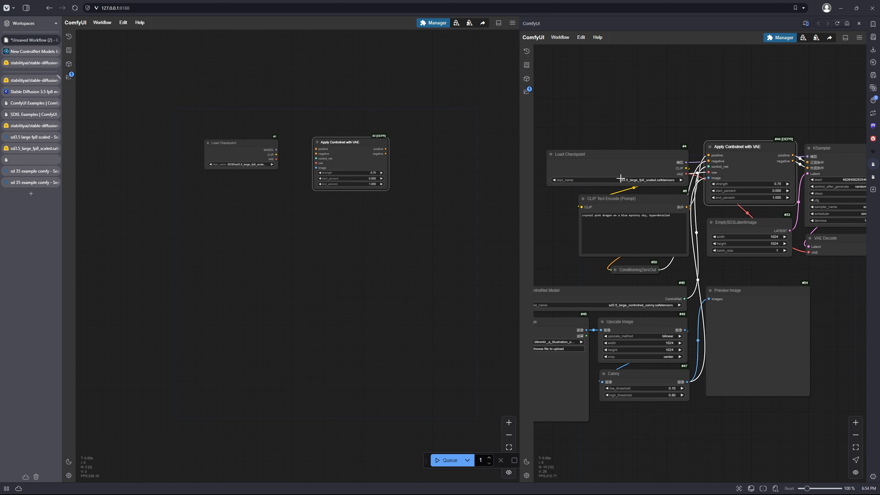
scroll(620, 178, "down", 1)
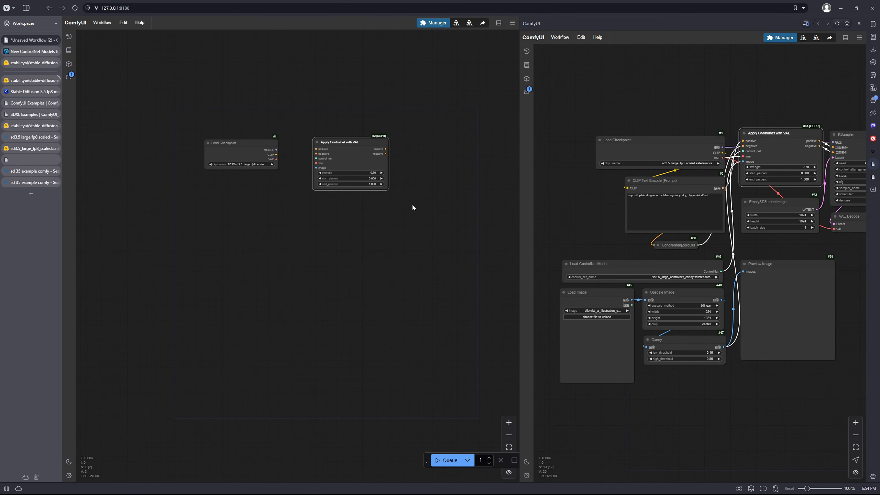
left_click_drag(353, 139, 389, 178)
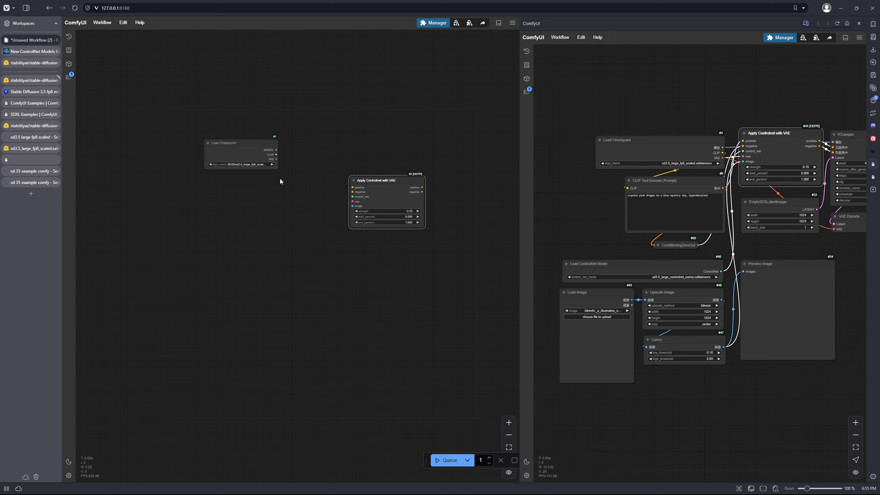
Add a Load ControlNet Model node below Load Checkpoint and choose sd35\sd3.5_large_controlnet_canny.safetensors as its model.
double_click(254, 204)
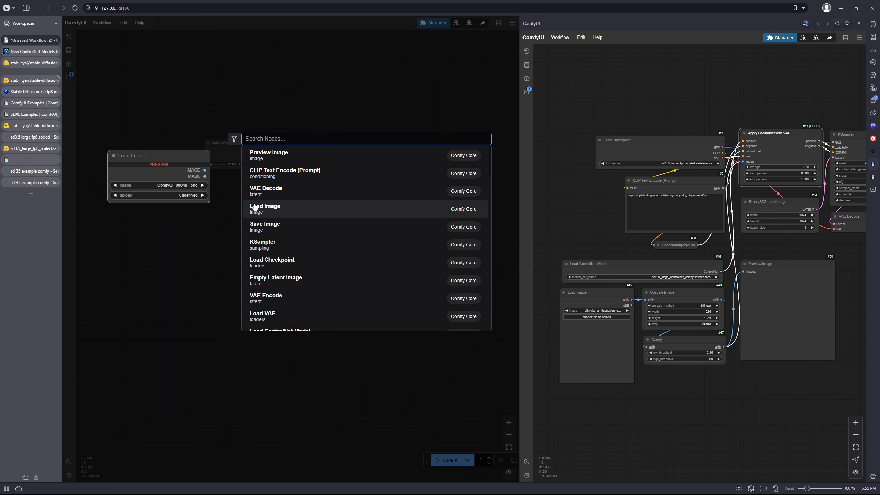
type("con")
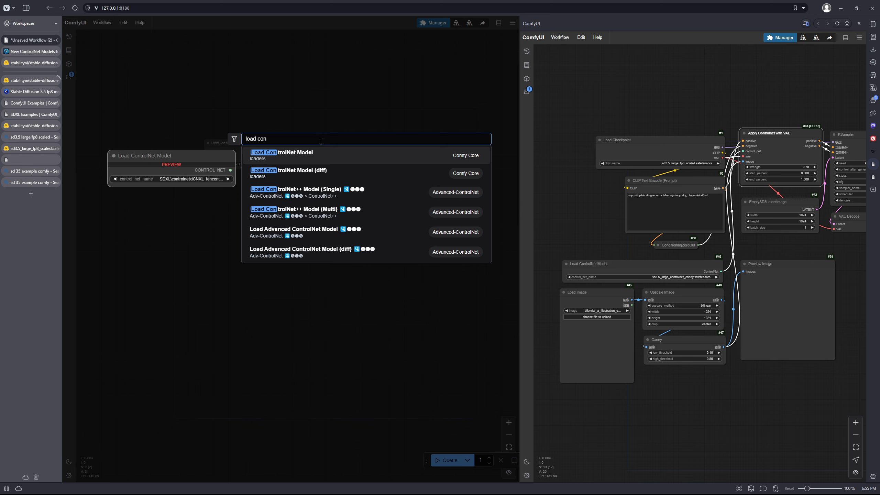
left_click(318, 160)
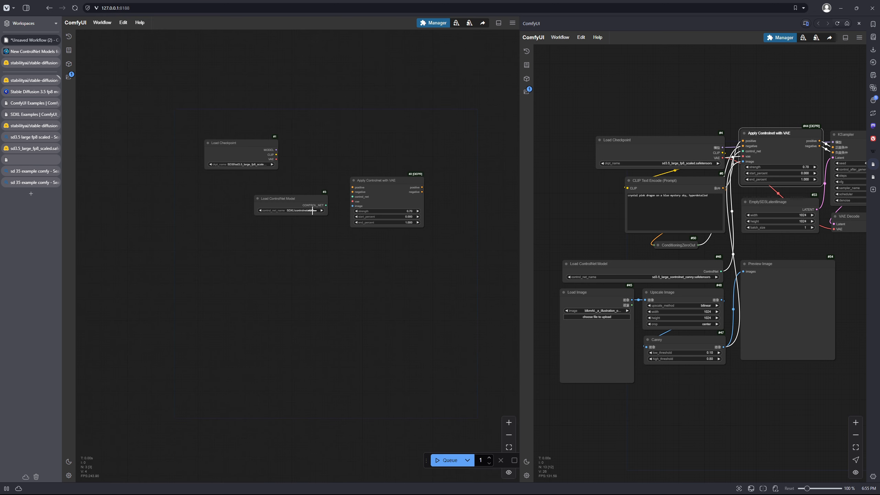
left_click(312, 211)
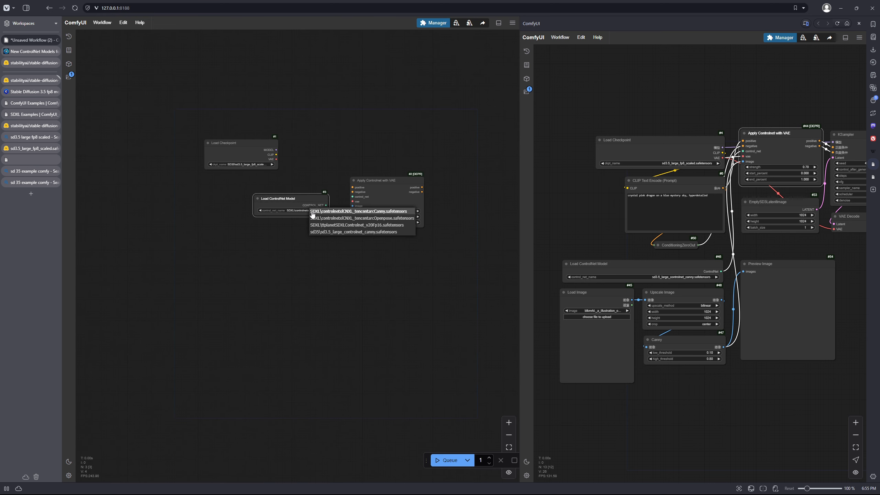
left_click(321, 232)
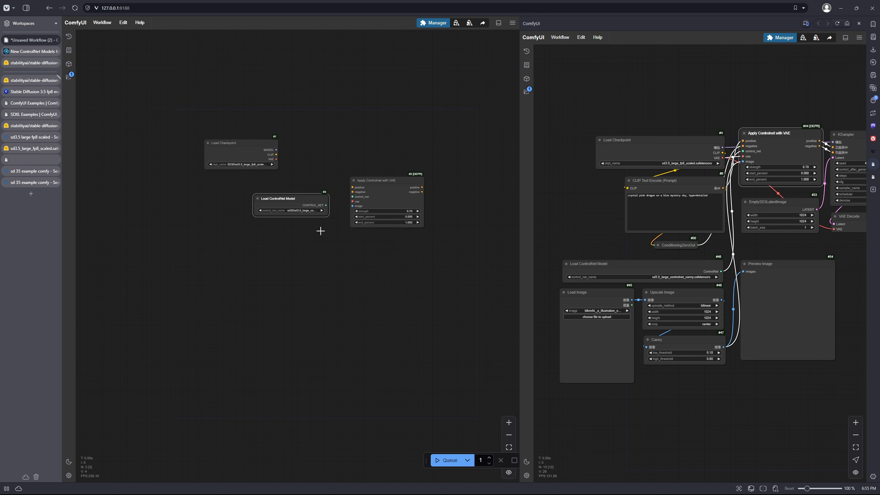
Connect Load ControlNet Model through a reroute to the control_net input of Apply Controlnet with VAE, spacing the nodes farther apart.
left_click_drag(325, 205, 304, 219)
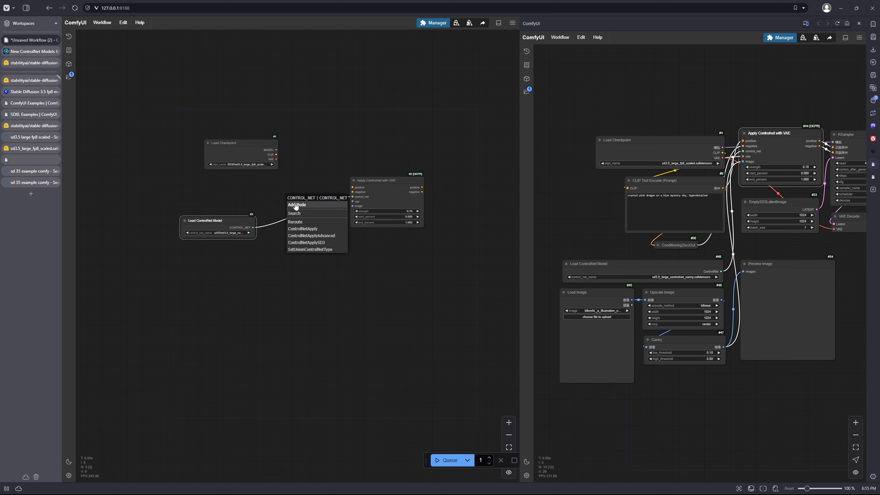
left_click(304, 222)
left_click_drag(306, 208, 407, 183)
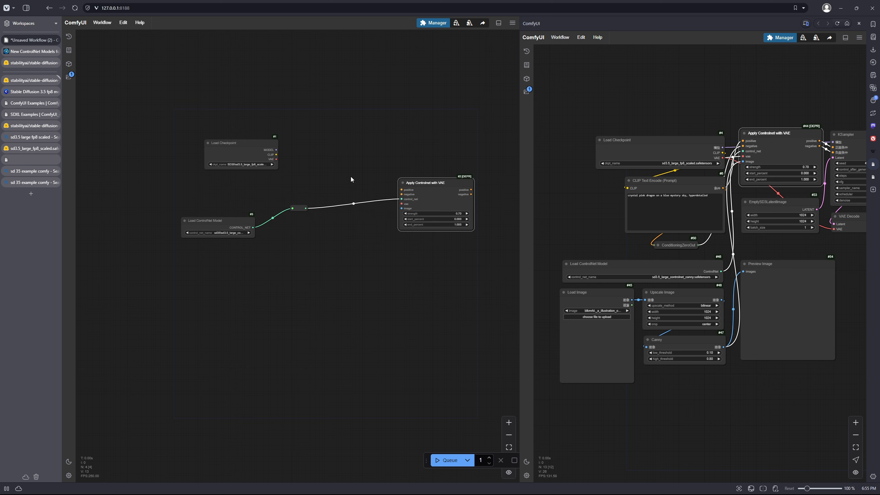
Move Load Checkpoint up above Load ControlNet Model and lower the reroute beneath both nodes to clear the middle area.
left_click_drag(258, 145, 238, 126)
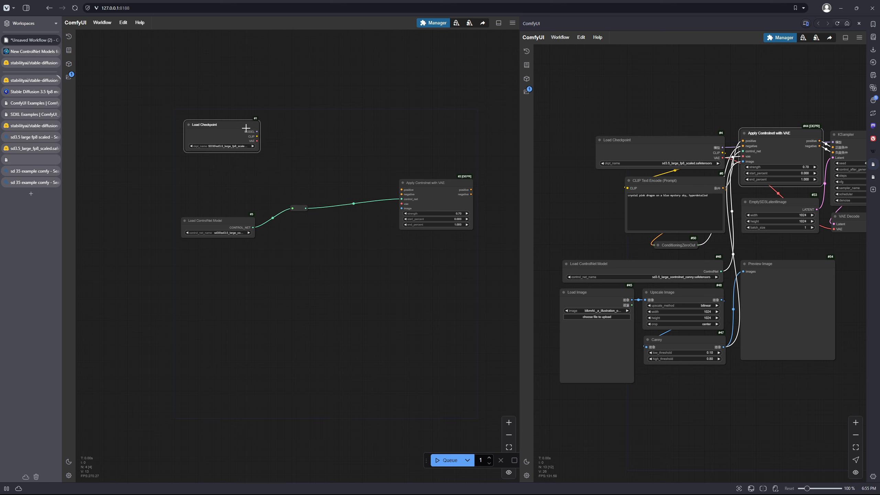
left_click_drag(300, 209, 318, 272)
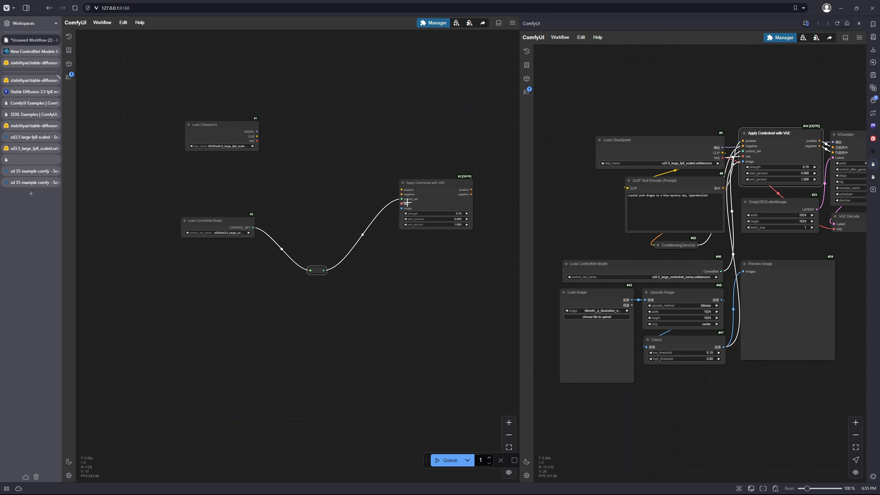
scroll(407, 204, "up", 5)
left_click_drag(425, 143, 359, 157)
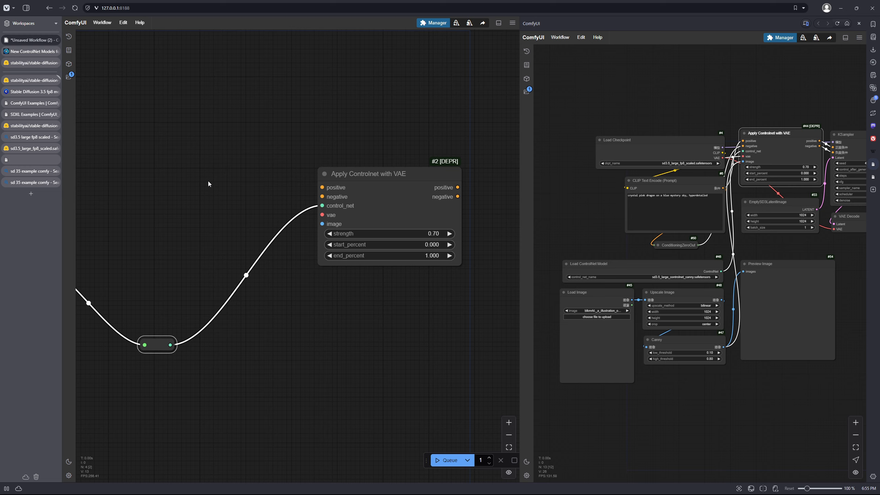
scroll(277, 198, "down", 2)
scroll(265, 207, "down", 2)
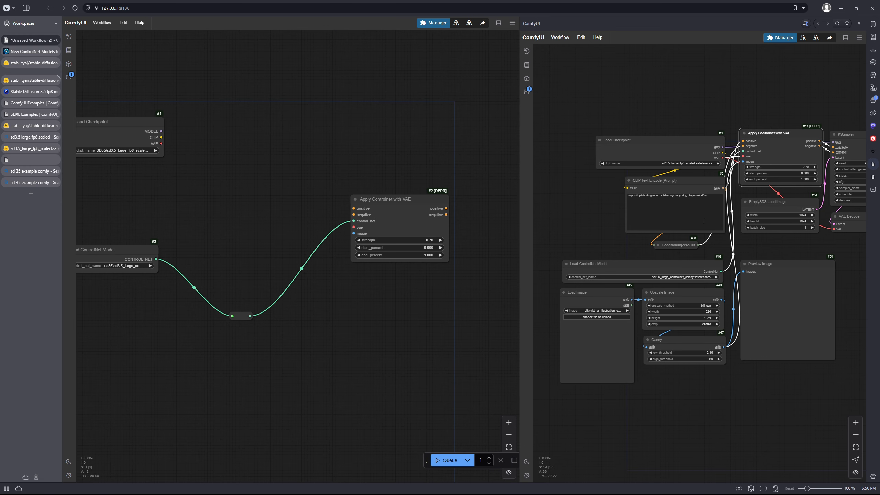
Move the reference workflow's Load Checkpoint and CLIP Text Encode (Prompt) nodes left to untangle their connections.
left_click_drag(811, 243, 781, 193)
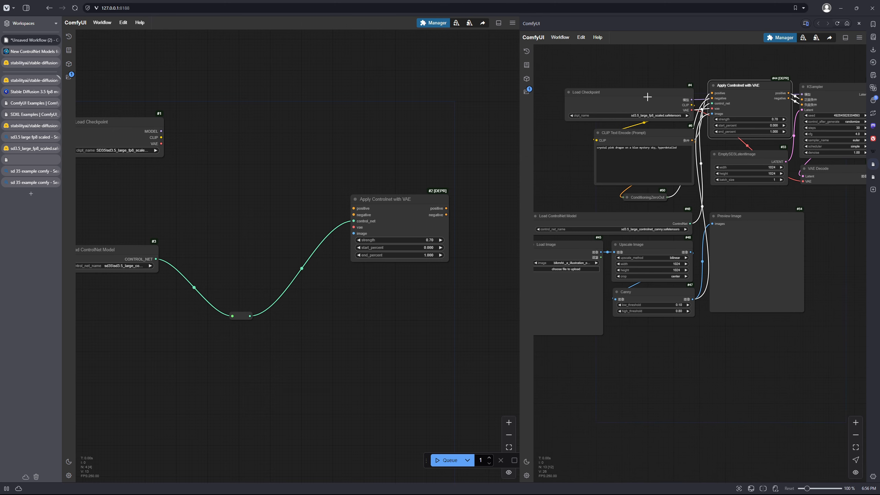
scroll(585, 81, "down", 2)
mouse_move(584, 81)
left_mouse_down()
mouse_move(666, 106)
mouse_move(578, 86)
left_mouse_up()
left_click_drag(705, 151, 643, 133)
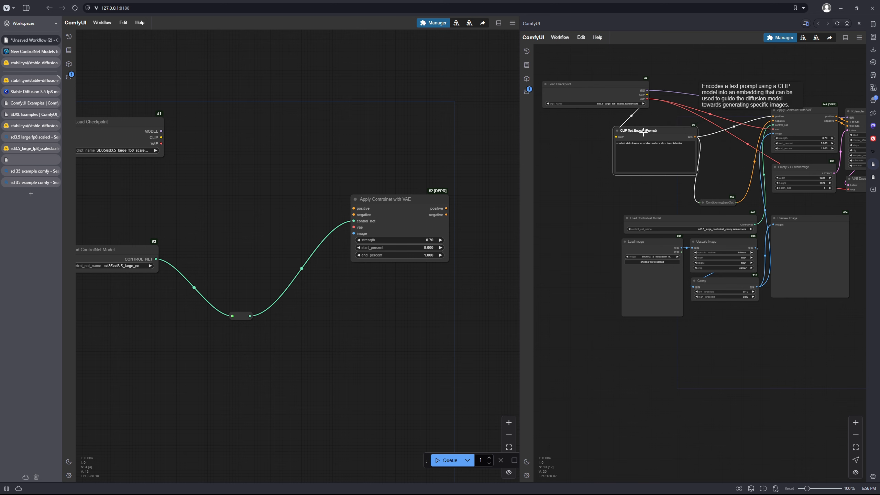
Examine the reference's ConditioningZeroOut node and its links to CLIP Text Encode (Prompt) and Apply Controlnet with VAE.
scroll(715, 206, "up", 4)
double_click(695, 206)
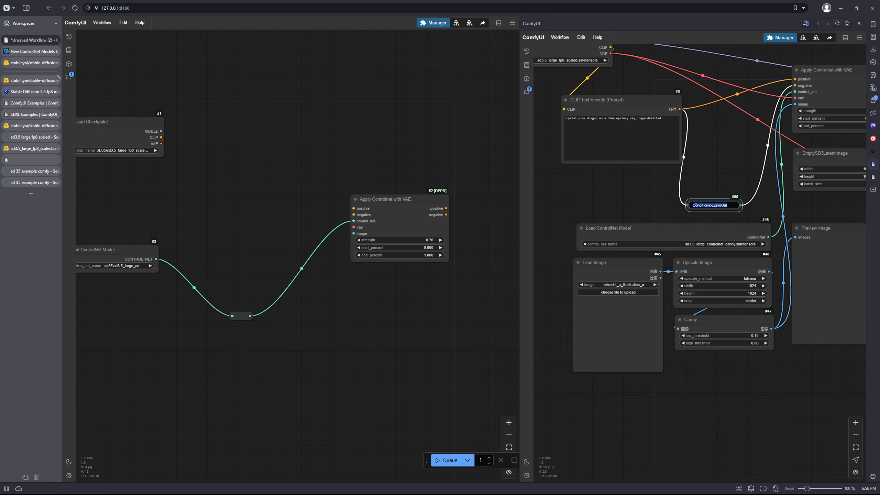
left_click(688, 205)
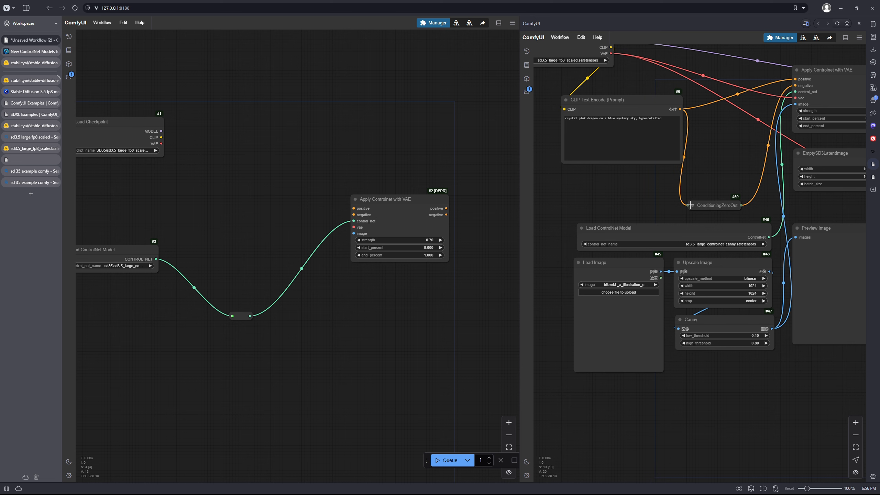
left_click(691, 205)
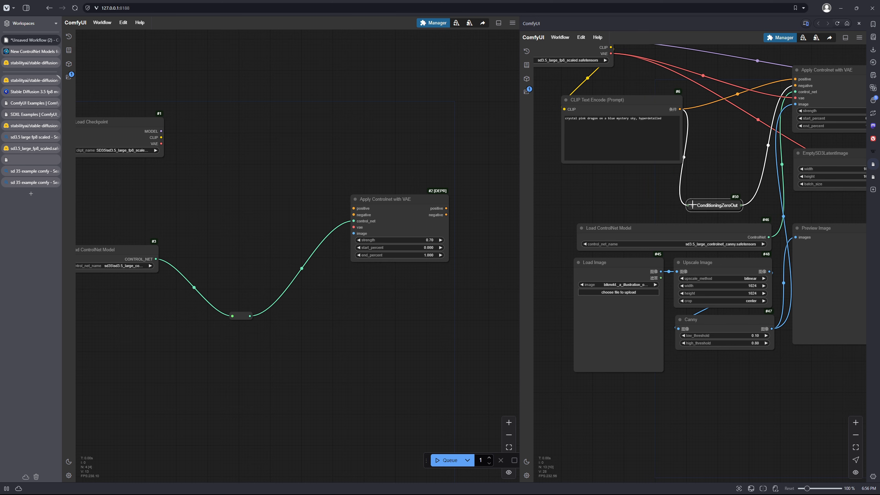
left_click_drag(697, 150, 686, 174)
scroll(701, 179, "down", 1)
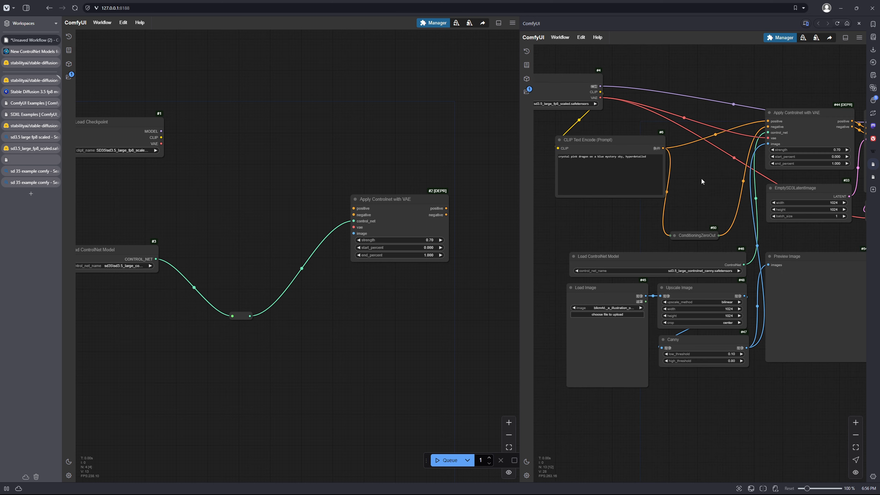
Move the reference's ConditioningZeroOut node up and shift CLIP Text Encode (Prompt) slightly left so their link is clear.
left_click_drag(695, 236, 700, 212)
double_click(698, 215)
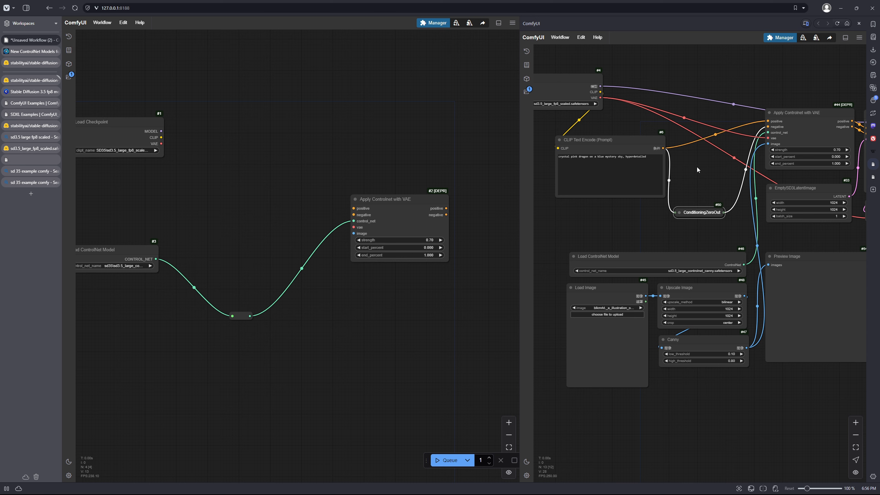
left_click_drag(641, 140, 628, 141)
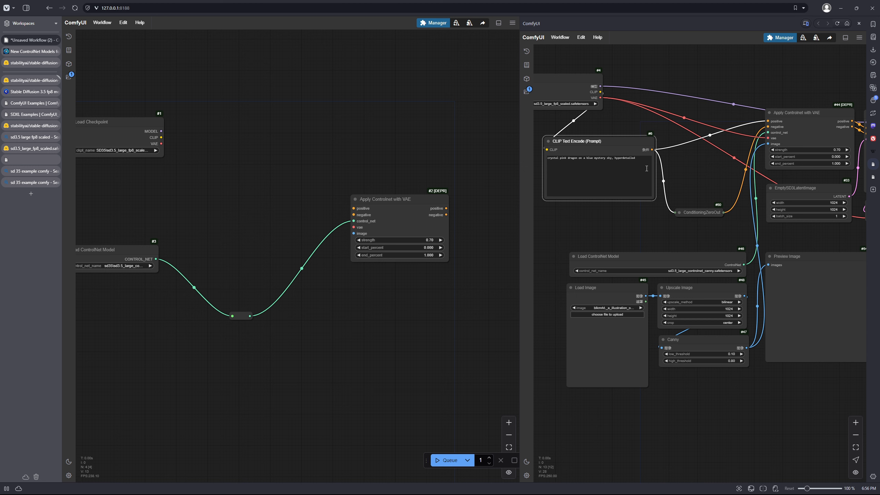
left_click_drag(600, 125, 689, 138)
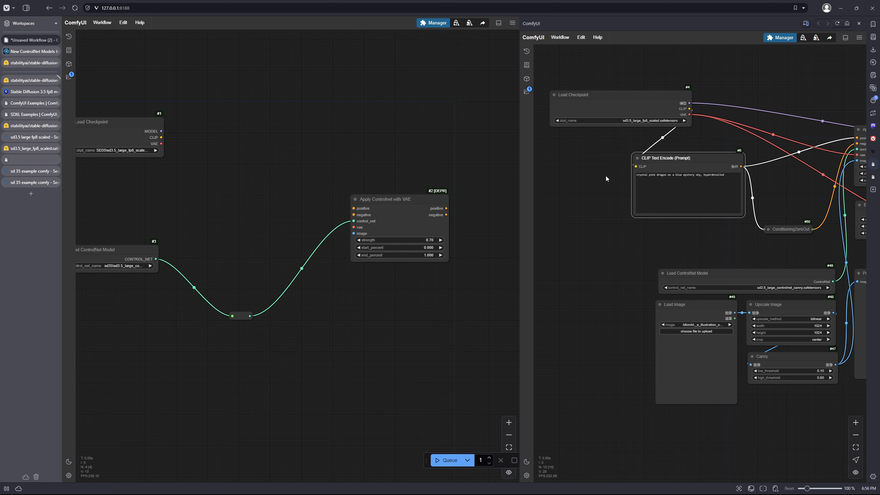
scroll(422, 267, "left", 4)
scroll(407, 285, "down", 2)
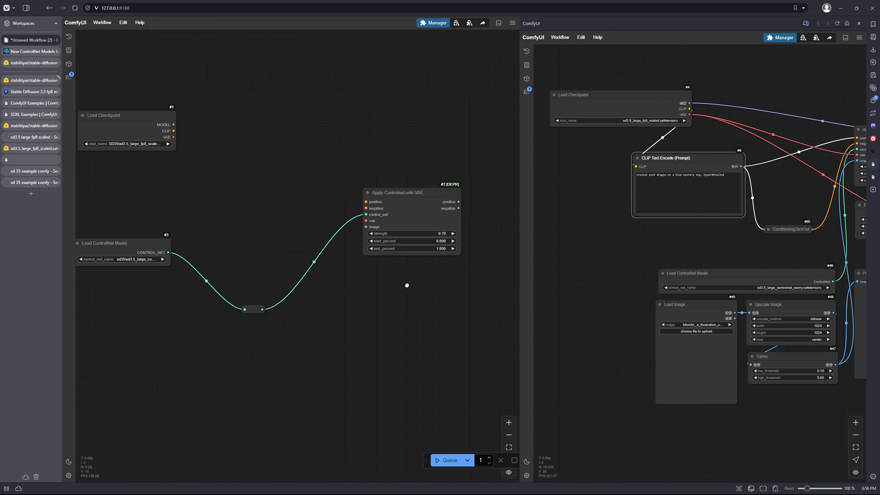
left_click_drag(374, 280, 400, 228)
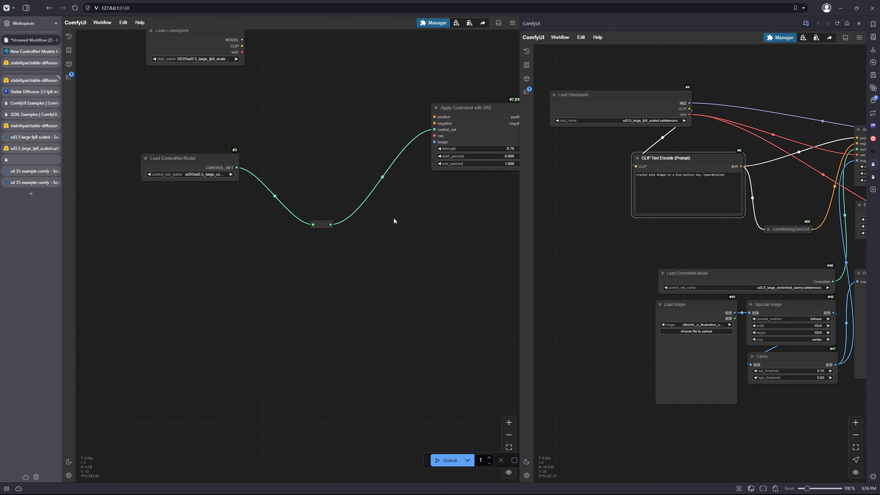
left_click_drag(311, 127, 359, 210)
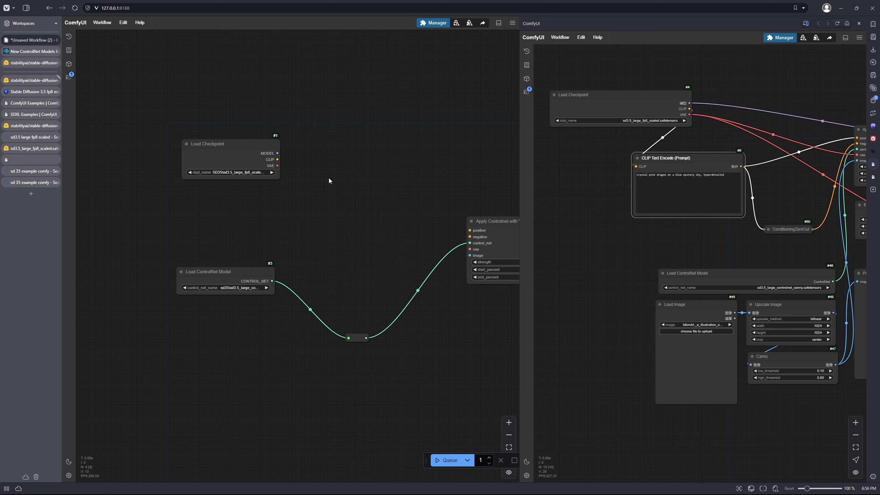
Paste a copy of CLIP Text Encode (Prompt), link its output to Apply Controlnet with VAE's positive input, and move it above the middle area.
key("ctrl+v")
left_click_drag(448, 176, 470, 231)
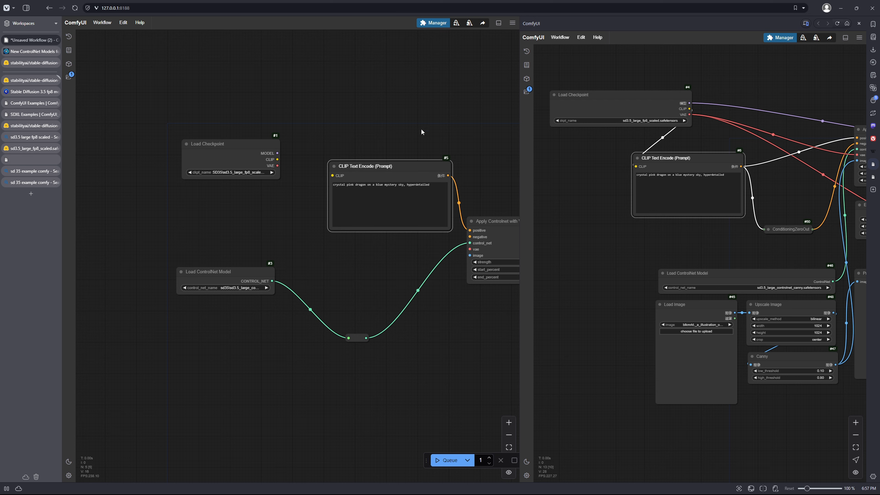
left_click_drag(415, 166, 405, 109)
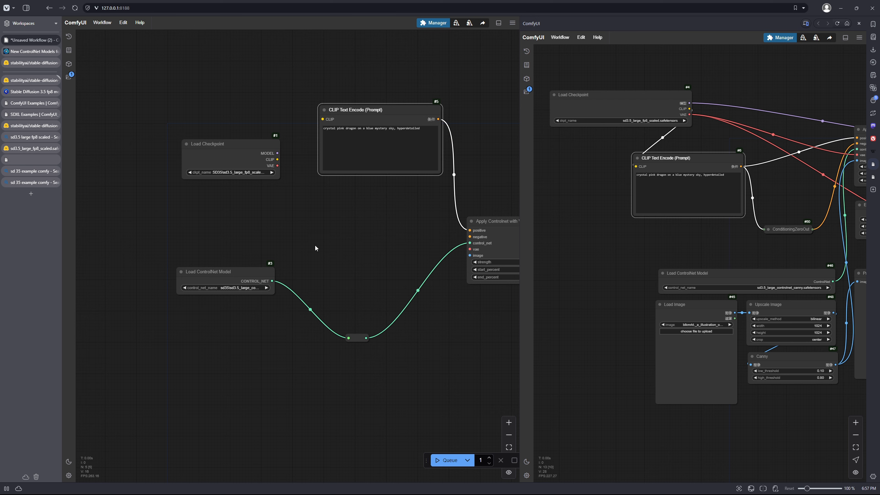
Paste a second CLIP Text Encode (Prompt) below the first and connect its output to Apply Controlnet with VAE's negative input.
key("ctrl+v")
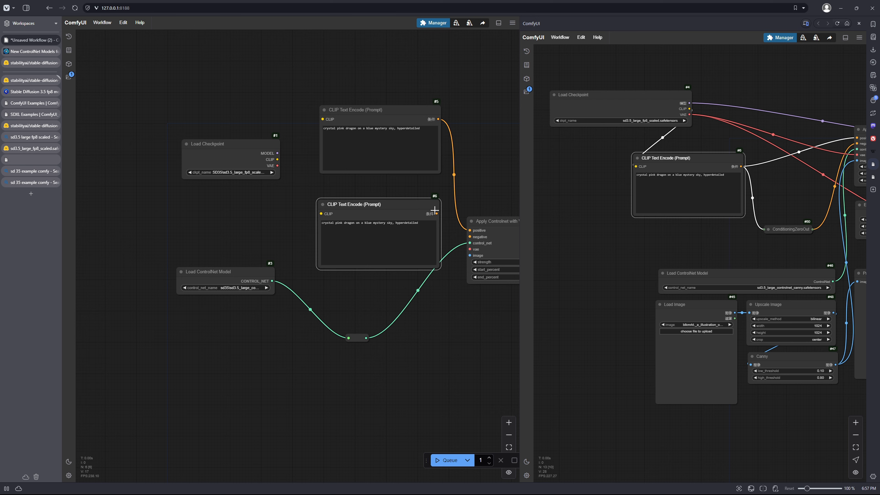
left_click_drag(437, 212, 470, 237)
left_click_drag(375, 209, 384, 206)
Move the Load Checkpoint node left and slightly up to free space beside the prompt nodes.
left_click(262, 154)
left_click_drag(263, 154, 196, 136)
left_click_drag(264, 138, 307, 109)
double_click(200, 163)
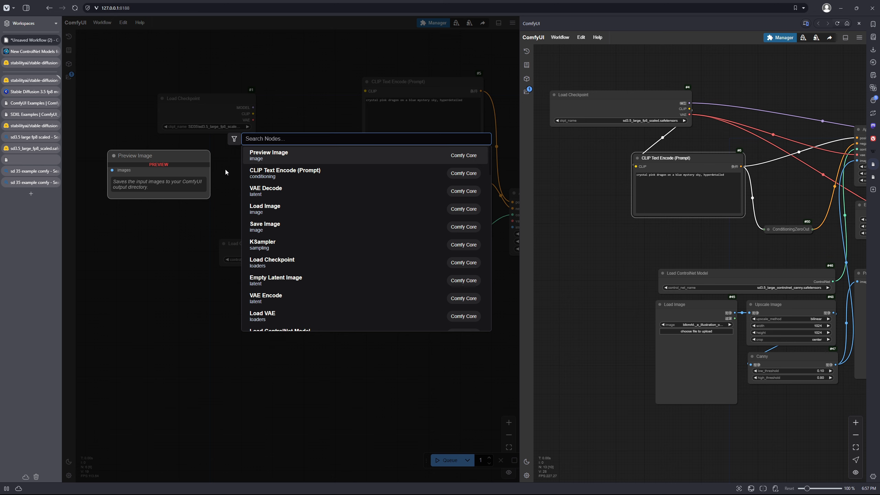
type("clip")
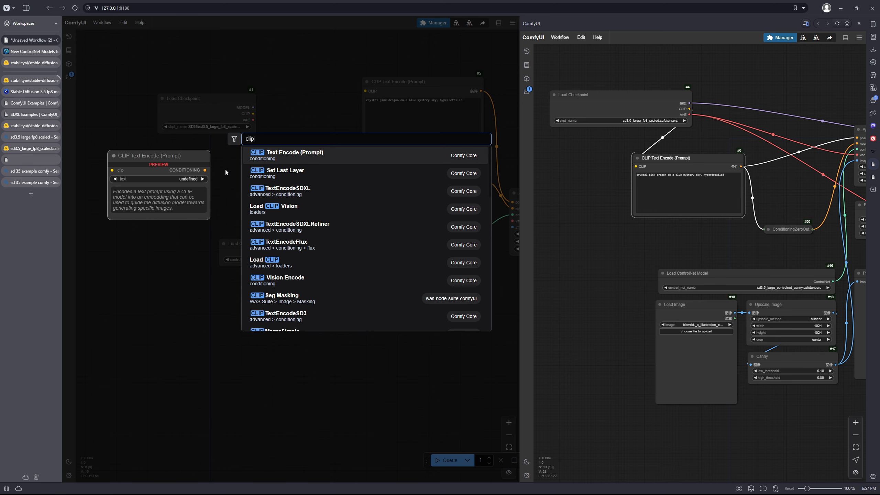
key("Return")
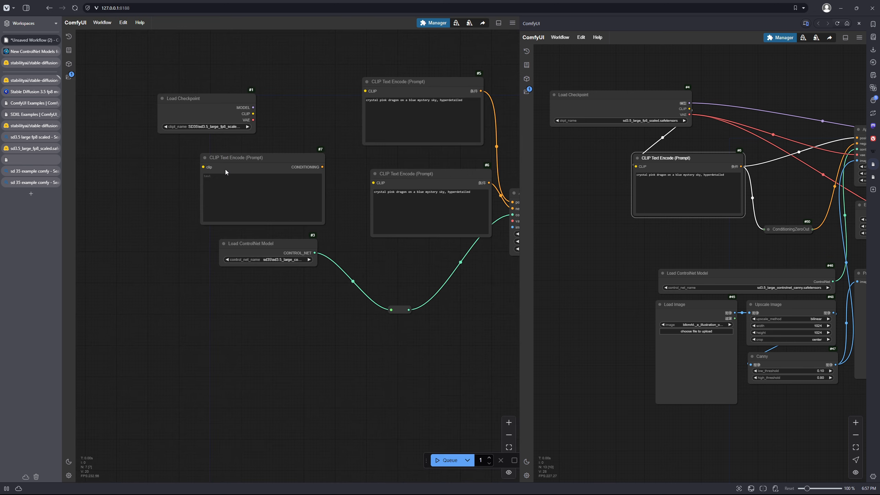
right_click(249, 165)
left_click(271, 282)
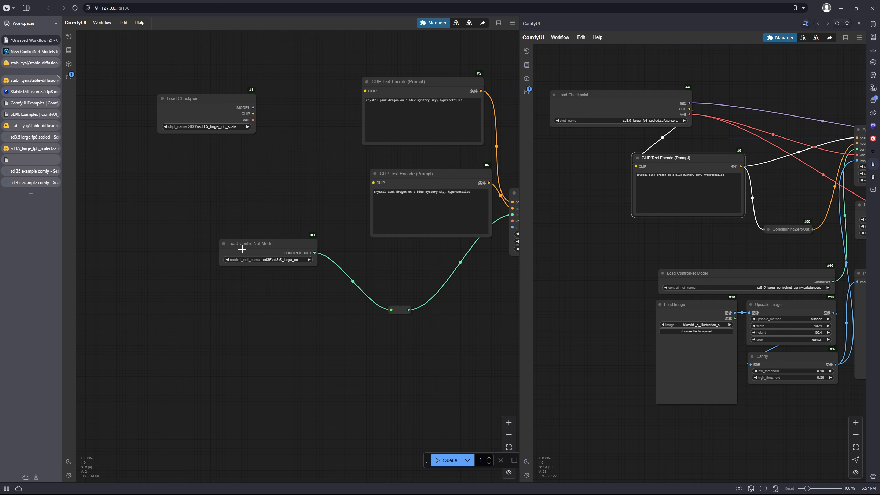
Add a TripleCLIPLoader node between Load Checkpoint and Load ControlNet Model.
double_click(174, 172)
type("triple")
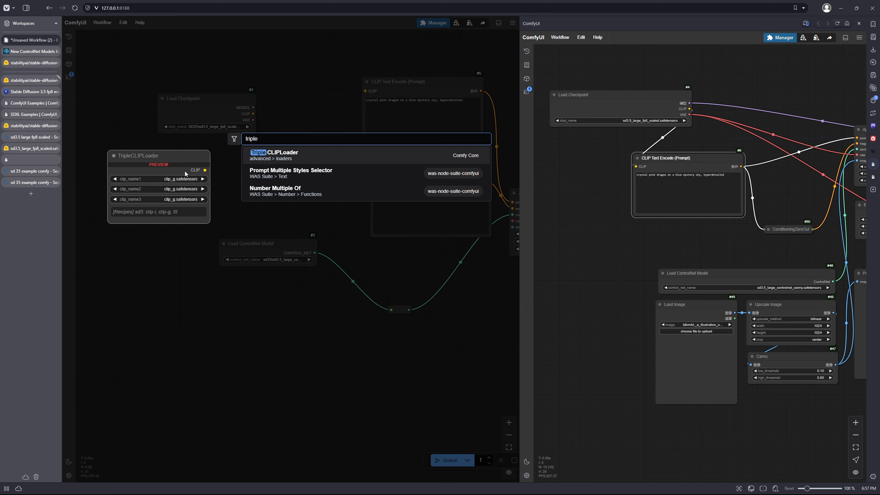
key("Return")
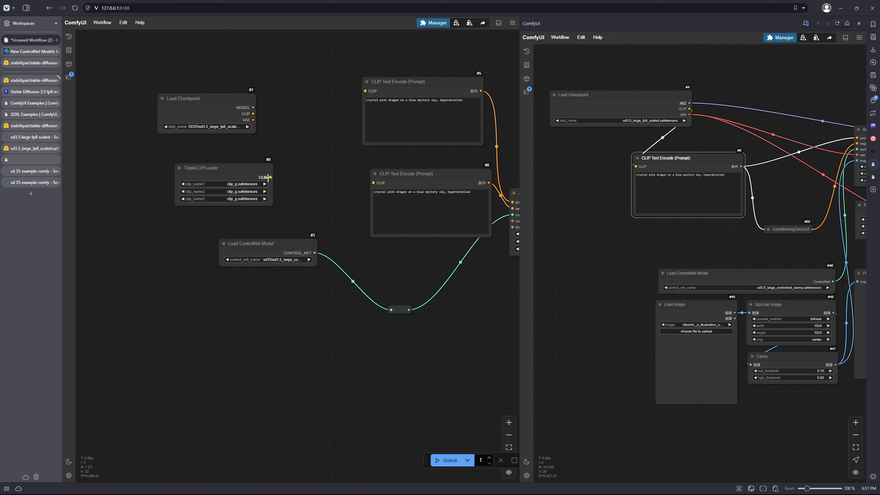
Connect TripleCLIPLoader's CLIP output to both CLIP Text Encode (Prompt) nodes through separate reroutes and align the reroutes.
left_click_drag(270, 177, 365, 90)
left_click_drag(270, 177, 365, 90)
left_click(319, 209)
left_click(326, 177)
left_click_drag(326, 195, 373, 183)
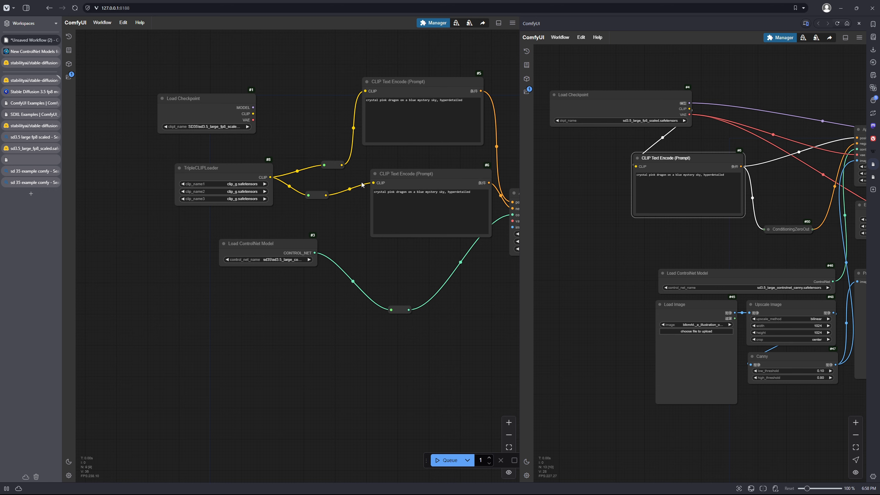
left_click_drag(319, 193, 335, 184)
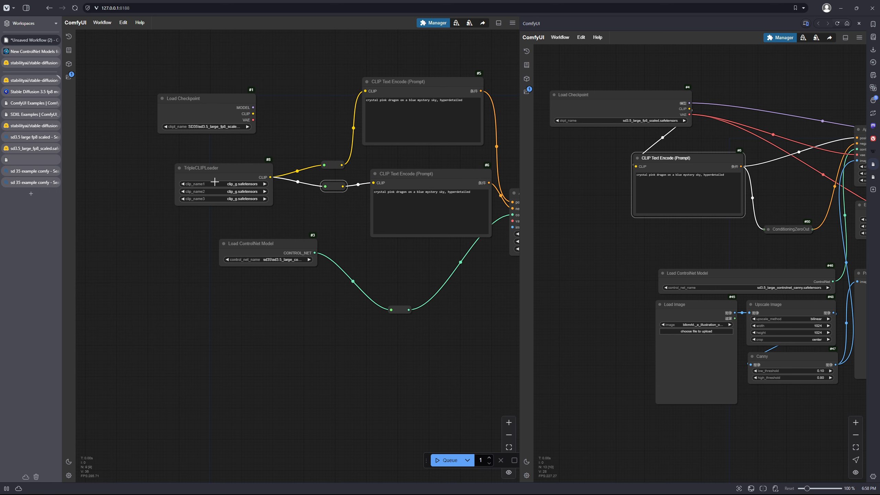
Set TripleCLIPLoader's clip_name1 to clip_l.safetensors, clip_name2 to clip_g.safetensors and clip_name3 to t5xxl_fp16.safetensors.
left_click(248, 184)
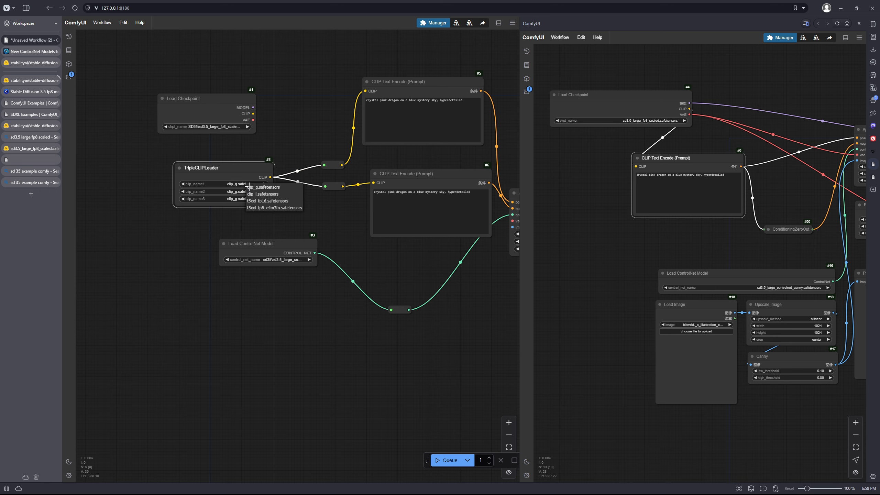
left_click(265, 194)
left_click(255, 192)
left_click(256, 193)
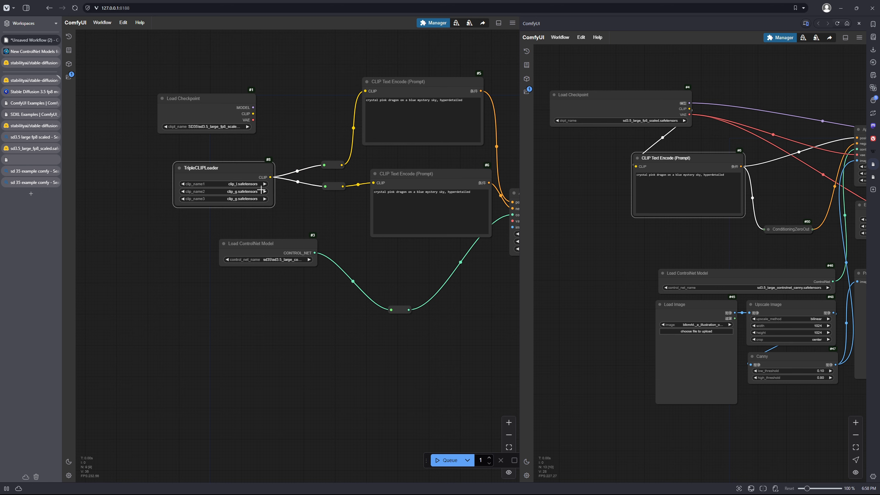
left_click(255, 198)
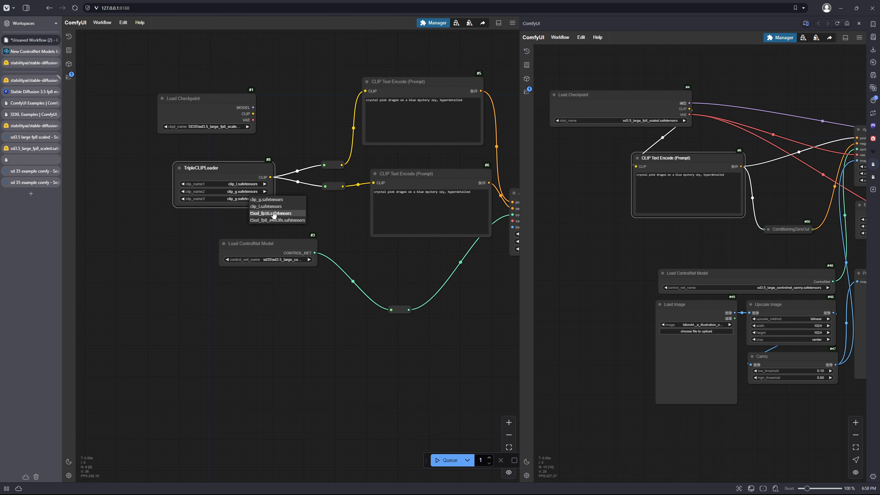
left_click(271, 213)
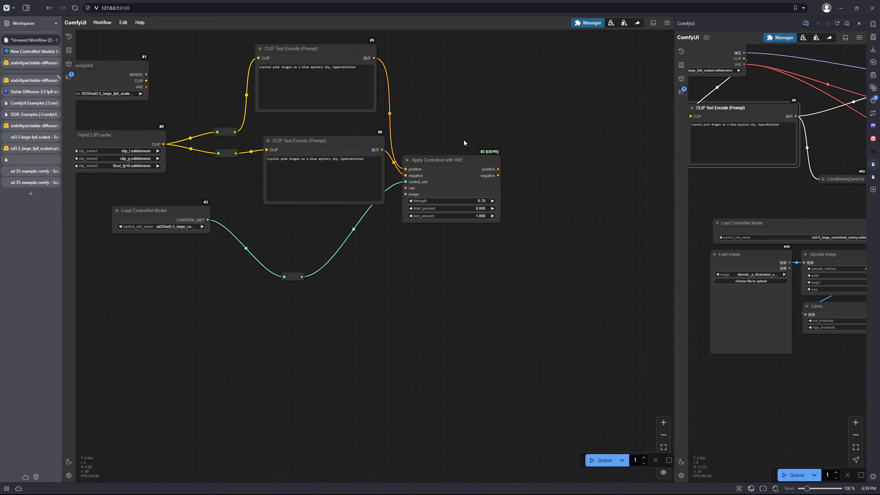
Move Apply Controlnet with VAE right and slightly down, away from the prompt nodes.
left_click_drag(442, 170, 477, 189)
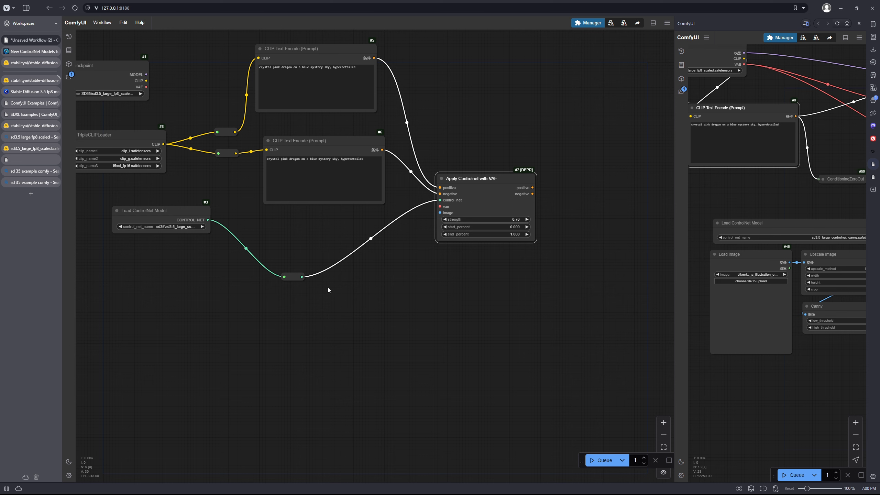
double_click(308, 298)
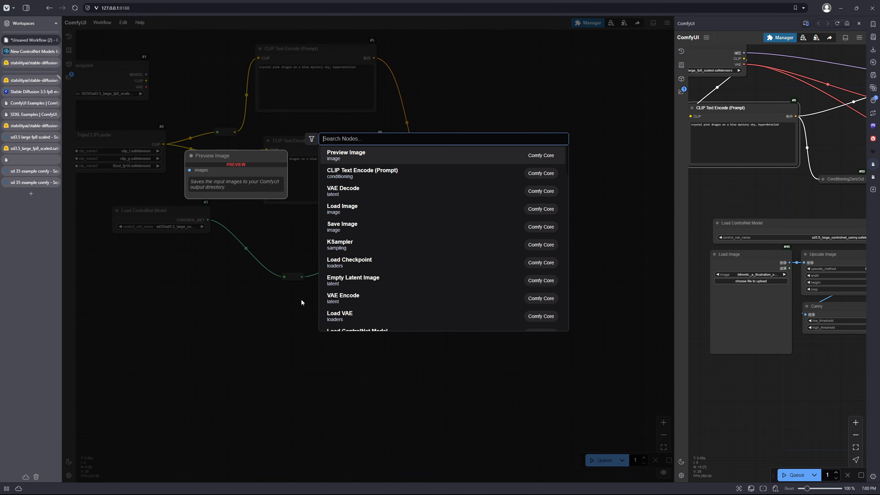
left_click(301, 300)
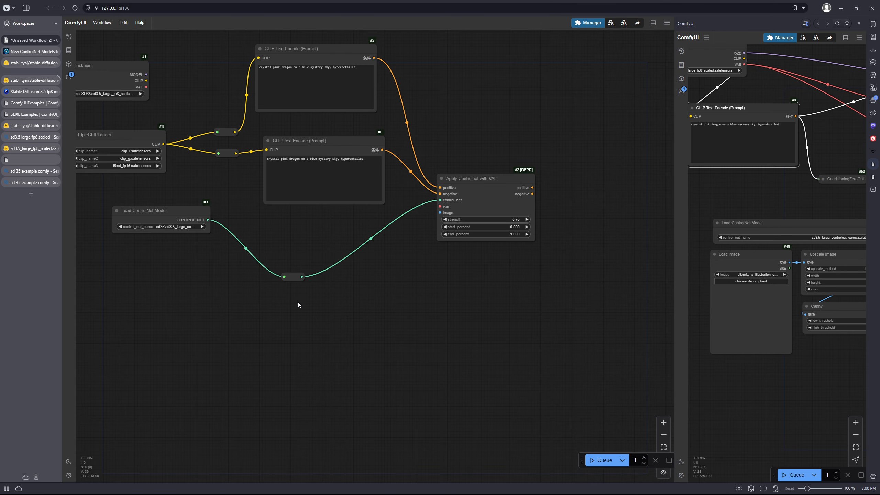
Search the node library for canny and add the Comfy Core Canny node below the ControlNet reroute.
double_click(259, 315)
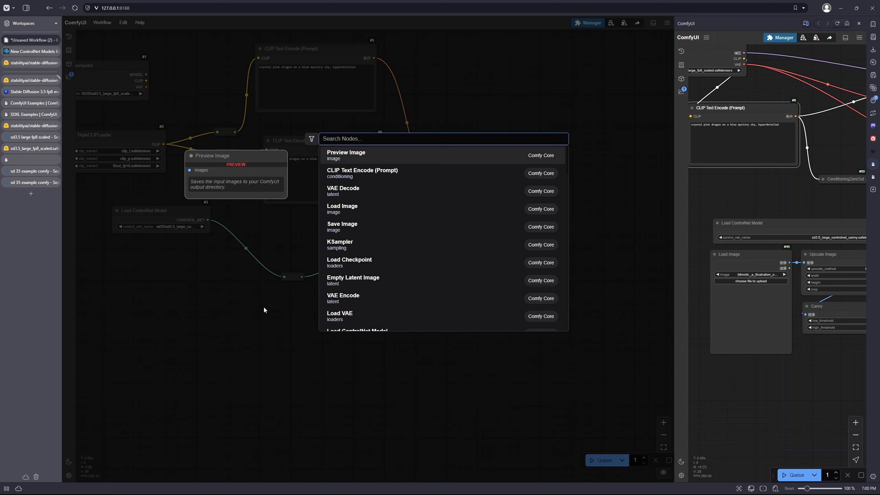
type("cannty")
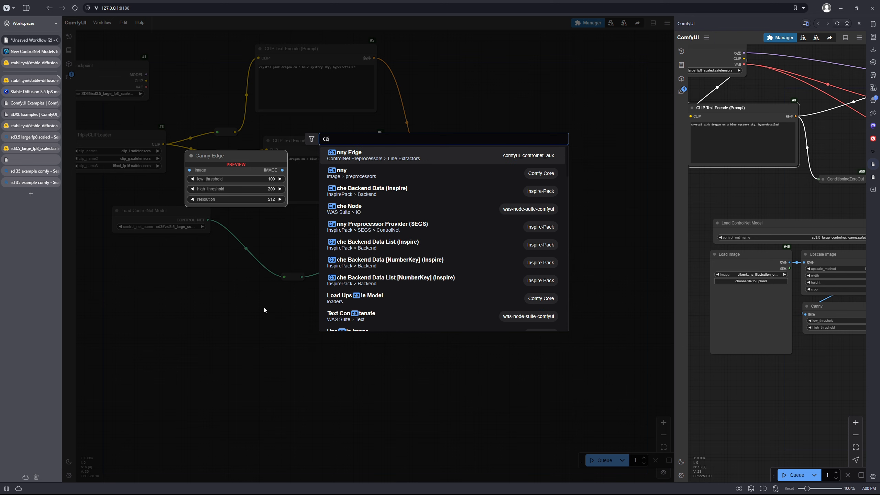
key("BackSpace")
key("BackSpace")
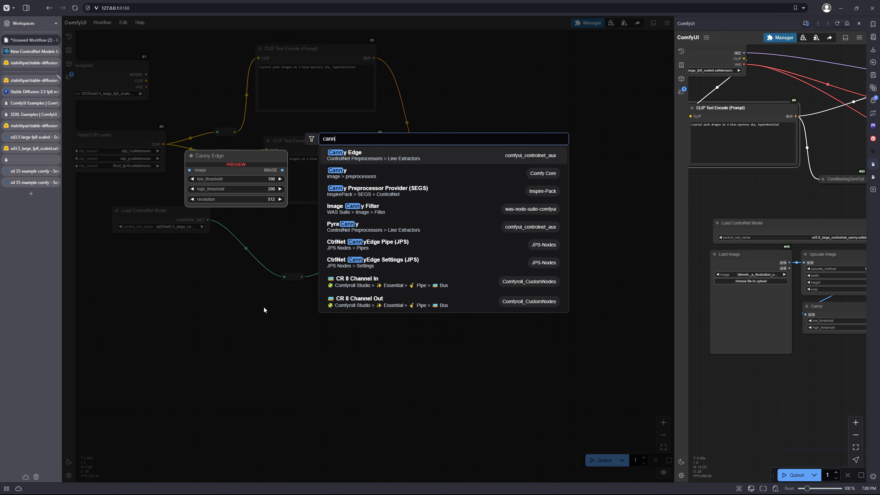
type("y")
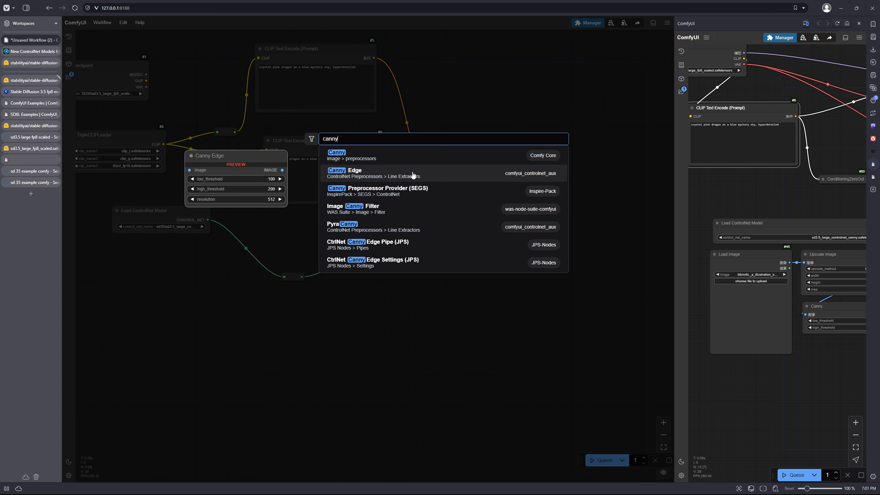
left_click(428, 162)
Add a Load Image node below and left of Canny, following the image chain in the reference workflow.
left_click_drag(837, 391, 756, 383)
scroll(756, 383, "down", 2)
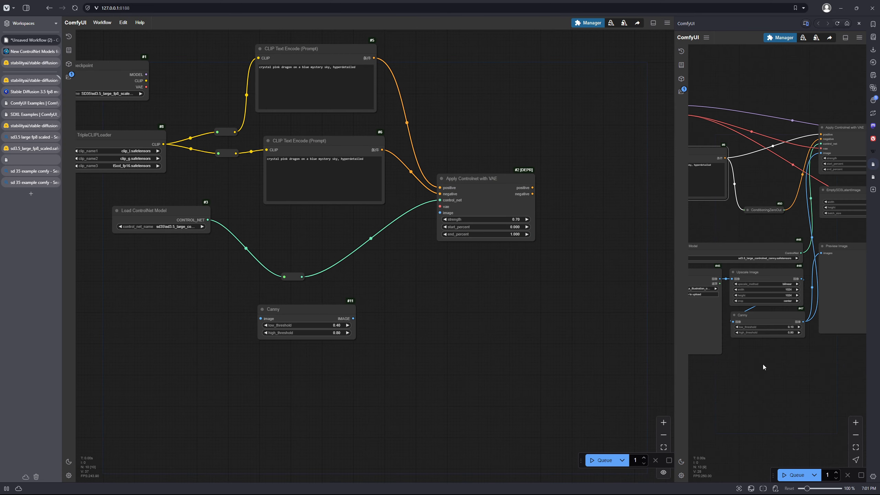
left_click_drag(760, 362, 805, 339)
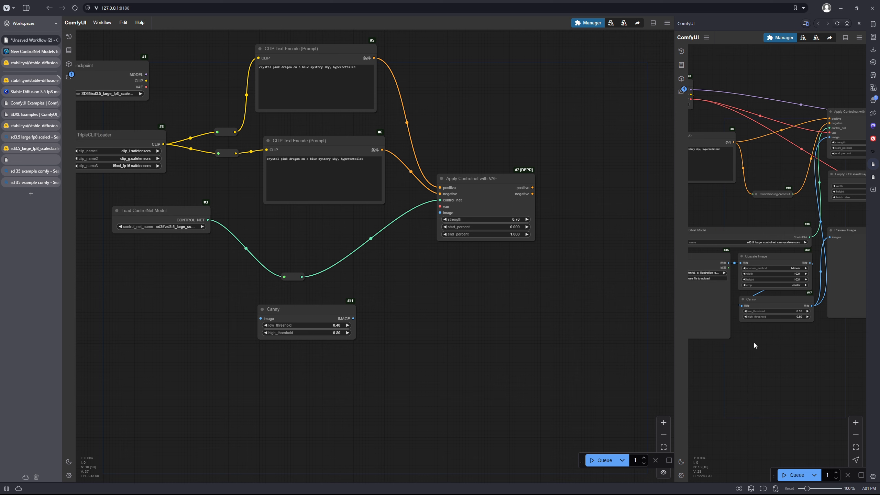
left_click_drag(732, 340, 763, 332)
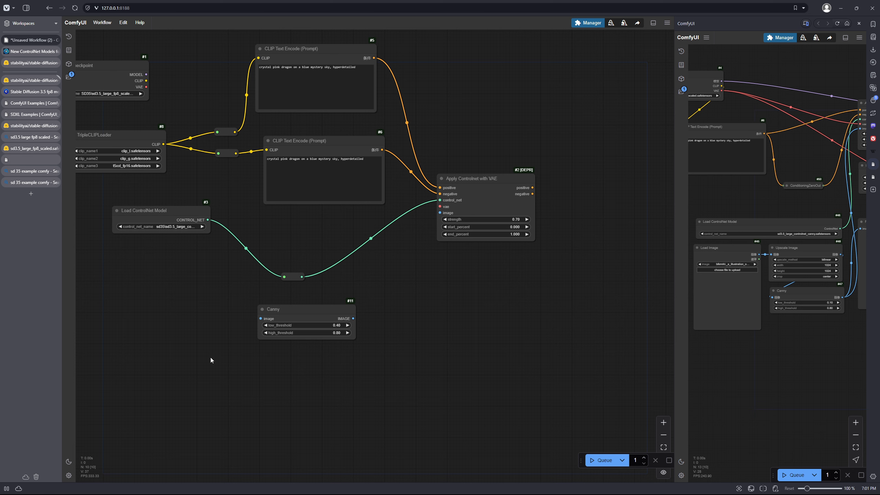
left_click_drag(151, 371, 214, 336)
double_click(204, 330)
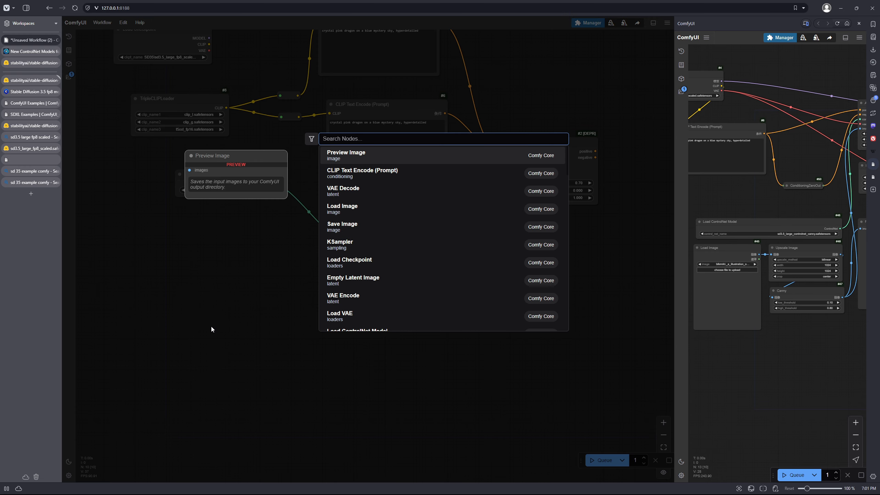
type("lo")
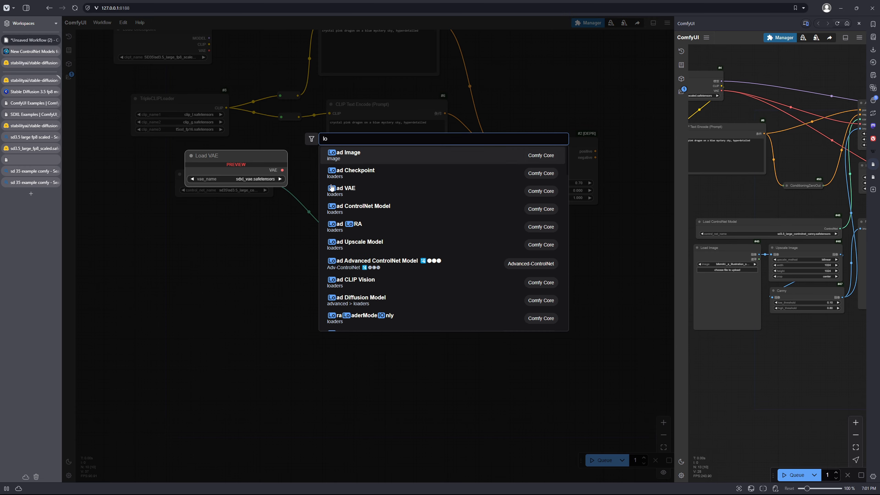
left_click(352, 160)
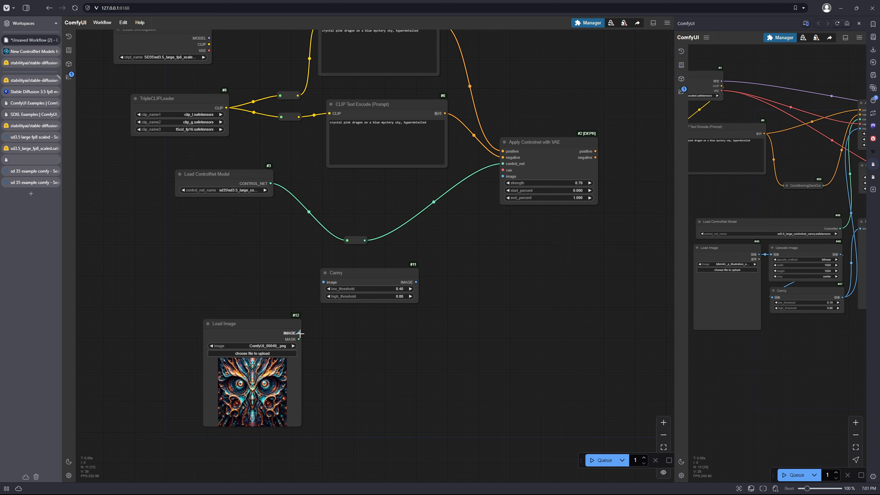
Link Load Image through Canny to Apply Controlnet with VAE's image input, and move Canny and Apply Controlnet right for more spacing.
left_click_drag(298, 333, 322, 293)
left_click_drag(416, 282, 502, 178)
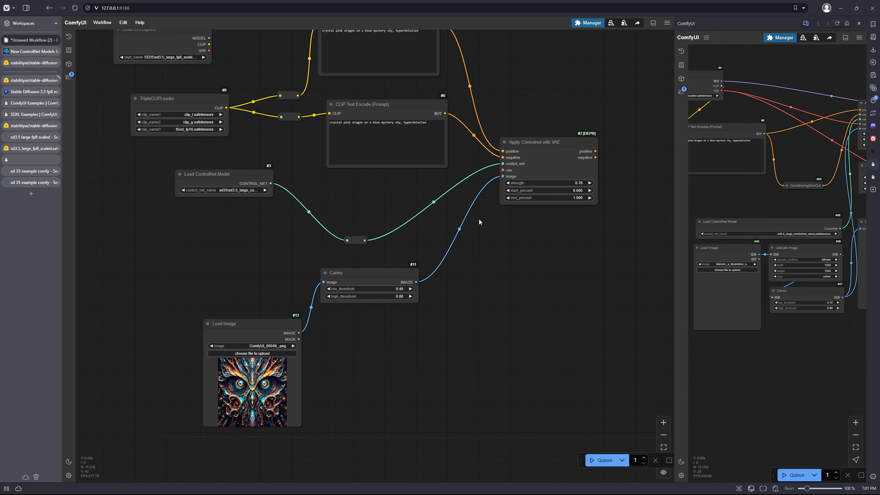
left_click_drag(478, 219, 484, 237)
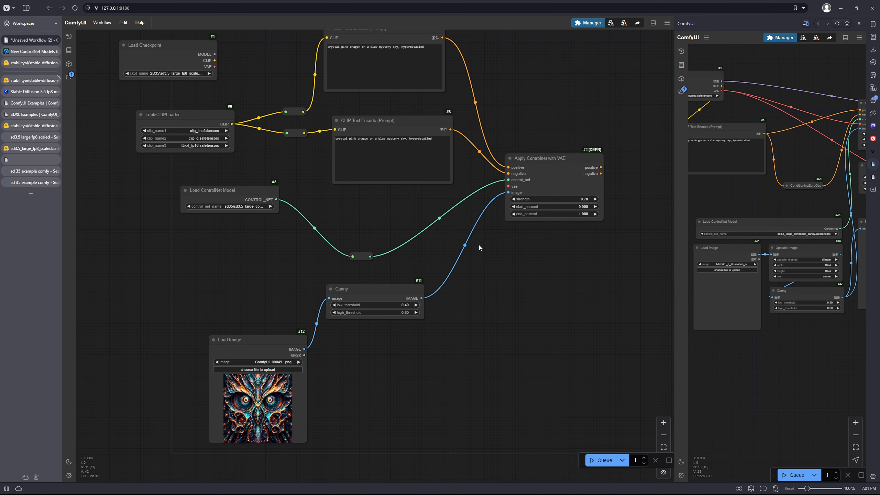
left_click_drag(401, 285, 414, 276)
left_click_drag(538, 158, 589, 162)
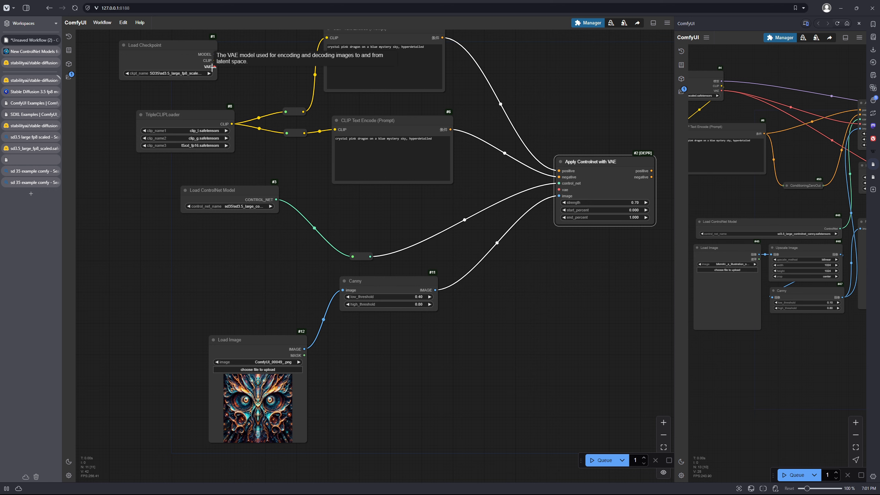
Connect Load Checkpoint's VAE output to Apply Controlnet with VAE through a reroute above the ControlNet one, and nudge Apply Controlnet down.
left_click_drag(215, 67, 558, 190)
left_click(364, 239)
mouse_move(573, 161)
left_mouse_down()
mouse_move(581, 158)
mouse_move(577, 172)
left_mouse_up()
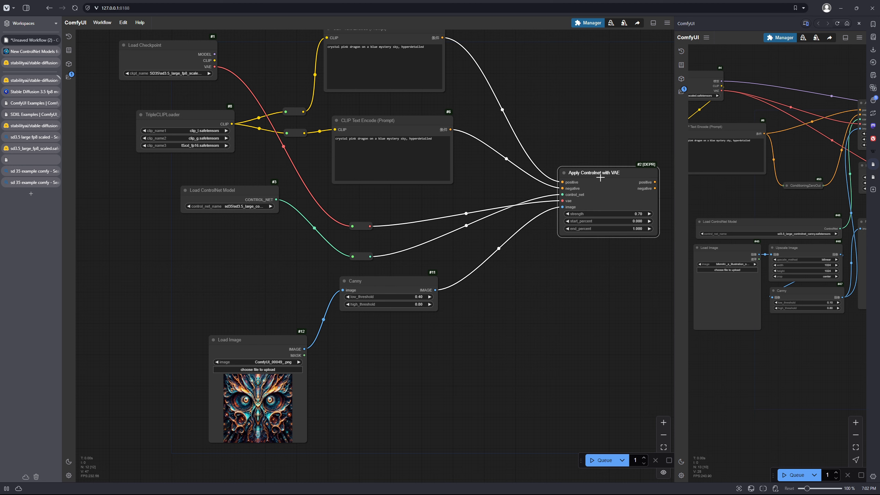
Examine the reference's nodes following Apply Controlnet with VAE, including KSampler, EmptySD3LatentImage and VAE Decode.
scroll(591, 193, "down", 5)
left_click_drag(648, 241, 572, 229)
left_click_drag(540, 192, 511, 192)
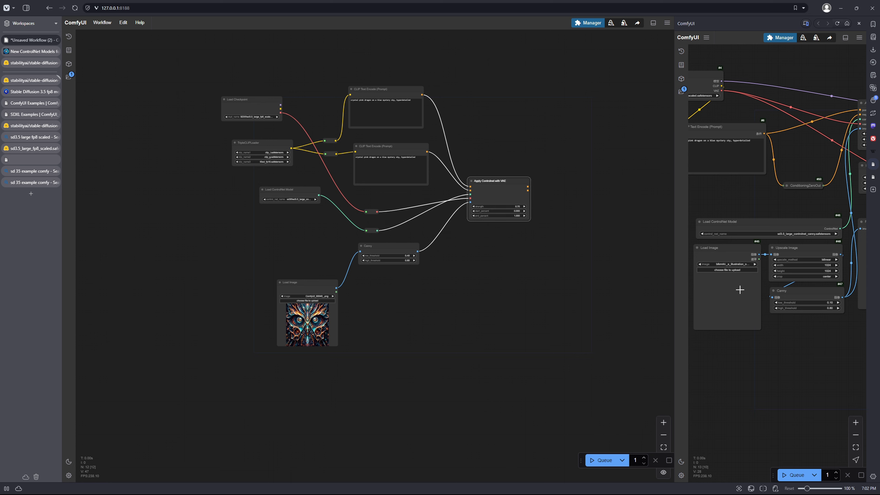
scroll(742, 324, "right", 5)
scroll(786, 341, "up", 1)
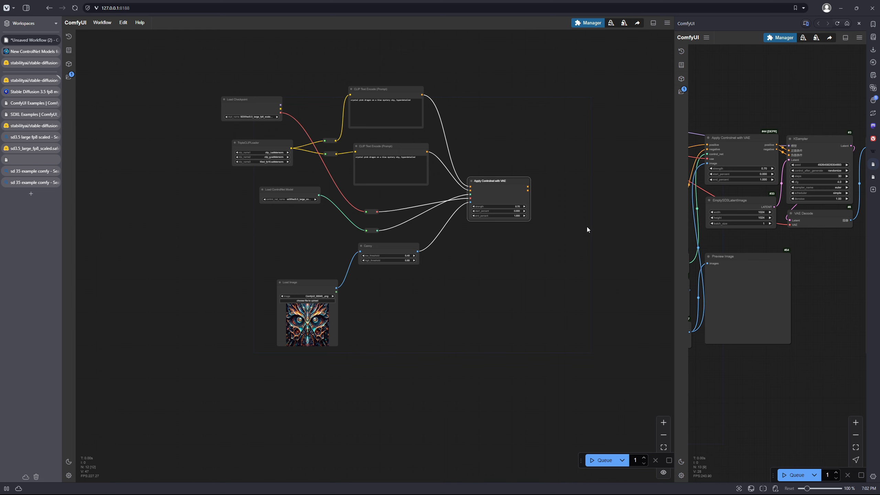
left_click_drag(799, 242, 758, 255)
scroll(731, 251, "down", 5)
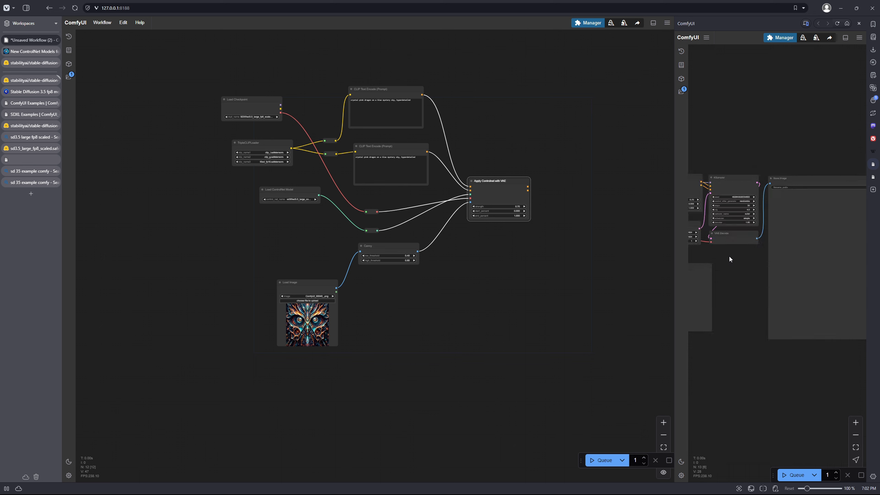
Widen the reference workflow pane so it takes up about half of the space beside the unsaved workflow.
left_click_drag(674, 271, 660, 274)
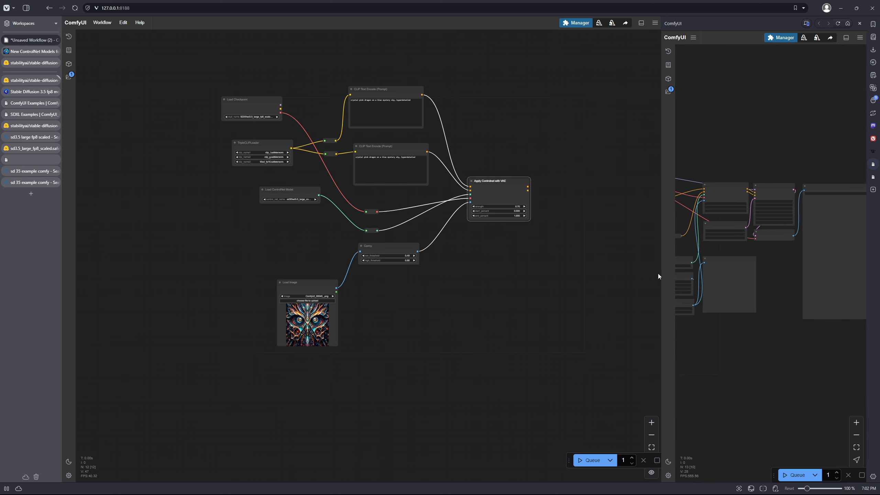
left_click_drag(723, 251, 726, 249)
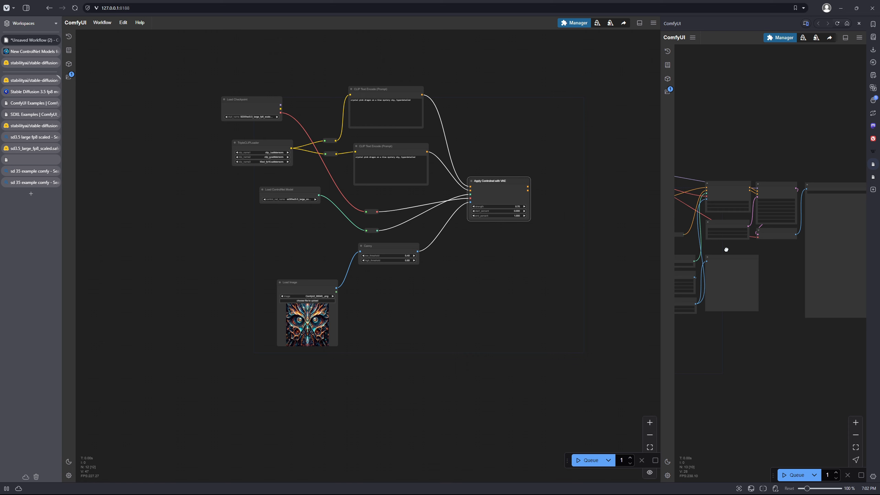
left_click_drag(726, 250, 726, 249)
left_click_drag(661, 269, 524, 274)
Examine how the reference links Load Checkpoint, Apply Controlnet with VAE and EmptySD3LatentImage into KSampler, VAE Decode and Save Image.
scroll(701, 344, "up", 5)
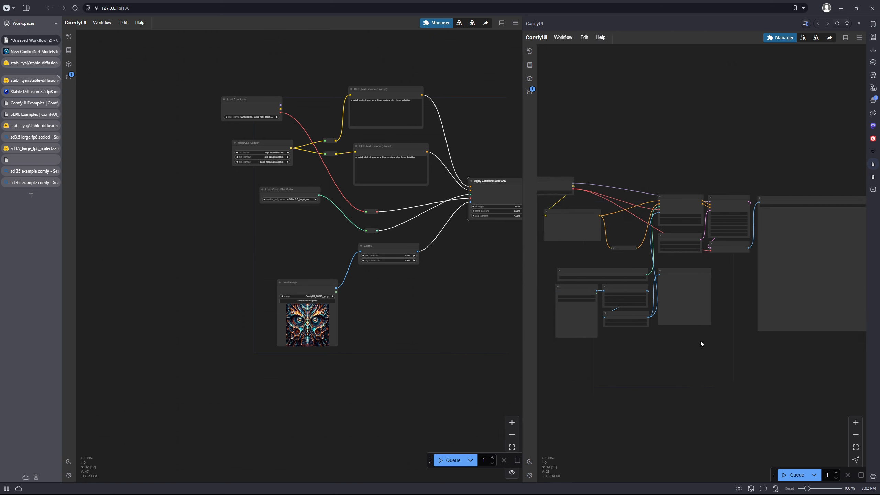
left_click_drag(642, 317, 751, 339)
left_click_drag(802, 342, 675, 351)
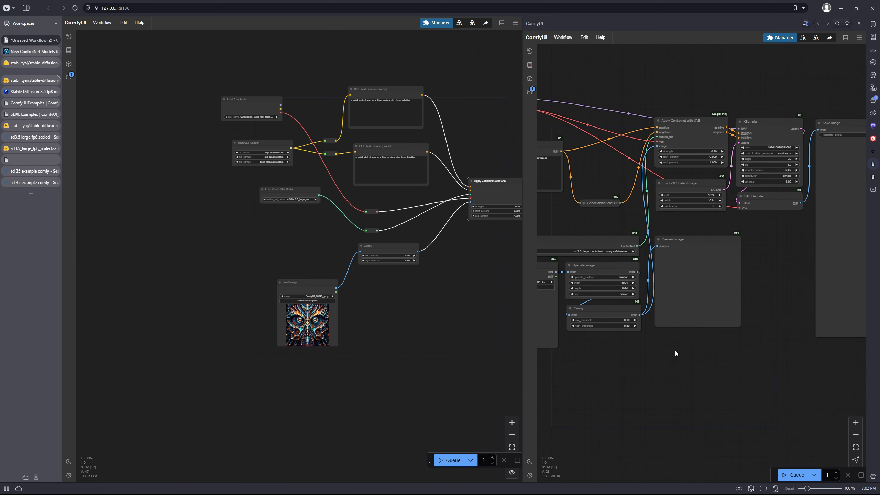
scroll(675, 351, "up", 2)
left_click_drag(776, 313, 690, 288)
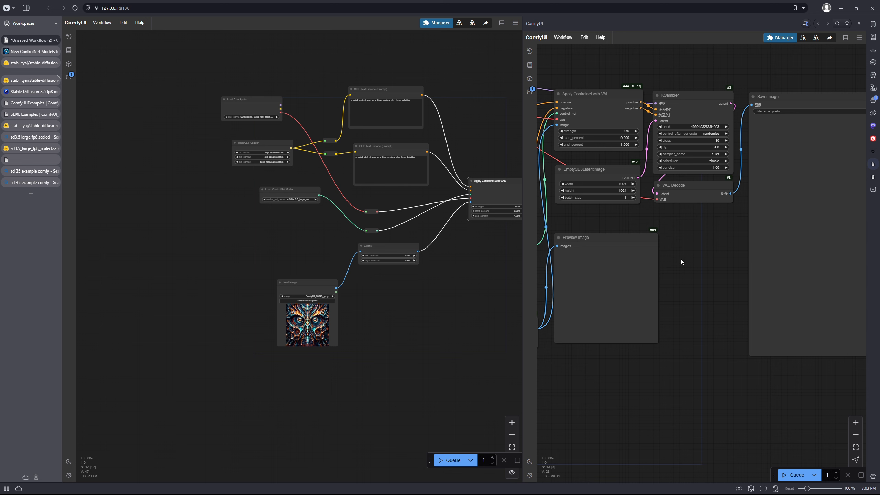
scroll(680, 259, "left", 5)
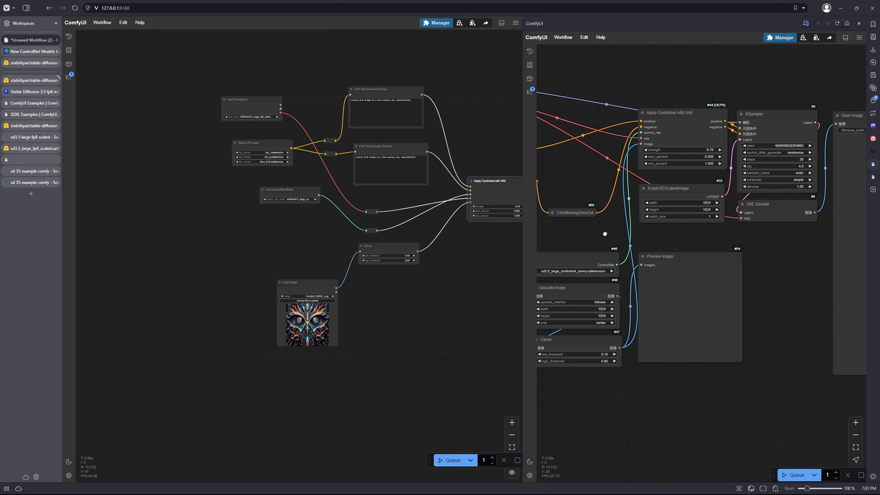
scroll(604, 237, "left", 8)
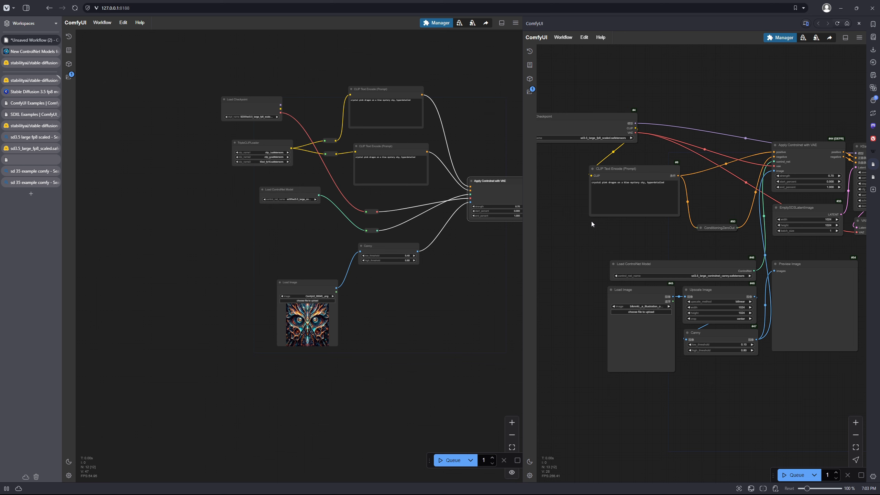
left_click_drag(591, 222, 622, 225)
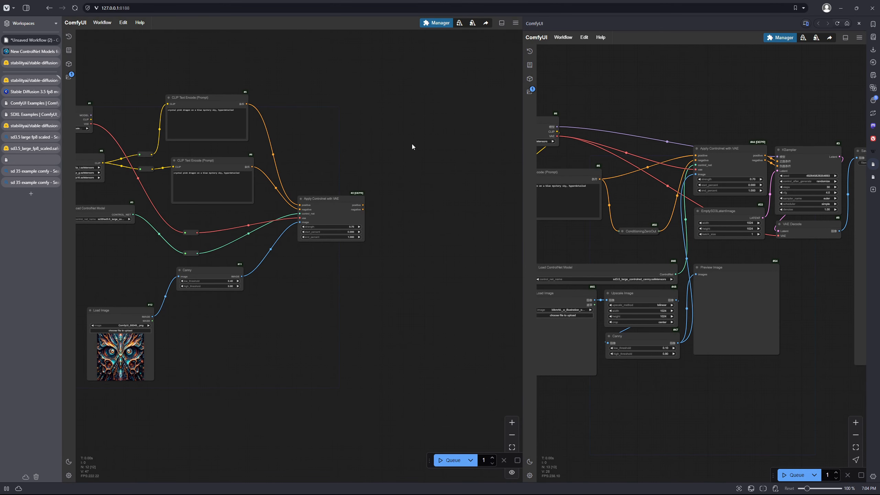
Search the nodes for ksampler and compare the previews of KSampler, KSampler (Advanced), KSampler (Efficient) and KSamplerSelect.
double_click(406, 130)
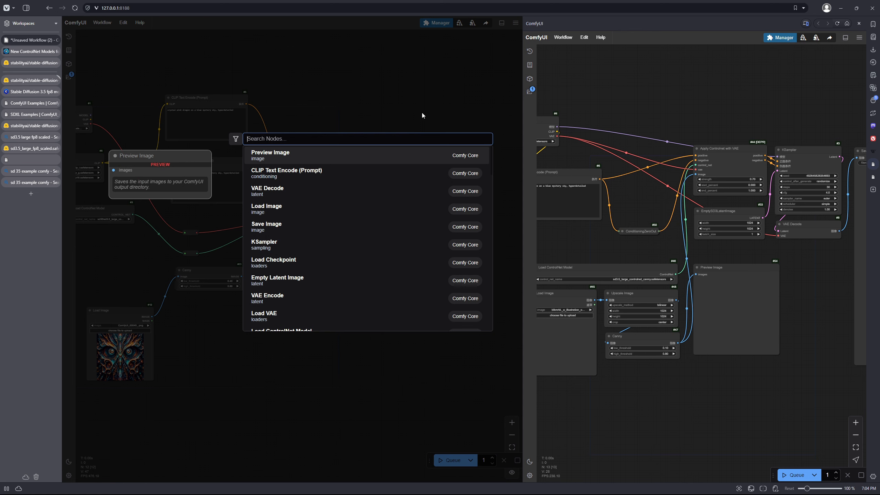
type("ksampler")
key("Down")
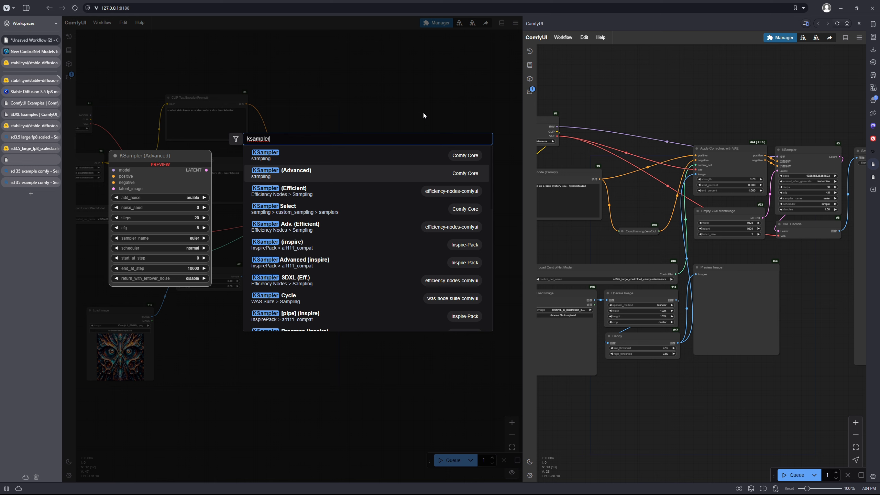
key("Down")
key("Down")
key("Up")
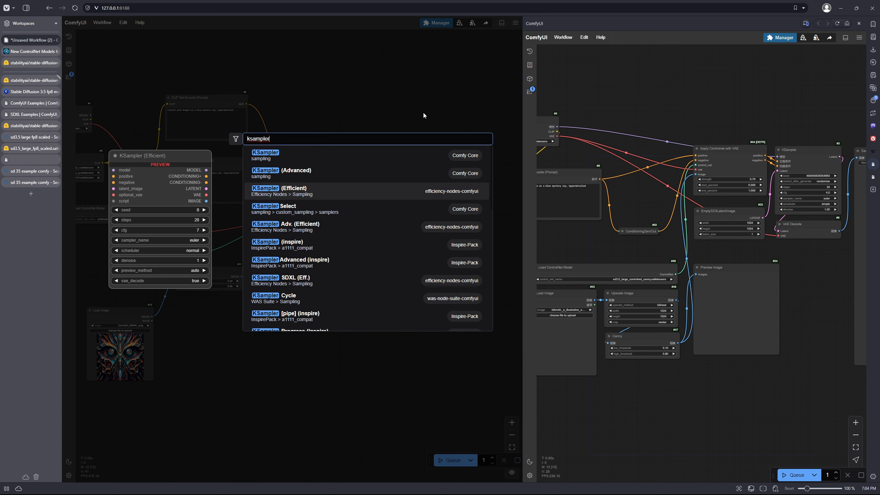
key("Up")
key("Up")
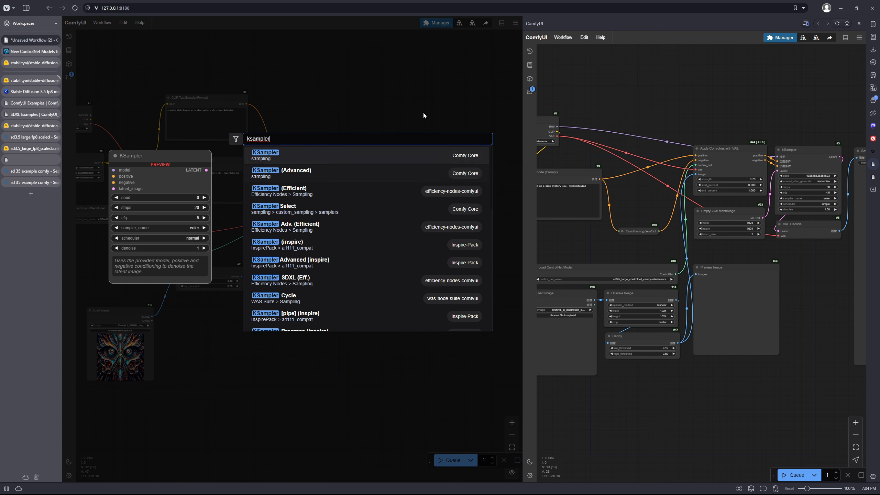
key("Down")
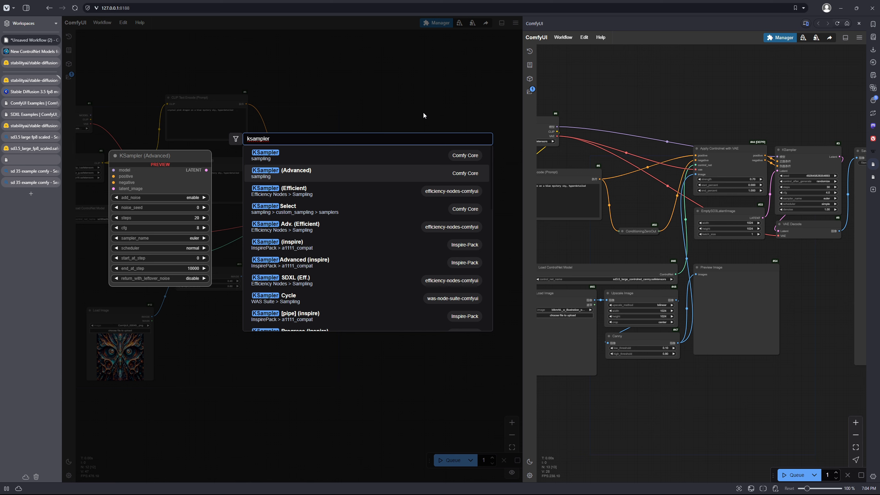
key("Down")
key("Up")
key("Up")
key("Down")
key("Down")
key("Down")
key("Up")
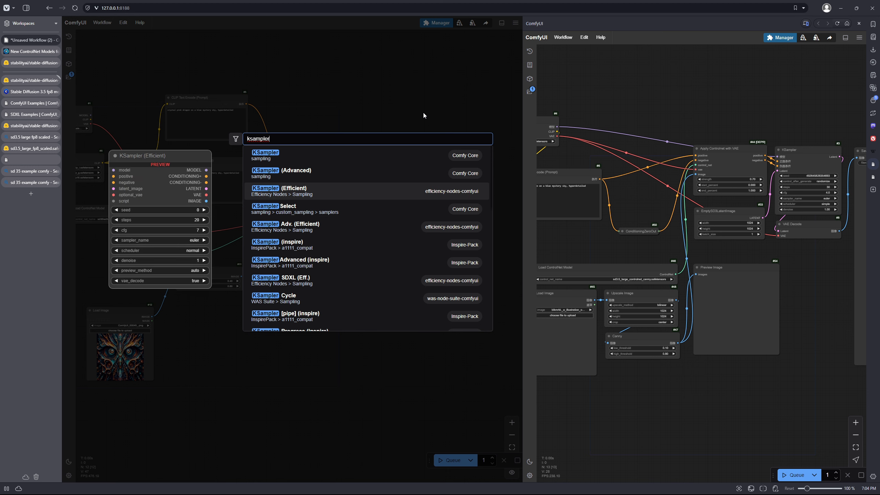
key("Up")
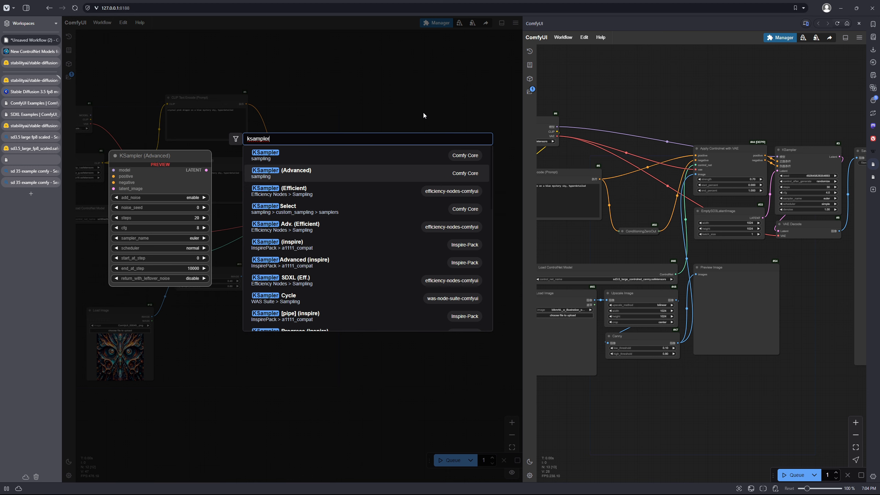
key("Down")
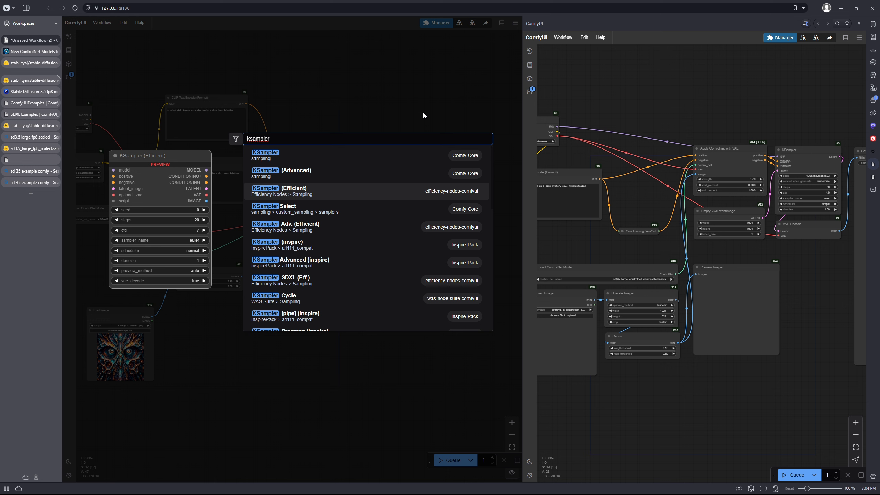
key("Up")
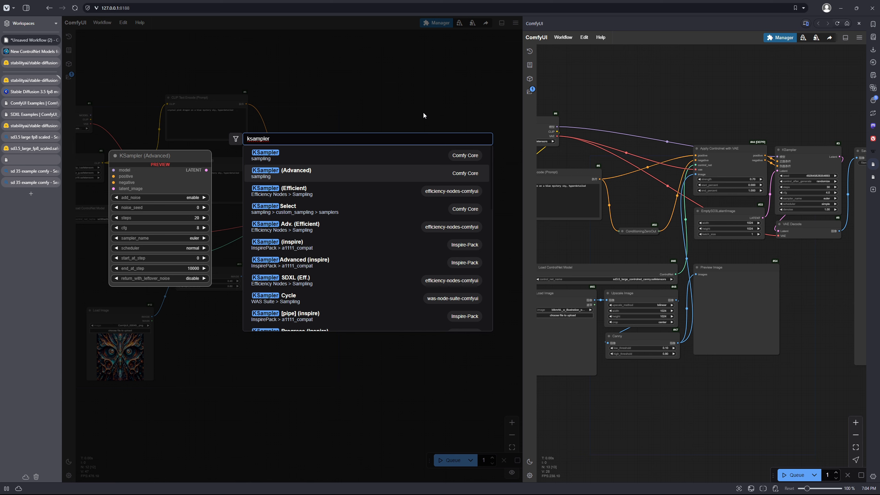
key("Down")
key("Down")
key("Down")
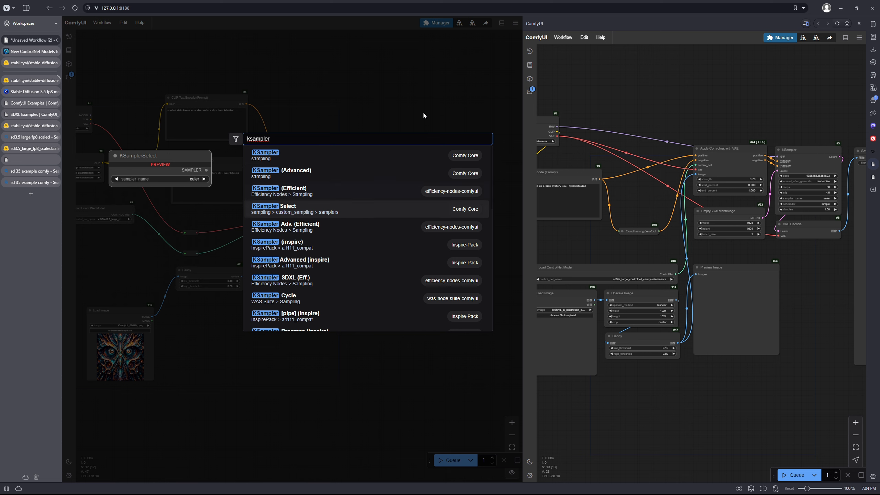
key("Up")
key("Up")
key("Up")
key("Up")
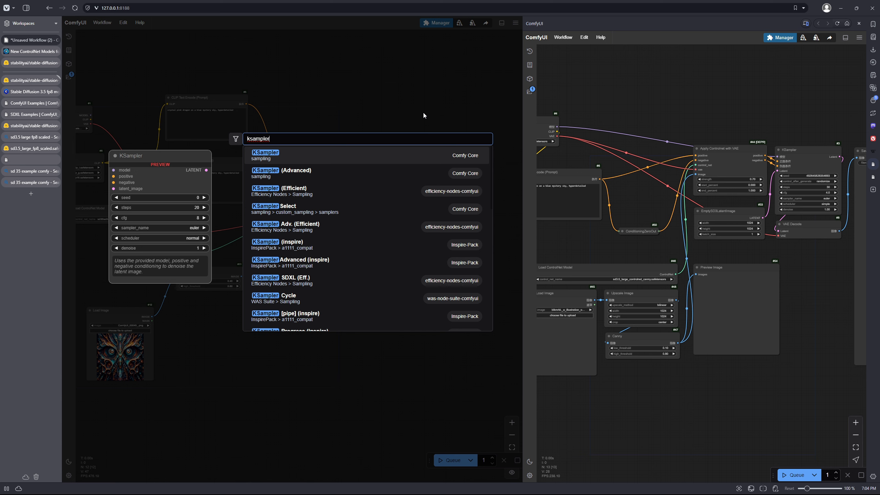
key("Down")
key("Down")
key("Down")
key("Up")
key("Up")
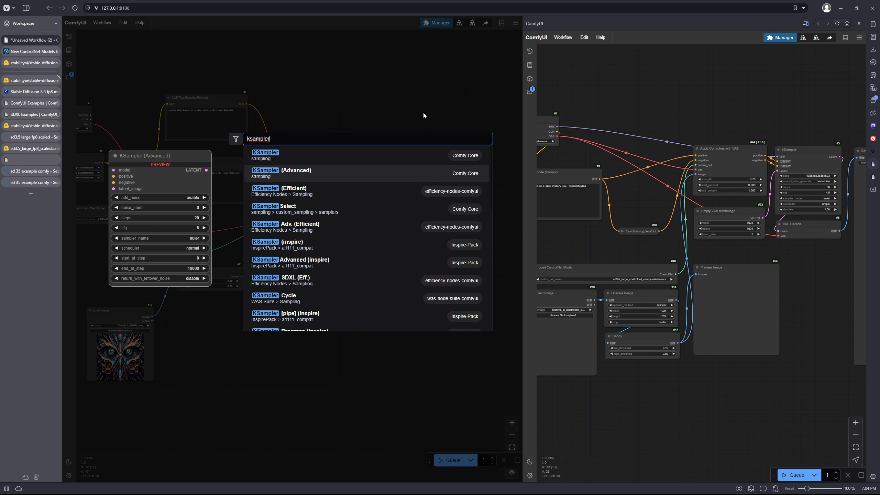
Add the KSampler (Efficient) node and place it to the upper right of Apply Controlnet with VAE.
key("Down")
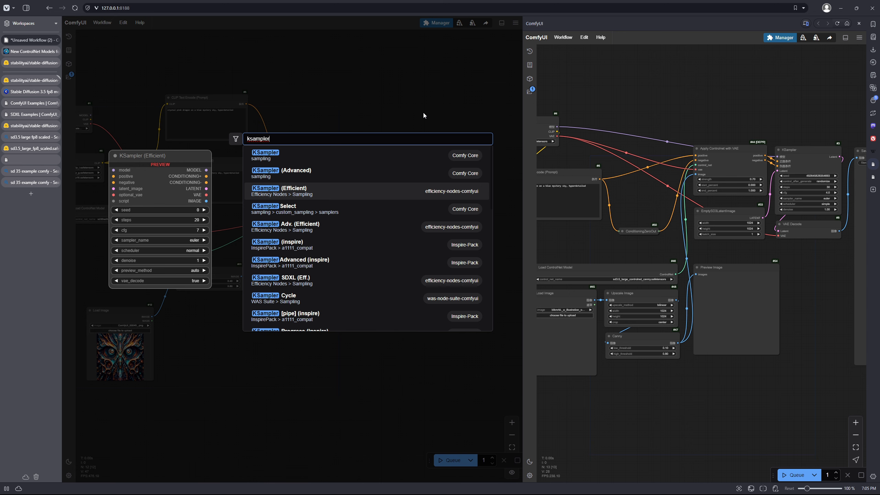
key("Return")
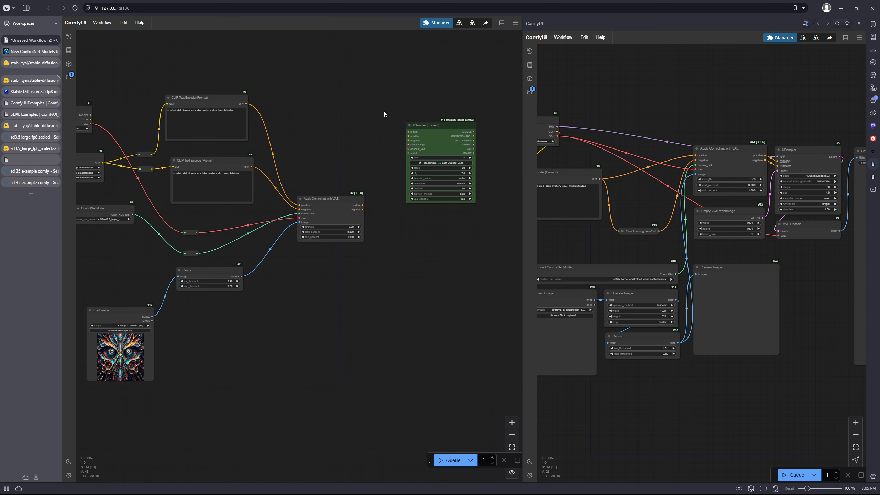
left_click_drag(423, 125, 395, 156)
Run Load Checkpoint's MODEL output into a new reroute above Apply Controlnet with VAE, left of KSampler (Efficient).
left_click_drag(352, 134, 384, 130)
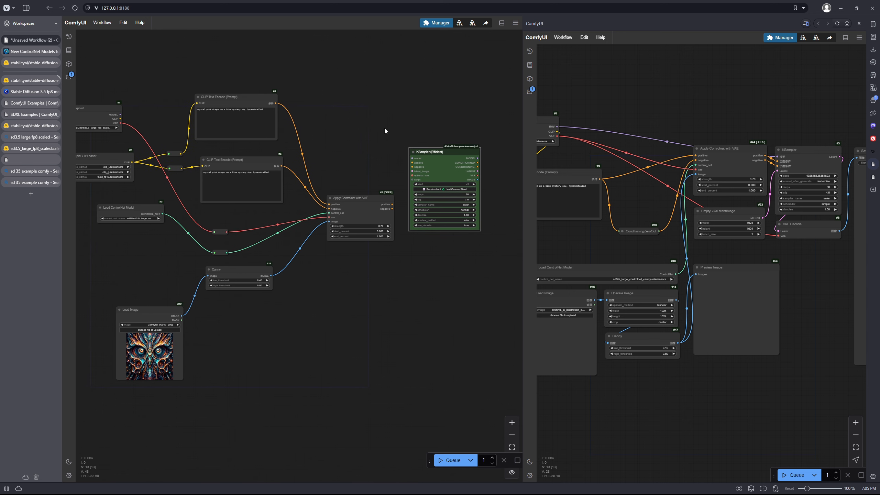
left_click_drag(362, 105, 375, 122)
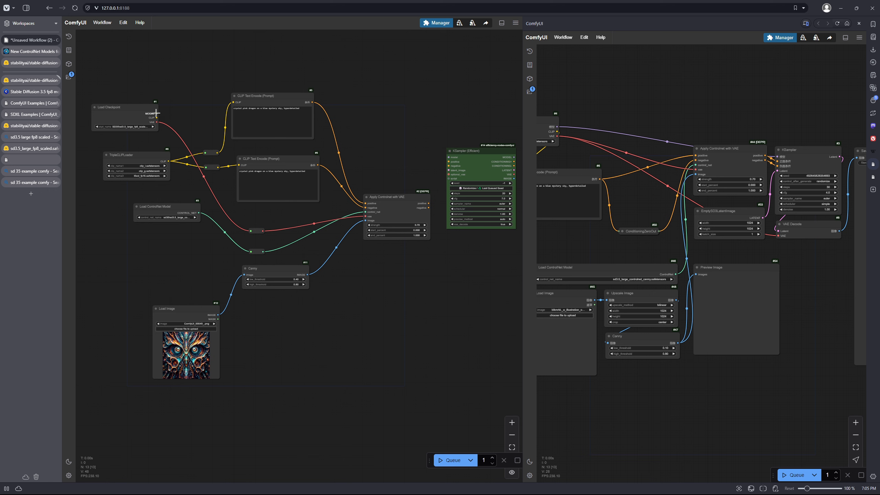
left_click_drag(157, 113, 367, 139)
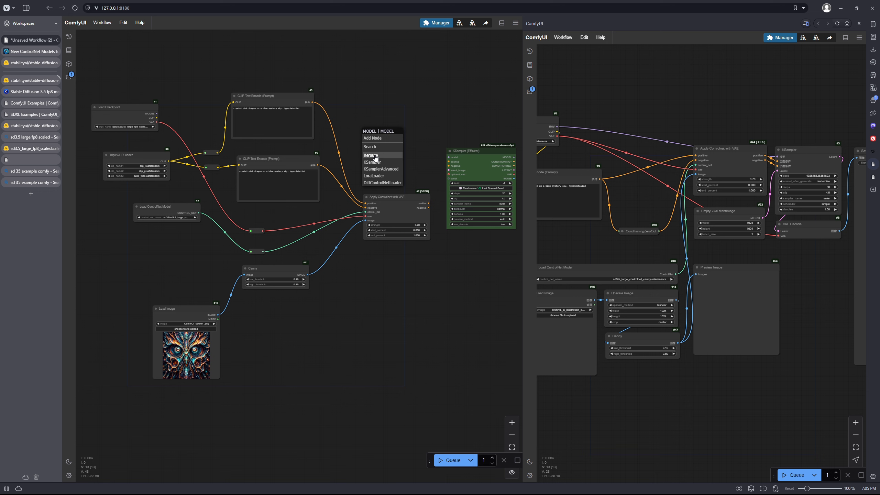
left_click(376, 156)
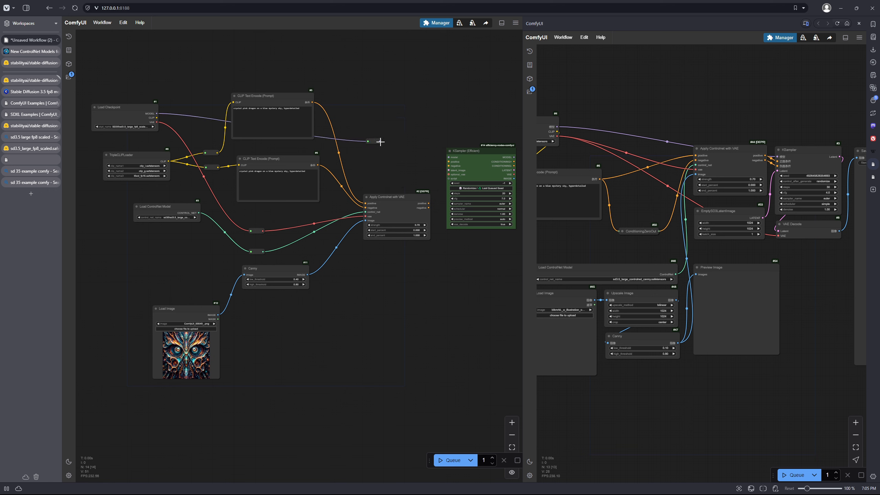
Connect the rerouted model line to KSampler (Efficient)'s model input and move Apply Controlnet with VAE further from the sampler.
left_click_drag(380, 141, 449, 157)
scroll(410, 194, "up", 10)
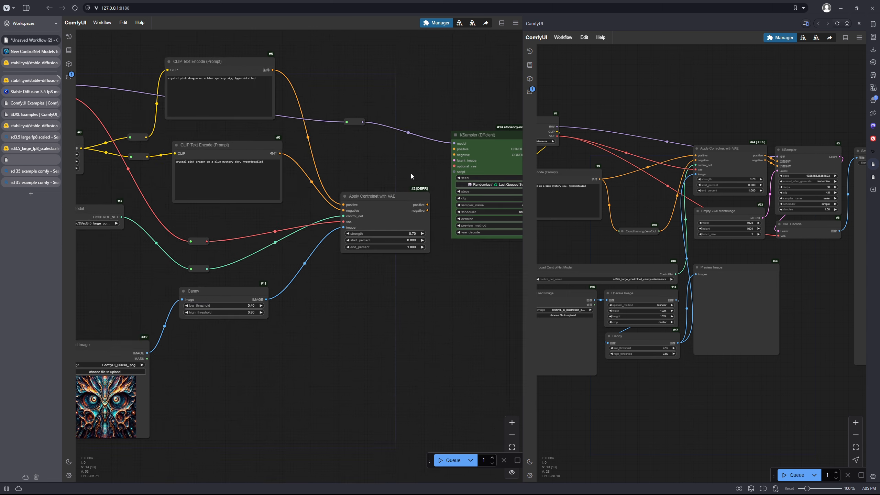
scroll(359, 138, "down", 5)
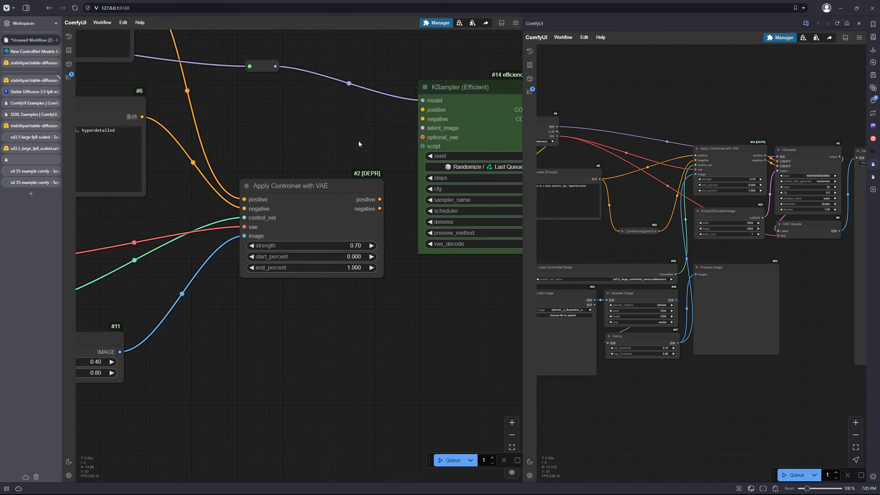
left_click_drag(367, 183, 321, 179)
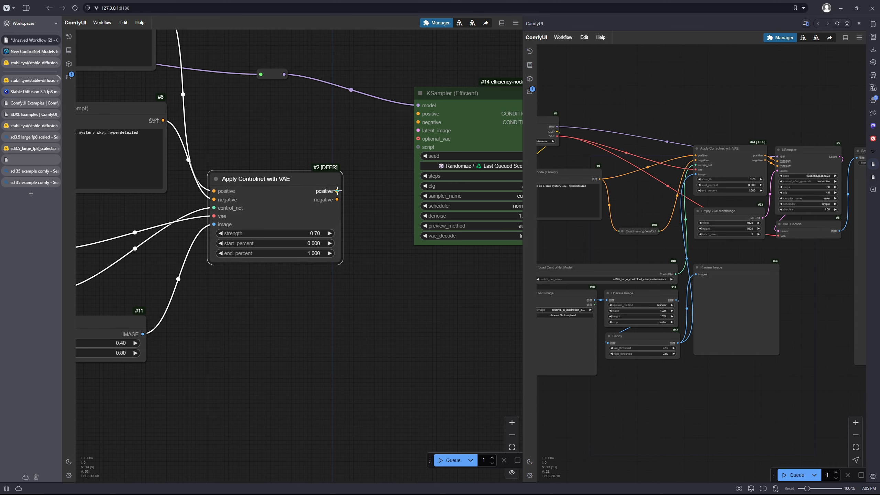
Review the image, Canny, ControlNet, checkpoint, CLIP and prompt connections leading into Apply Controlnet with VAE.
left_click_drag(123, 353, 412, 268)
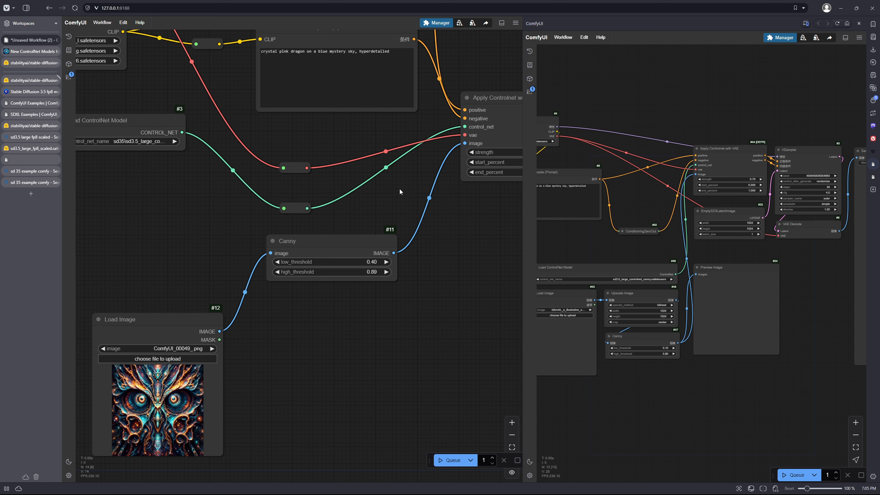
left_click_drag(419, 169, 386, 208)
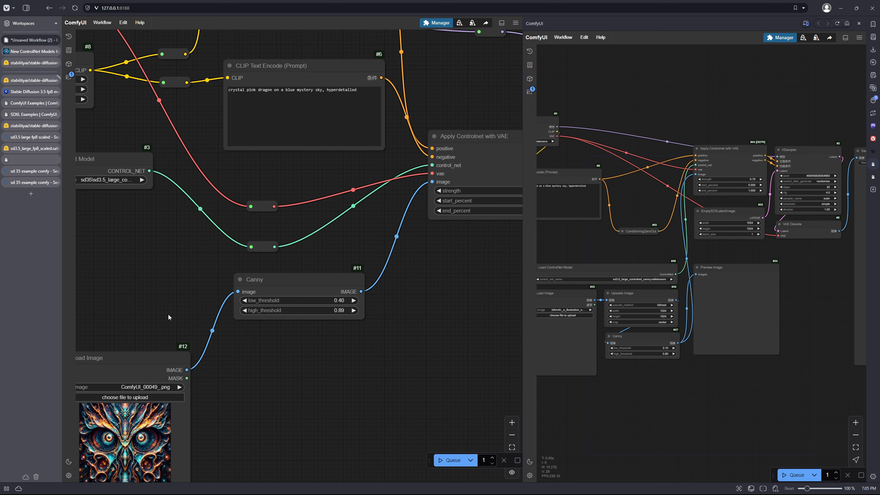
left_click_drag(346, 247, 309, 289)
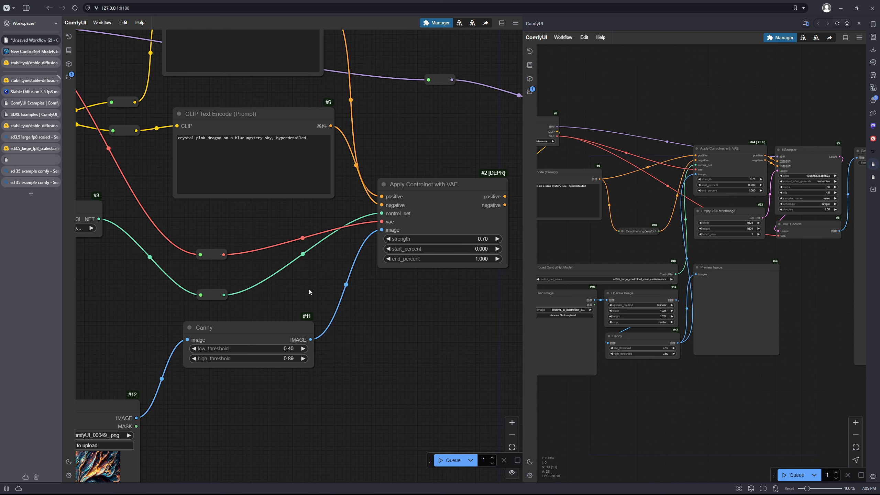
left_click_drag(424, 166, 511, 207)
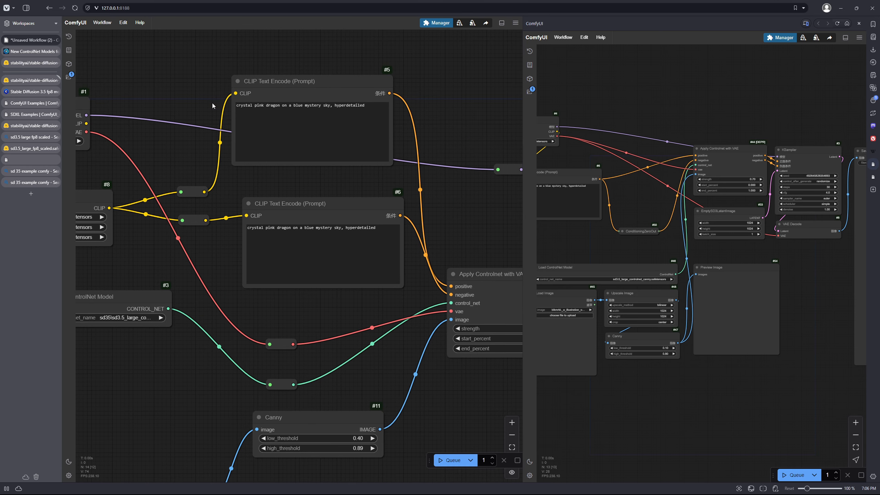
left_click_drag(167, 106, 274, 119)
left_click_drag(160, 279, 208, 269)
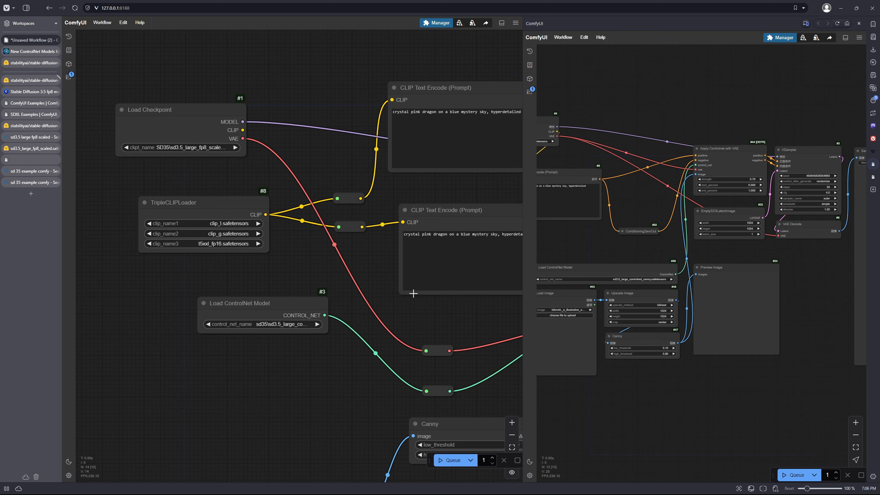
left_click_drag(458, 317, 358, 299)
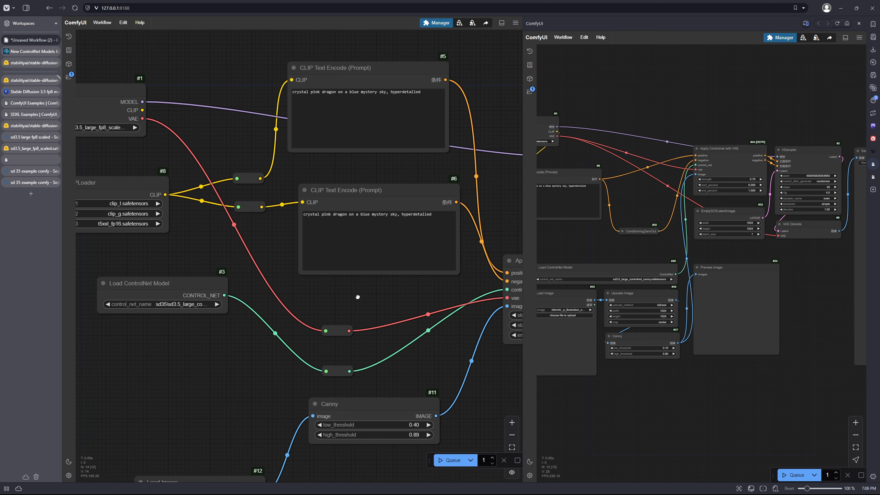
Connect the positive and negative outputs of Apply Controlnet with VAE to the matching KSampler (Efficient) inputs.
scroll(356, 297, "down", 2)
left_click_drag(427, 343, 365, 310)
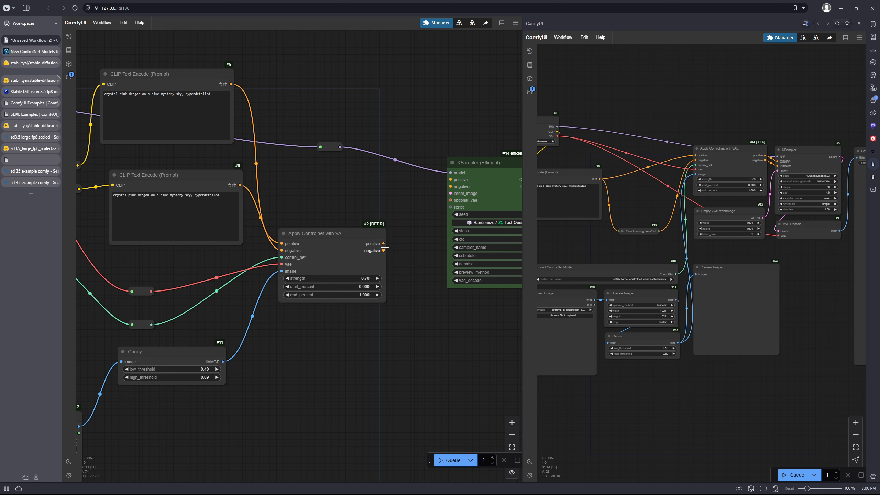
left_click_drag(384, 243, 450, 179)
left_click_drag(384, 250, 450, 187)
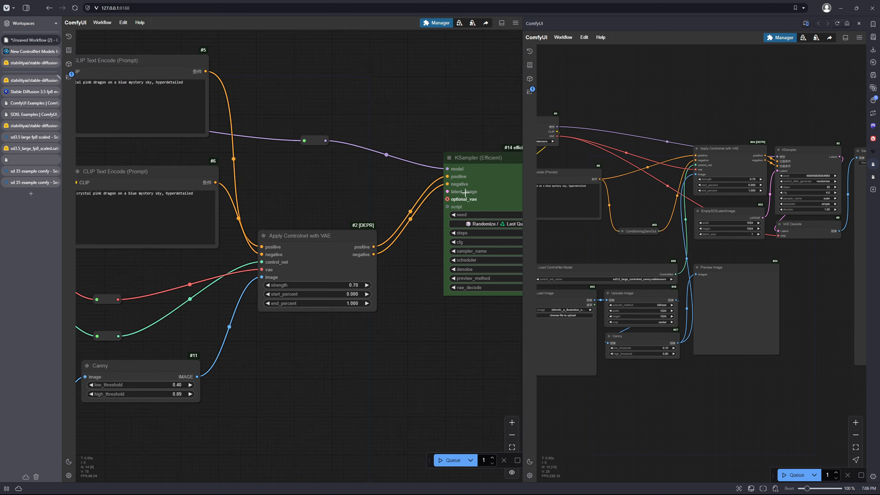
Examine the remaining unconnected KSampler (Efficient) inputs and trace the graph back to the loader nodes.
scroll(468, 226, "up", 3)
left_click_drag(474, 106, 327, 116)
left_click_drag(249, 182, 338, 160)
scroll(287, 187, "down", 6)
scroll(283, 183, "up", 7)
left_click_drag(288, 182, 272, 171)
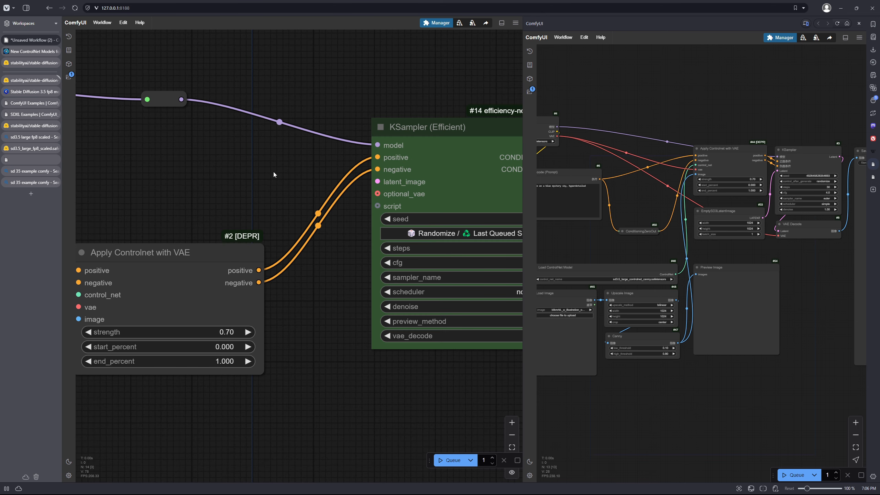
scroll(253, 198, "down", 3)
left_click_drag(189, 389, 287, 358)
scroll(216, 342, "down", 3)
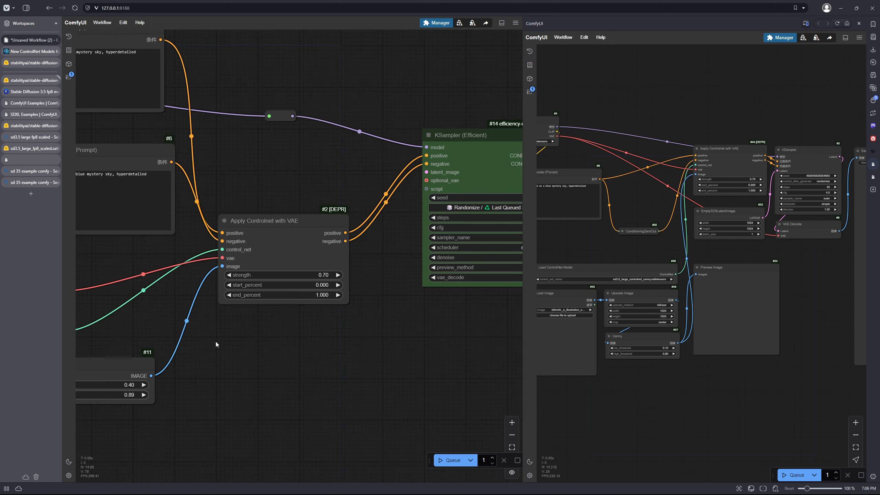
left_click_drag(217, 350, 325, 318)
left_click_drag(163, 370, 308, 340)
left_click_drag(179, 306, 262, 307)
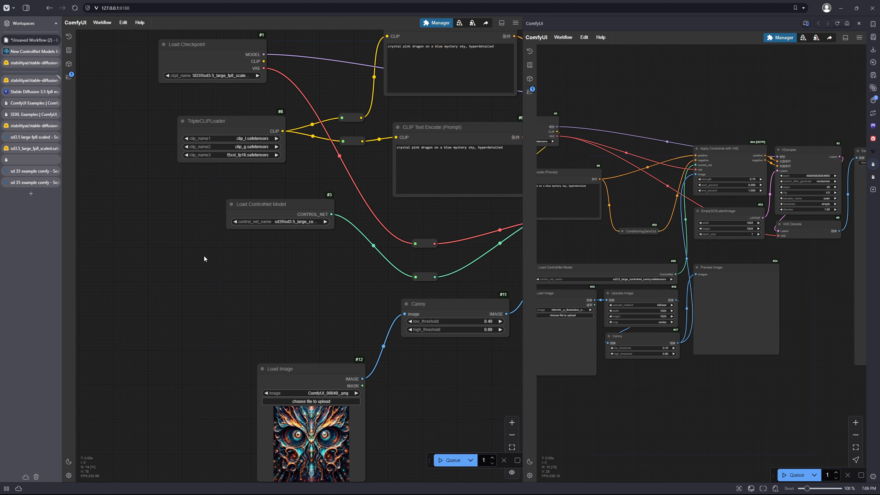
double_click(204, 258)
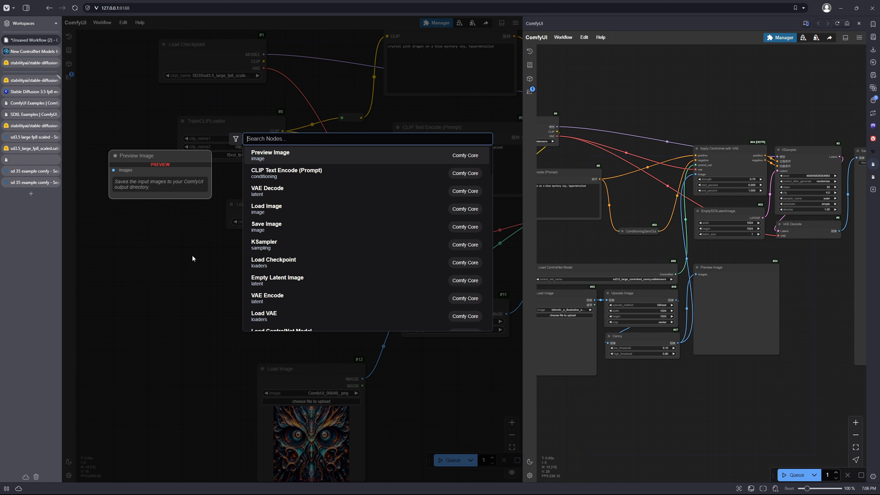
key("Escape")
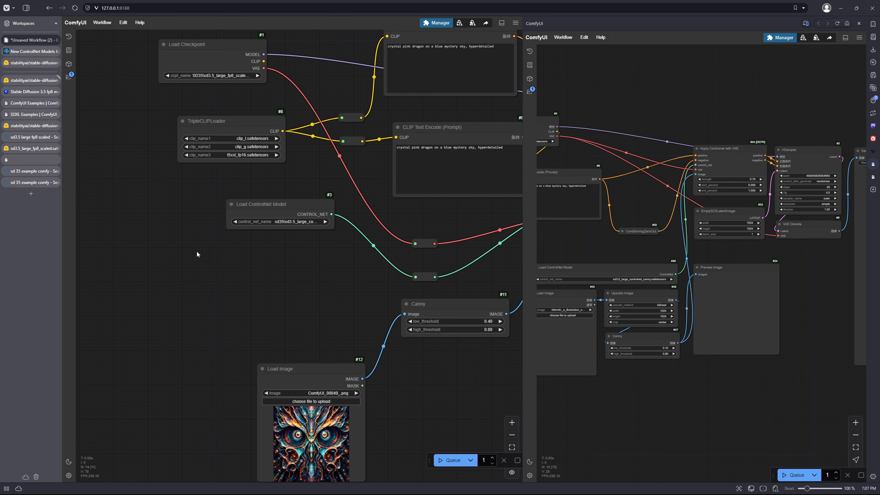
double_click(196, 252)
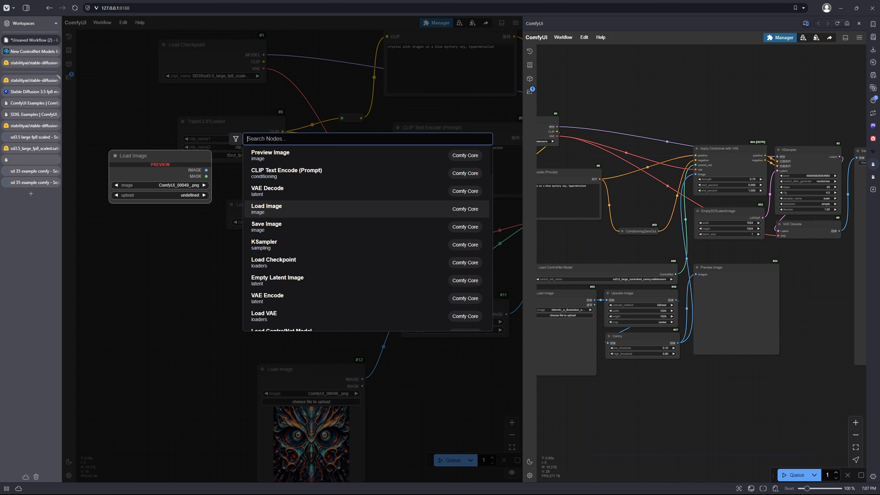
type("empty")
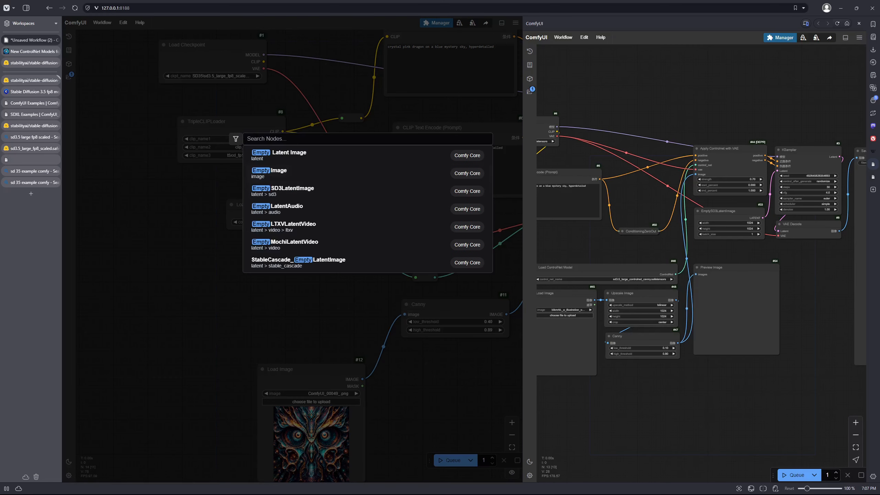
left_click(349, 192)
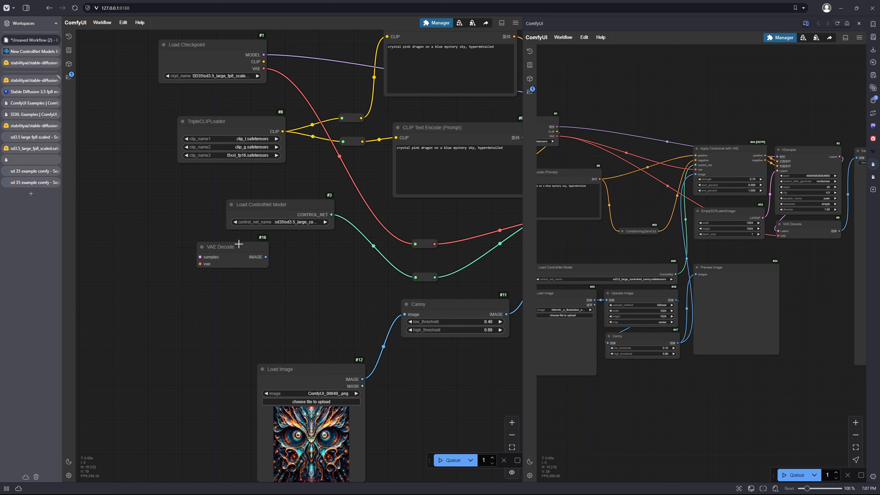
Search the nodes for "sd3" and add an EmptySD3LatentImage node between Load ControlNet Model and Load Image.
double_click(262, 292)
type("s")
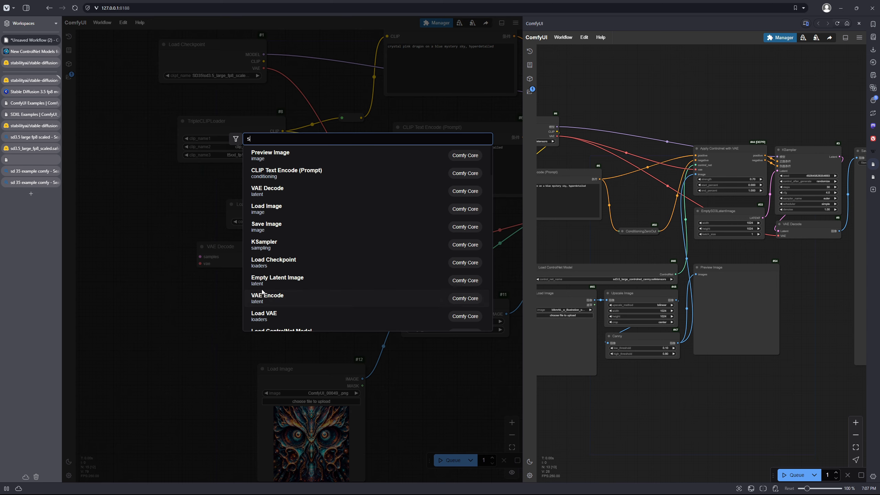
type("d3")
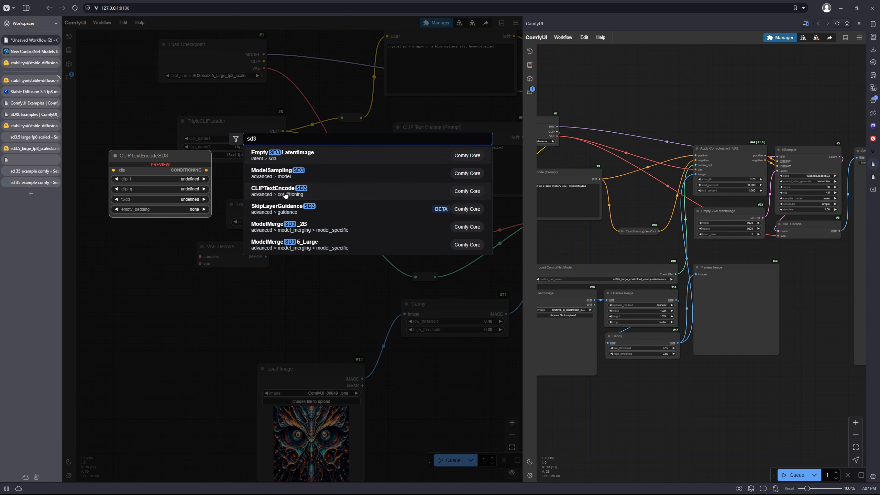
left_click(288, 154)
Remove the stray VAE Decode node below Load ControlNet Model.
left_click(248, 252)
right_click(249, 252)
left_click(269, 377)
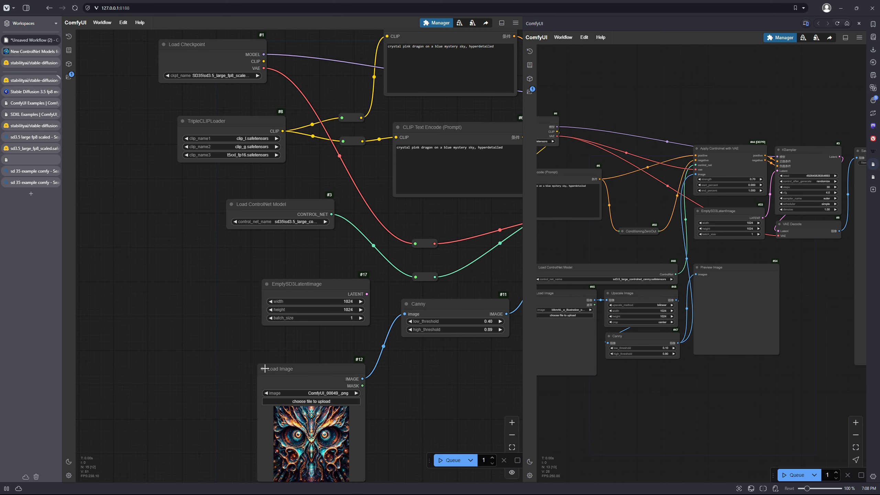
Position the EmptySD3LatentImage node directly beneath Load ControlNet Model and above Load Image.
left_click_drag(332, 287, 283, 266)
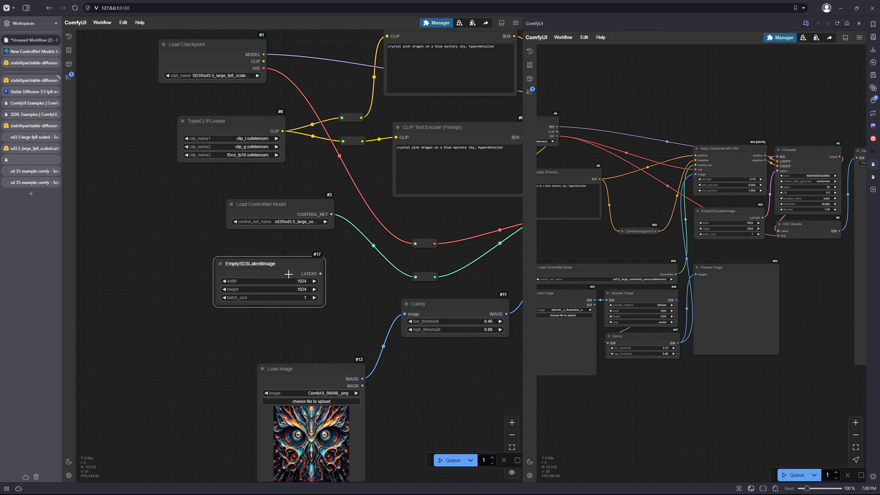
scroll(328, 274, "down", 2)
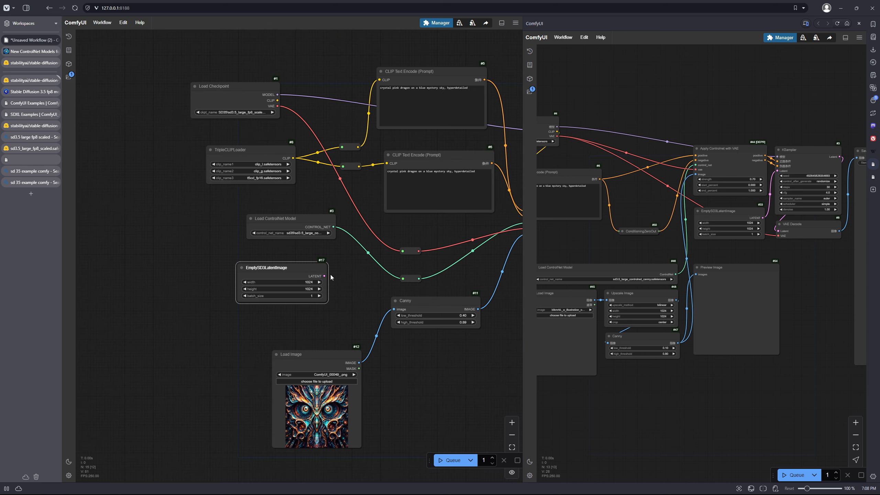
left_click_drag(360, 280, 308, 286)
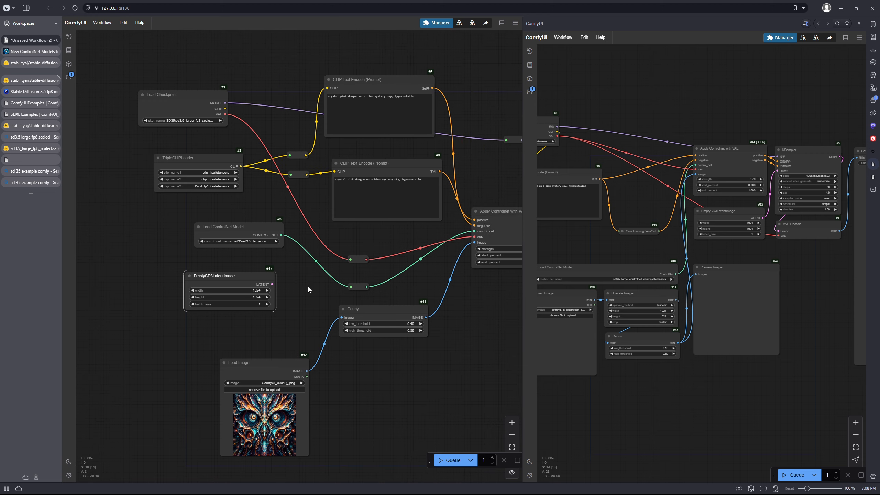
scroll(307, 287, "down", 2)
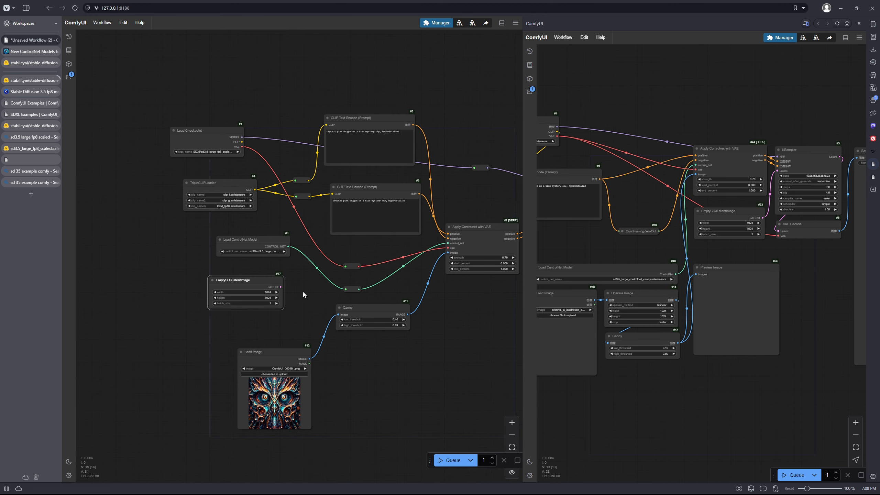
left_click_drag(250, 279, 270, 284)
Connect EmptySD3LatentImage's LATENT output to KSampler (Efficient)'s latent_image input through a new reroute below Apply Controlnet with VAE.
left_click_drag(371, 294, 299, 307)
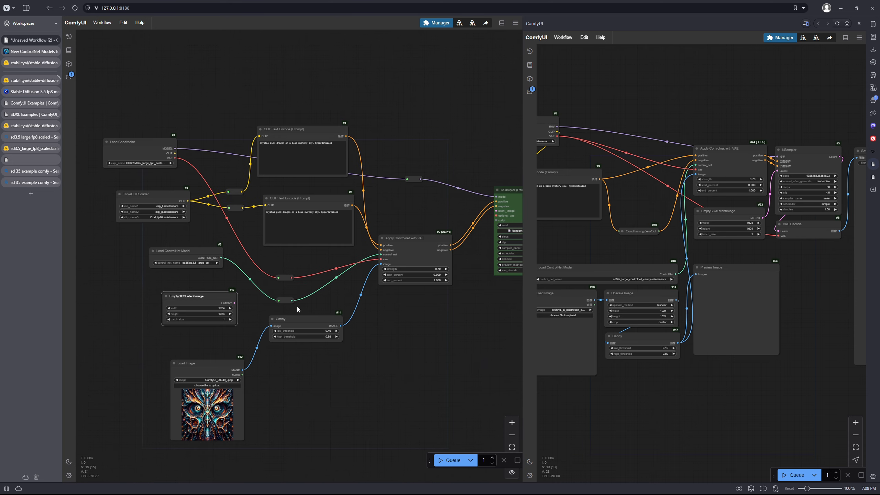
scroll(298, 308, "down", 2)
left_click_drag(248, 305, 464, 240)
left_click(389, 318)
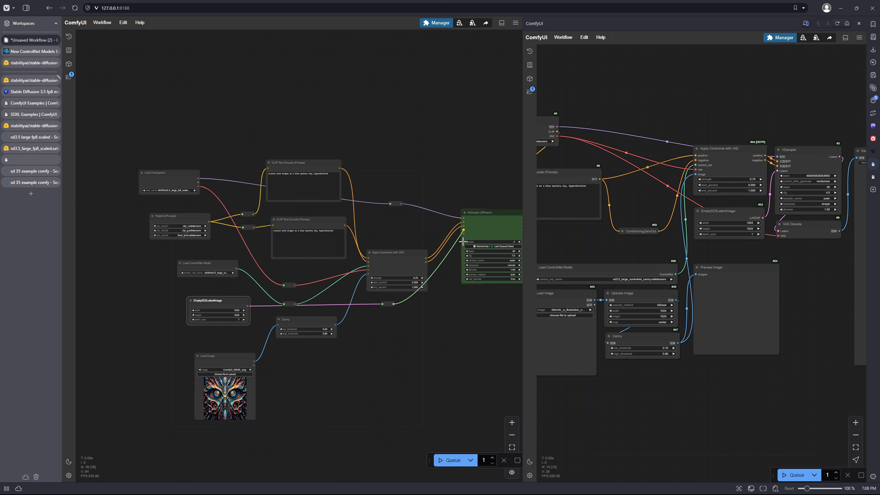
Connect the rerouted VAE line to KSampler (Efficient)'s optional_vae input through a new reroute above Apply Controlnet with VAE.
scroll(456, 247, "up", 2)
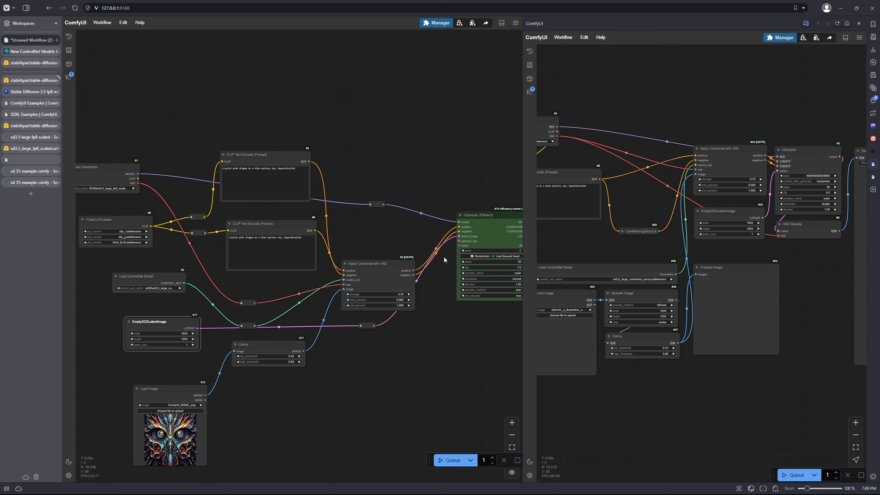
scroll(443, 263, "up", 2)
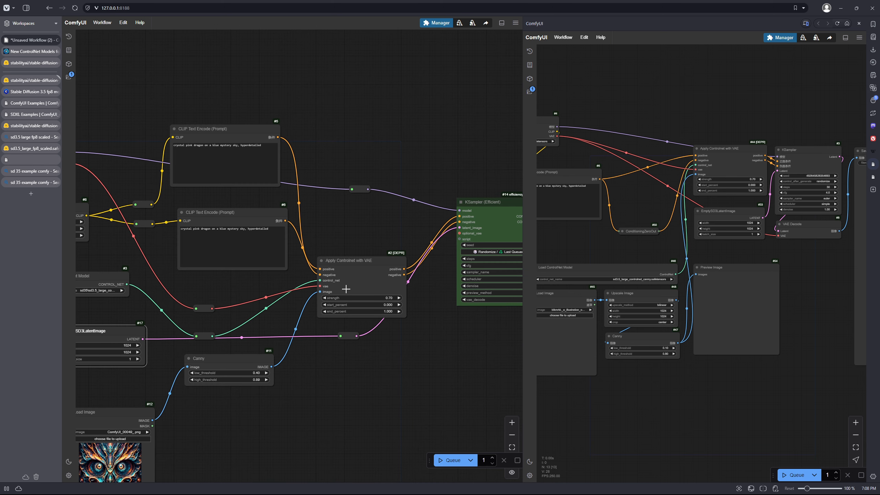
left_click_drag(212, 308, 459, 233)
left_click(360, 252)
scroll(349, 312, "down", 4)
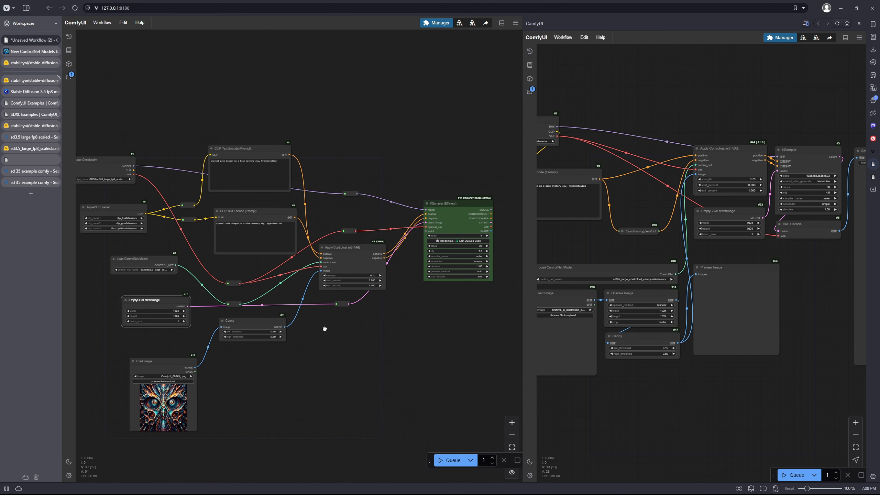
Set KSampler (Efficient)'s vae_decode option to true (tiled).
scroll(381, 304, "up", 5)
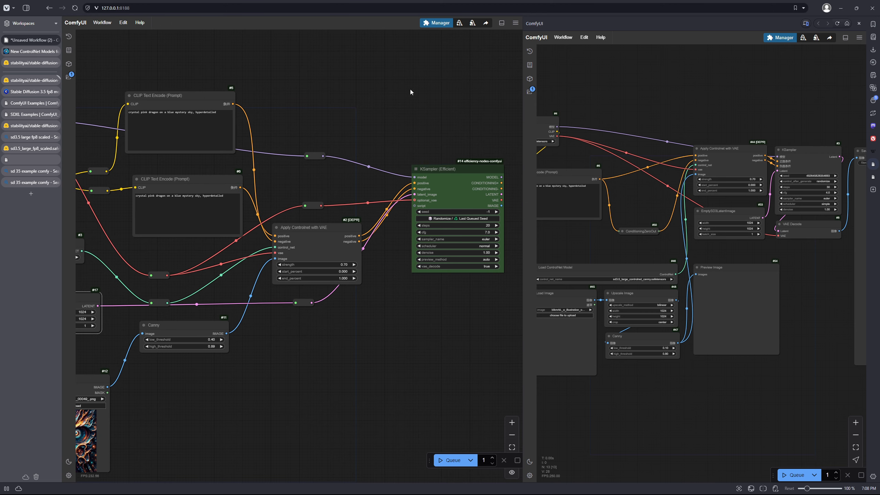
left_click_drag(442, 95, 353, 142)
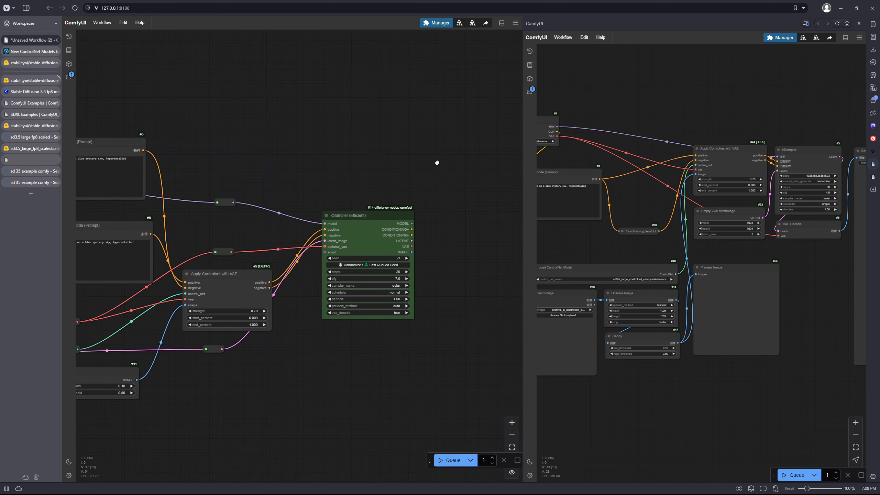
left_click_drag(439, 162, 396, 170)
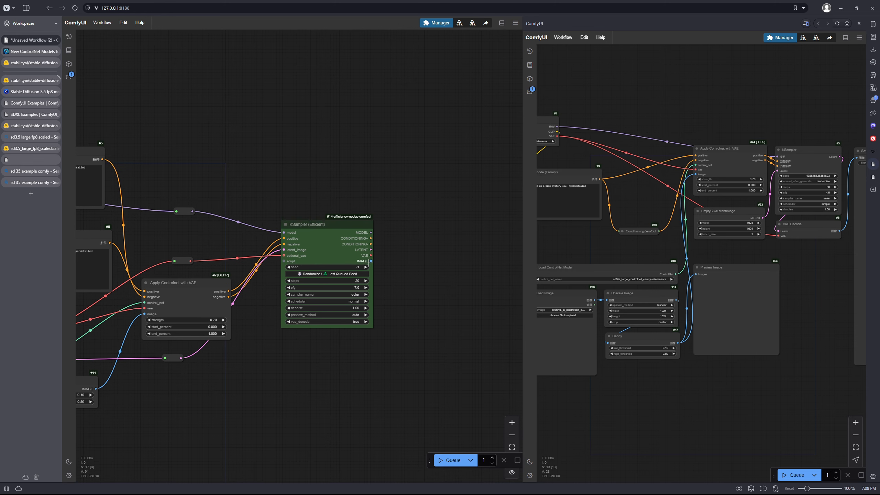
left_click(357, 322)
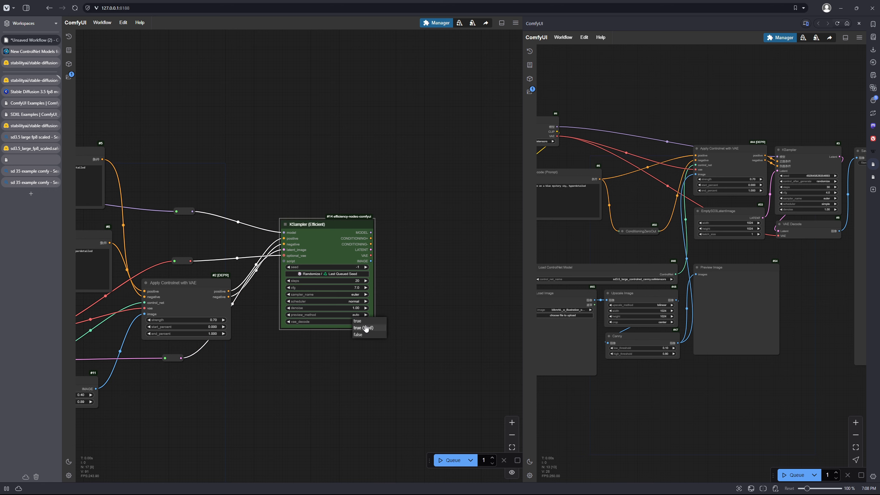
left_click(366, 328)
Route KSampler (Efficient)'s IMAGE output through a new reroute into a new Preview Image node.
mouse_move(370, 255)
left_mouse_down()
mouse_move(387, 254)
mouse_move(376, 261)
left_mouse_up()
left_click_drag(433, 263, 364, 239)
left_click(443, 280)
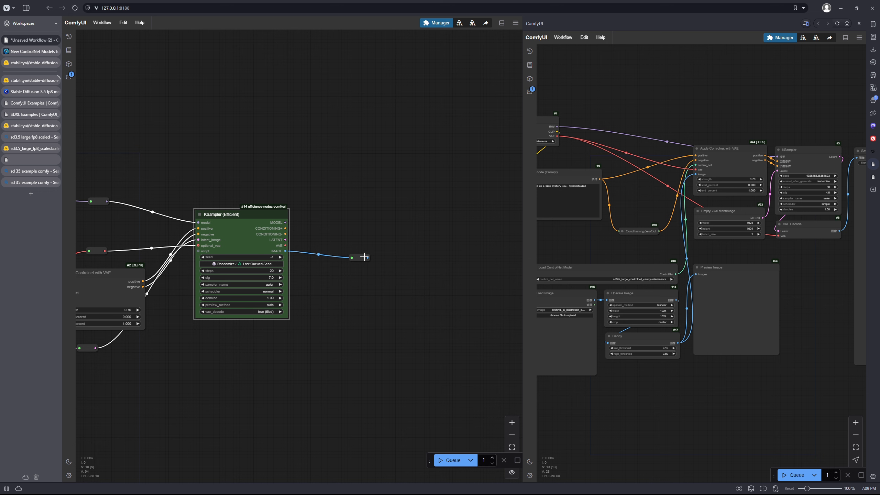
double_click(419, 255)
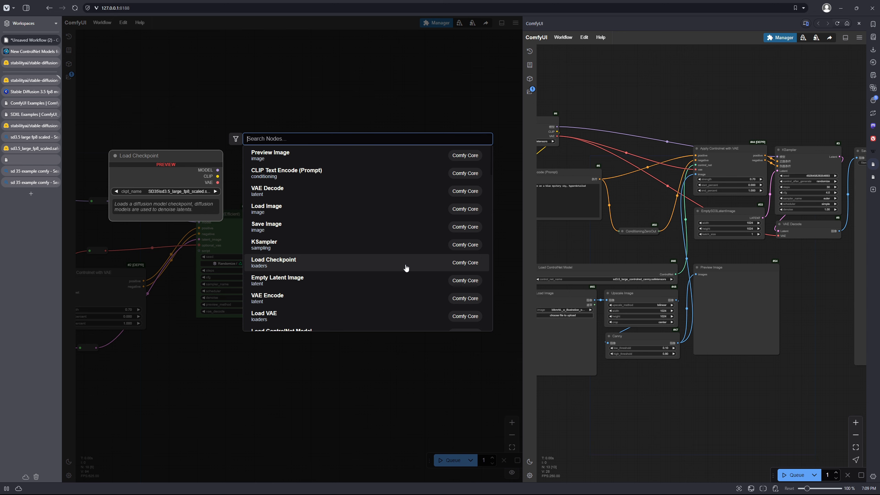
left_click(384, 155)
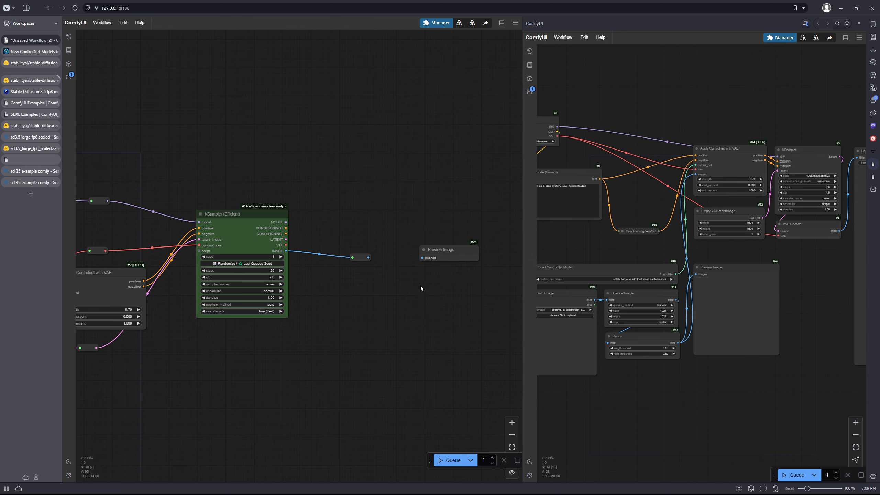
left_click_drag(368, 257, 423, 257)
Add a Save Image node below Preview Image and connect the rerouted image line to its images input.
double_click(408, 285)
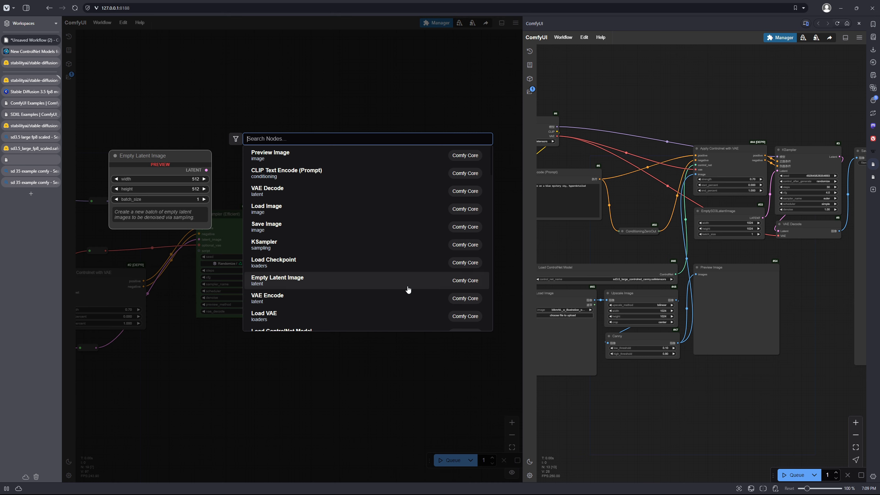
type("save")
left_click(354, 162)
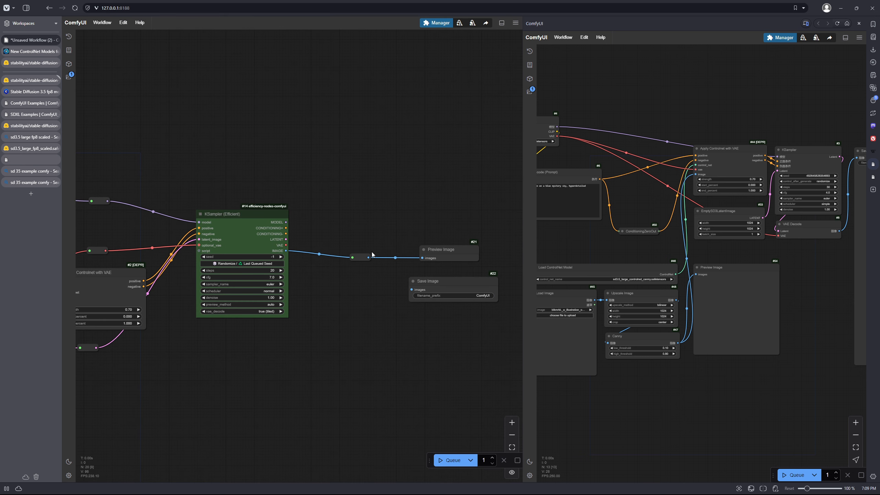
left_click_drag(368, 257, 413, 296)
Move Preview Image above the image reroute and enlarge it, and arrange Save Image beneath it.
left_click_drag(434, 251, 337, 98)
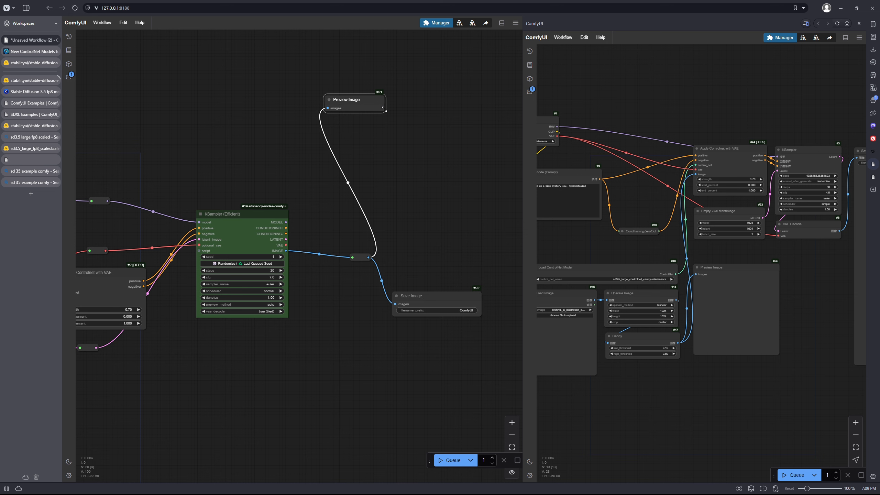
left_click_drag(385, 111, 485, 205)
left_click_drag(464, 295, 497, 369)
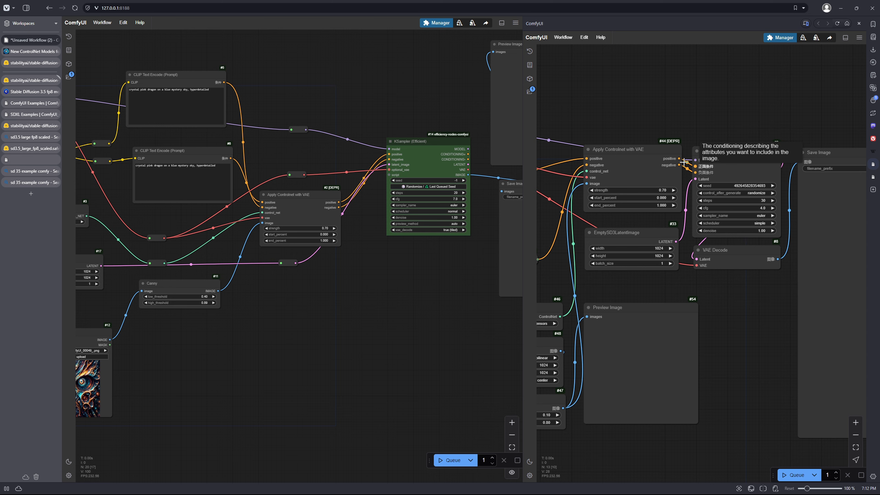
Set KSampler (Efficient)'s cfg to 4, matching the reference workflow's KSampler.
scroll(594, 129, "down", 3)
scroll(674, 180, "up", 2)
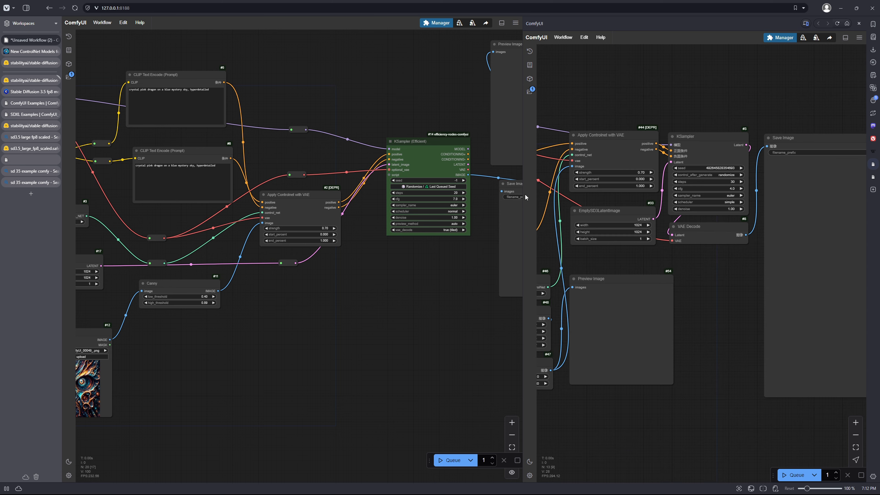
left_click(452, 193)
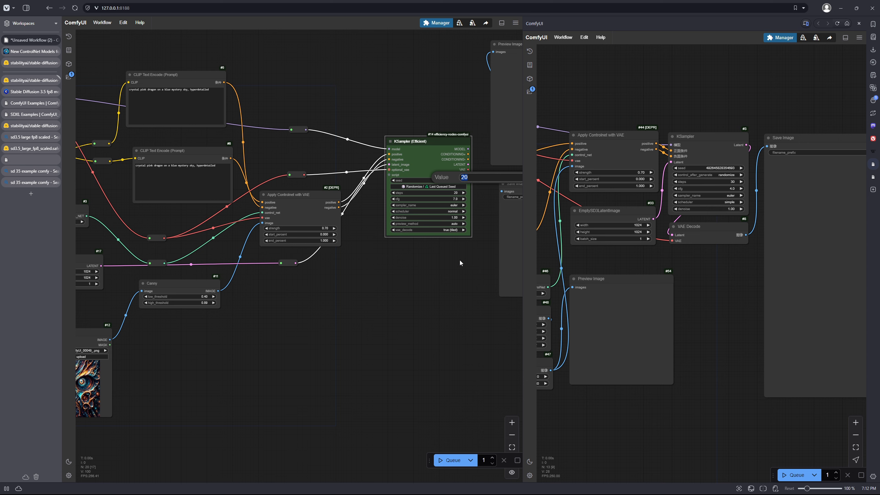
left_click(463, 239)
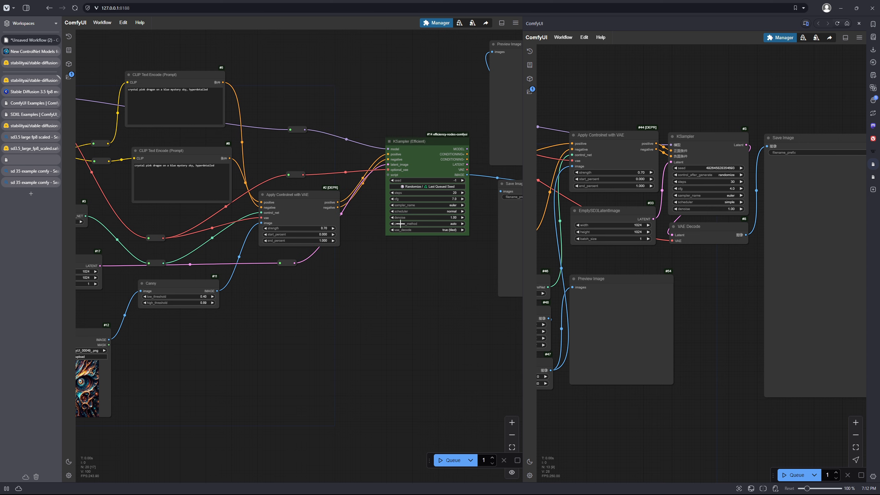
left_click(452, 199)
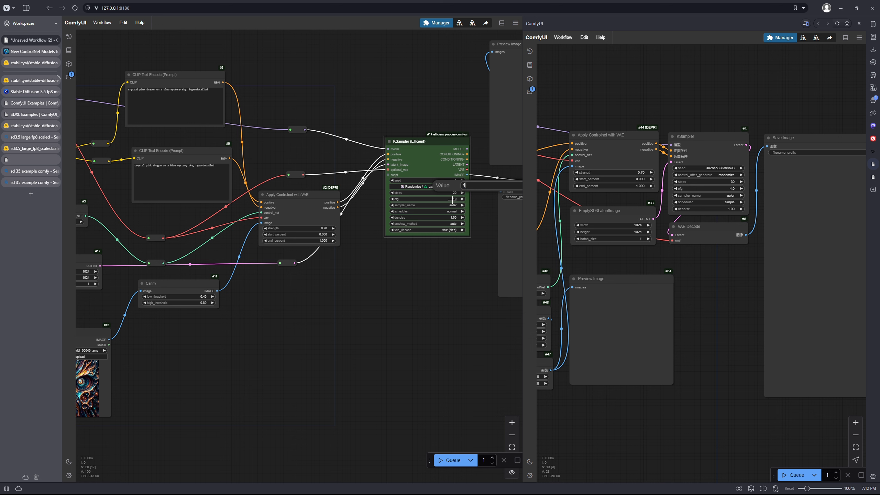
type("4")
key("Return")
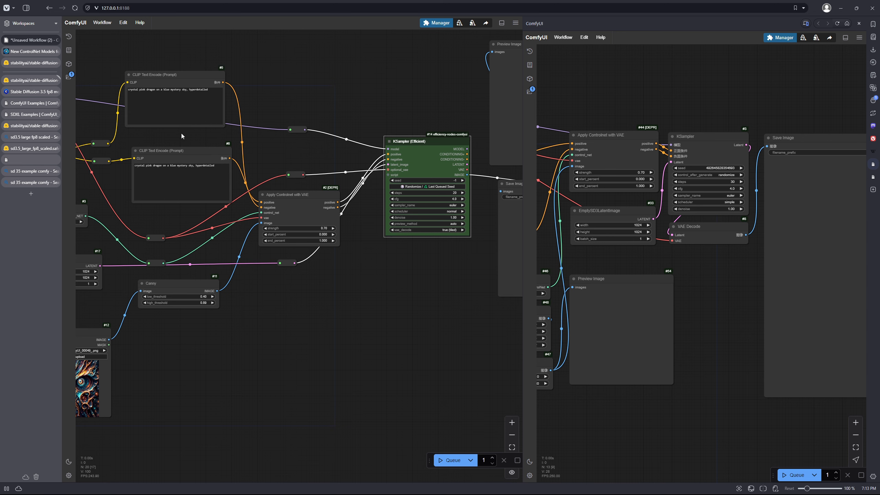
Review the workflow from the prompt nodes through Apply Controlnet with VAE to KSampler (Efficient)'s settings, including its cfg.
left_click_drag(182, 134, 334, 170)
scroll(346, 170, "up", 4)
scroll(389, 211, "up", 4)
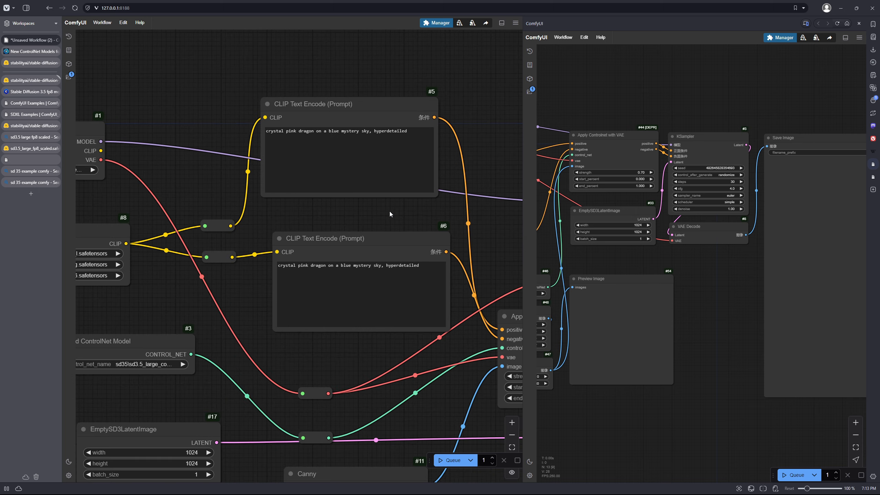
mouse_move(371, 207)
left_mouse_down()
mouse_move(392, 213)
mouse_move(363, 214)
left_mouse_up()
scroll(366, 212, "down", 2)
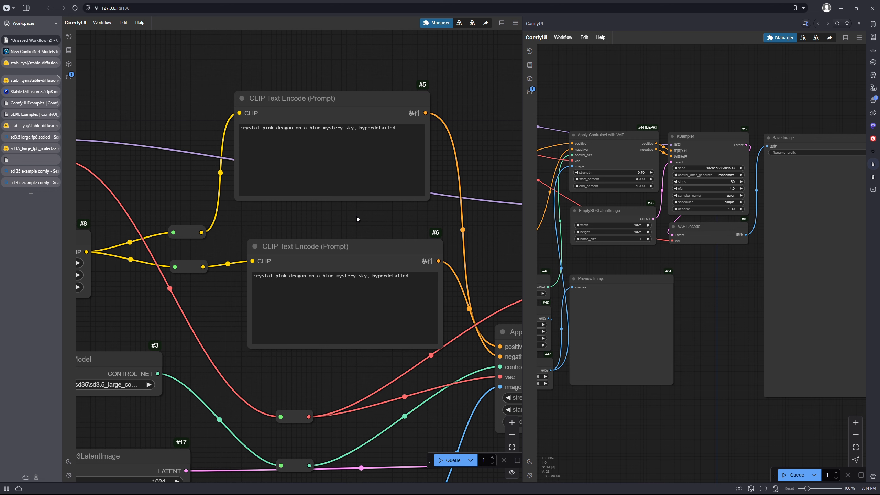
scroll(357, 219, "down", 4)
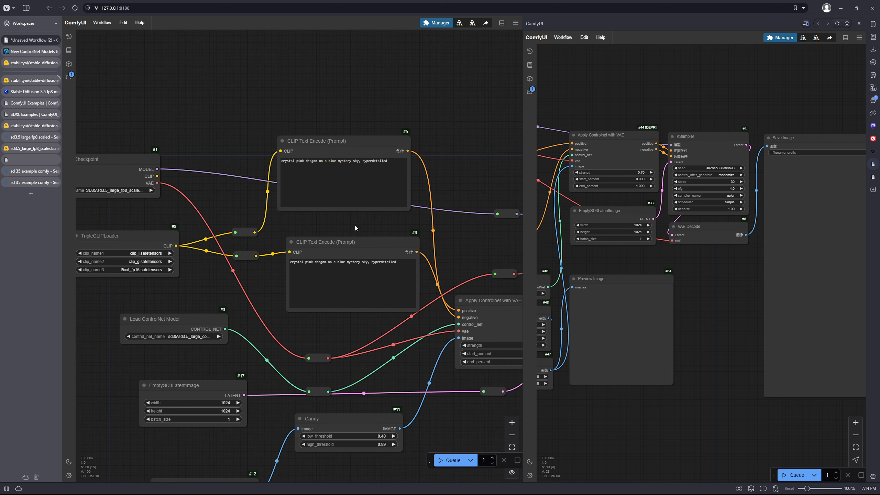
scroll(433, 239, "right", 8)
scroll(432, 239, "down", 3)
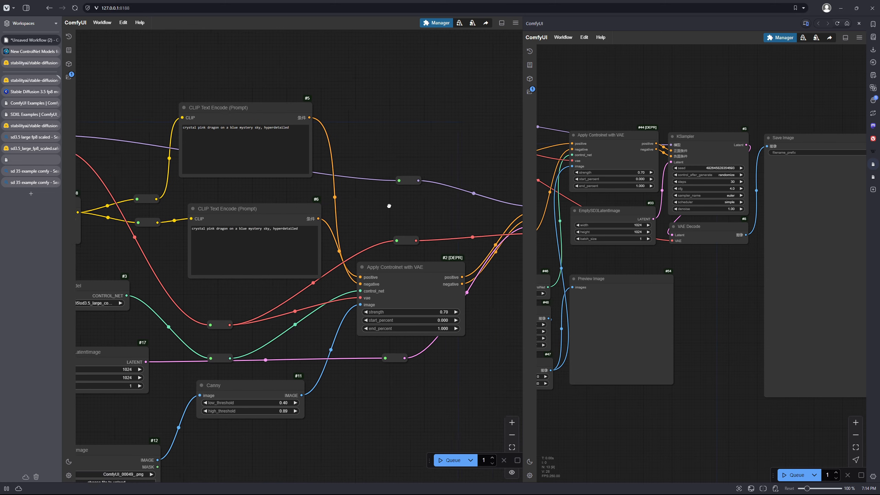
scroll(444, 238, "right", 6)
scroll(444, 238, "down", 4)
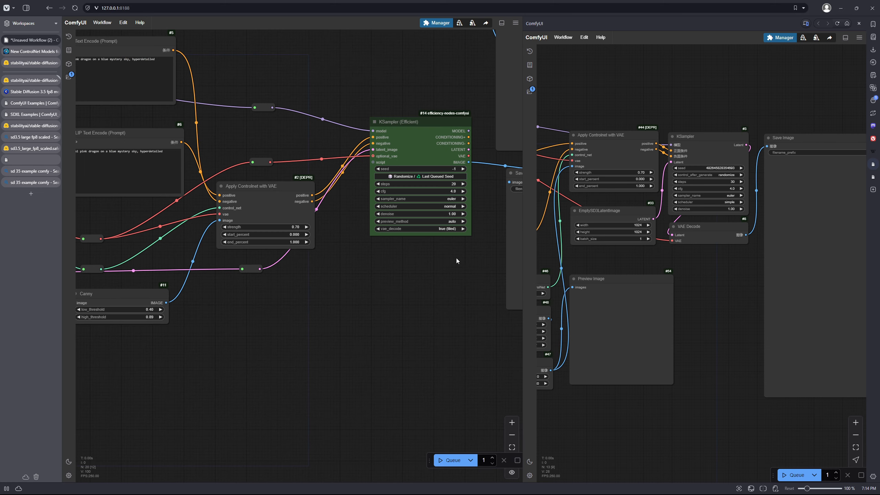
left_click_drag(450, 238, 354, 279)
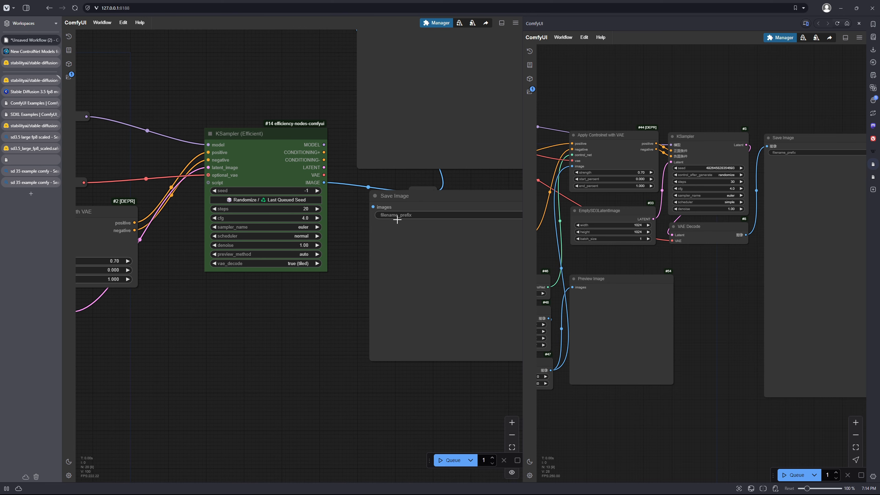
scroll(275, 230, "left", 4)
scroll(251, 246, "down", 3)
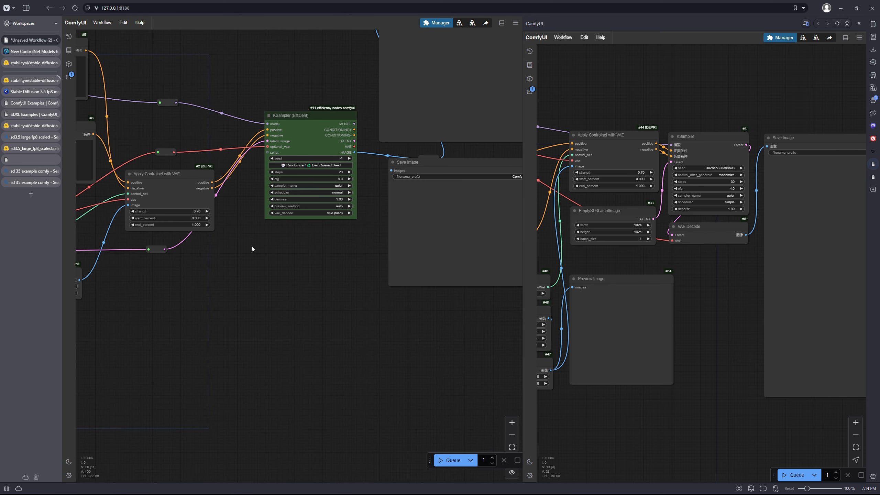
left_click_drag(278, 245, 329, 267)
scroll(362, 260, "up", 2)
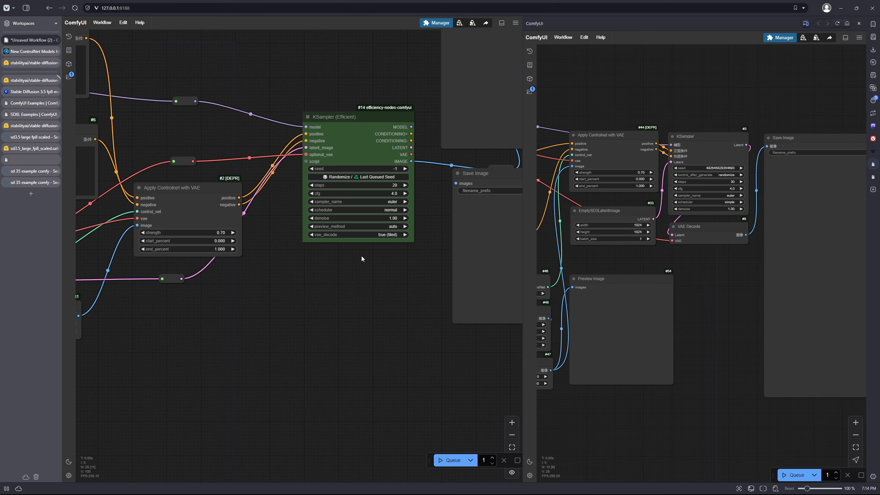
scroll(362, 258, "up", 1)
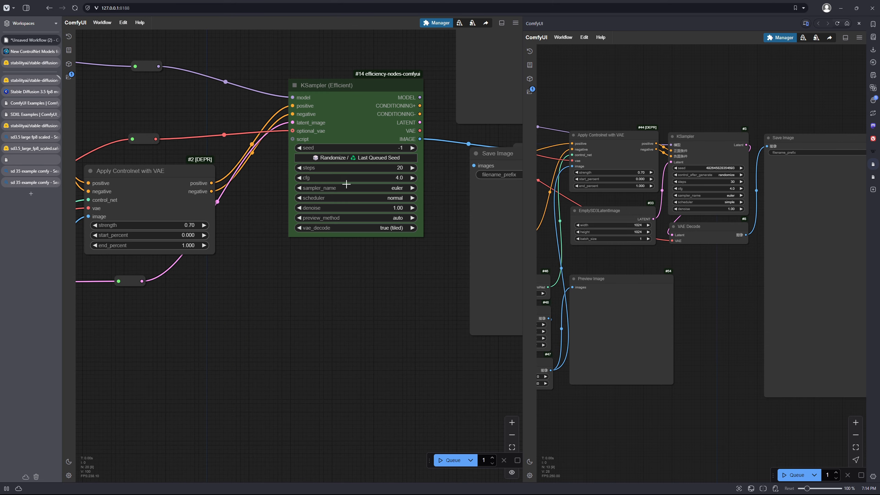
left_click(398, 177)
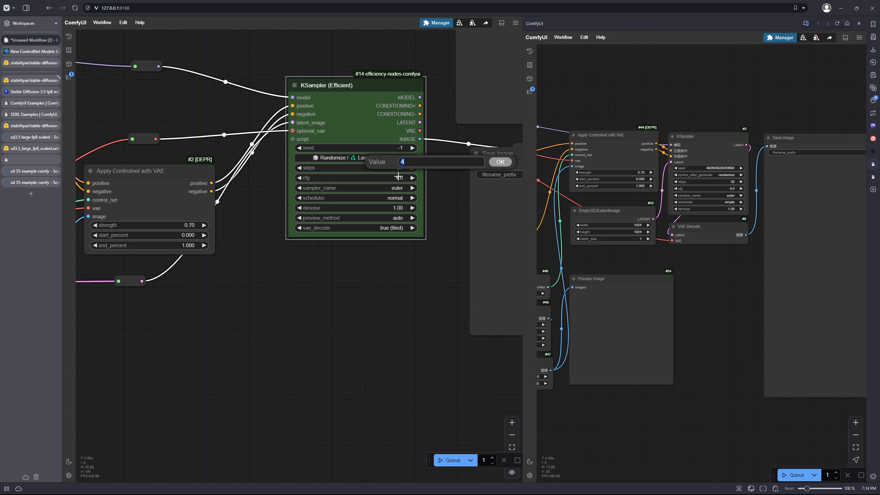
left_click(412, 255)
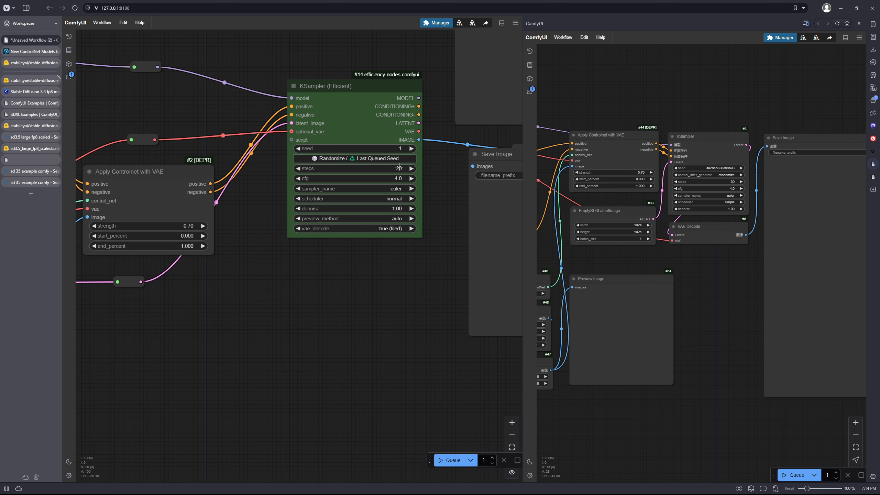
Raise KSampler (Efficient)'s steps to 25.
left_click_drag(399, 167, 398, 168)
scroll(377, 266, "down", 6)
scroll(378, 264, "up", 4)
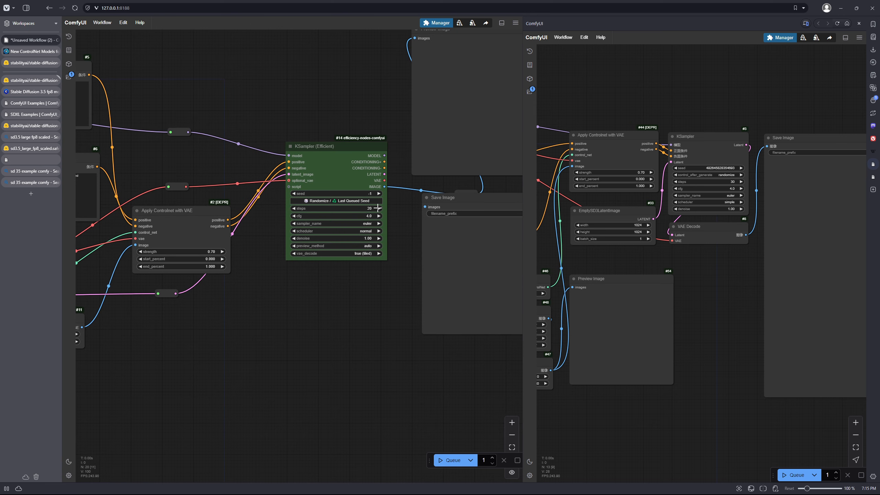
left_click(378, 208)
left_click(378, 207)
left_click(378, 208)
left_click(378, 208)
left_click(377, 208)
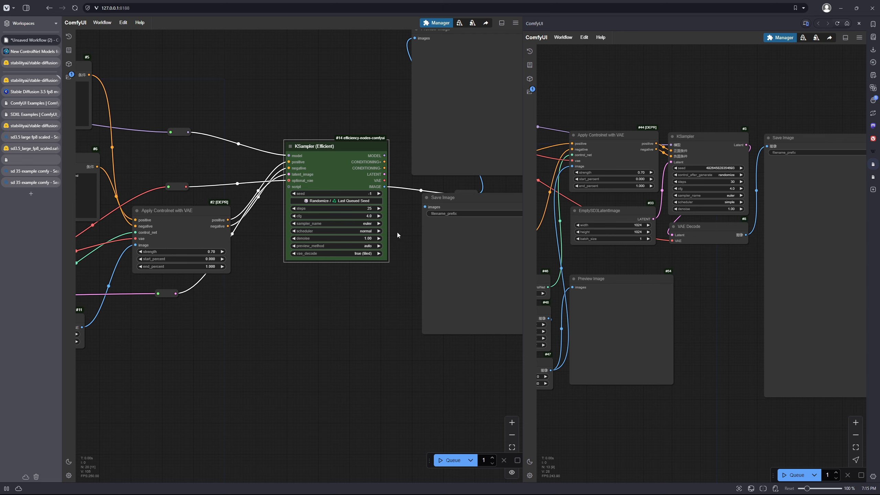
Replace the lower CLIP Text Encode prompt with "The image is an error or rejected" and nudge that node slightly under the upper one.
left_click_drag(363, 168, 359, 160)
scroll(223, 283, "left", 10)
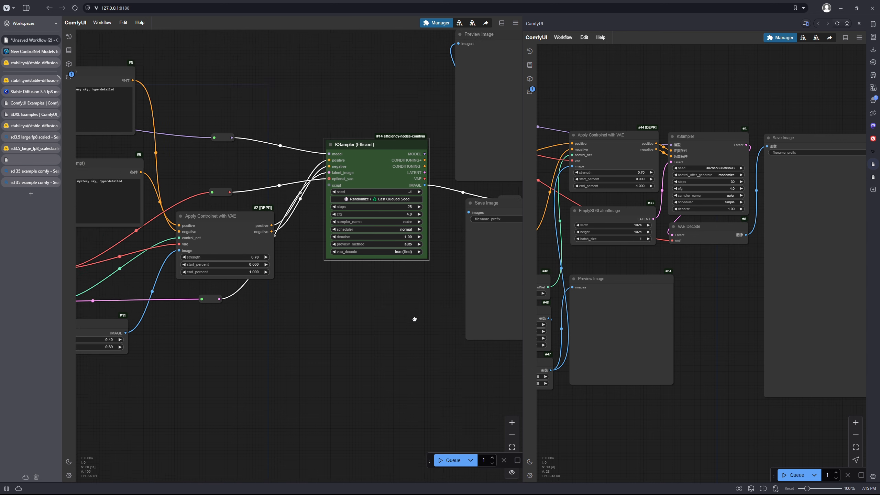
scroll(222, 284, "left", 6)
scroll(223, 283, "up", 2)
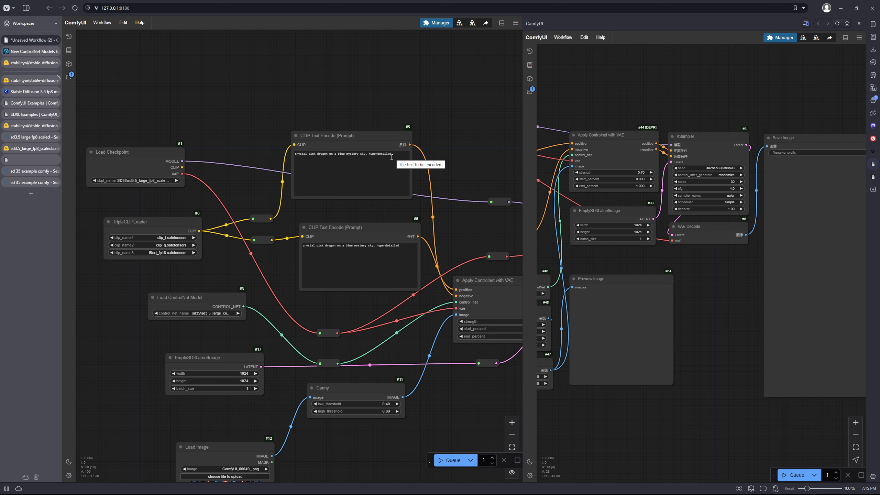
left_click(309, 157)
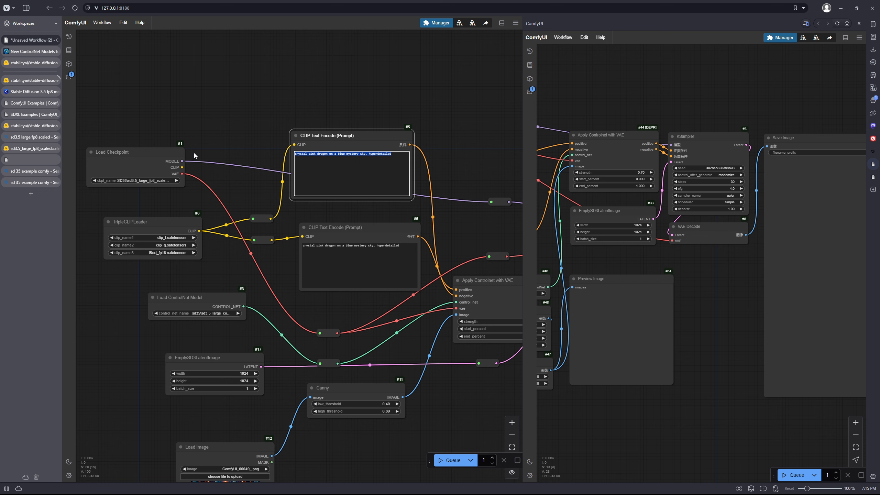
left_click(371, 249)
key("ctrl+a")
key("BackSpace")
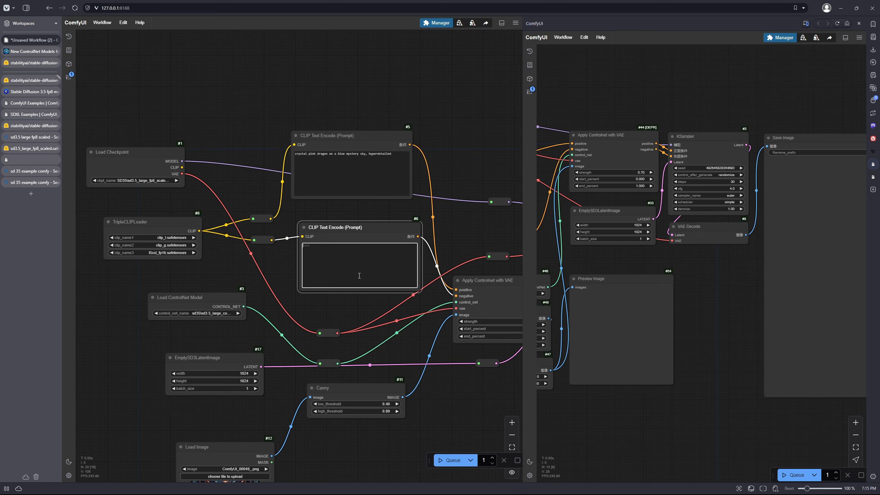
type("Th")
left_click_drag(363, 246, 300, 236)
left_click_drag(368, 228, 364, 231)
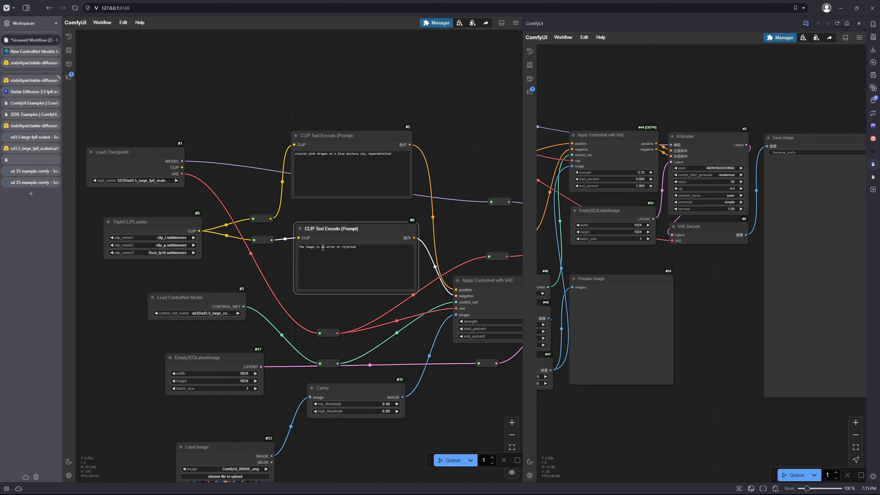
Reword the upper CLIP Text Encode prompt as "The image displays a crystal pink dragon on a blue mystery sky, an is hyperdetailed".
left_click(295, 153)
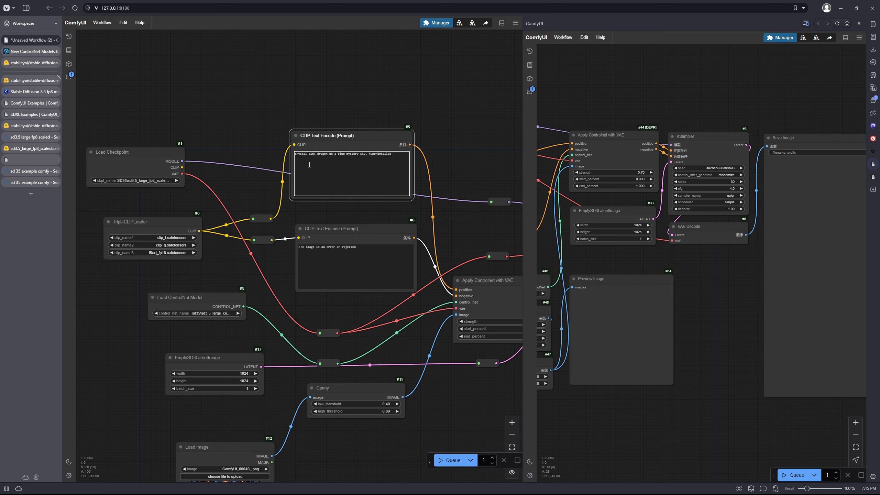
type("The image d")
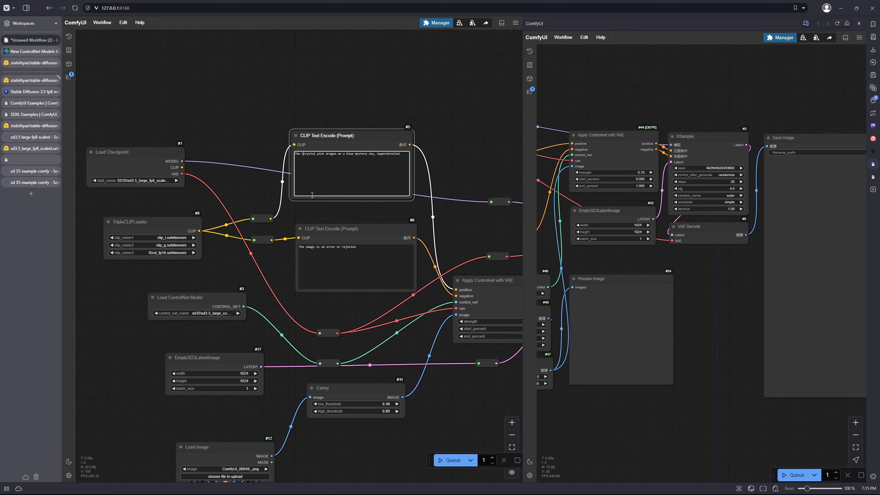
type("isplays a")
type("is")
Space the output nodes apart, with Preview Image slightly higher and Save Image below it, clear of their shared reroute.
scroll(270, 174, "down", 3)
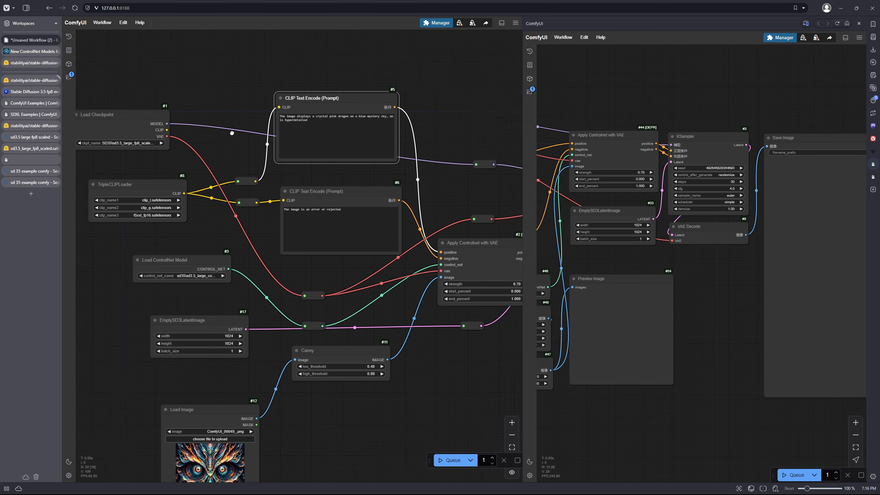
left_click_drag(474, 309, 408, 287)
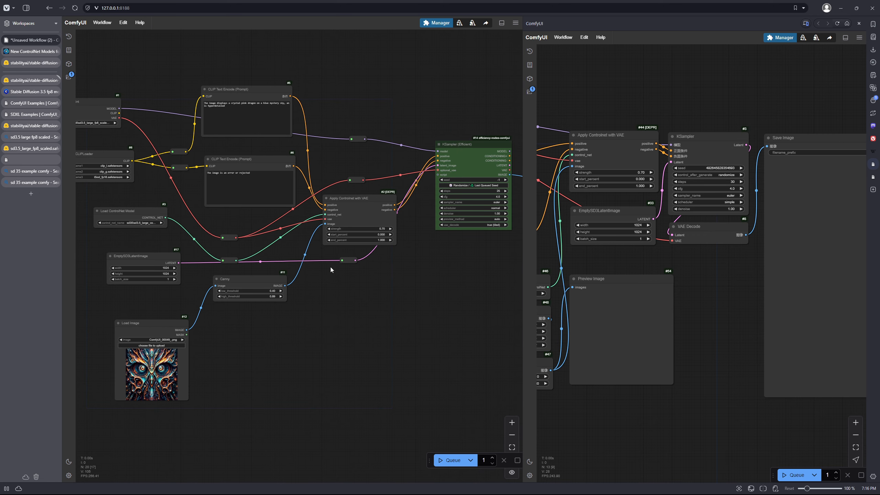
left_click_drag(315, 318, 338, 324)
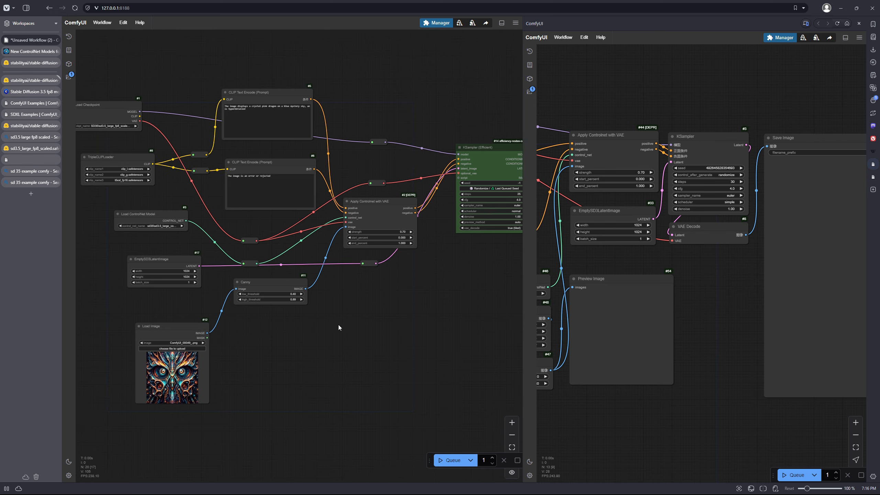
scroll(340, 328, "down", 1)
scroll(391, 334, "right", 3)
scroll(381, 314, "right", 3)
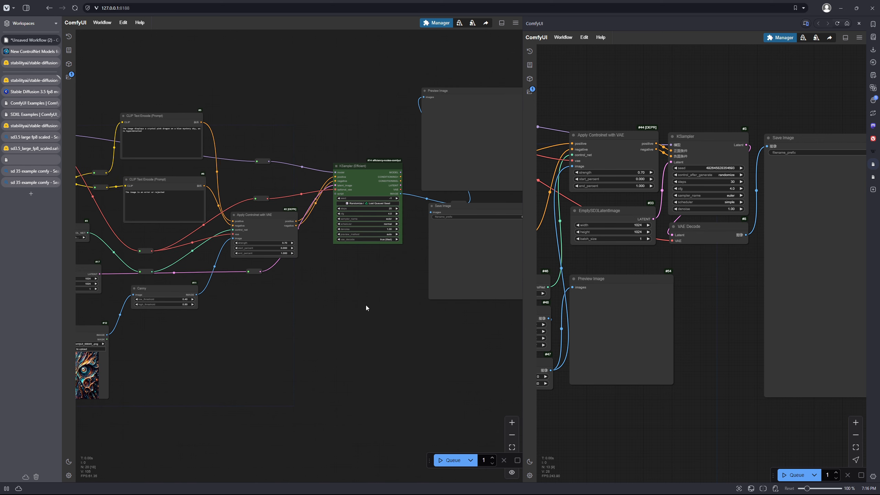
left_click_drag(469, 241, 502, 285)
mouse_move(453, 147)
left_mouse_down()
mouse_move(492, 157)
mouse_move(486, 143)
mouse_move(446, 133)
left_mouse_up()
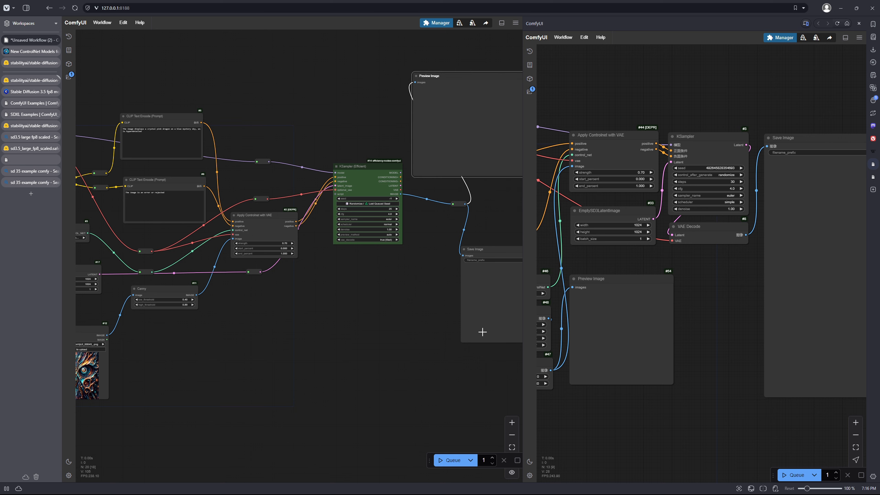
left_click_drag(483, 301, 448, 290)
Queue one run of the workflow and follow its execution through the loader, prompt and Canny nodes.
scroll(381, 323, "down", 3)
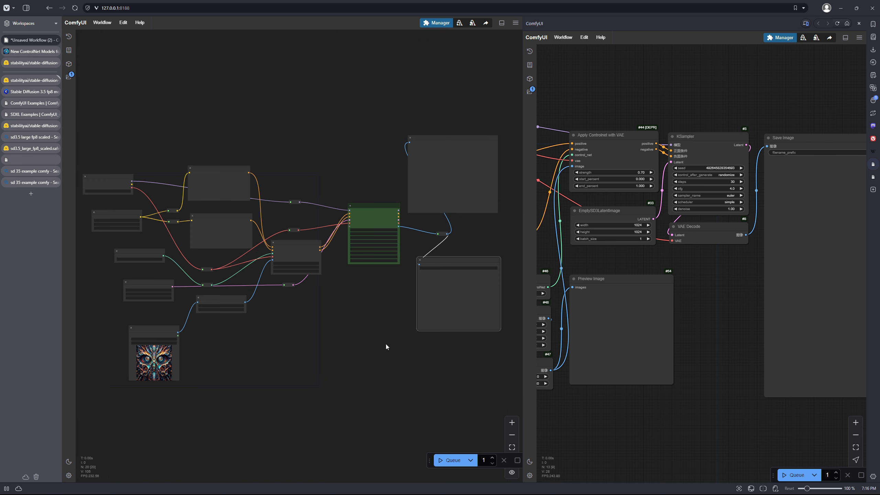
left_click(449, 460)
scroll(147, 243, "up", 2)
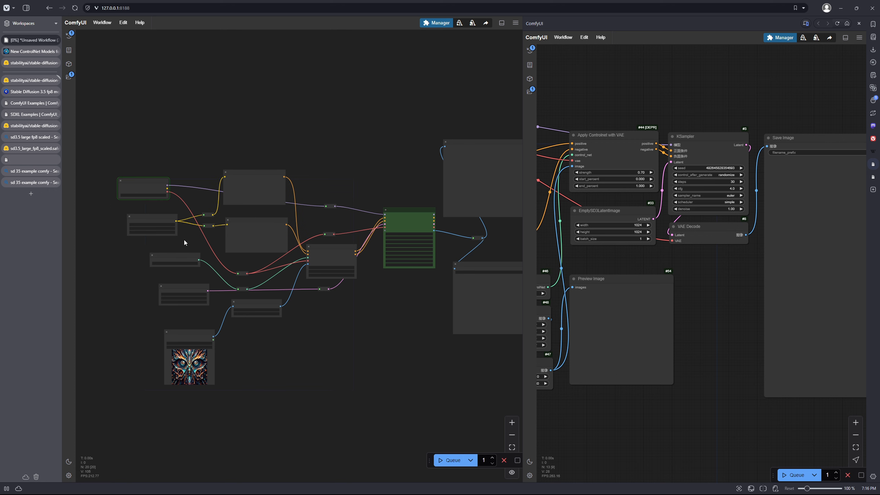
left_click_drag(175, 200, 262, 198)
scroll(196, 200, "up", 2)
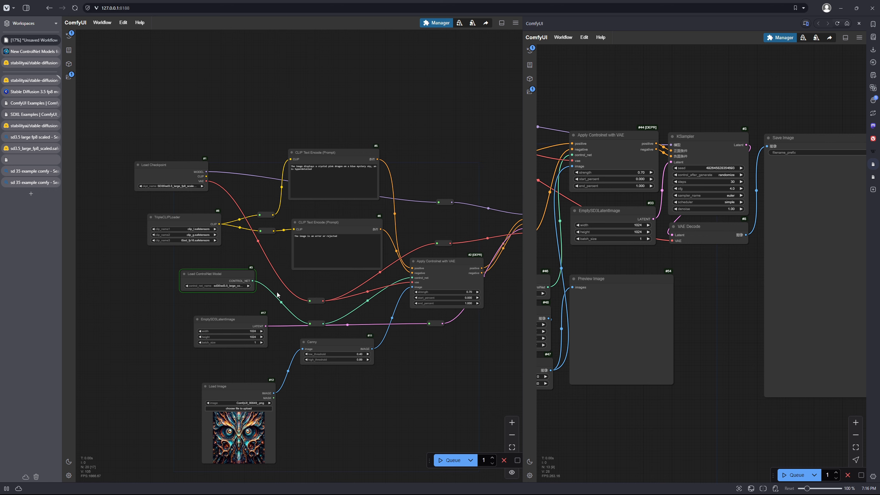
left_click_drag(290, 283, 282, 256)
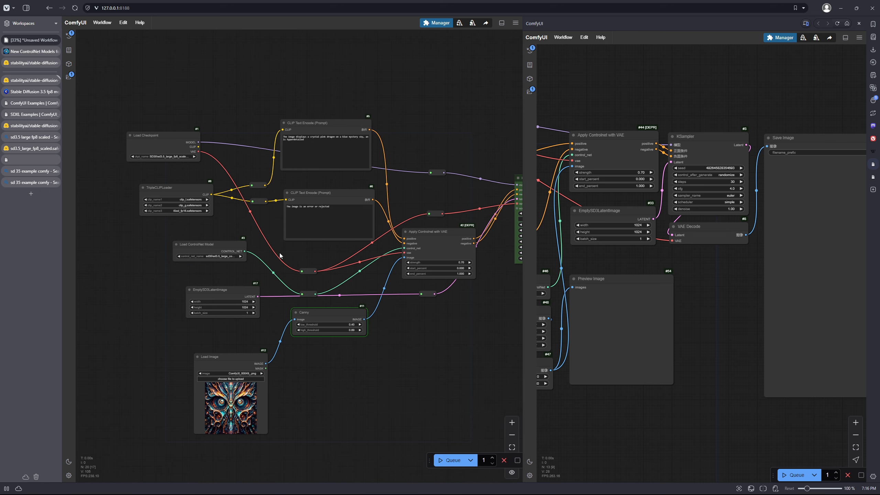
scroll(432, 320, "down", 2)
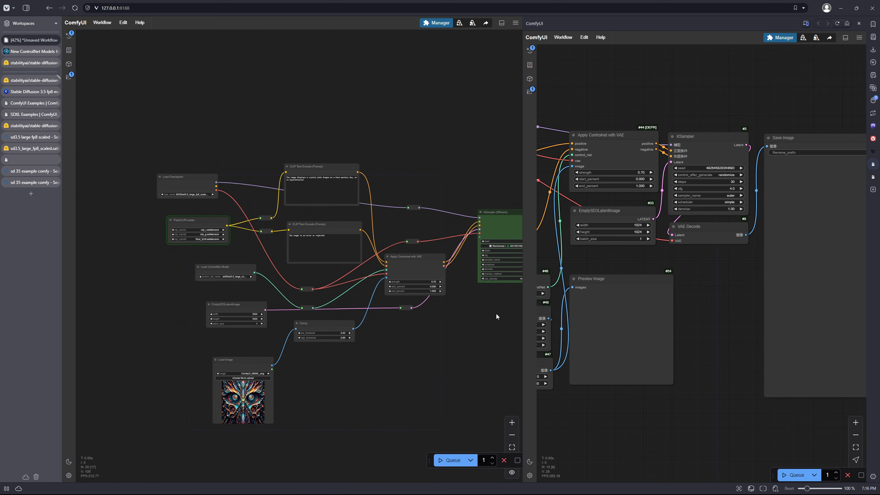
left_click_drag(496, 315, 419, 322)
left_click_drag(298, 337, 368, 348)
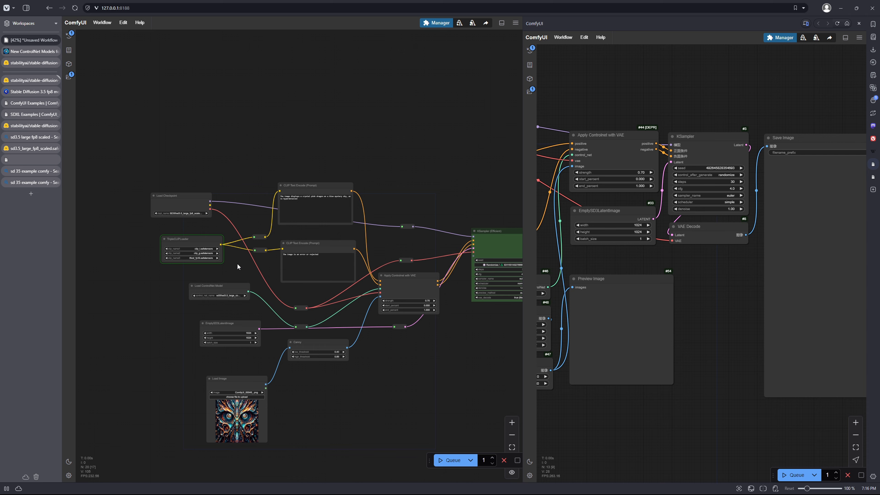
Examine the Load Image source and Canny's low and high thresholds while the workflow runs.
scroll(237, 264, "up", 4)
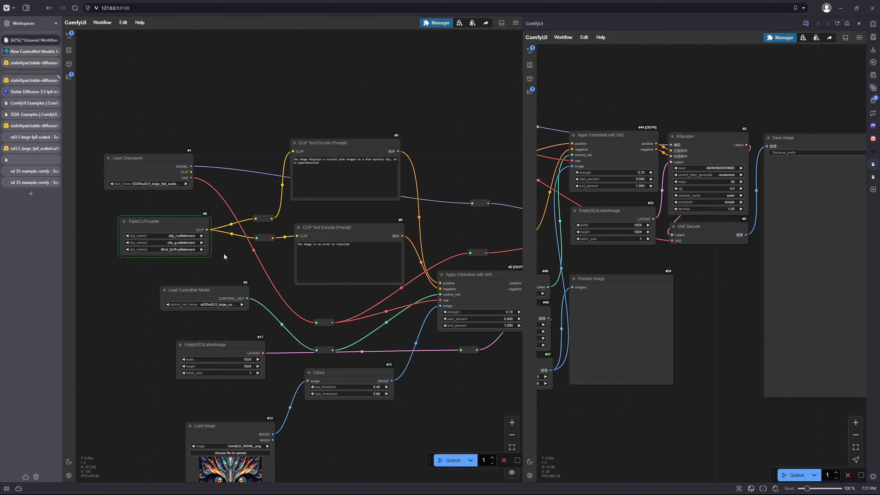
scroll(224, 254, "down", 3)
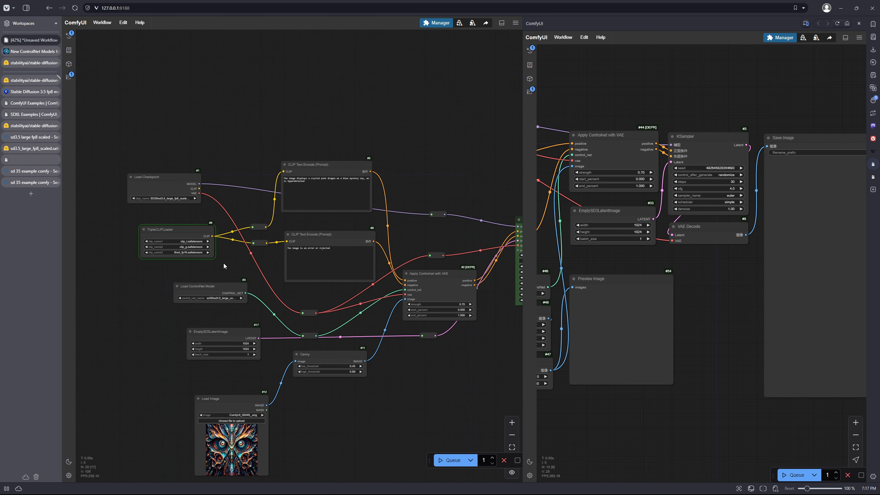
scroll(269, 383, "up", 8)
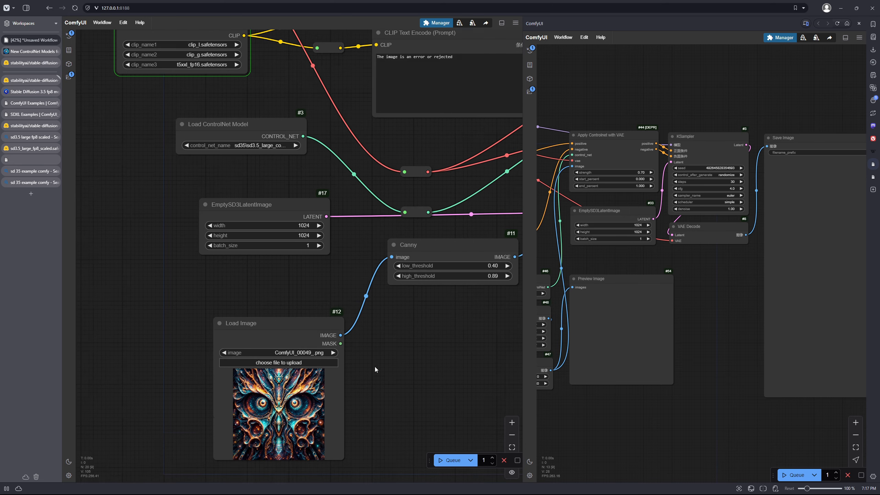
scroll(384, 323, "up", 2)
left_click_drag(387, 319, 361, 313)
scroll(367, 310, "down", 6)
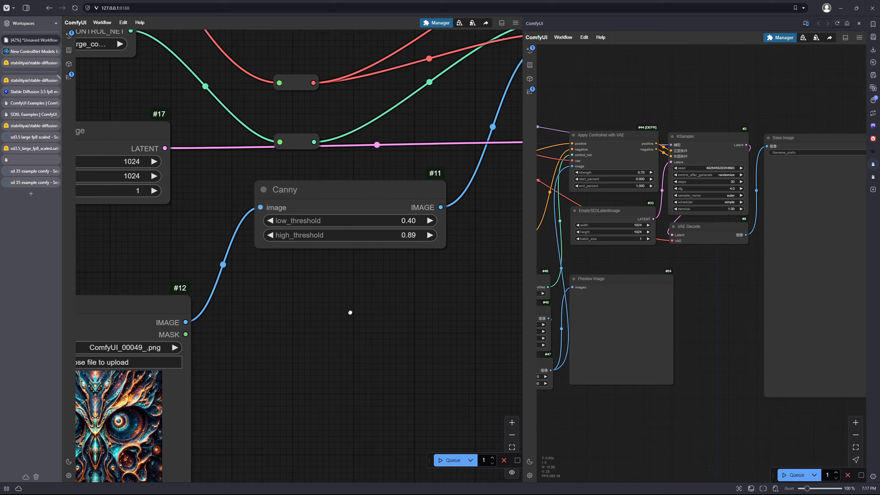
left_click_drag(406, 311, 299, 328)
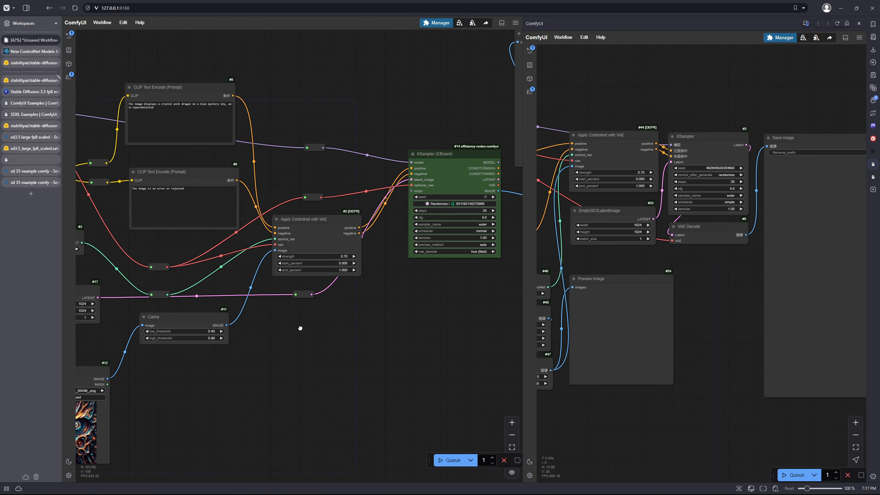
Examine KSampler (Efficient)'s seed, steps, cfg, sampler, scheduler, denoise and VAE decode settings.
scroll(352, 266, "up", 5)
scroll(352, 266, "up", 6)
left_click_drag(335, 304, 297, 413)
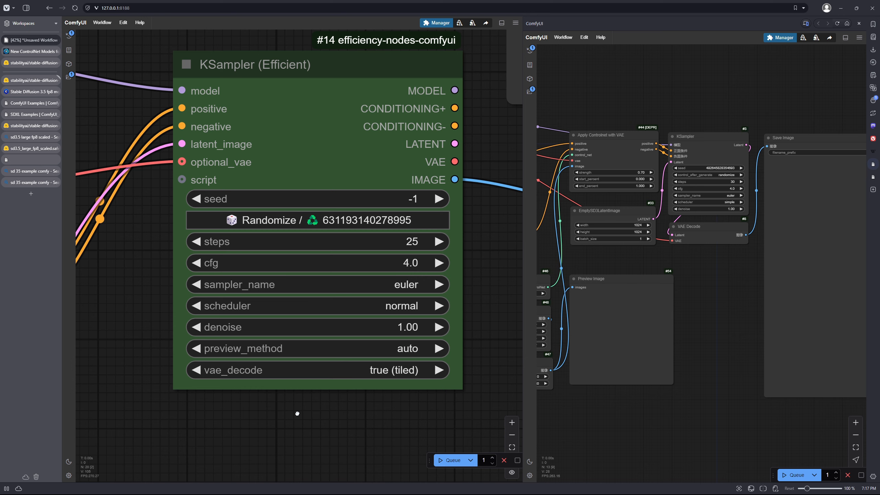
scroll(297, 414, "down", 2)
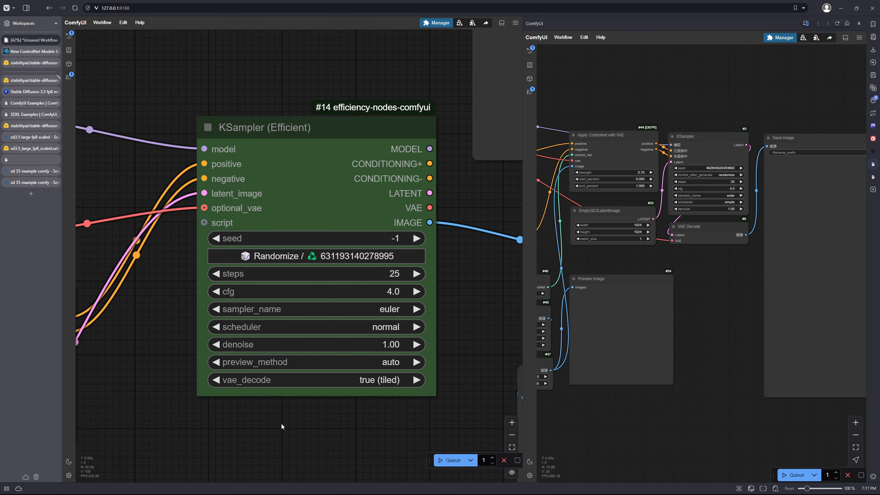
scroll(281, 423, "down", 2)
left_click_drag(224, 429, 466, 298)
scroll(246, 363, "down", 6)
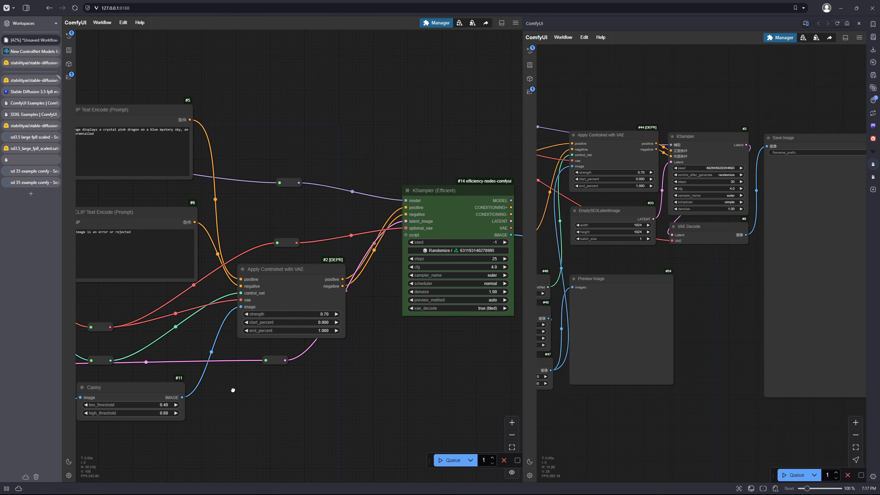
Check the file choices for TripleCLIPLoader's clip_name3 and view the reference workflow's prompt, ControlNet loader and Canny nodes.
left_click_drag(233, 390, 460, 319)
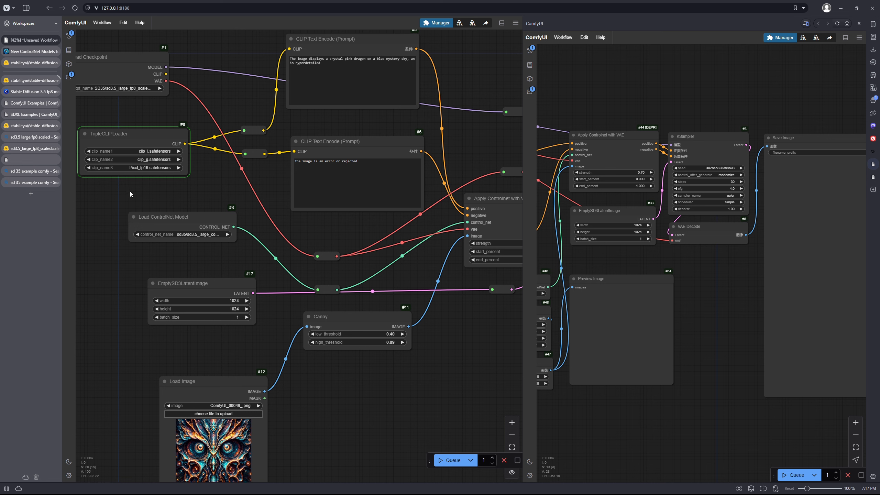
left_click_drag(144, 191, 189, 202)
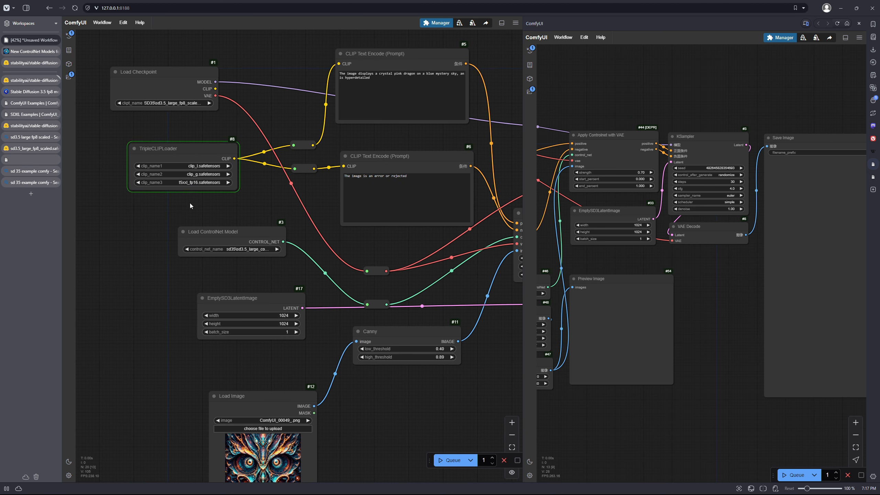
left_click(209, 183)
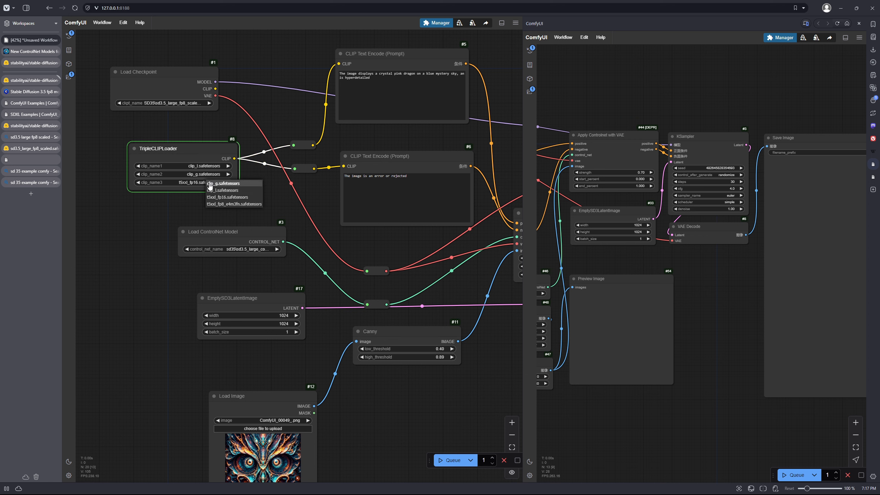
left_click(183, 206)
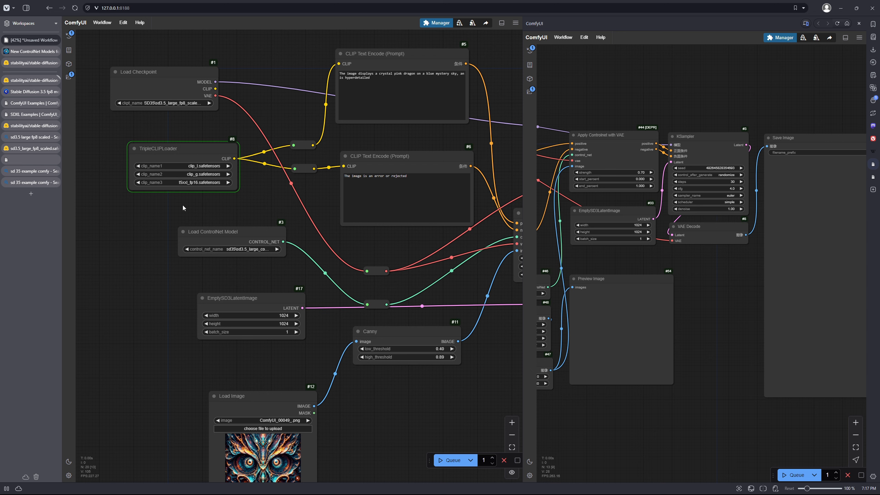
scroll(183, 205, "down", 1)
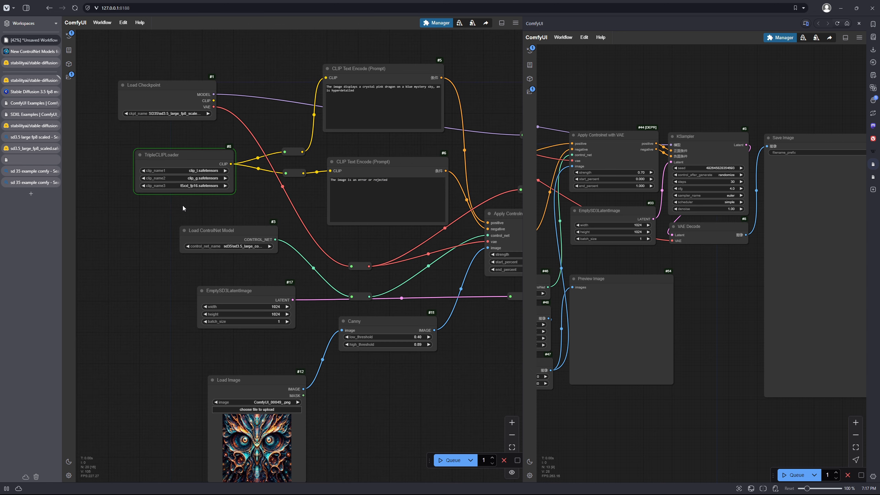
left_click_drag(183, 134, 217, 169)
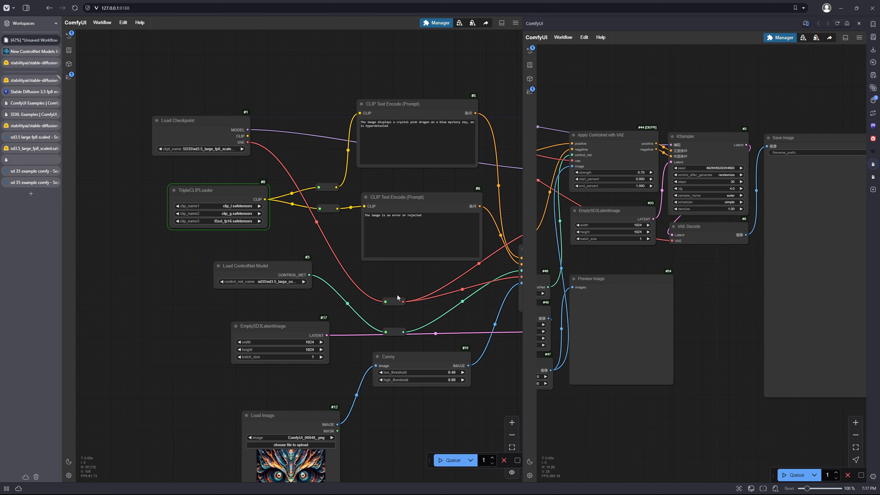
left_click_drag(402, 284, 352, 295)
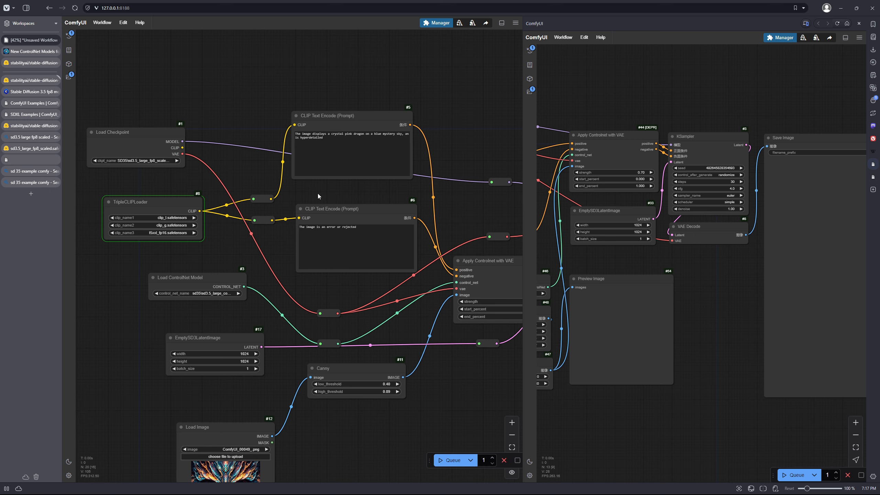
left_click_drag(657, 254, 767, 121)
left_click_drag(609, 281, 706, 291)
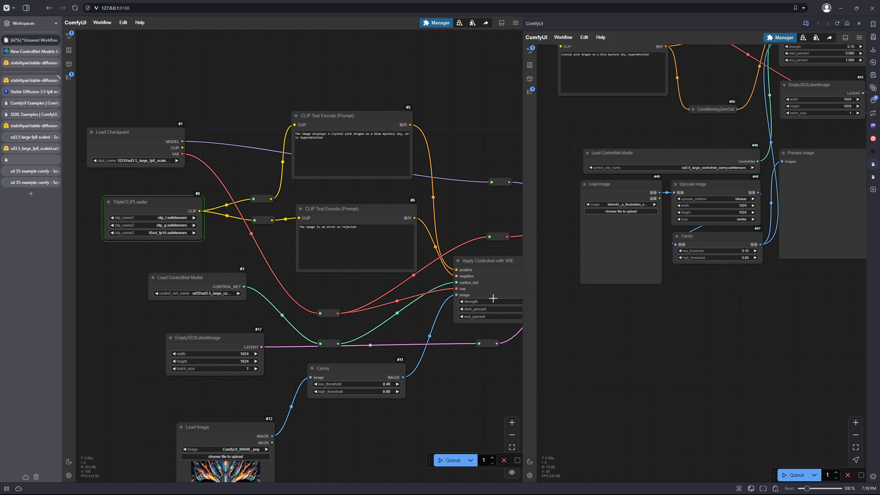
Find a node with "sd3", add CLIPTextEncodeSD3, and place it above the upper CLIP Text Encode node.
scroll(462, 337, "down", 2)
left_click_drag(483, 363, 421, 325)
double_click(400, 362)
type("sd3")
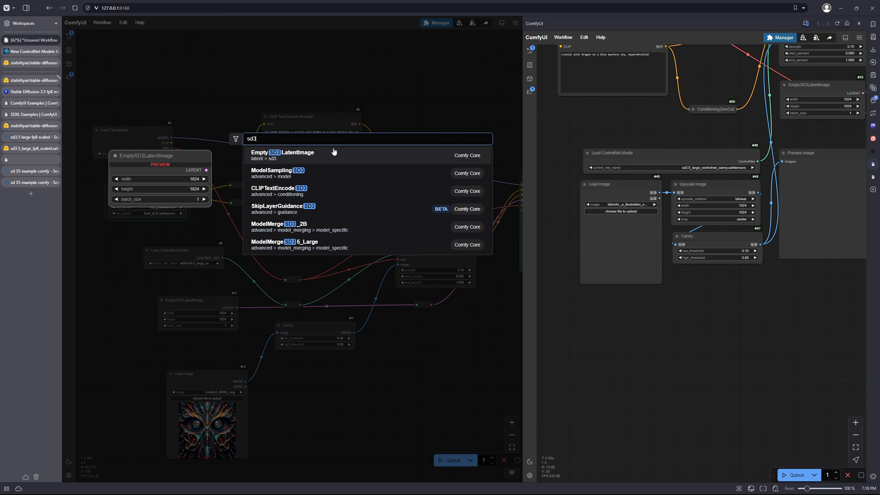
left_click(345, 193)
left_click(432, 377)
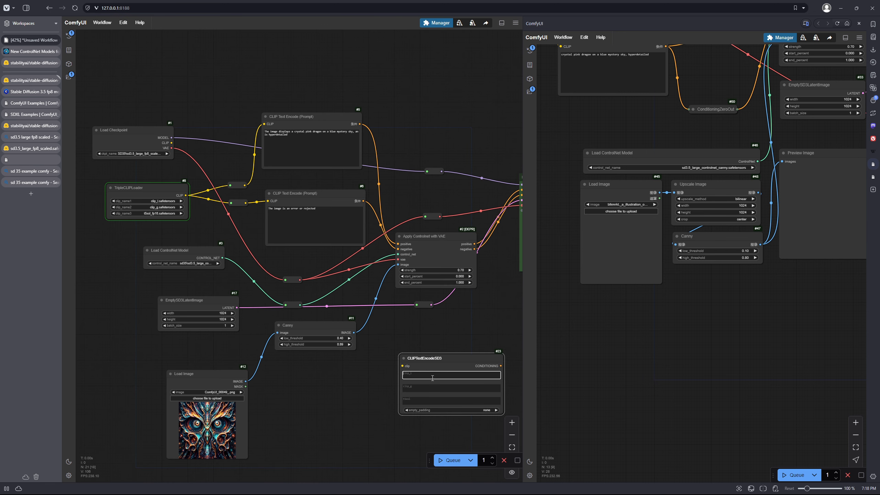
left_click_drag(450, 364, 347, 64)
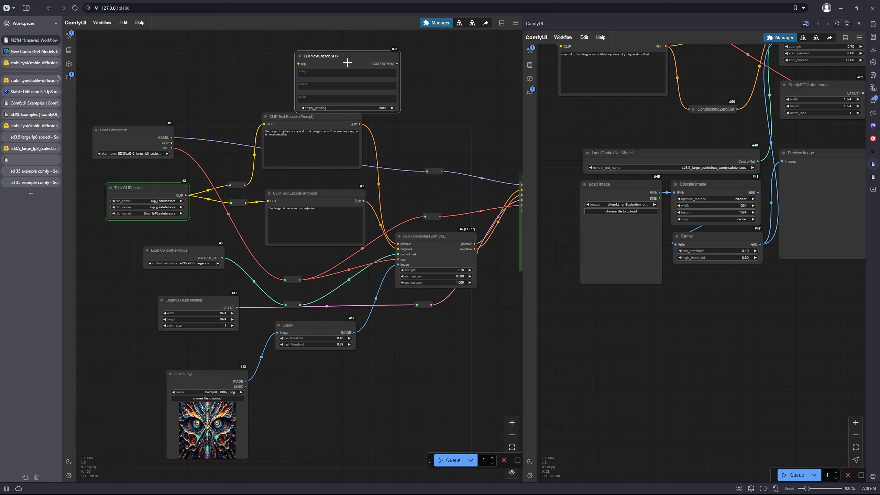
Examine CLIPTextEncodeSD3's three separate text fields and its empty_padding option.
left_click(348, 85)
left_click(351, 100)
left_click(349, 86)
left_click(348, 73)
left_click(353, 90)
left_click(354, 99)
left_click(350, 86)
left_click(348, 74)
left_click(349, 99)
left_click(380, 108)
Shift the CLIPTextEncodeSD3 node slightly so it sits clear above the upper CLIP Text Encode node.
left_click(354, 56)
left_click_drag(353, 63, 342, 54)
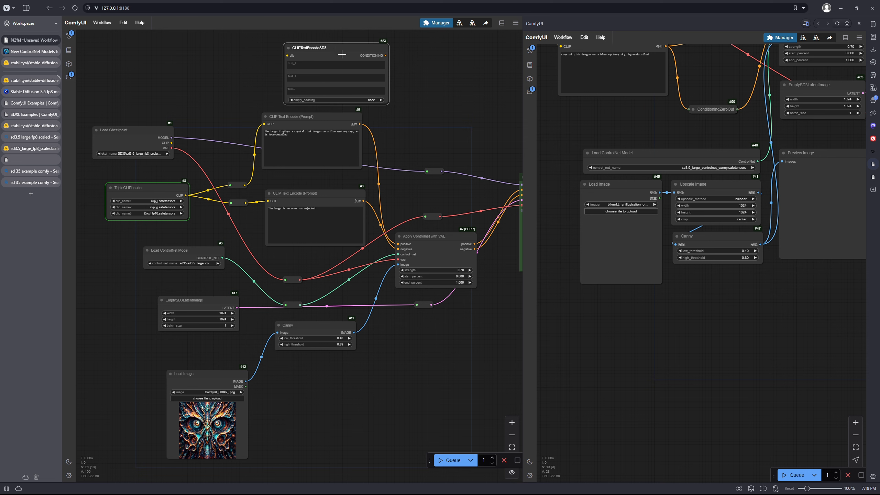
left_click_drag(411, 108, 438, 118)
scroll(476, 109, "down", 1)
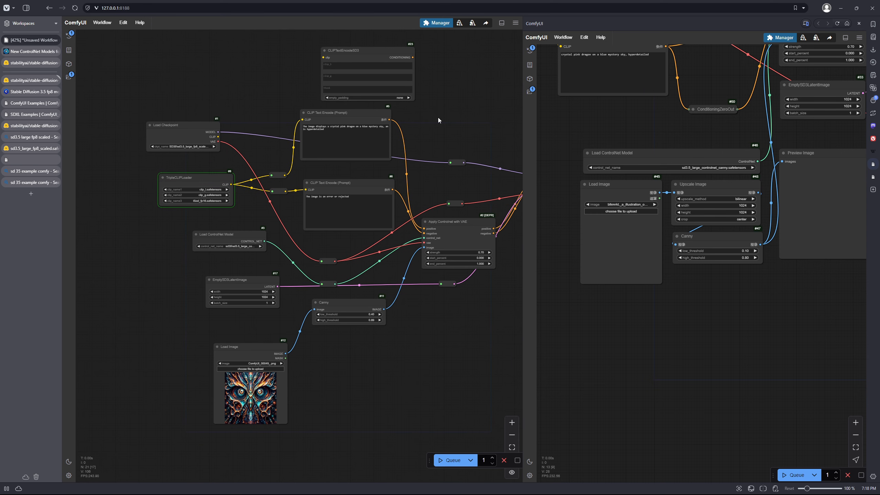
left_click_drag(366, 60, 348, 58)
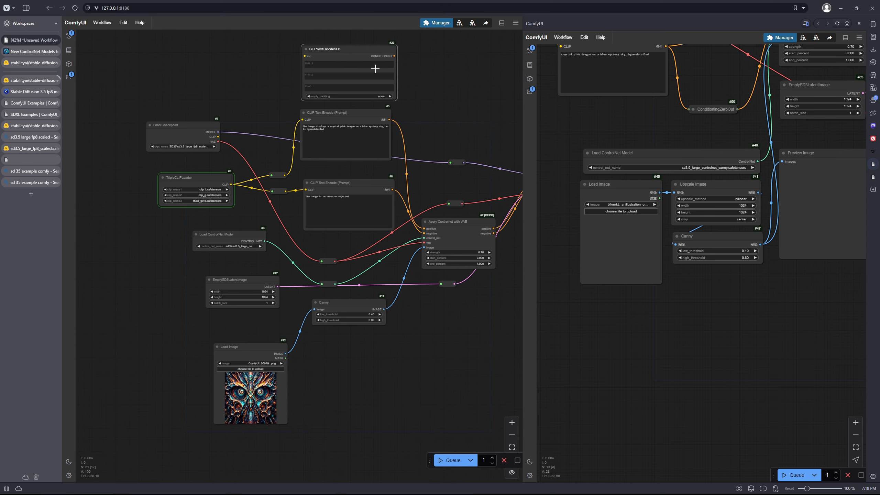
right_click(327, 47)
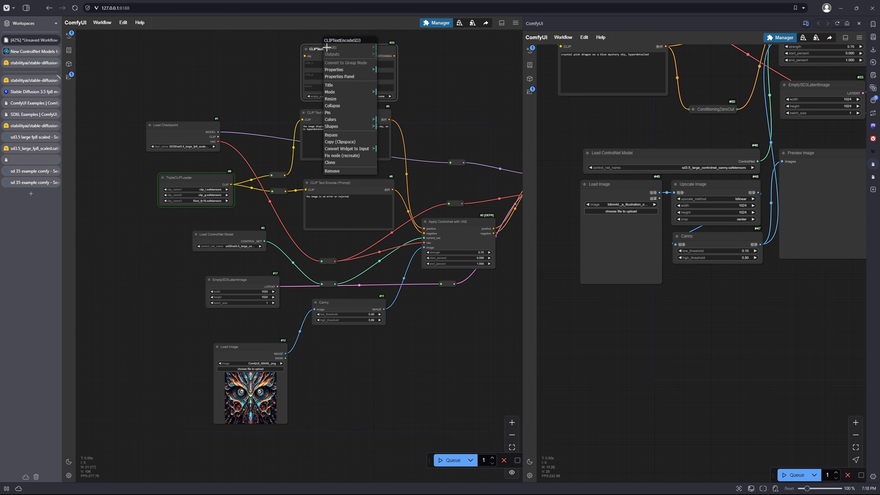
left_click(281, 61)
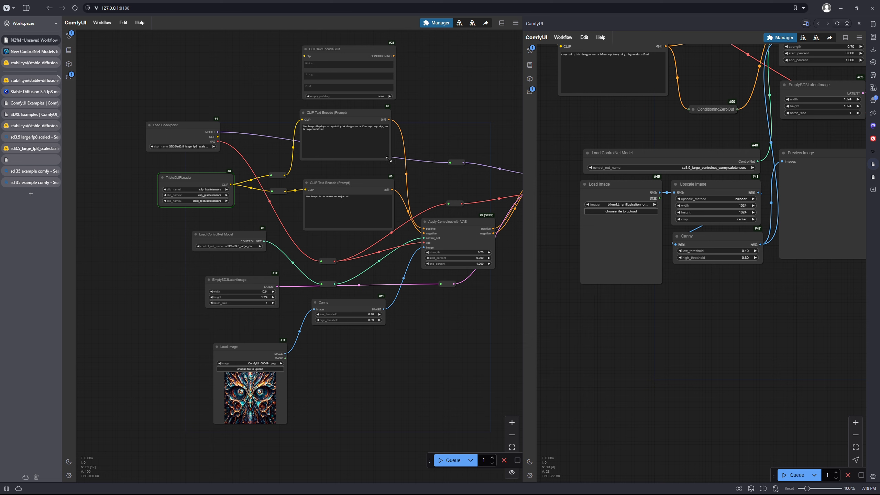
left_click_drag(438, 170, 423, 168)
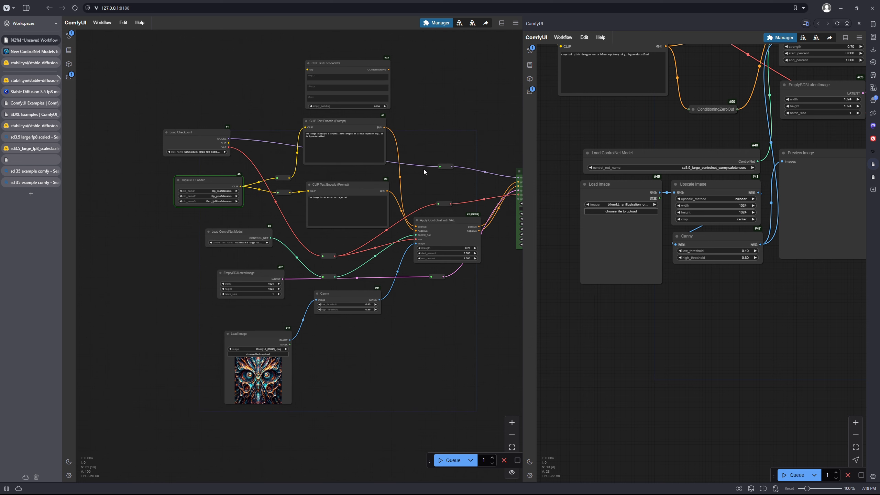
left_click_drag(433, 181, 430, 183)
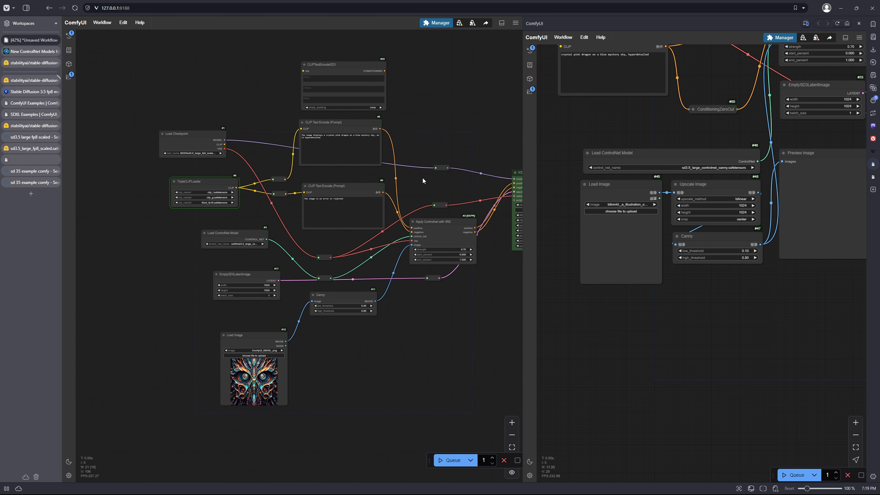
scroll(422, 173, "up", 4)
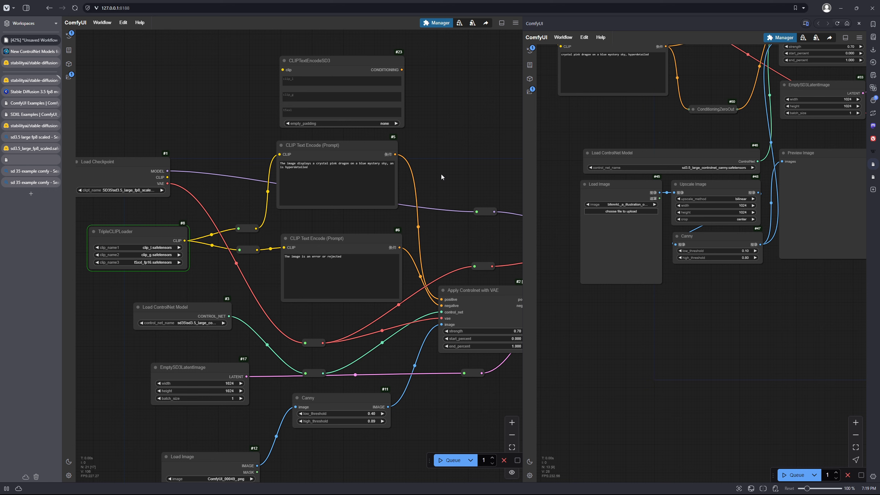
scroll(442, 178, "down", 3)
left_click_drag(441, 172, 393, 183)
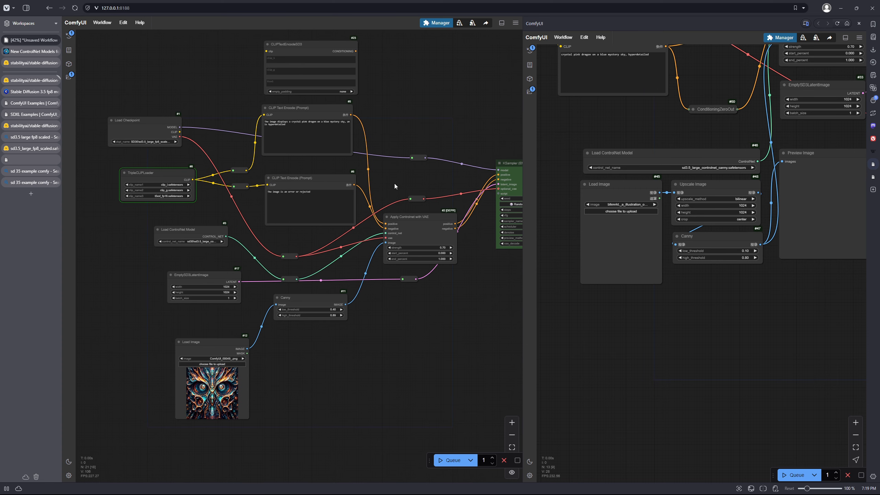
scroll(394, 182, "down", 2)
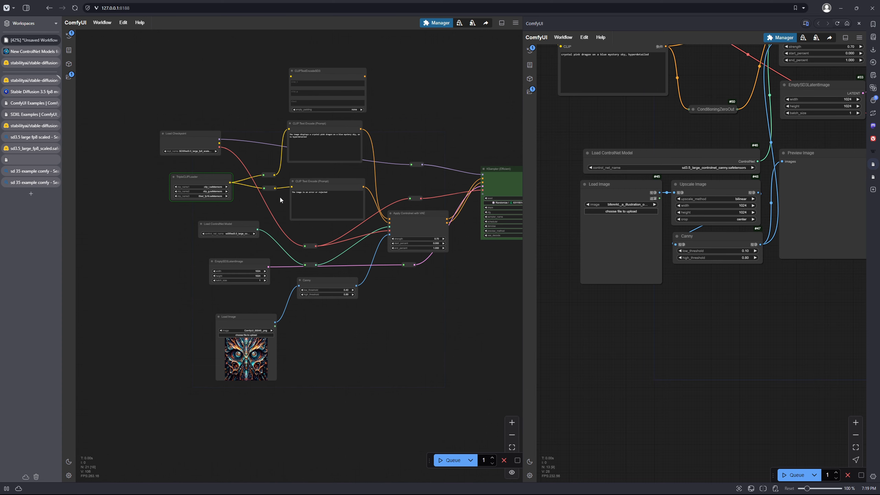
Examine TripleCLIPLoader's three CLIP files and how it feeds the two CLIP Text Encode nodes alongside the ControlNet loader.
left_click_drag(268, 198, 343, 241)
scroll(340, 230, "up", 5)
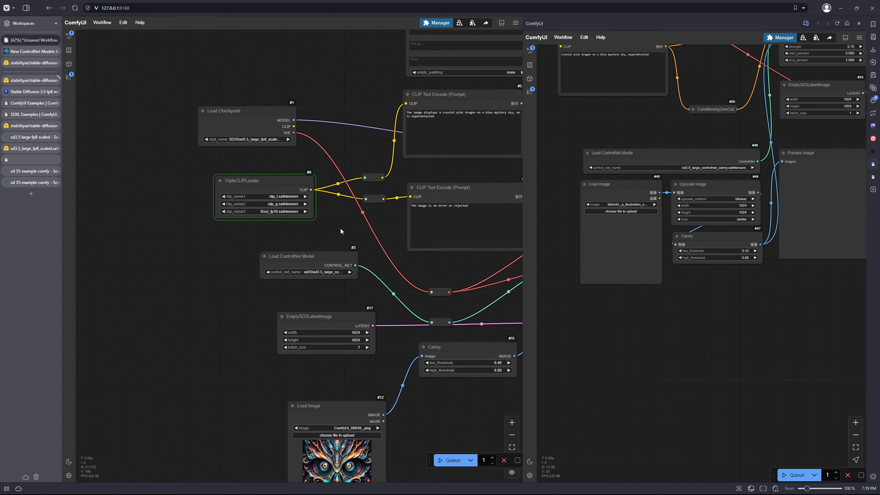
scroll(341, 229, "up", 2)
left_click_drag(341, 230, 247, 237)
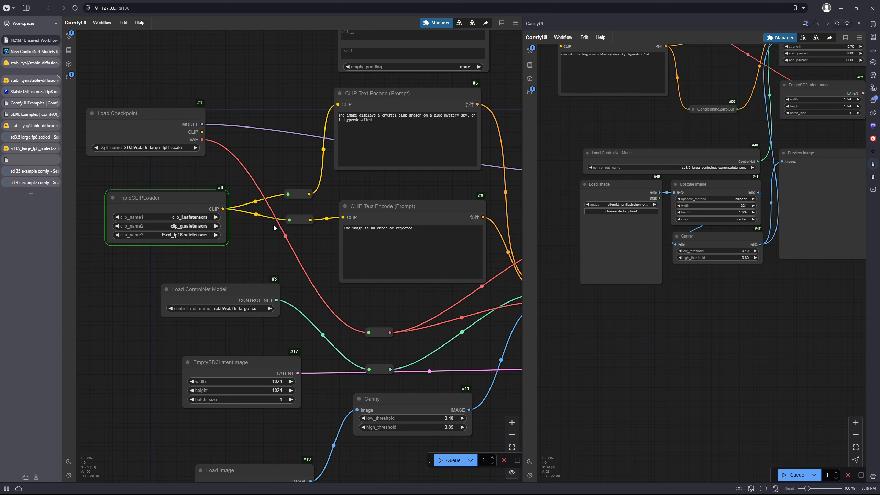
scroll(262, 236, "down", 5)
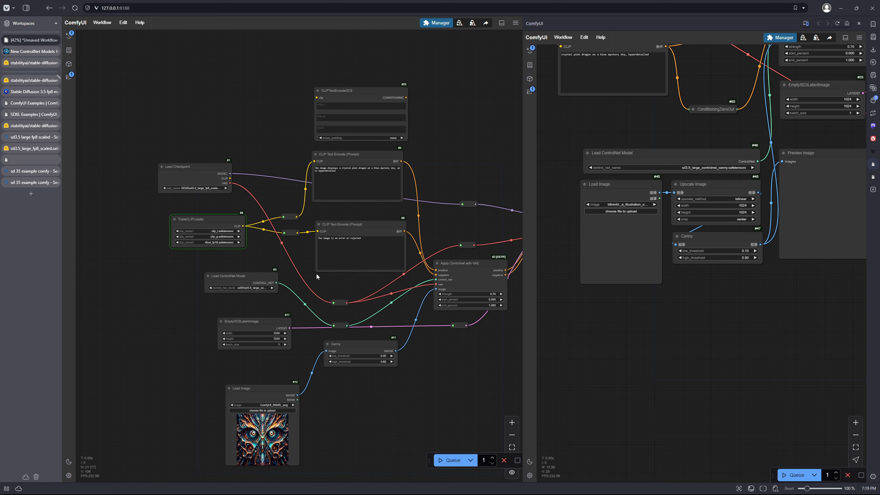
scroll(316, 274, "down", 3)
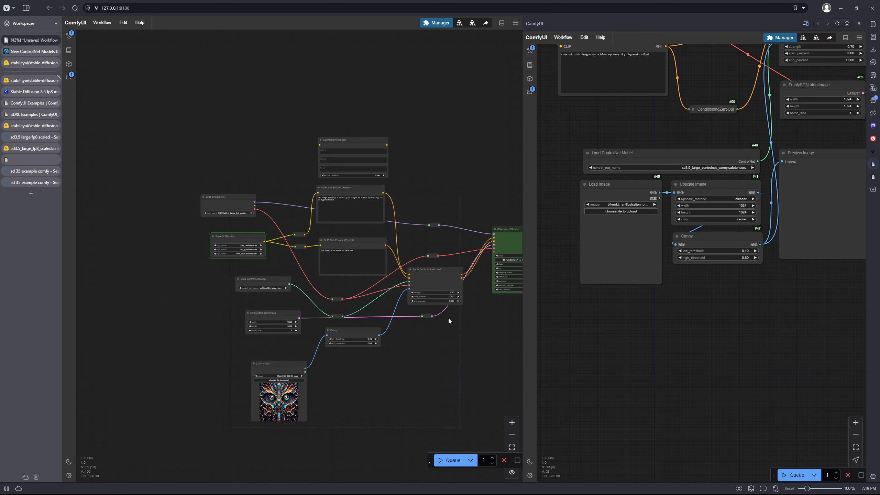
left_click_drag(460, 332, 385, 312)
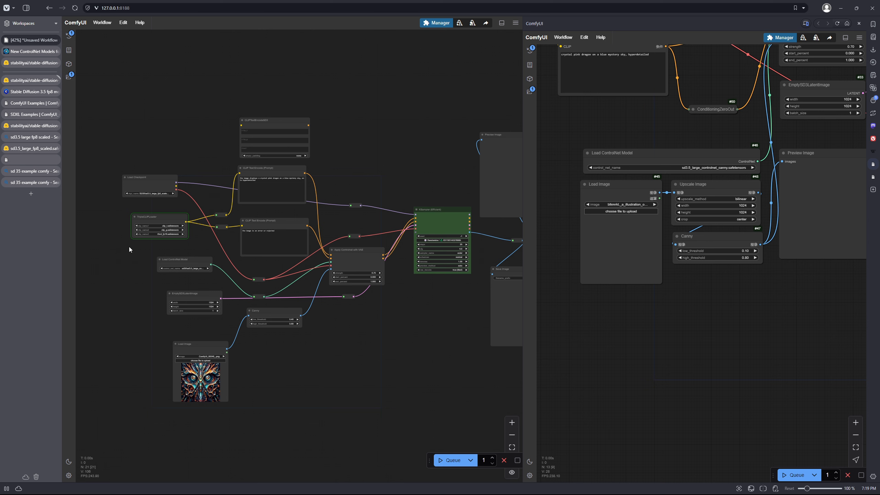
left_click_drag(132, 244, 269, 272)
scroll(269, 271, "up", 1)
scroll(268, 271, "up", 4)
left_click_drag(444, 301, 325, 274)
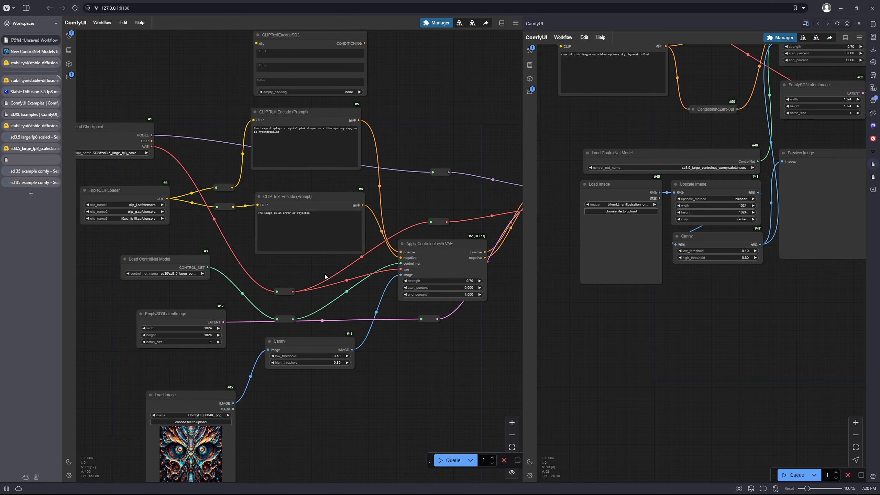
Follow the generation preview and review the sampling settings in the KSampler (Efficient) node.
left_click_drag(484, 317, 270, 346)
scroll(368, 355, "up", 3)
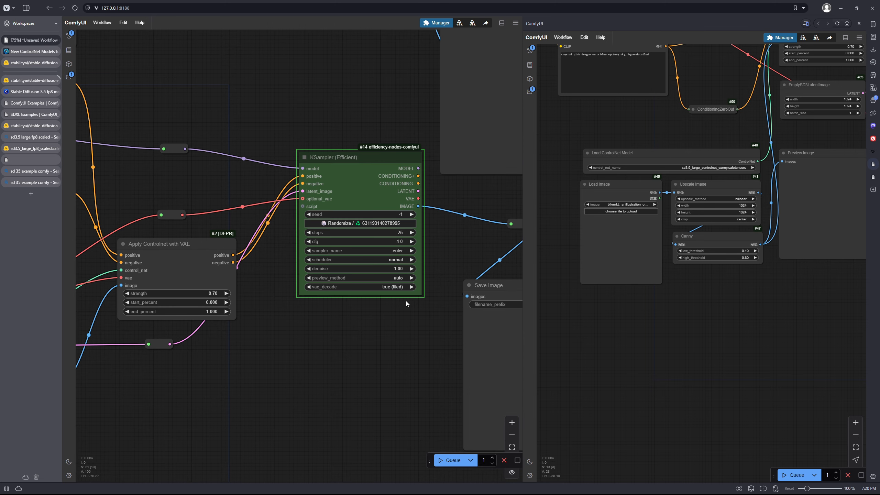
scroll(407, 303, "up", 2)
left_click_drag(433, 319, 397, 324)
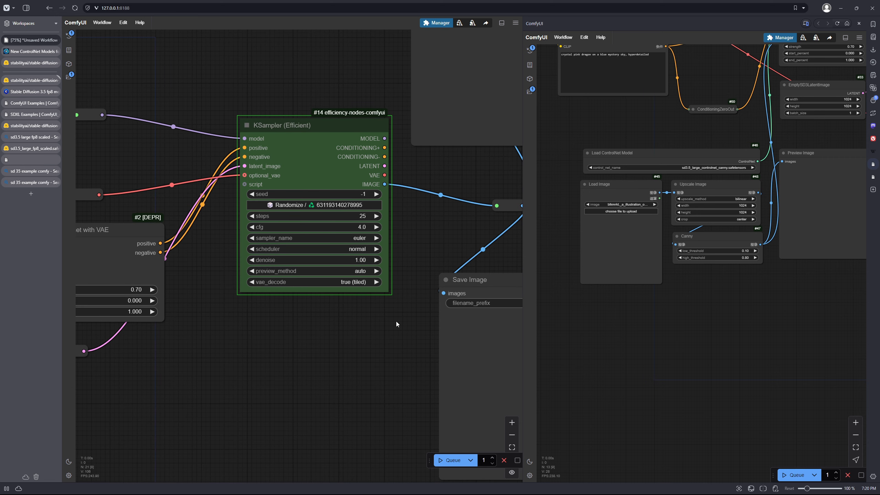
scroll(396, 324, "down", 2)
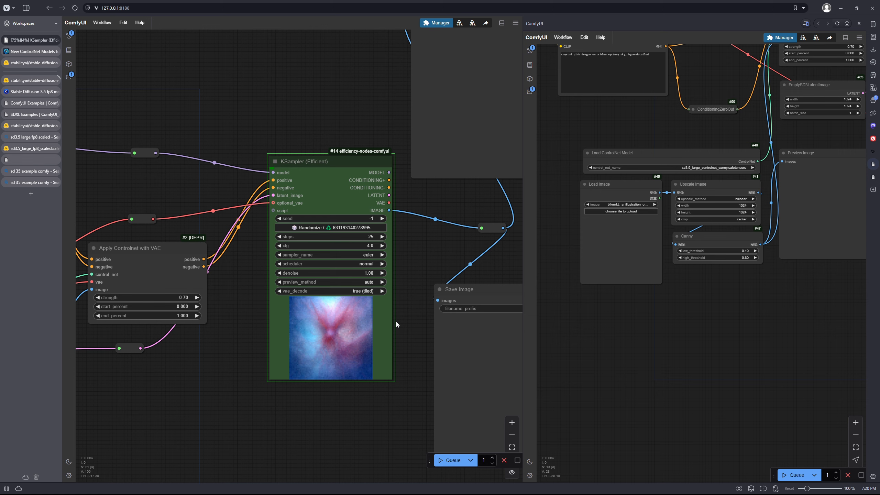
scroll(342, 326, "up", 3)
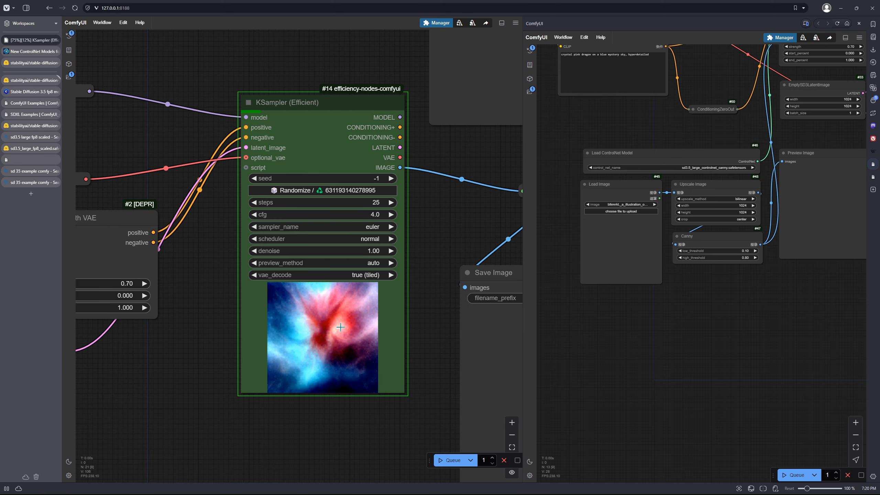
scroll(340, 327, "up", 1)
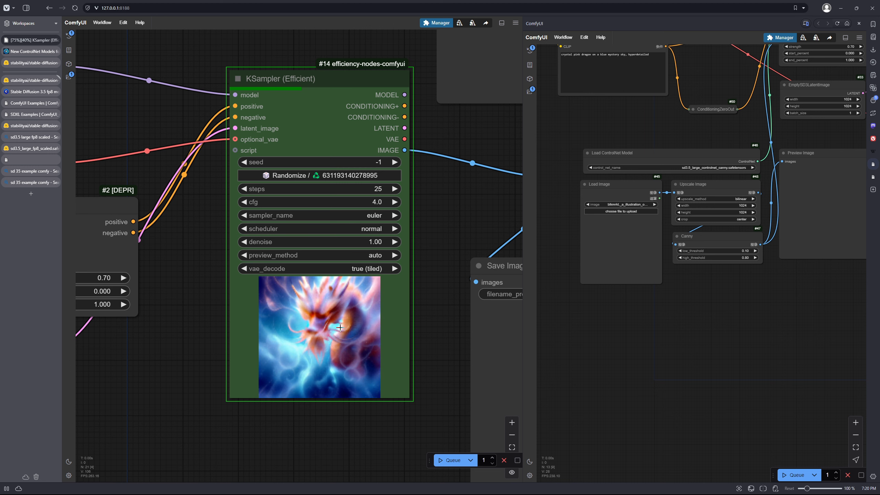
Review the reference workflow from its checkpoint and prompt through ConditioningZeroOut, Canny and ControlNet nodes to its KSampler.
left_click_drag(723, 274, 742, 383)
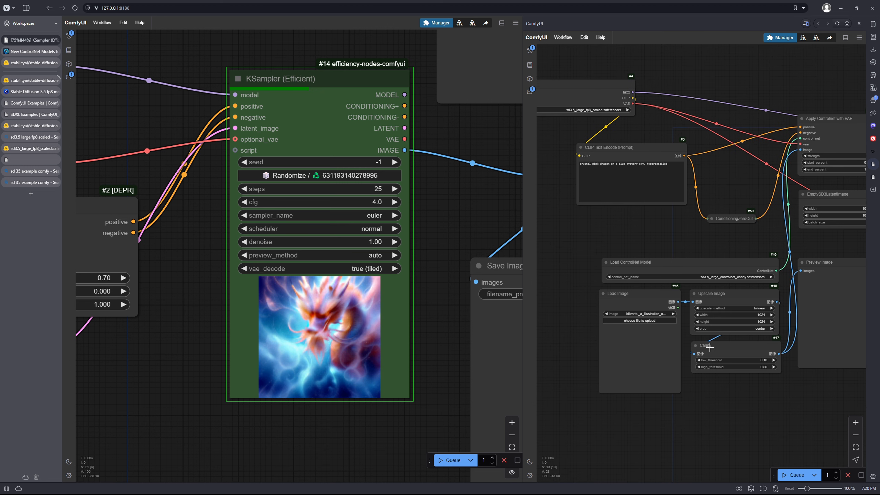
left_click_drag(573, 241, 588, 303)
left_click_drag(837, 295, 683, 306)
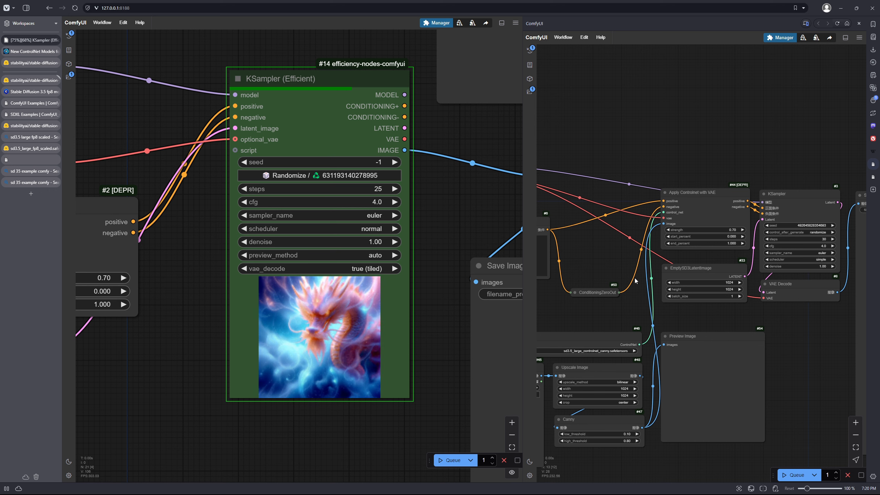
left_click_drag(590, 315, 656, 301)
left_click_drag(557, 294, 680, 262)
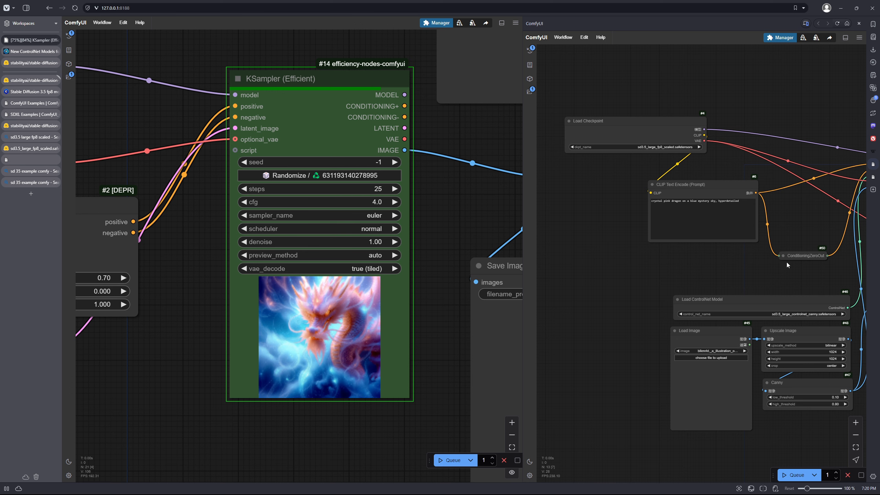
left_click_drag(805, 278, 752, 249)
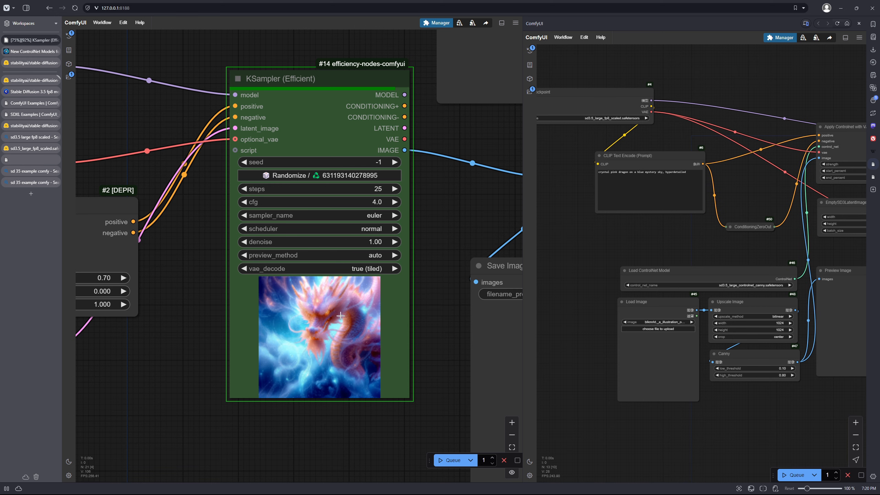
Shift the KSampler (Efficient) node slightly farther from the Apply Controlnet with VAE node.
left_click_drag(356, 398, 370, 394)
scroll(345, 370, "up", 2)
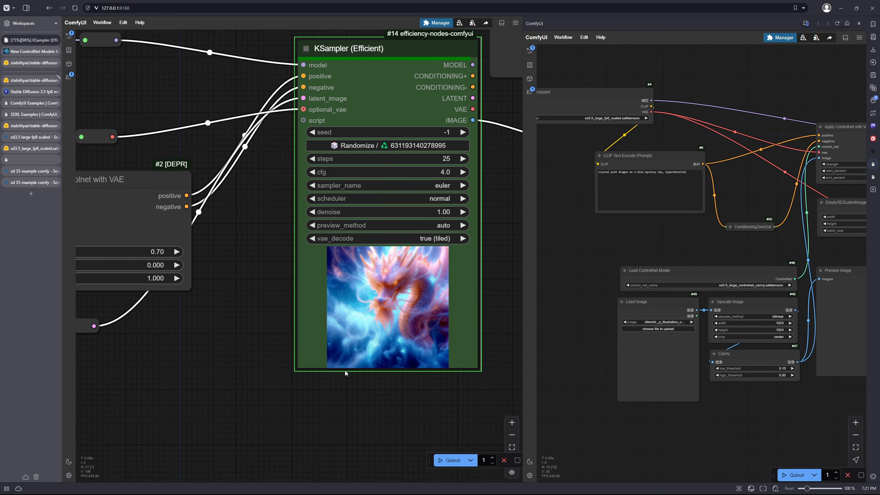
scroll(265, 373, "down", 5)
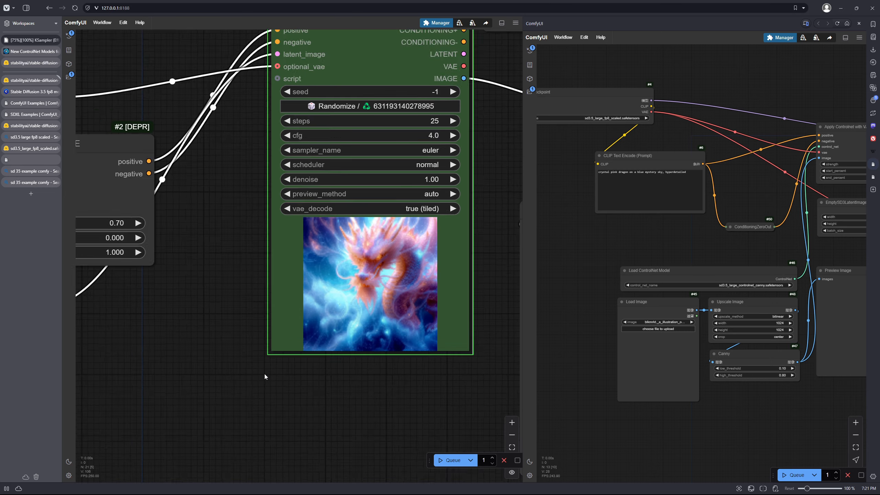
Inspect the generated dragon image up close in the Save Image node.
left_click_drag(221, 406, 316, 291)
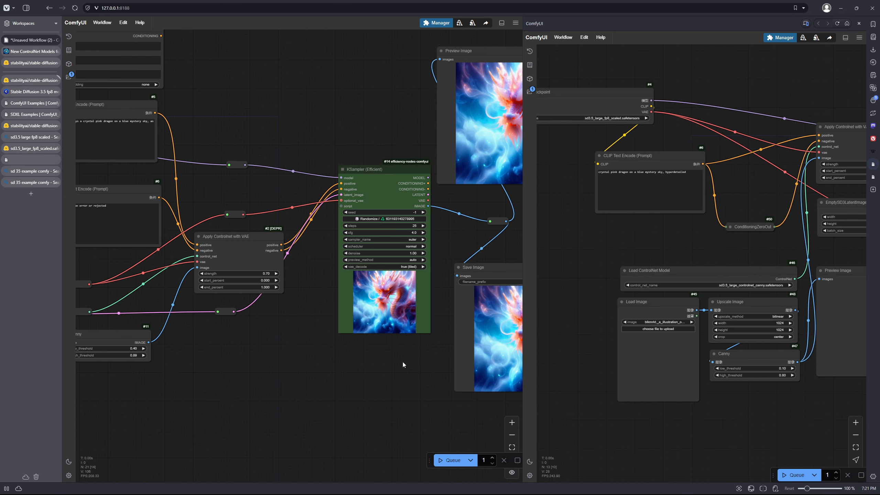
left_click_drag(401, 356, 250, 364)
scroll(250, 362, "up", 5)
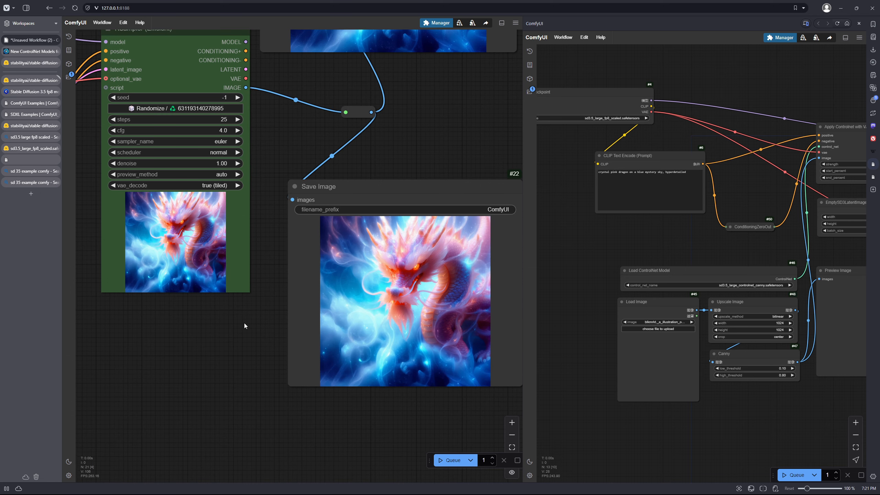
left_click_drag(405, 410, 356, 378)
scroll(216, 401, "up", 2)
scroll(299, 389, "up", 1)
scroll(357, 377, "up", 1)
scroll(346, 374, "down", 8)
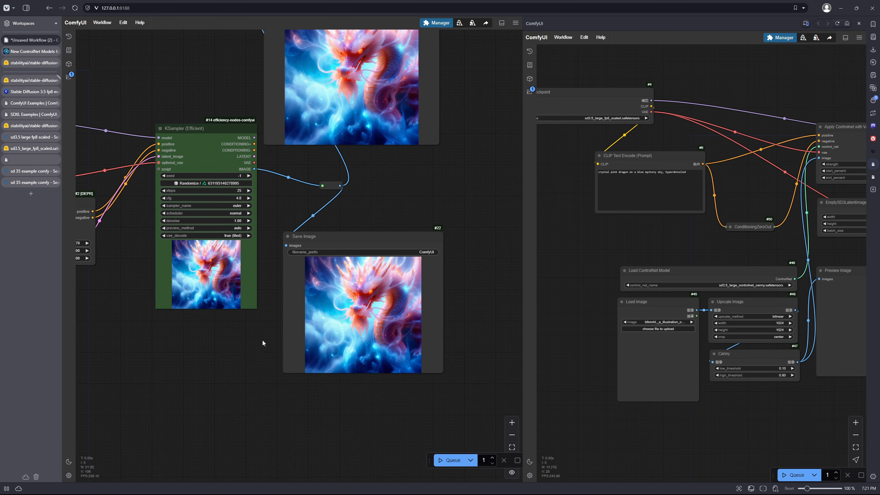
Move the Apply Controlnet with VAE node slightly upward, keeping it between the prompt nodes and KSampler (Efficient).
scroll(209, 333, "down", 2)
left_click_drag(157, 363, 255, 283)
scroll(243, 295, "up", 1)
scroll(220, 315, "down", 1)
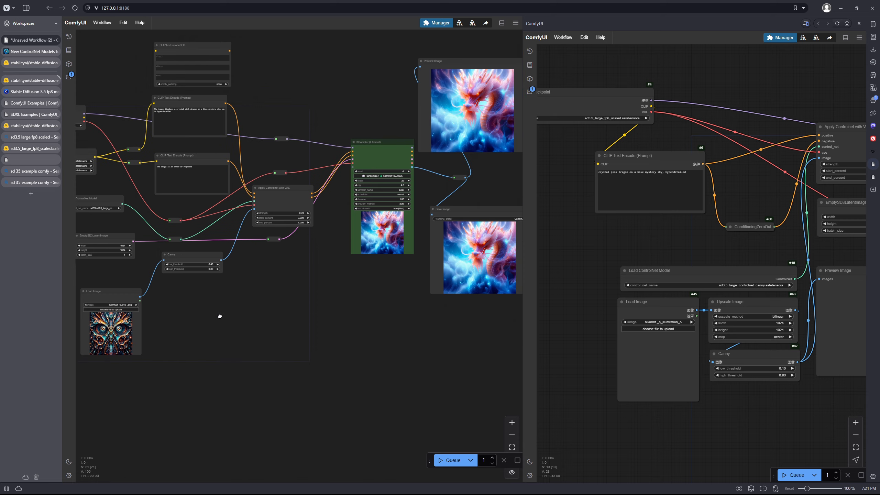
left_click_drag(178, 304, 266, 297)
scroll(272, 271, "up", 1)
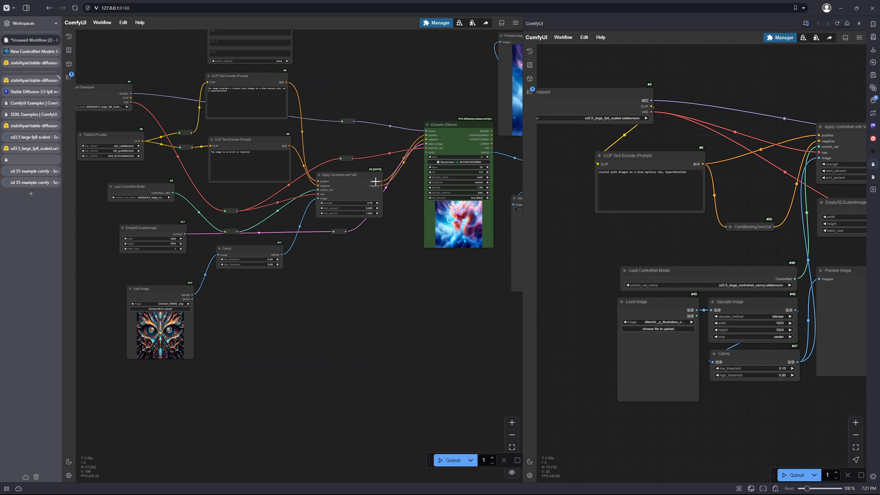
left_click_drag(356, 181, 353, 168)
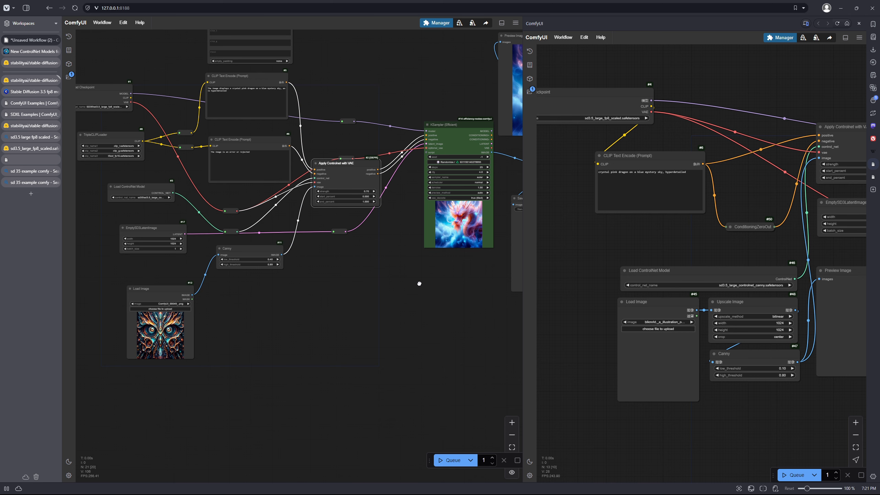
Compare the Load Image reference picture with the generated dragon in the Save Image node.
left_click_drag(419, 285, 279, 284)
scroll(287, 278, "up", 5)
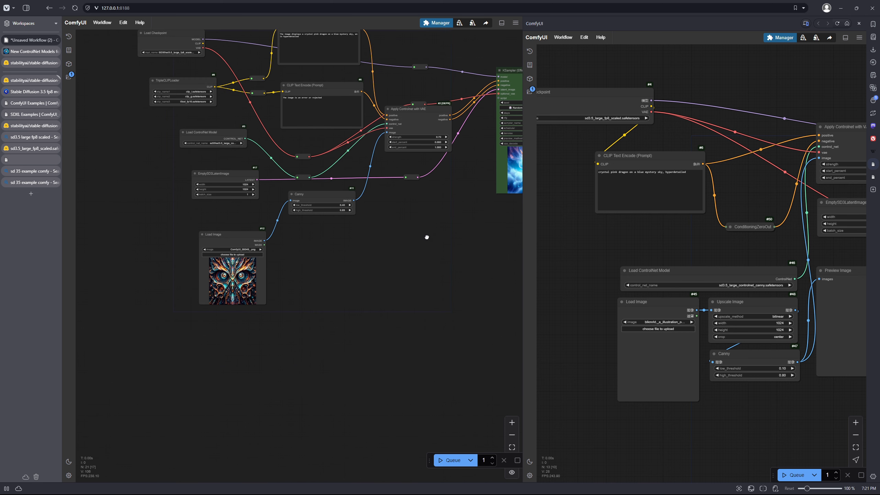
left_click_drag(302, 240, 132, 298)
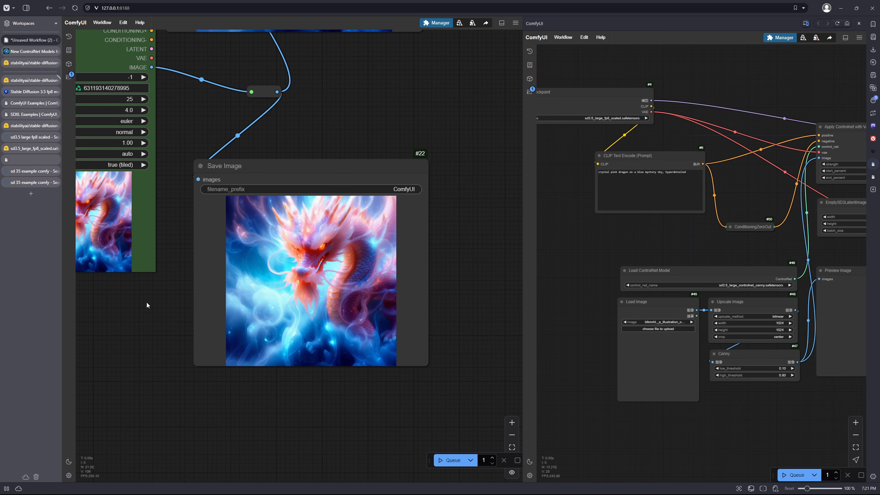
scroll(147, 303, "up", 1)
scroll(155, 302, "down", 6)
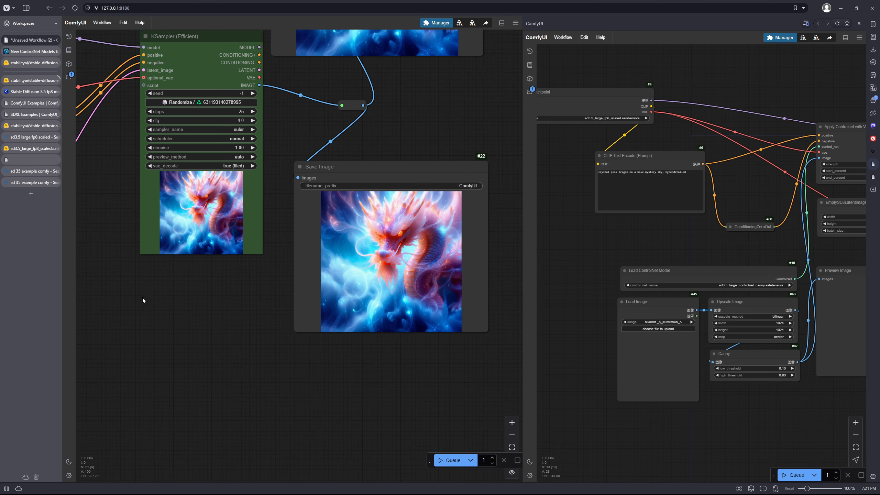
left_click_drag(209, 278, 300, 244)
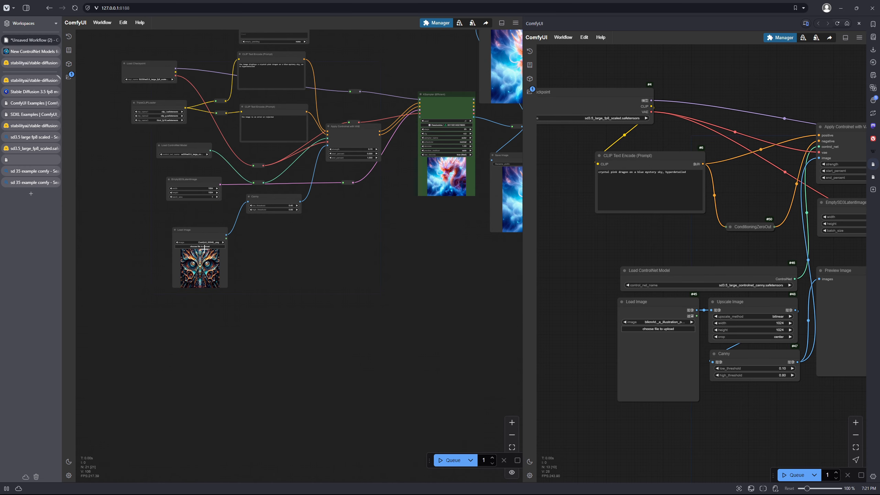
left_click(208, 246)
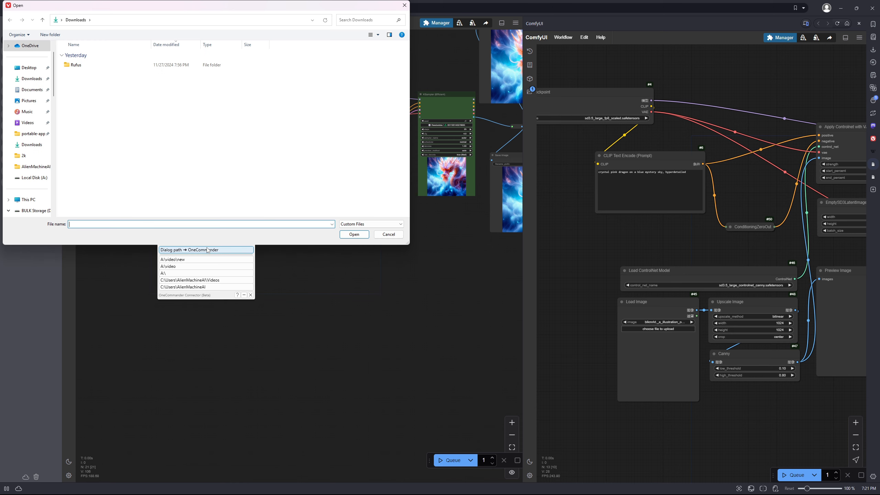
left_click(386, 234)
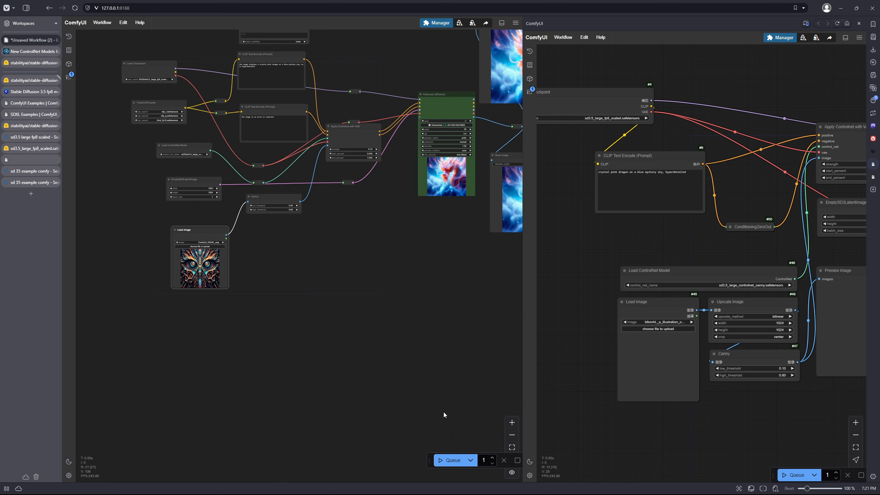
scroll(412, 265, "up", 5)
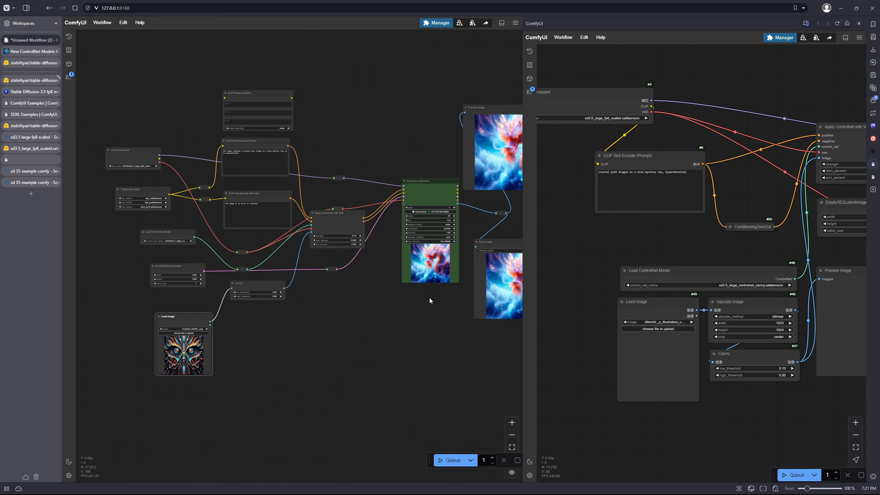
left_click_drag(427, 300, 395, 304)
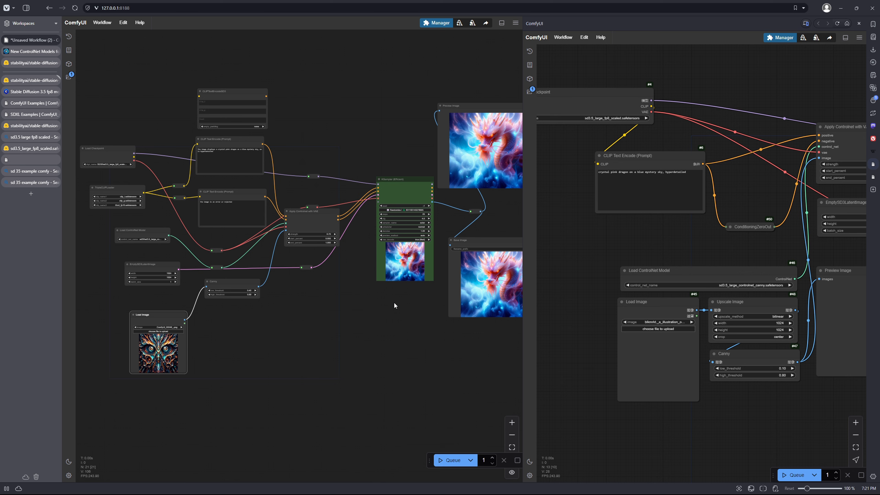
scroll(394, 303, "down", 2)
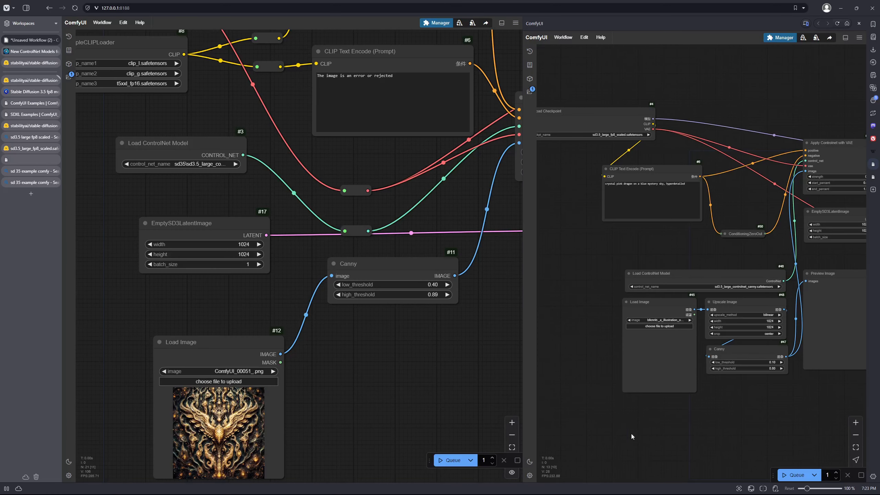
Examine the ComfyUI_00051_.png reference picture up close in the Load Image node.
scroll(393, 351, "down", 5)
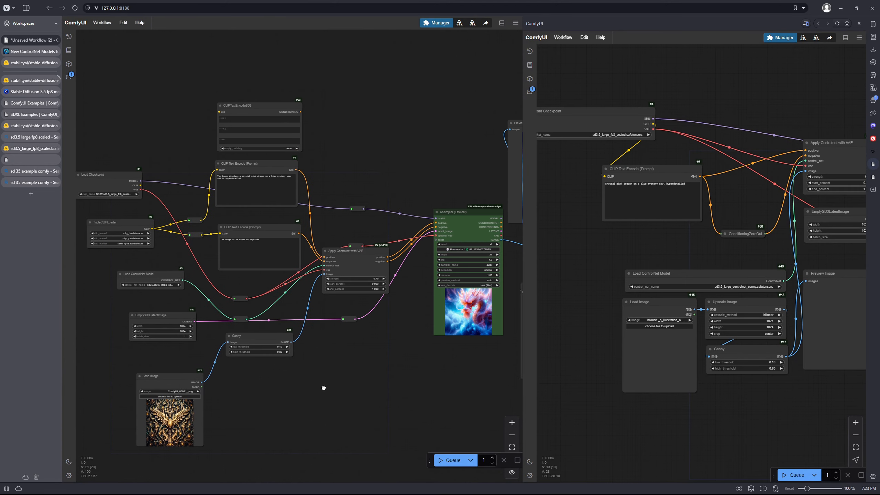
scroll(314, 385, "up", 6)
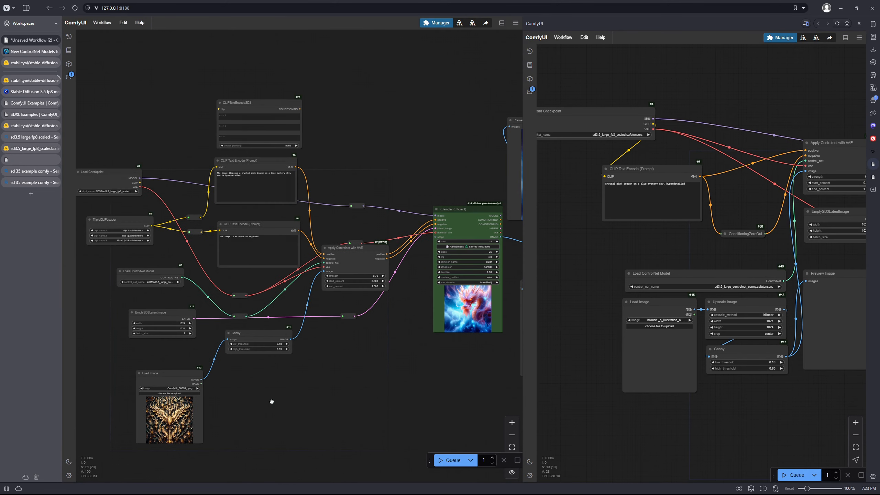
left_click_drag(358, 319, 466, 294)
scroll(298, 304, "up", 6)
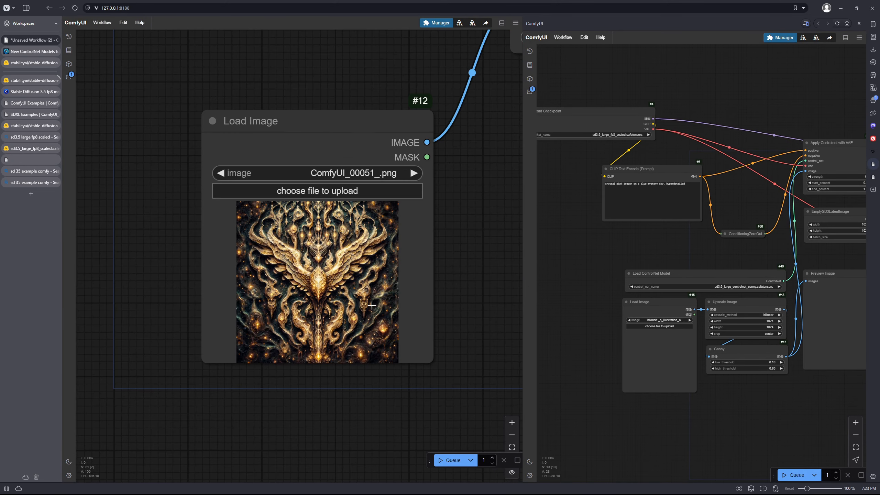
scroll(298, 304, "up", 1)
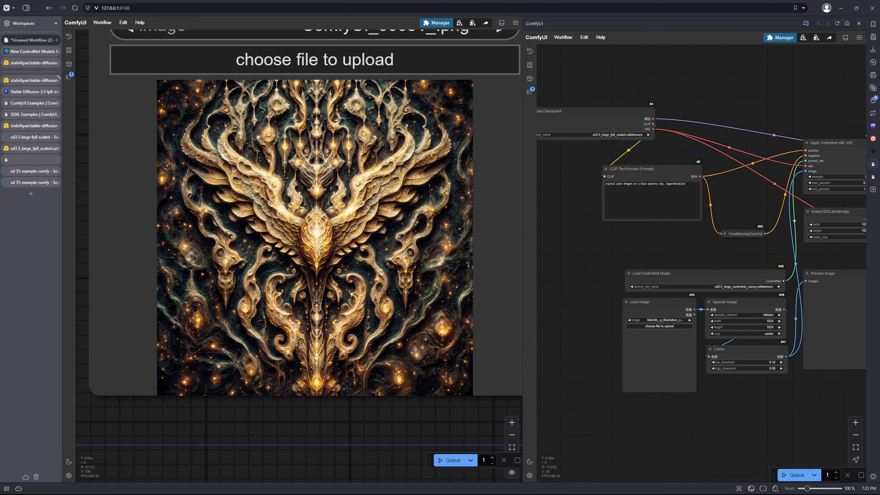
scroll(375, 252, "down", 9)
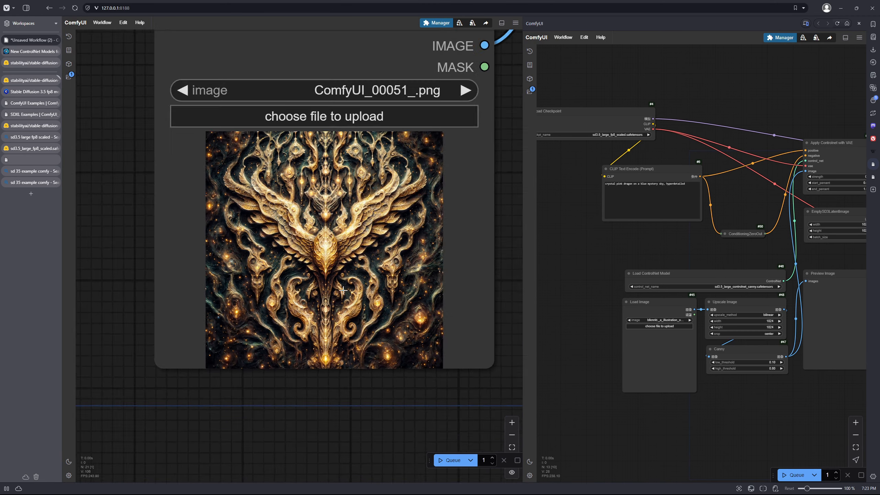
scroll(427, 279, "down", 3)
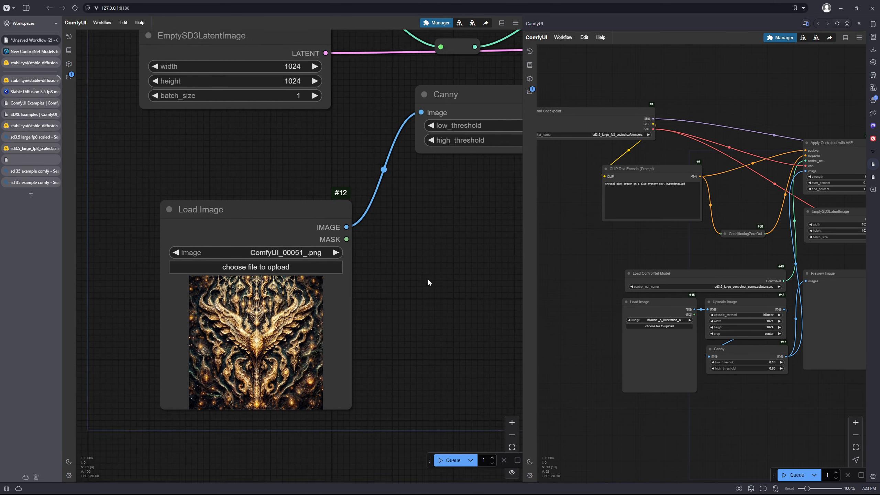
scroll(320, 296, "up", 7)
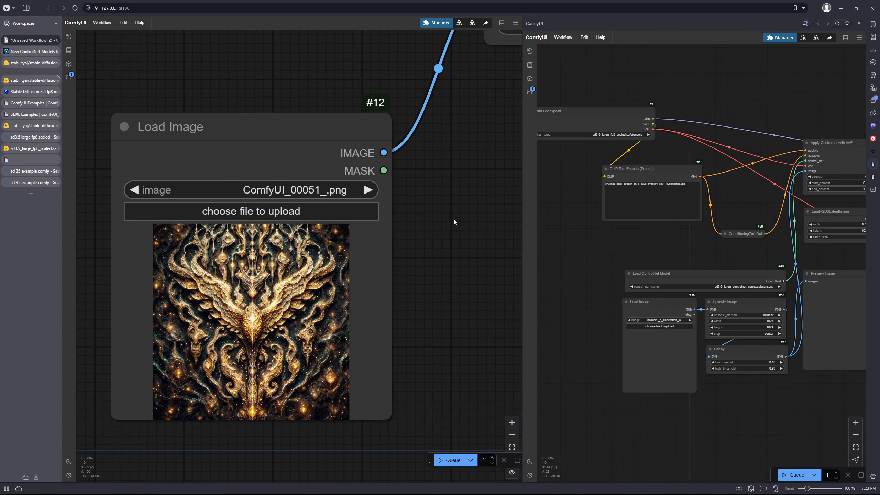
Set the seed of the KSampler (Efficient) node to -1 so that each run is randomized.
scroll(467, 221, "down", 4)
left_click_drag(467, 220, 312, 282)
scroll(378, 279, "down", 6)
left_click_drag(467, 248, 363, 306)
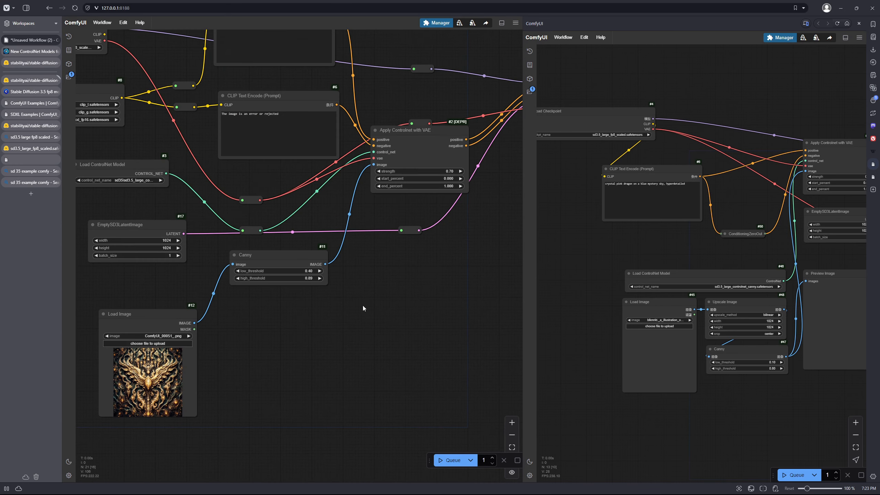
scroll(425, 284, "down", 4)
left_click_drag(447, 274, 357, 328)
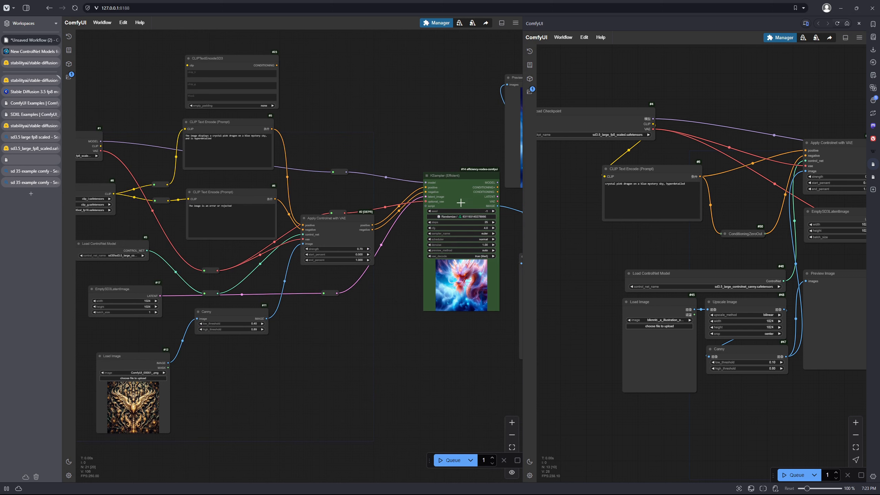
left_click(437, 211)
type("-1")
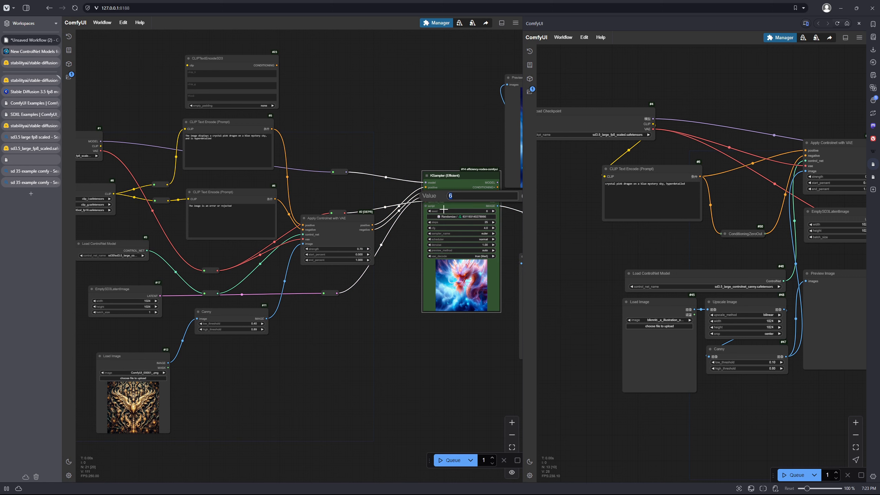
key("Return")
left_click(454, 217)
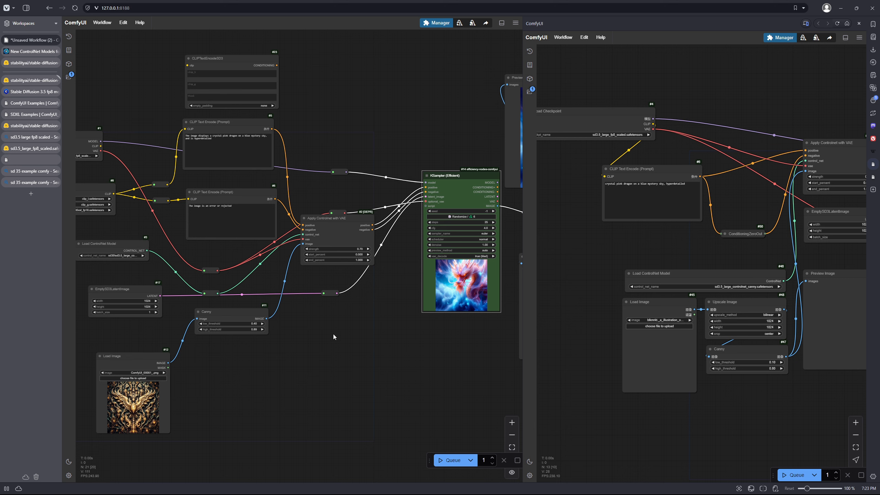
Queue one run of the workflow with the ComfyUI_00051_.png reference image.
scroll(325, 338, "down", 3)
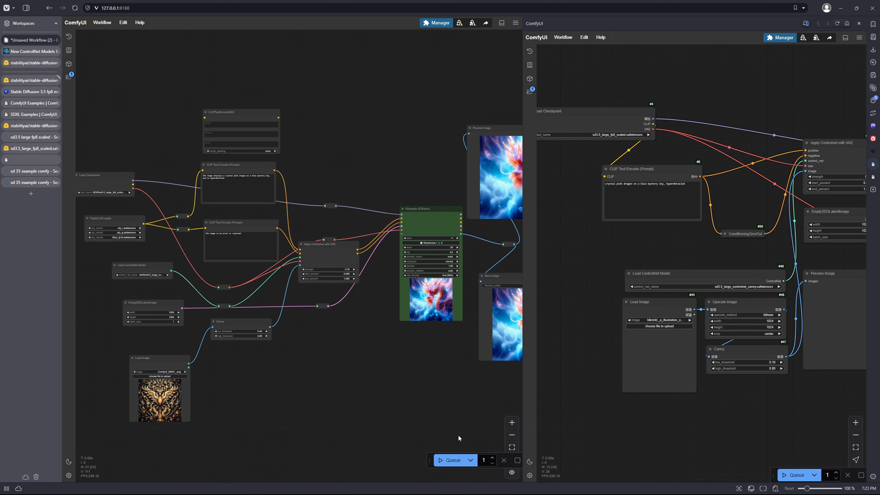
left_click(450, 460)
scroll(403, 414, "down", 1)
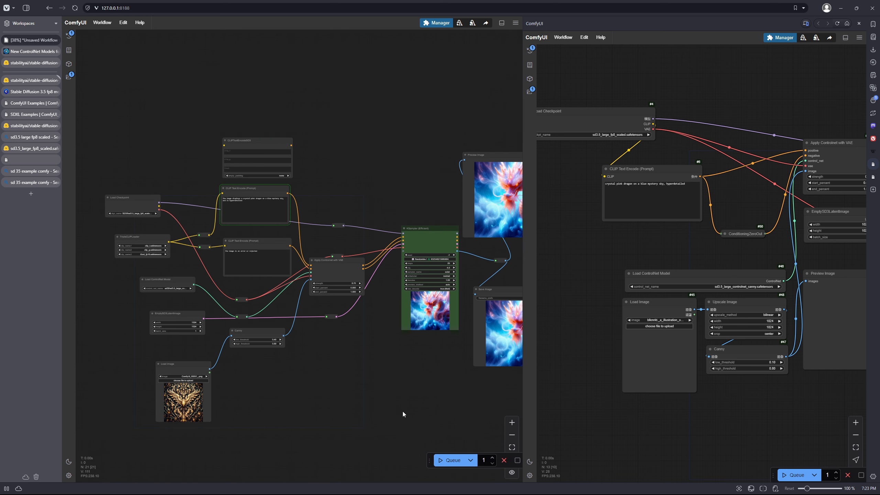
Watch the live preview of the image being generated in the KSampler (Efficient) node.
left_click_drag(436, 399, 324, 387)
left_click_drag(283, 349, 349, 372)
scroll(348, 370, "up", 4)
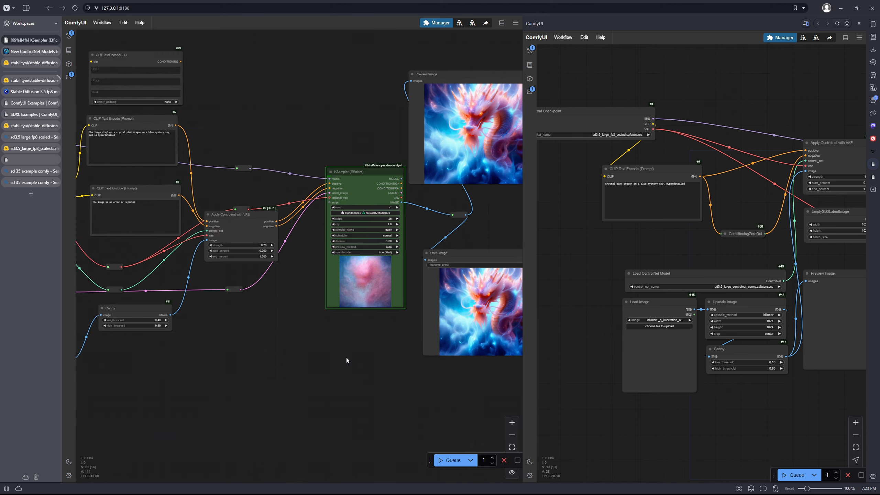
left_click_drag(360, 338, 343, 414)
scroll(344, 414, "up", 4)
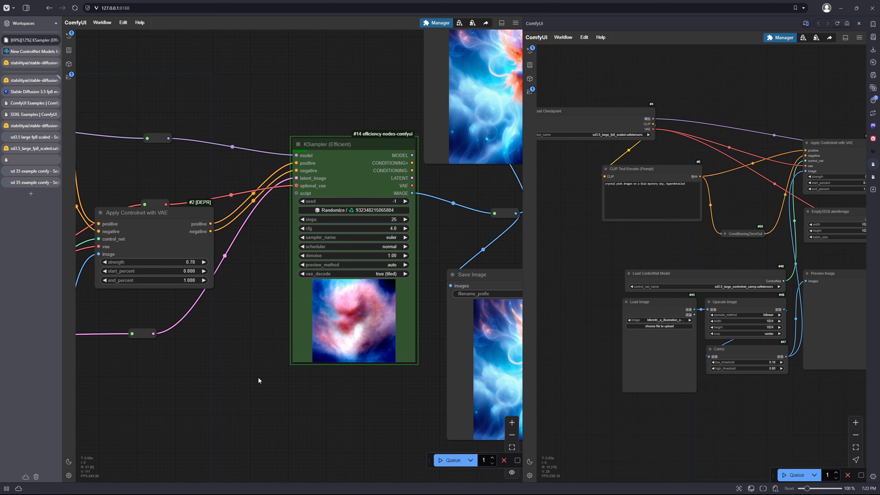
scroll(259, 378, "up", 4)
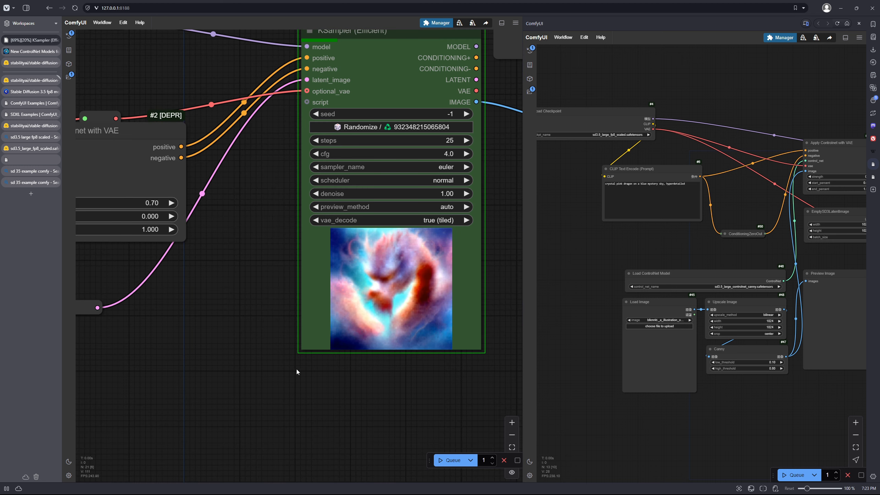
left_click_drag(316, 359, 306, 373)
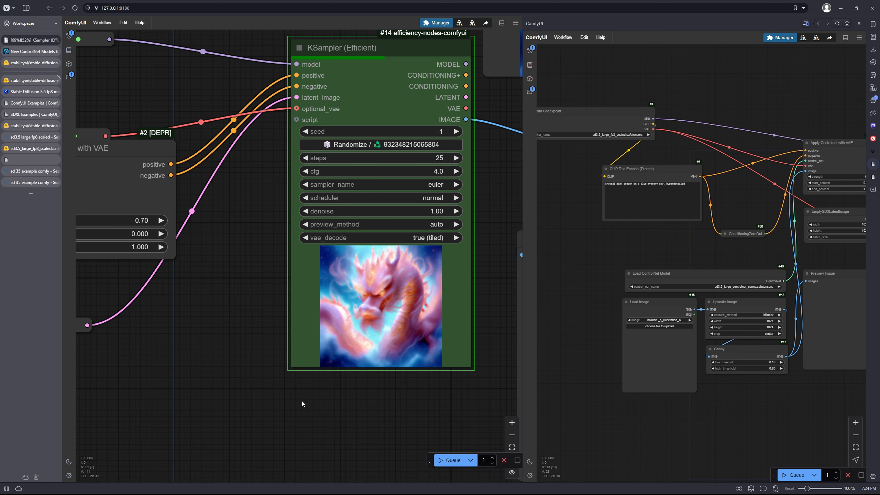
scroll(302, 401, "up", 3)
left_click_drag(391, 382, 333, 411)
scroll(346, 399, "up", 2)
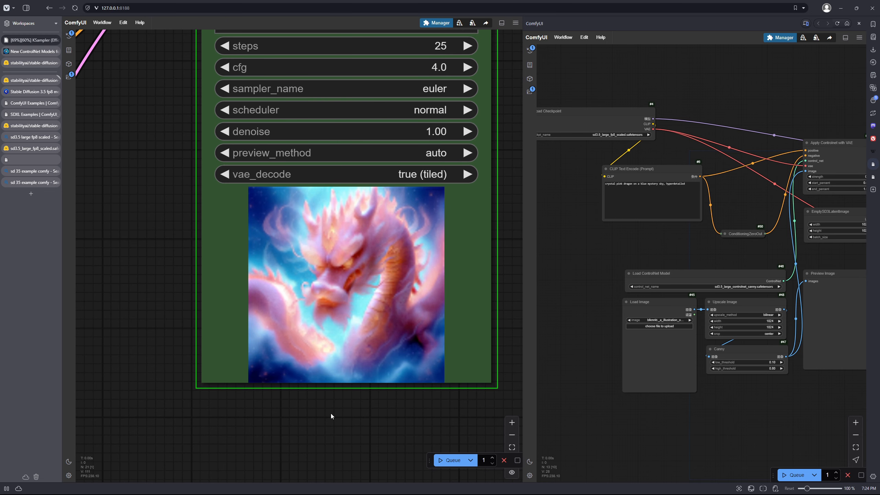
scroll(330, 413, "down", 4)
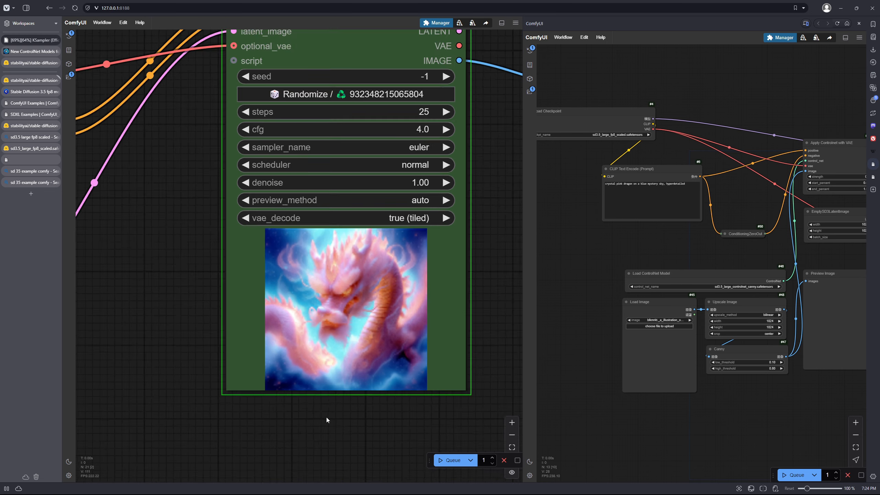
left_click_drag(323, 428, 318, 406)
scroll(318, 406, "down", 1)
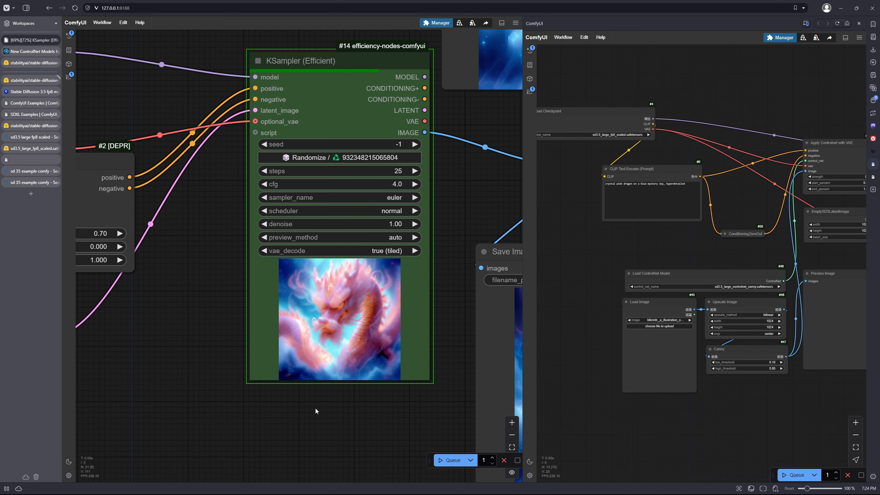
Check the available models in the Load ControlNet Model node and choose sd35\sd3.5_large_controlnet_canny.safetensors.
scroll(304, 424, "down", 2)
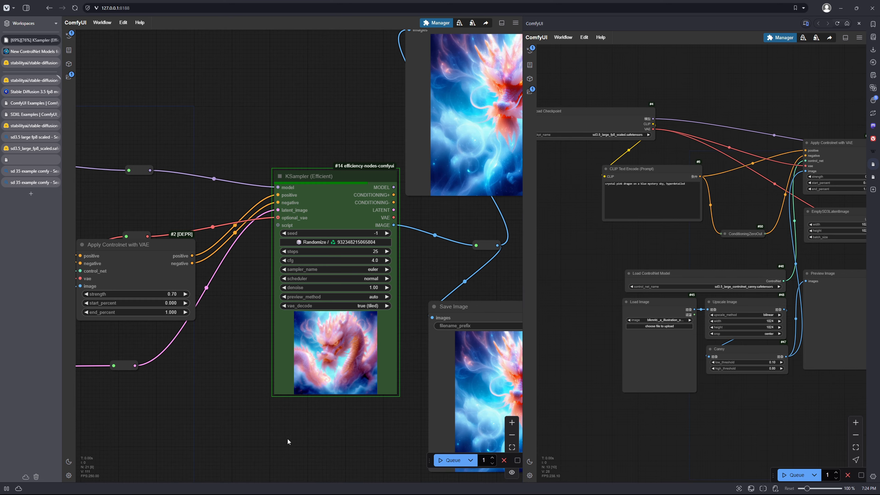
left_click_drag(304, 424, 382, 362)
scroll(272, 341, "up", 3)
scroll(271, 342, "down", 1)
left_click_drag(271, 342, 321, 409)
scroll(322, 408, "up", 1)
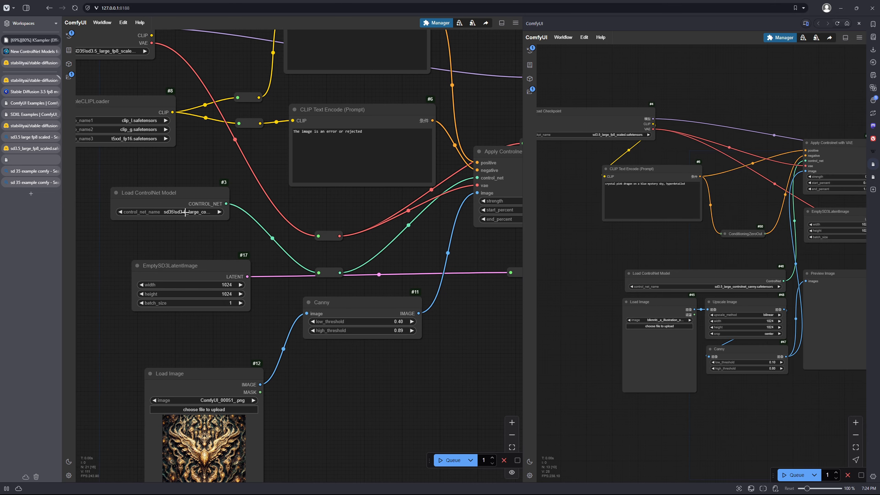
left_click(185, 212)
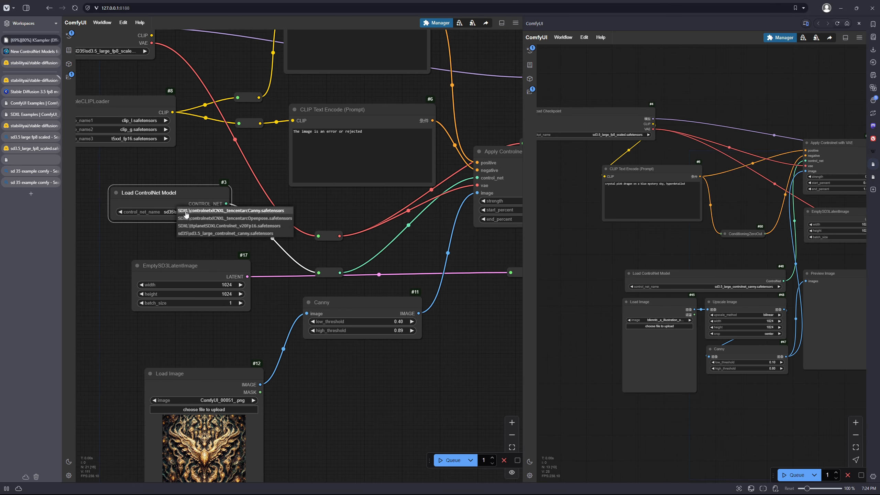
left_click(194, 234)
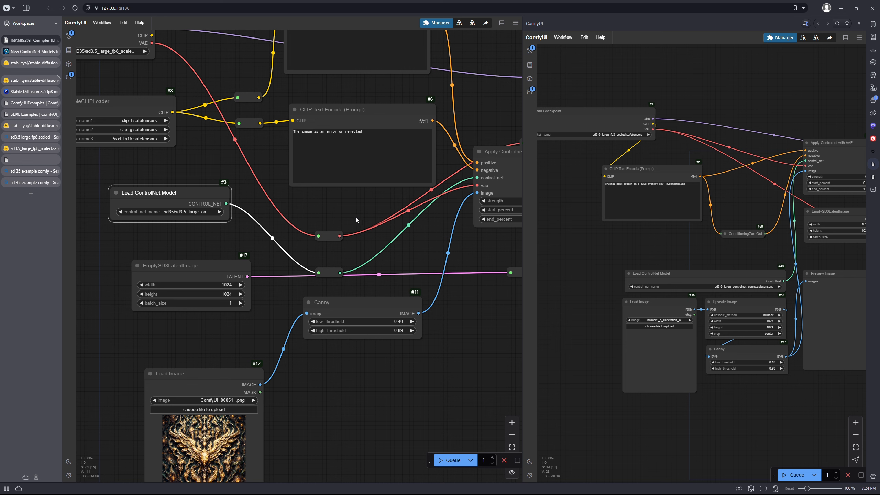
Inspect the newly generated dragon image up close in the Save Image node.
left_click_drag(377, 213, 415, 331)
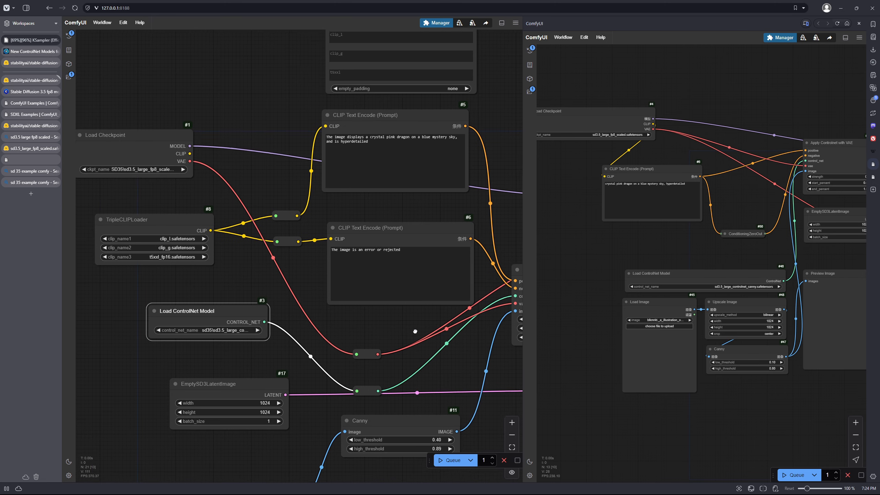
left_click_drag(516, 355, 247, 310)
left_click_drag(329, 310, 286, 294)
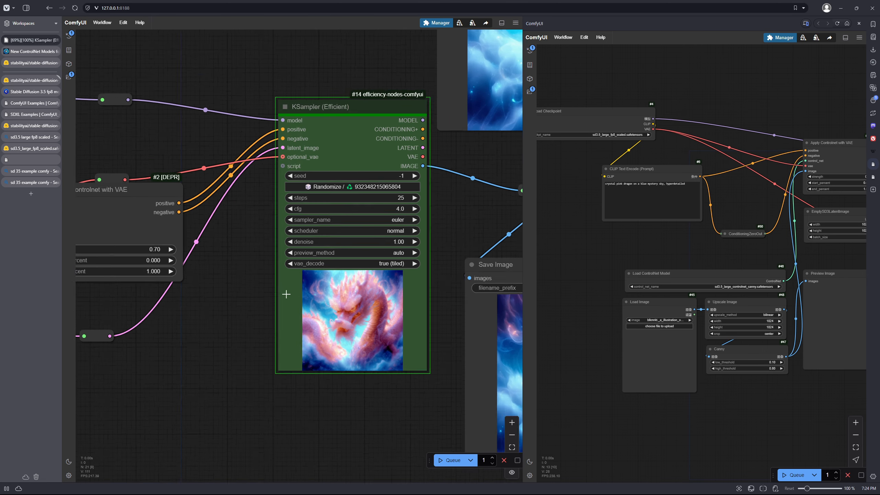
left_click_drag(455, 407, 243, 343)
scroll(214, 326, "up", 5)
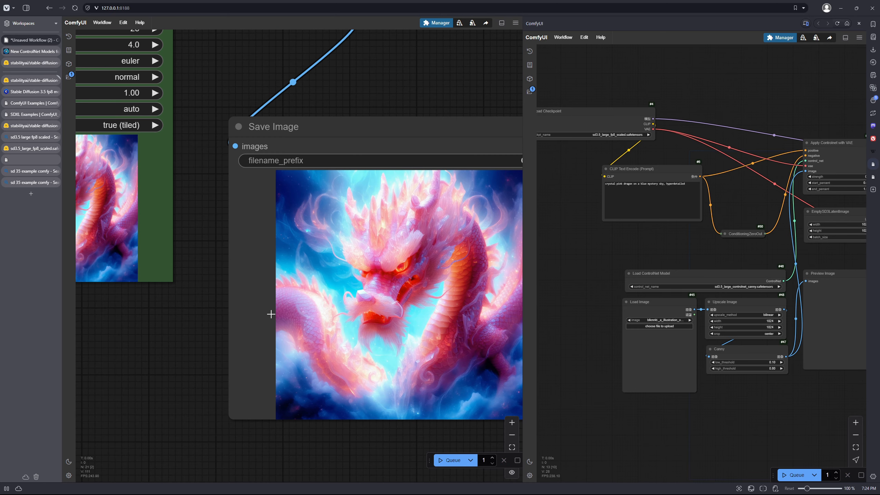
left_click_drag(417, 445, 340, 417)
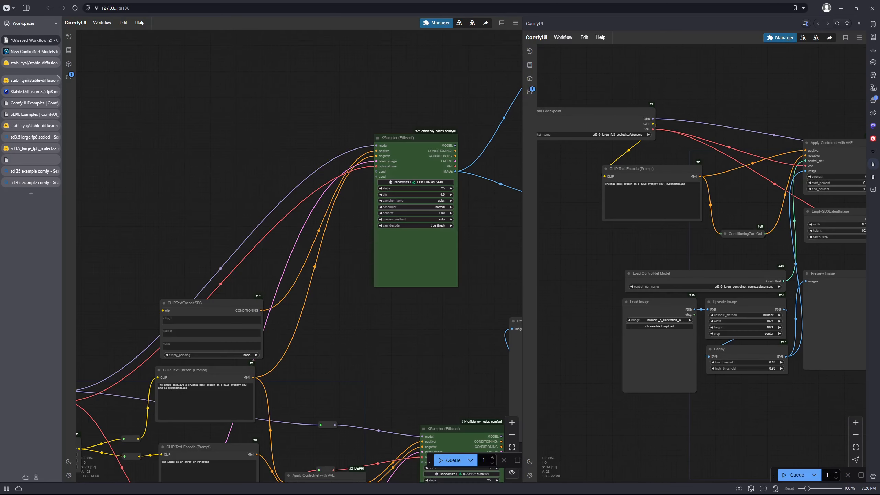
Examine the wiring of the second KSampler (Efficient) branch without ControlNet and compare it with the ControlNet branch.
scroll(457, 335, "down", 2)
left_click_drag(457, 335, 322, 331)
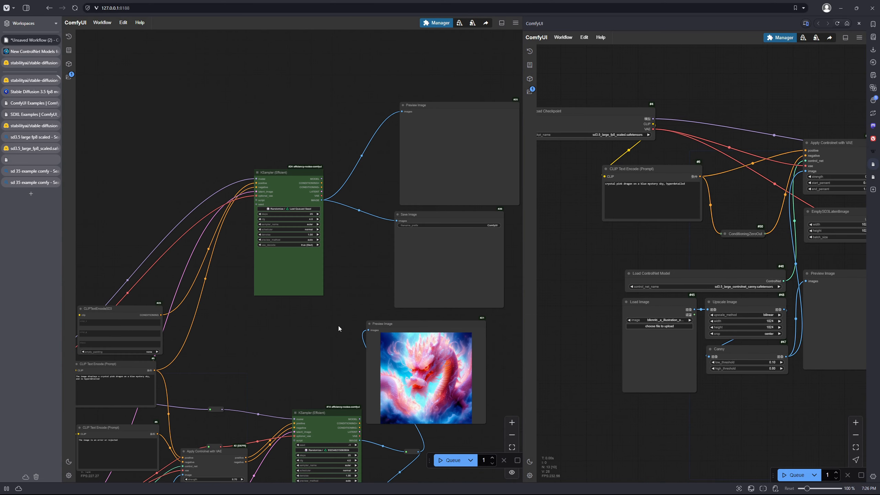
scroll(334, 328, "down", 1)
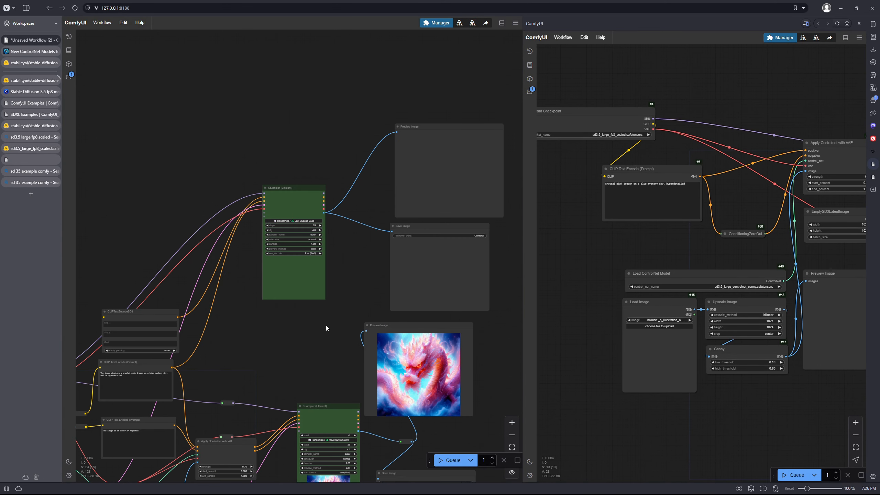
scroll(325, 325, "up", 4)
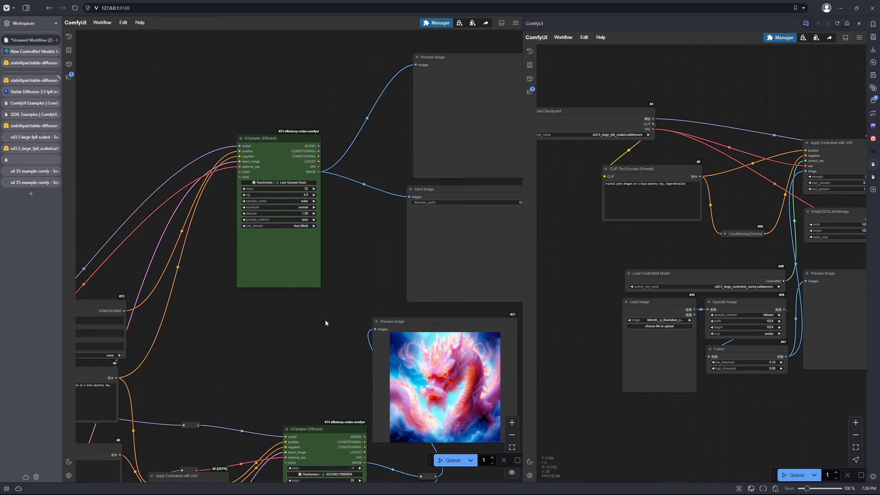
left_click_drag(260, 299, 328, 373)
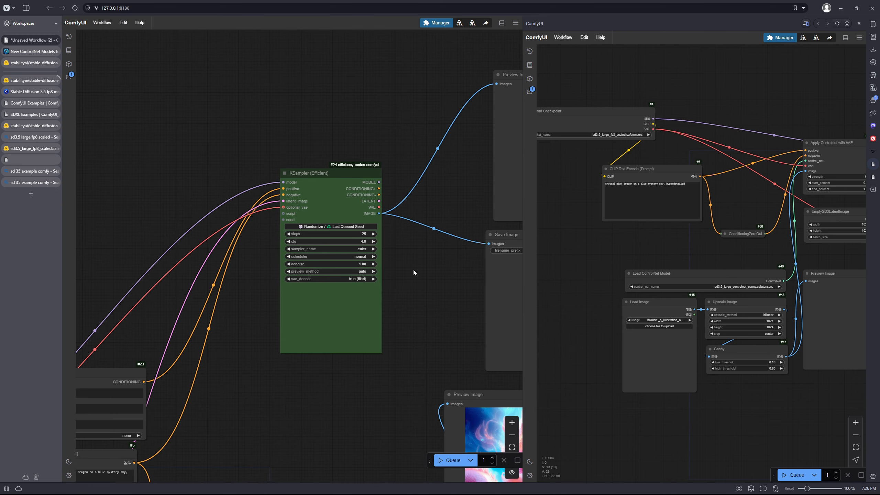
scroll(406, 283, "down", 9)
left_click_drag(356, 320, 303, 273)
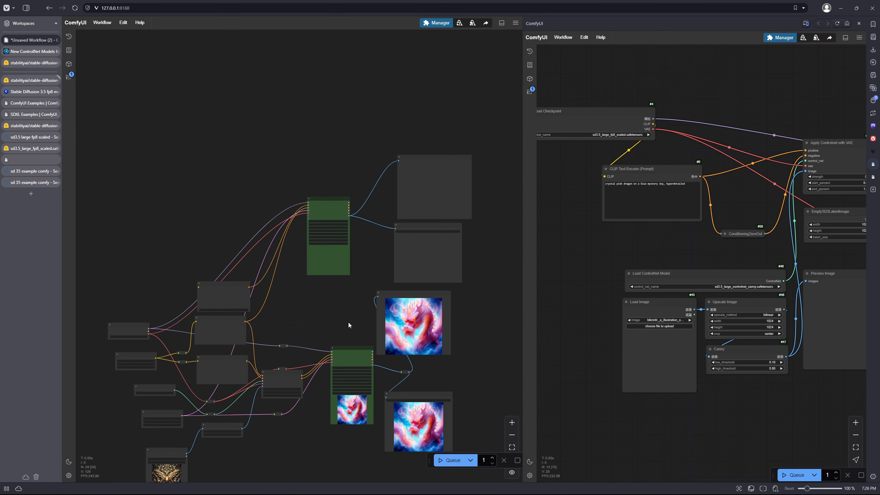
left_click_drag(303, 312, 354, 249)
scroll(333, 314, "up", 3)
left_click_drag(337, 289, 355, 252)
scroll(353, 255, "up", 1)
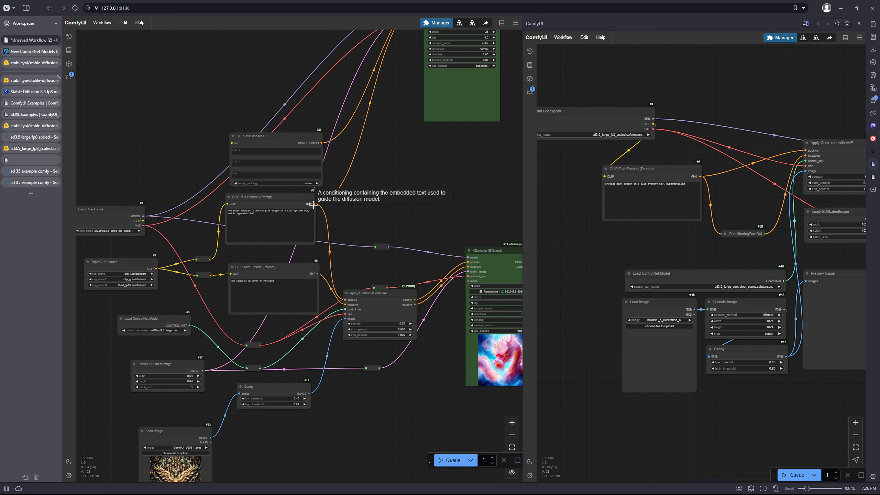
left_click_drag(412, 139, 375, 292)
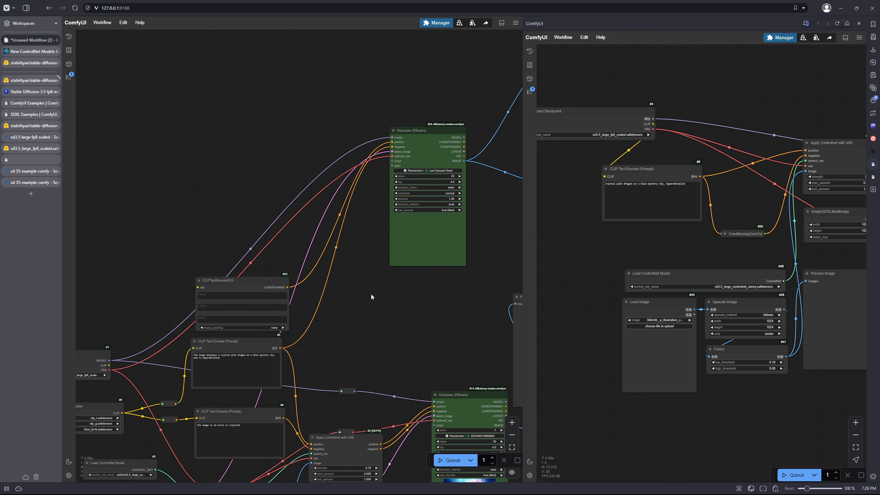
left_click_drag(483, 351, 288, 301)
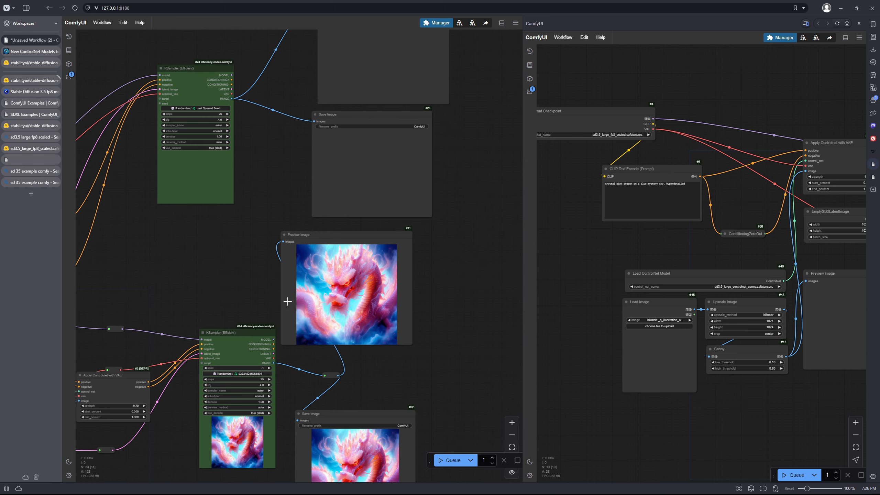
Inspect the generated dragon image up close in the ControlNet branch's Preview Image and Save Image nodes.
left_click_drag(382, 352, 397, 232)
scroll(383, 256, "up", 3)
scroll(398, 240, "up", 2)
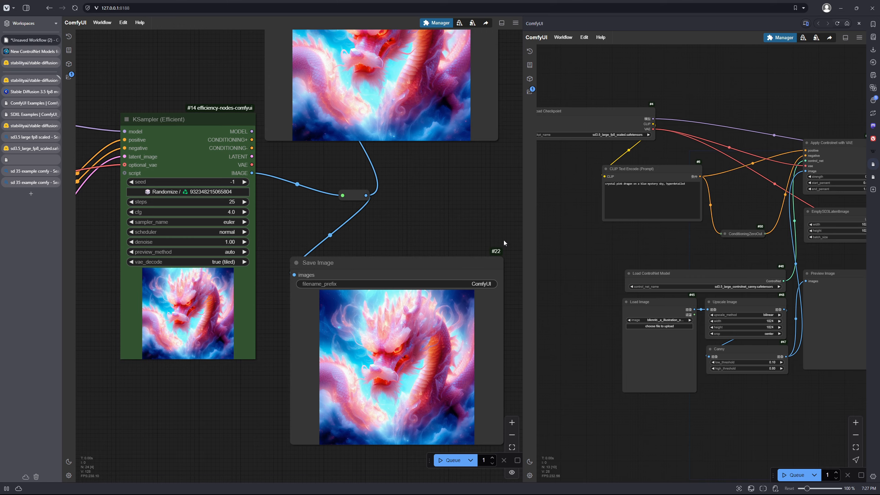
left_click_drag(503, 241, 468, 198)
scroll(485, 281, "up", 1)
left_click_drag(485, 281, 495, 251)
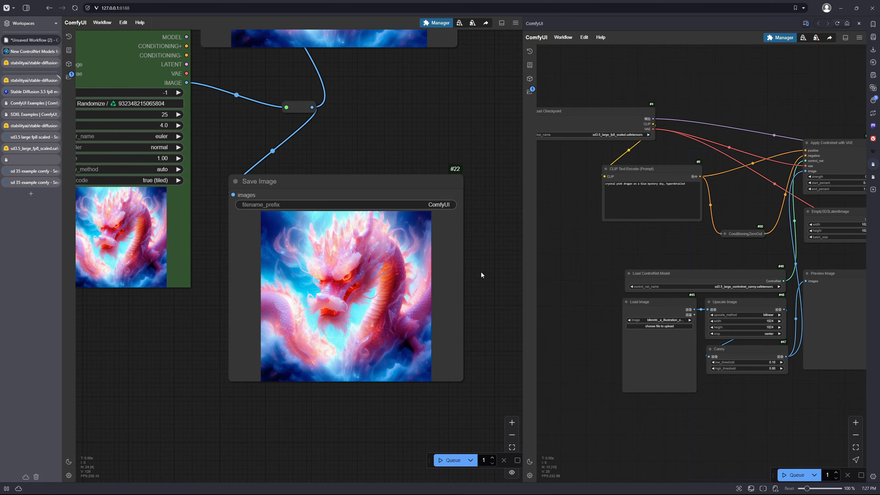
left_click_drag(453, 149, 503, 222)
scroll(458, 196, "down", 3)
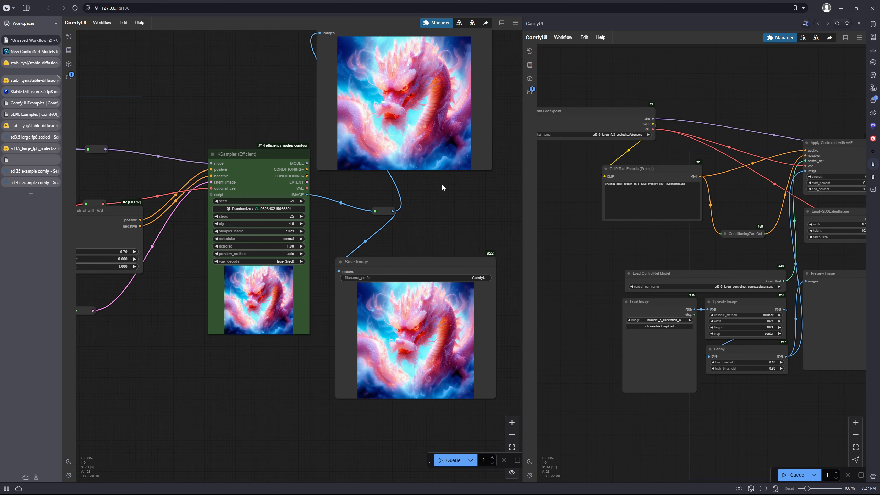
Check the widget-to-input and input-to-widget conversion options of the KSampler (Efficient) node in the branch without ControlNet.
left_click_drag(174, 49, 323, 243)
double_click(323, 244)
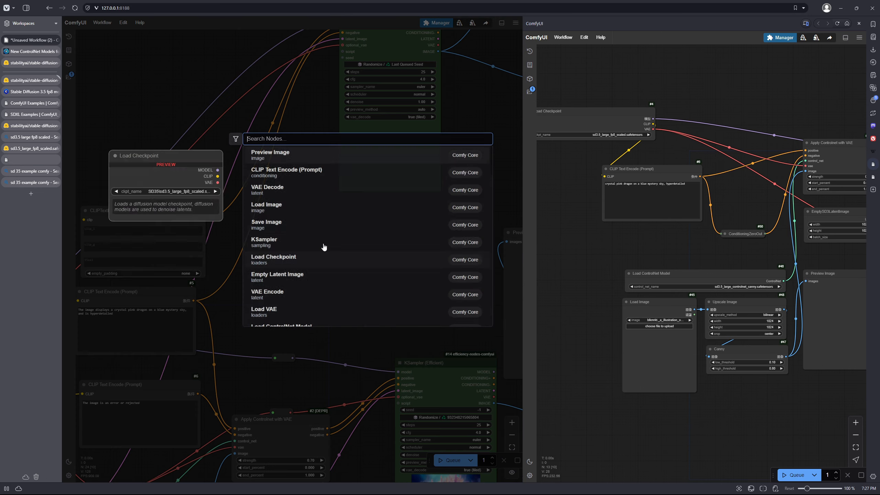
key("Escape")
left_click_drag(332, 110, 358, 253)
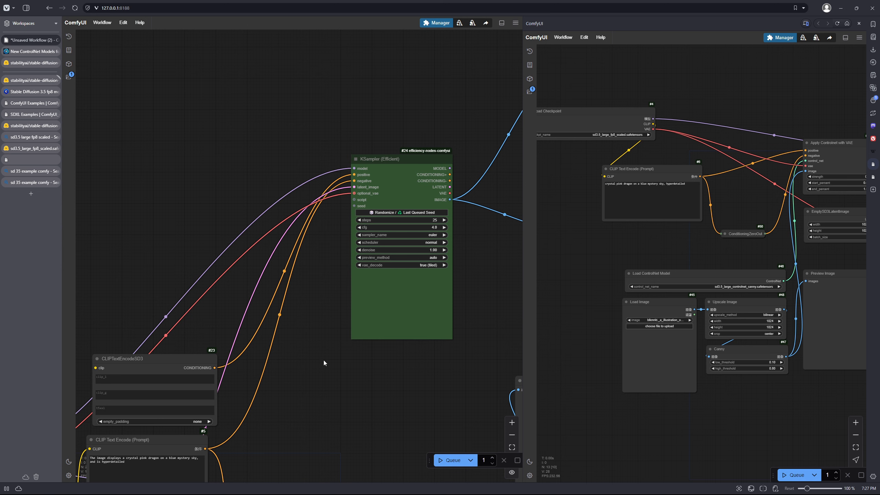
left_click_drag(324, 362, 346, 247)
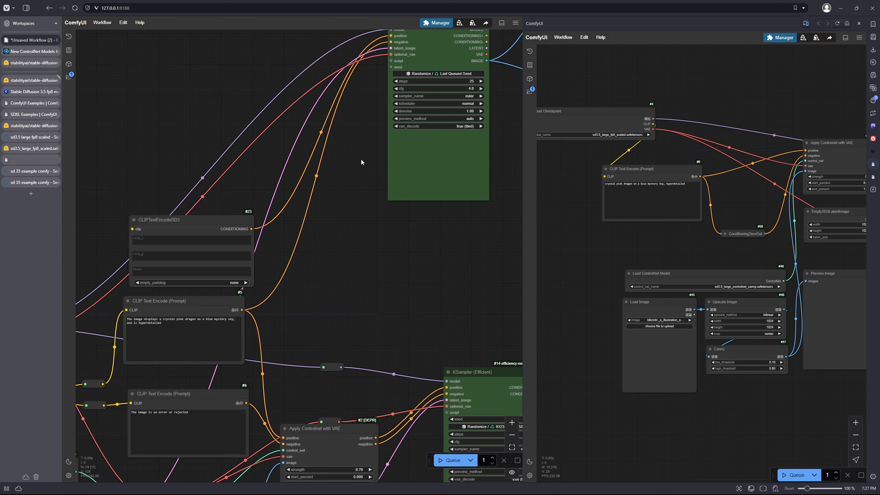
left_click_drag(362, 161, 348, 218)
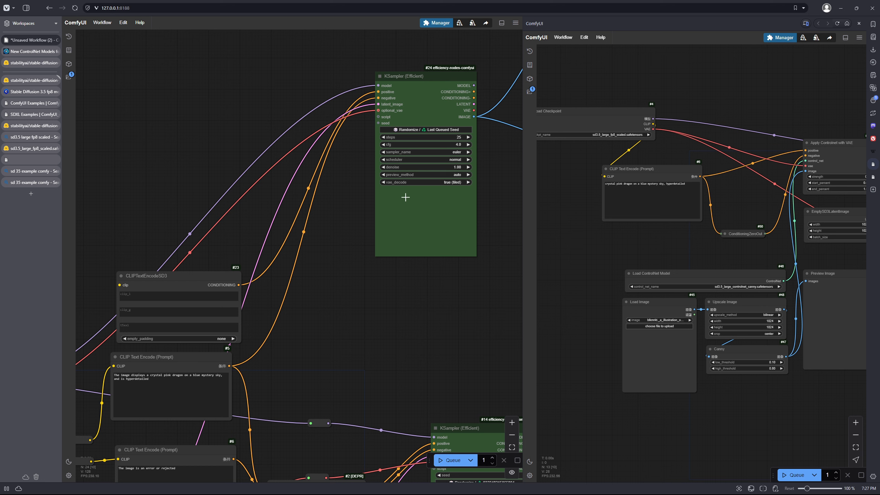
right_click(398, 217)
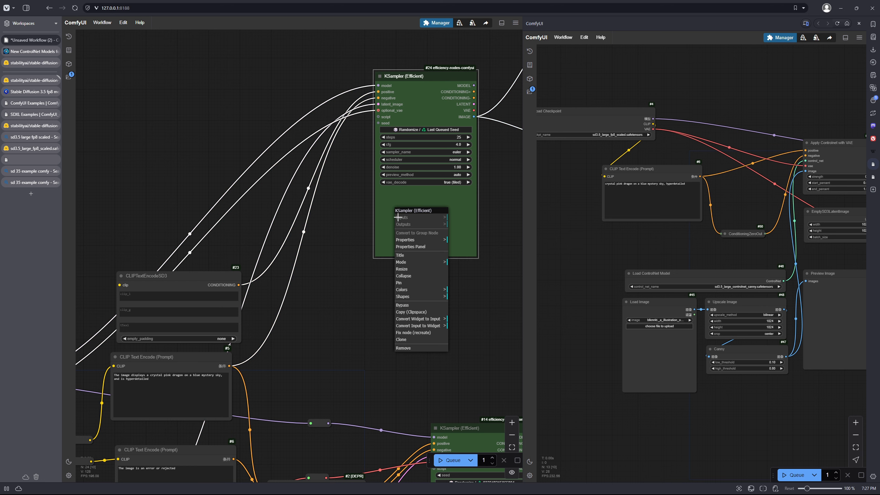
left_click(431, 323)
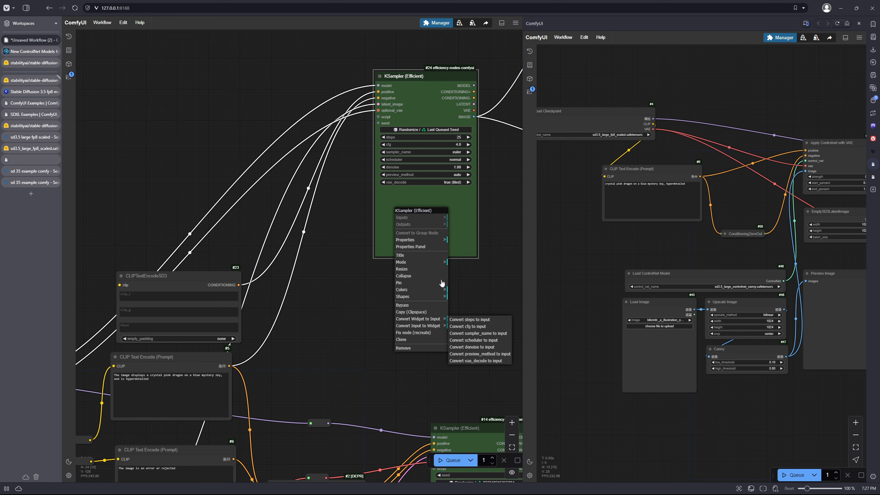
left_click(443, 327)
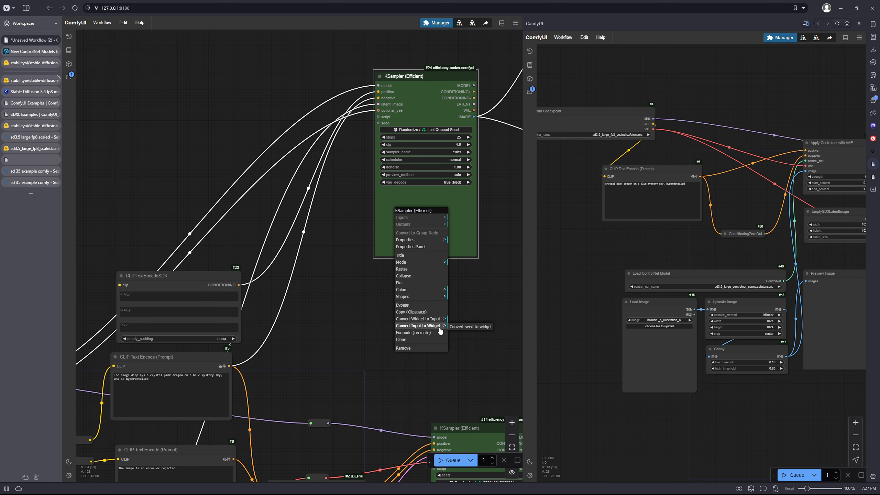
left_click(397, 199)
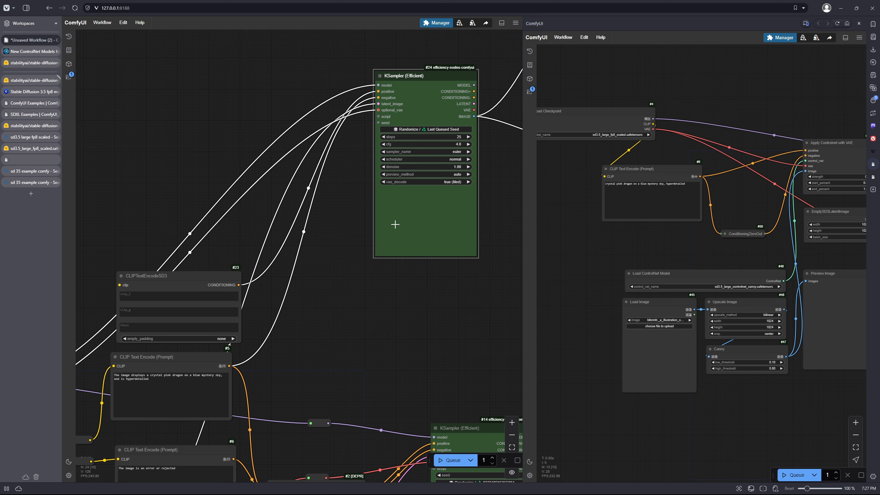
Convert the seed widget of the ControlNet branch's KSampler (Efficient) node to an input.
left_click_drag(415, 371, 382, 215)
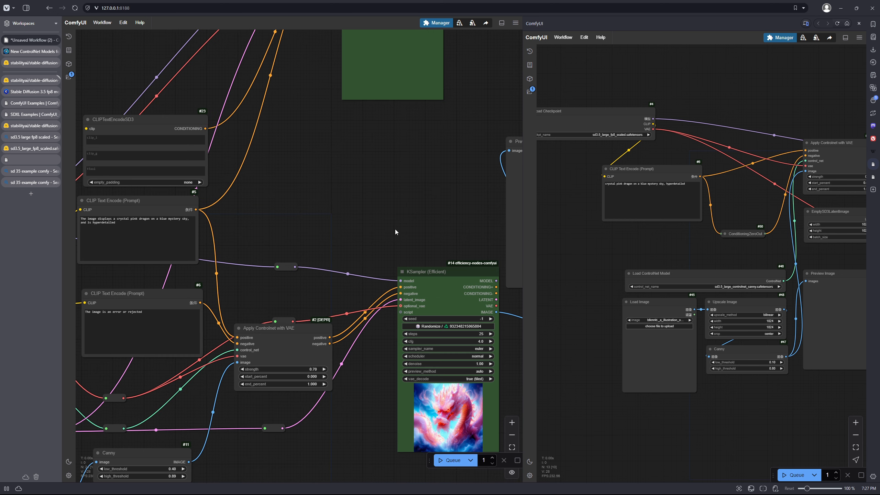
left_click(403, 399)
right_click(403, 400)
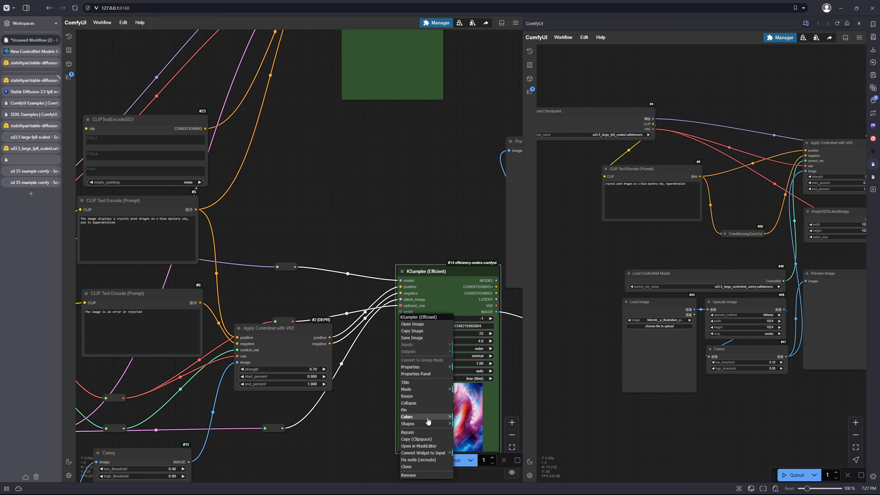
left_click(434, 452)
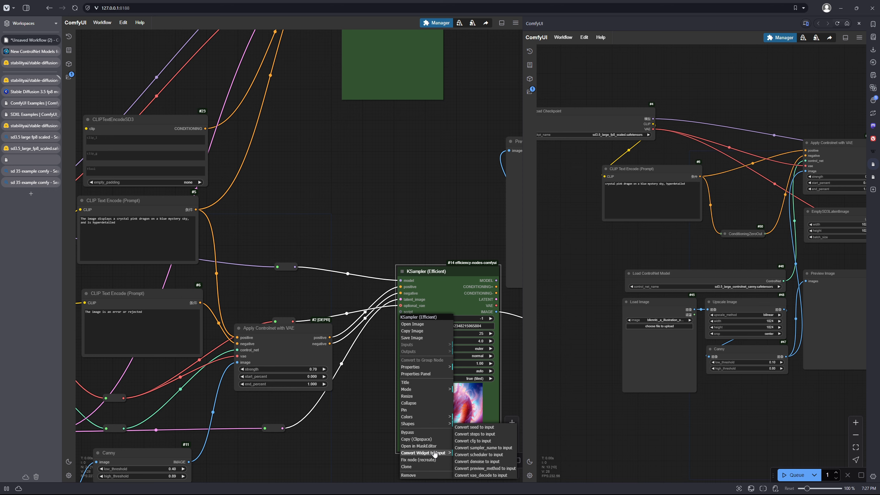
left_click(475, 428)
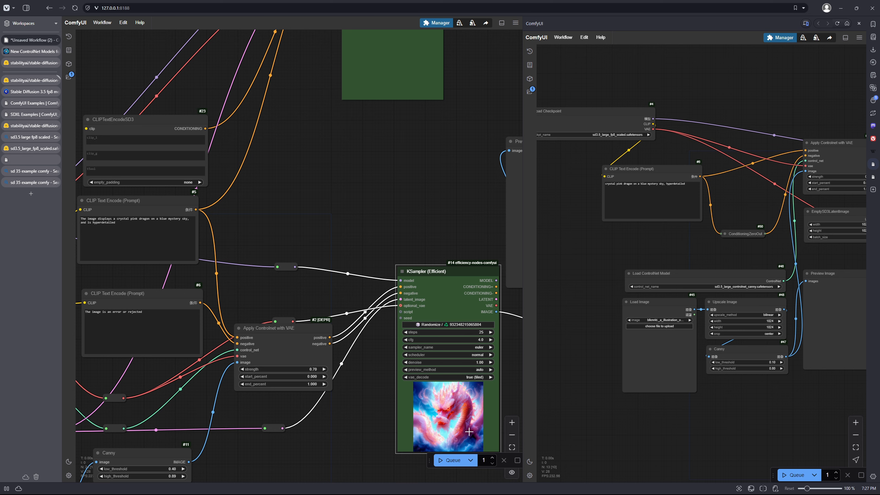
Search the nodes for "seed" and add the Seed node from was-node-suite-comfyui above the ControlNet branch.
double_click(304, 188)
type("seed")
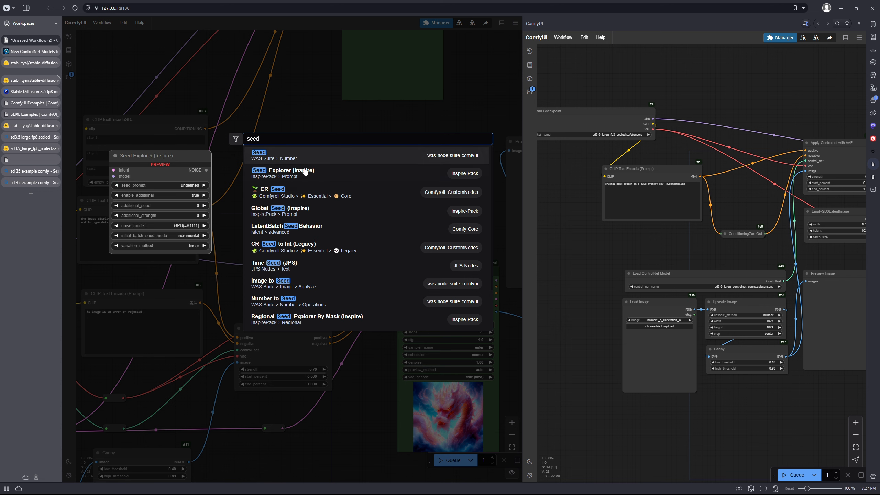
scroll(299, 277, "down", 2)
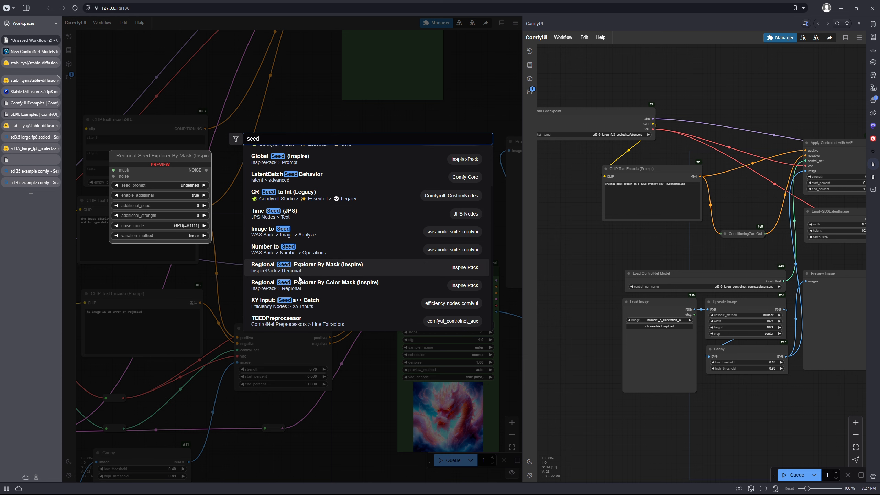
scroll(299, 279, "up", 2)
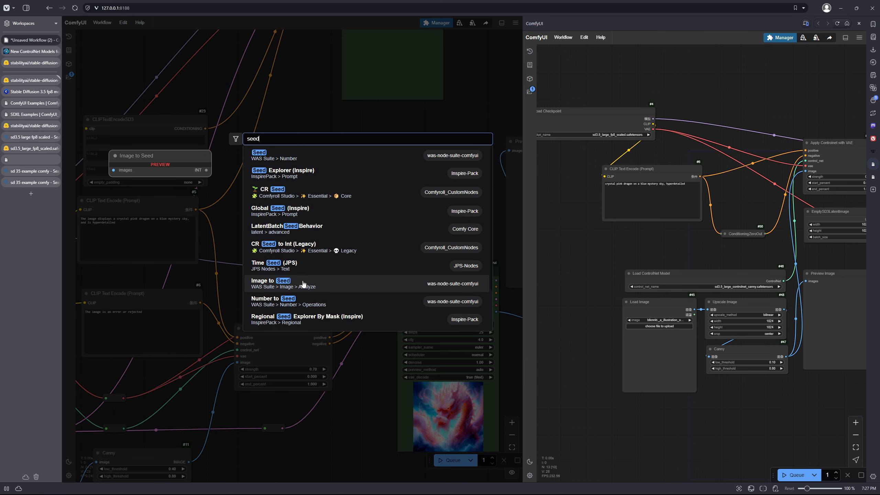
key("Return")
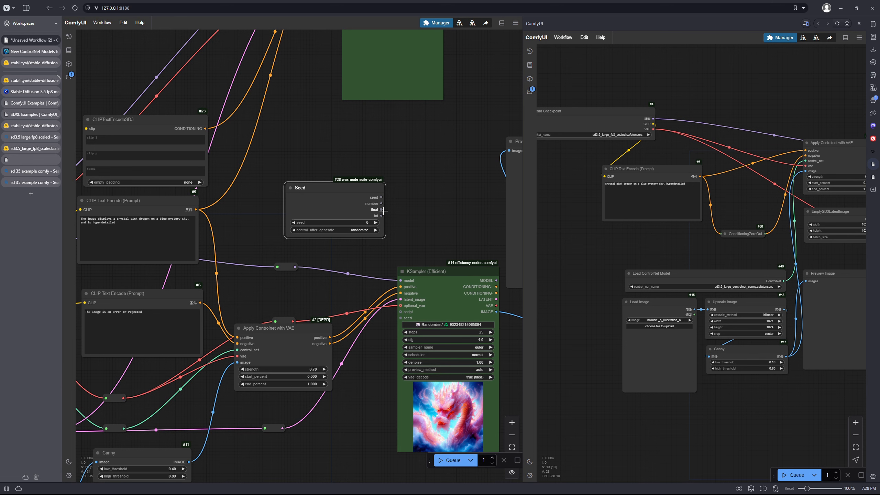
Connect the Seed node's int output to the seed inputs of both KSampler (Efficient) nodes, placing the Seed node beside the prompt nodes.
left_click_drag(382, 215, 408, 318)
left_click_drag(350, 207, 307, 210)
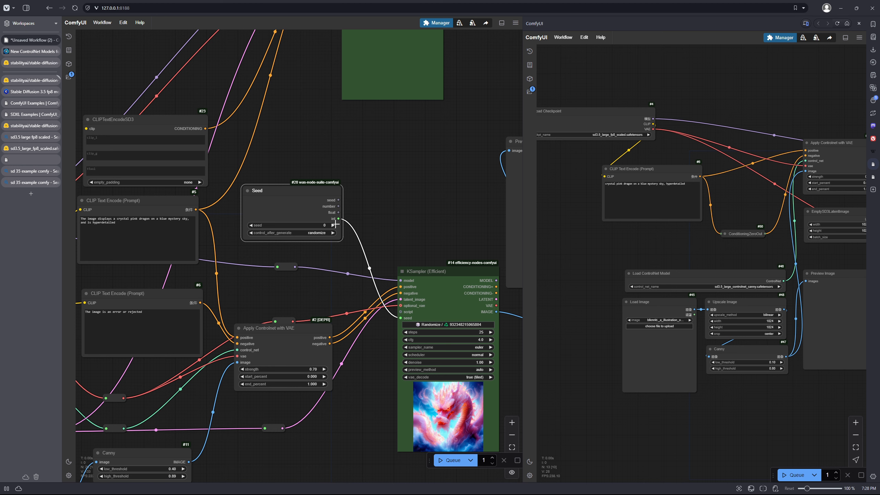
left_click_drag(366, 186, 400, 289)
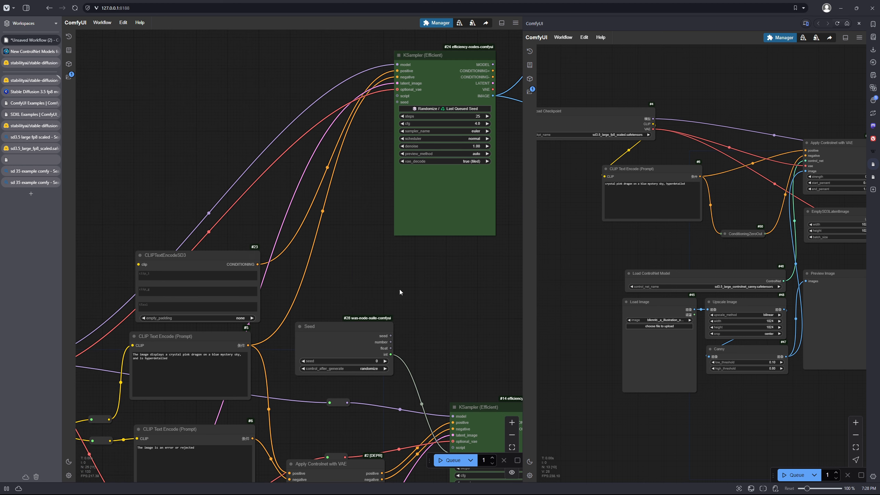
left_click_drag(391, 355, 391, 354)
left_click_drag(375, 183, 398, 102)
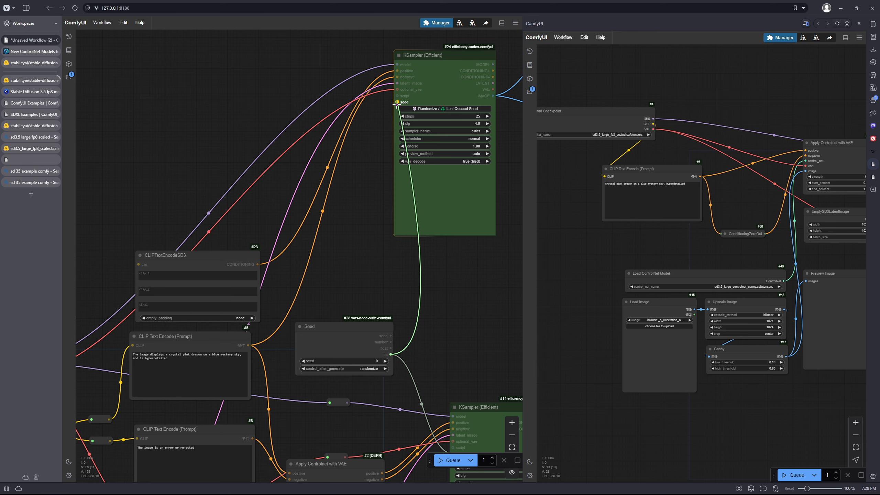
Review the whole workflow graph, following both KSampler (Efficient) branches from the shared Seed node to their image outputs.
scroll(367, 261, "down", 5)
left_click_drag(421, 270, 457, 252)
scroll(373, 222, "down", 2)
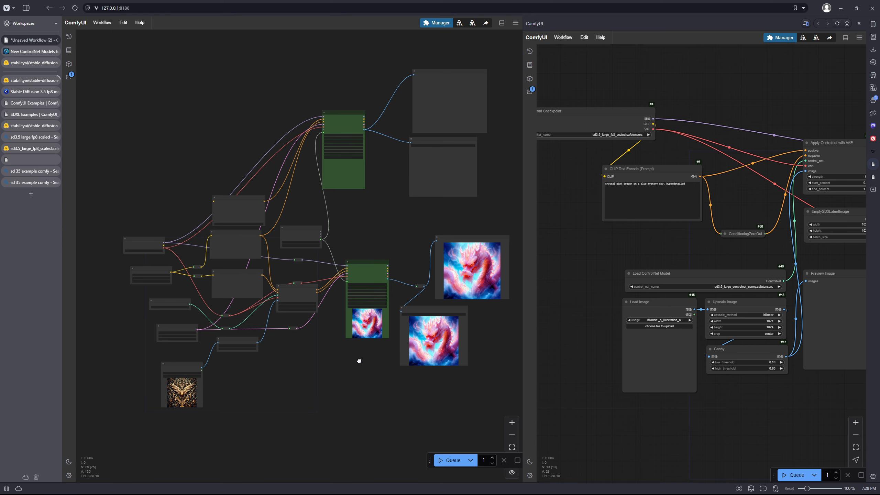
scroll(358, 360, "up", 4)
scroll(354, 345, "down", 3)
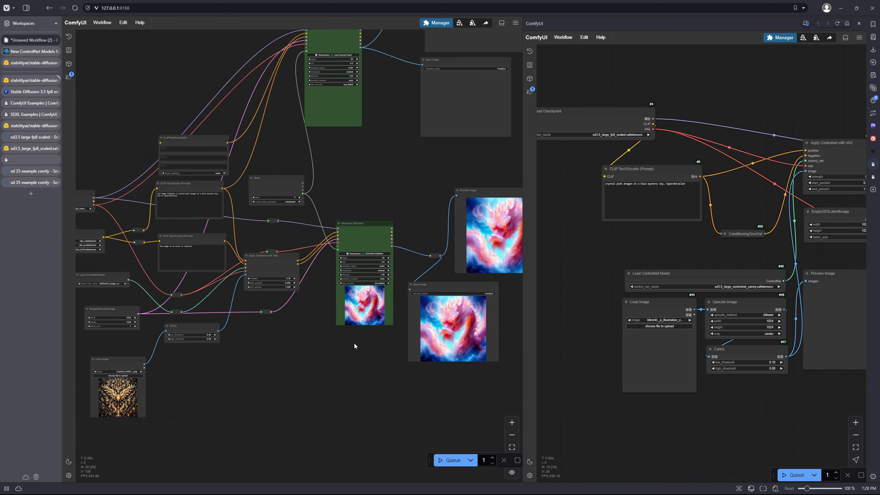
left_click_drag(295, 272, 294, 279)
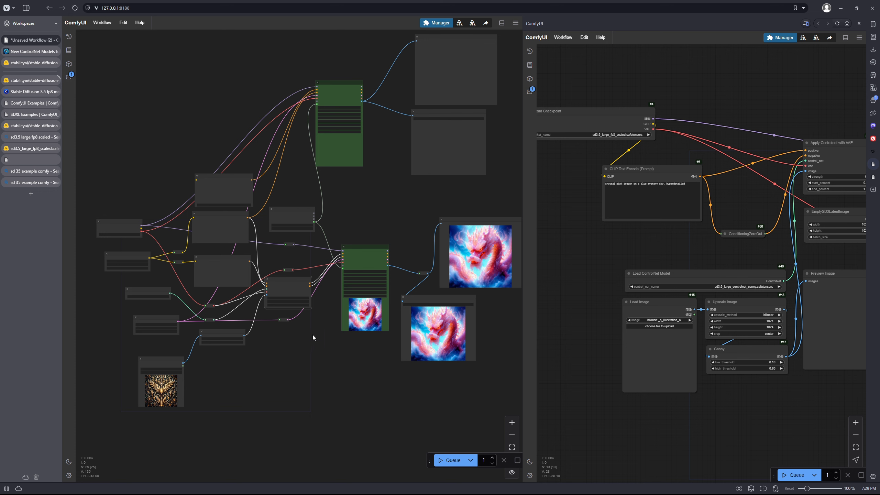
left_click_drag(337, 181, 381, 218)
scroll(381, 218, "up", 4)
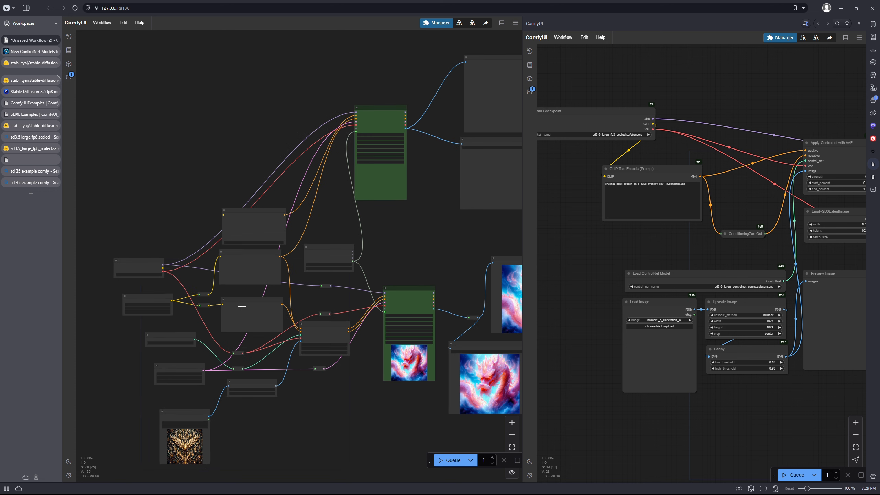
scroll(303, 293, "up", 1)
left_click_drag(347, 181, 364, 253)
left_click_drag(471, 261, 373, 245)
scroll(369, 249, "down", 4)
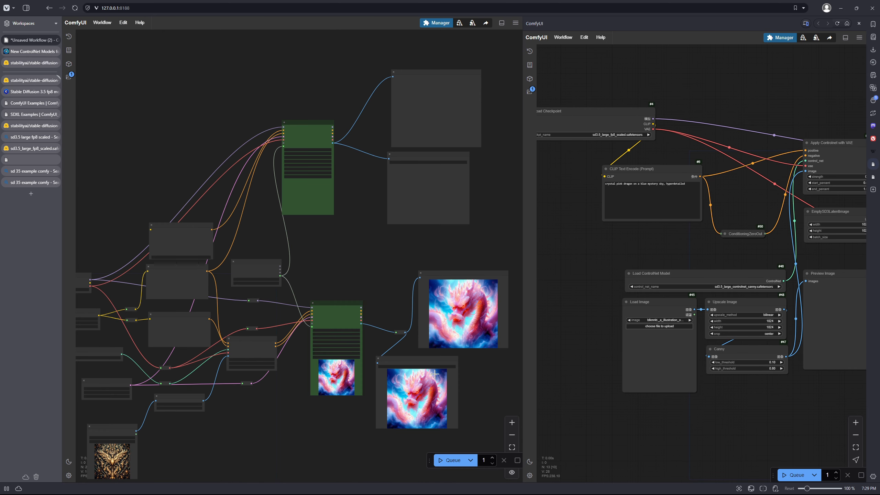
Queue two generations of the workflow and look over the CLIPTextEncodeSD3, prompt and Seed nodes.
left_click(450, 459)
scroll(251, 246, "up", 3)
left_click_drag(171, 236, 265, 288)
left_click_drag(254, 402, 354, 235)
left_click_drag(509, 265, 393, 198)
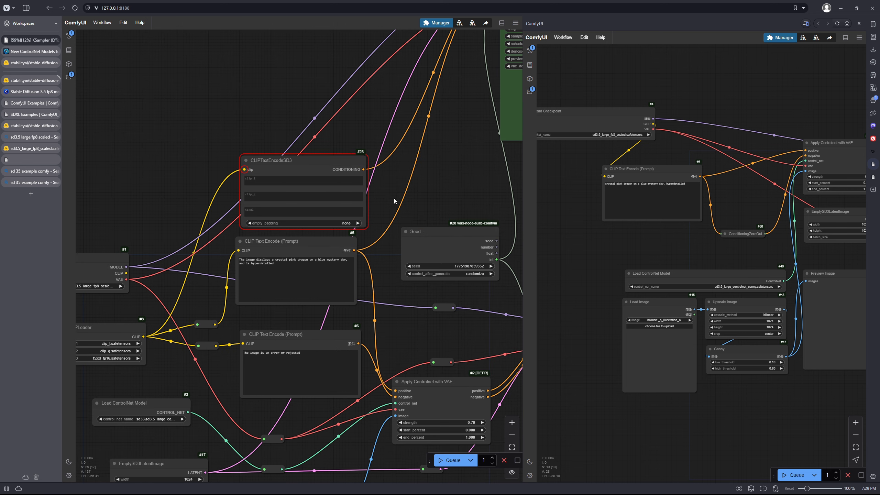
scroll(250, 105, "up", 5)
left_click_drag(285, 102, 219, 93)
scroll(220, 94, "down", 2)
scroll(224, 108, "down", 6)
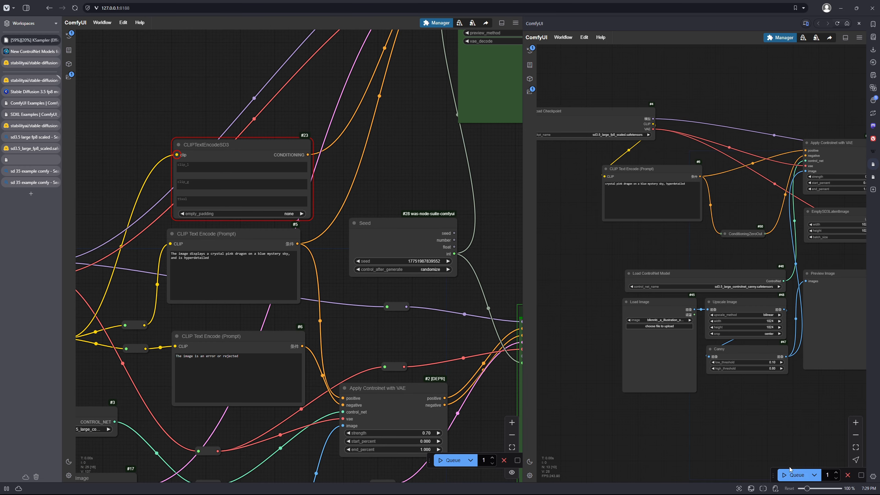
left_click(450, 460)
Follow the running generation across the graph, examining the live preview in the ControlNet branch's KSampler (Efficient) node.
scroll(358, 373, "down", 1)
scroll(358, 373, "down", 5)
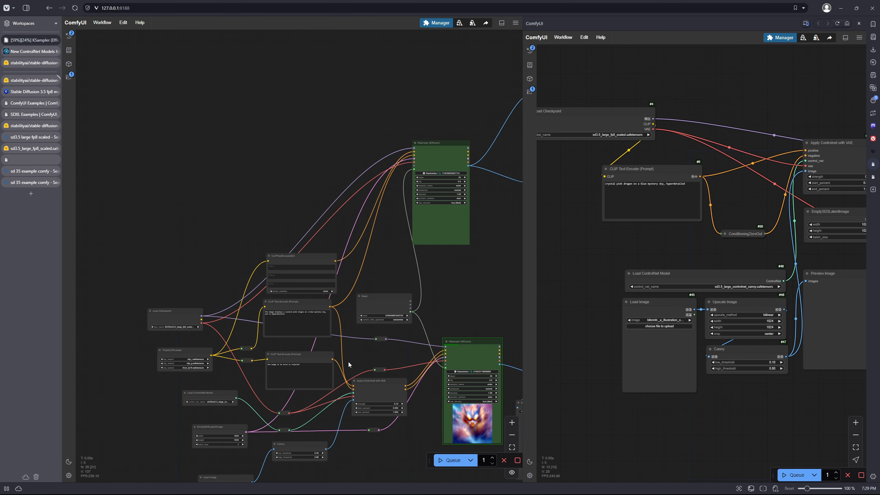
left_click_drag(442, 314, 397, 315)
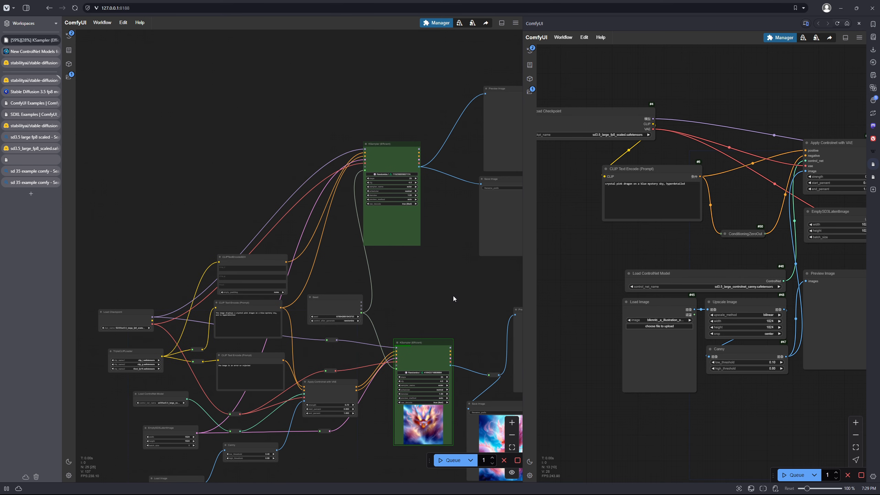
scroll(453, 295, "down", 2)
left_click_drag(453, 296, 351, 221)
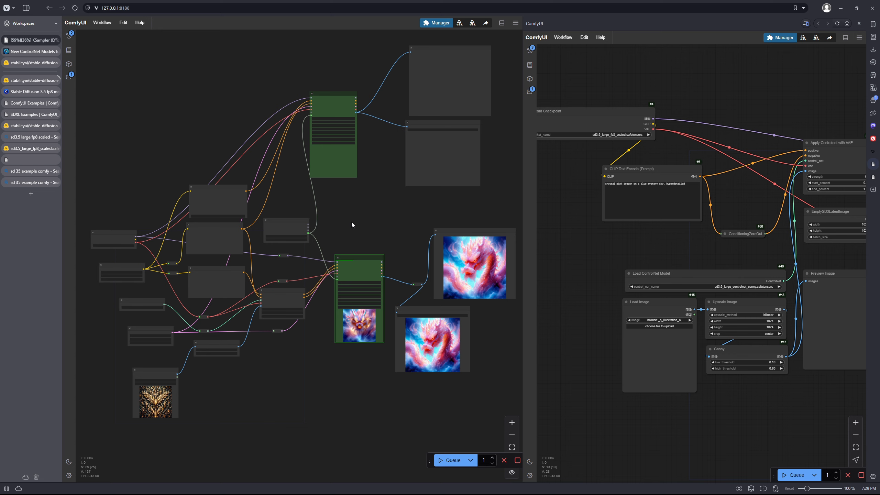
scroll(350, 223, "up", 3)
left_click_drag(399, 223, 305, 173)
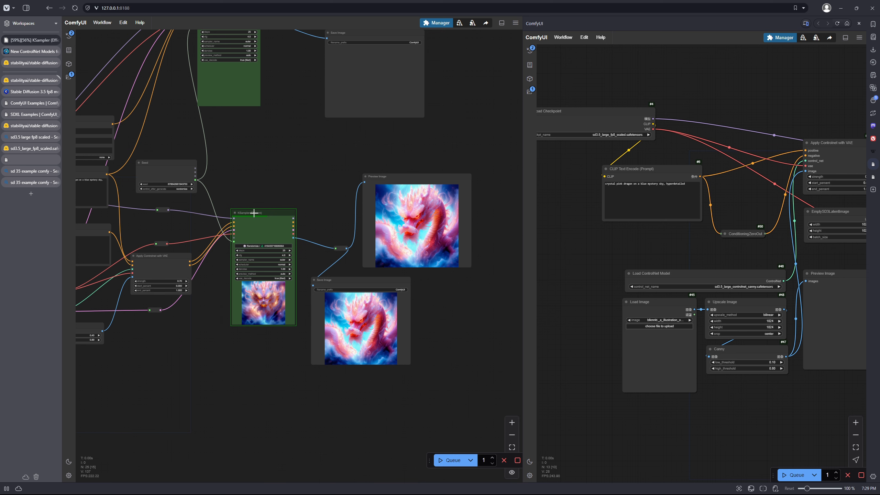
scroll(258, 224, "up", 6)
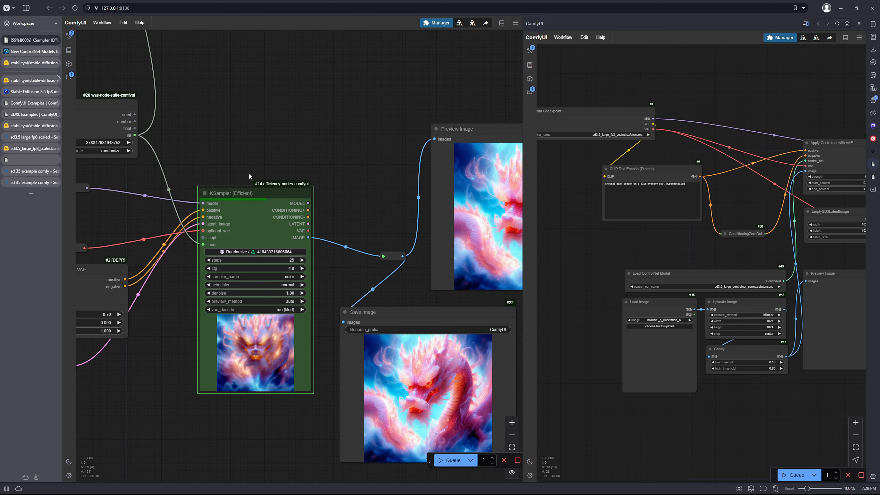
left_click_drag(251, 161, 276, 111)
scroll(268, 145, "up", 1)
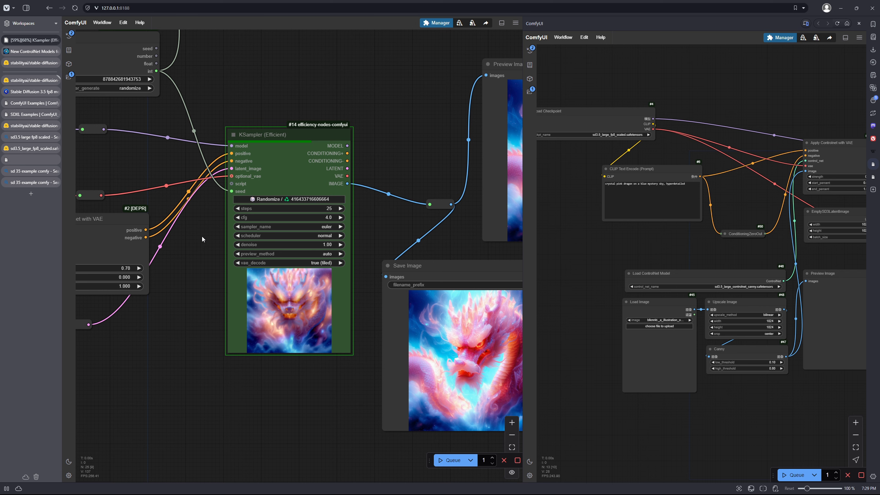
scroll(170, 261, "down", 6)
scroll(181, 262, "down", 3)
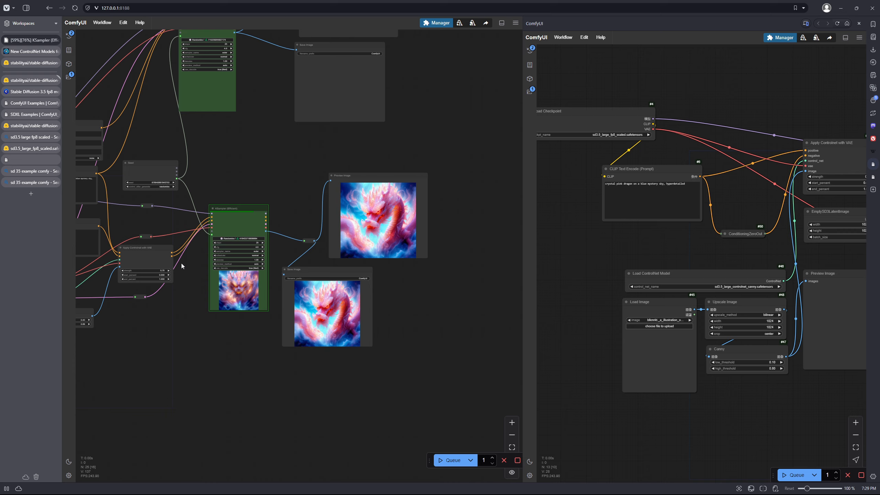
left_click_drag(182, 263, 251, 253)
scroll(250, 258, "up", 2)
scroll(251, 259, "down", 2)
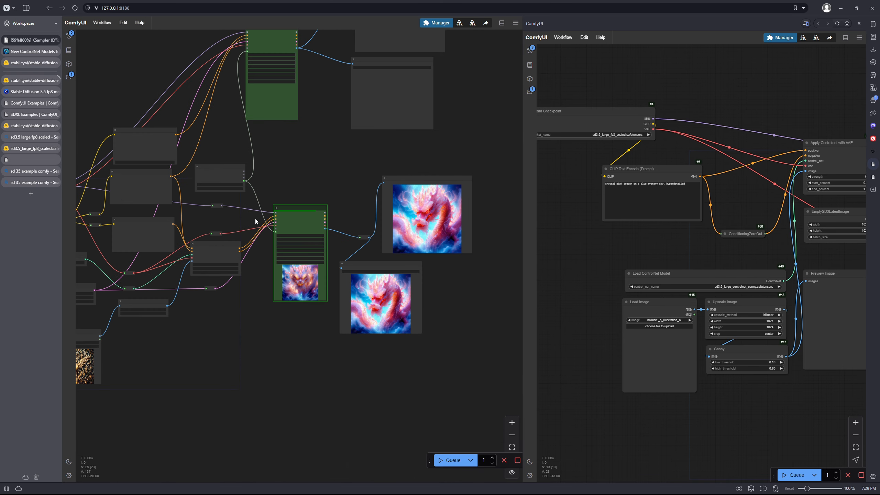
left_click_drag(287, 183, 321, 181)
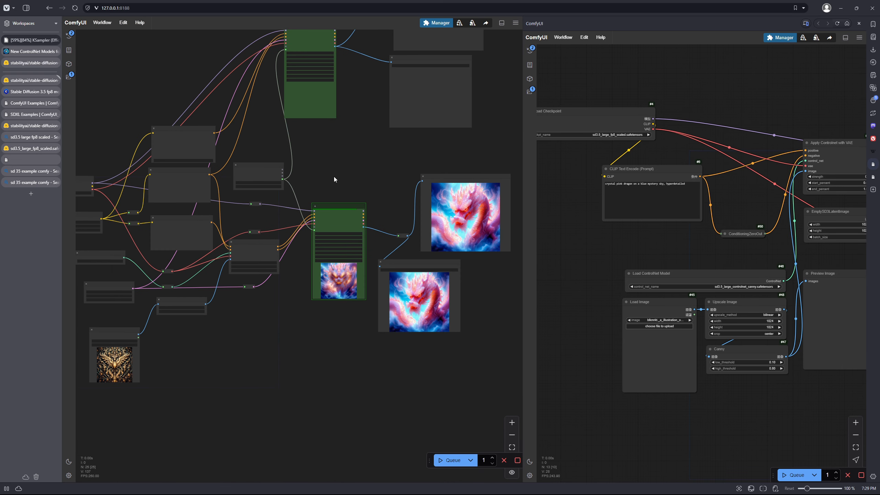
scroll(335, 178, "up", 2)
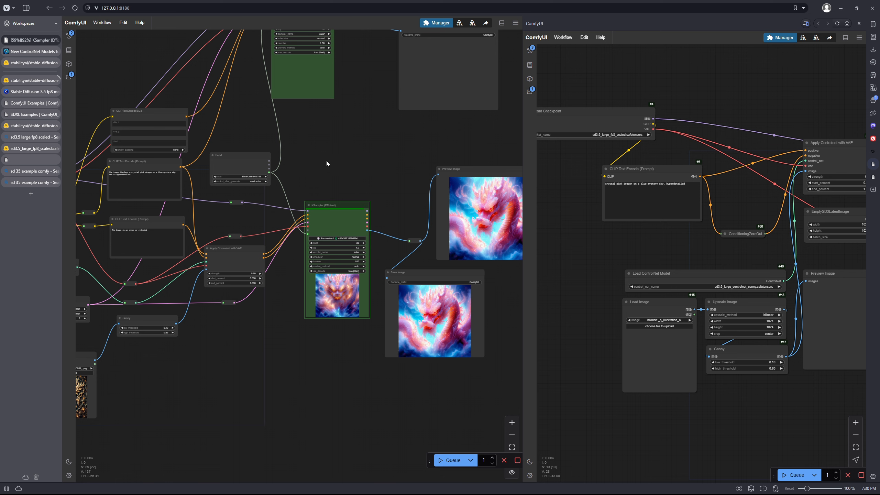
left_click_drag(259, 127, 327, 117)
Shift the CLIPTextEncodeSD3 node slightly upward and interrupt the running generation during sampling of the branch without ControlNet.
left_click_drag(222, 99, 215, 83)
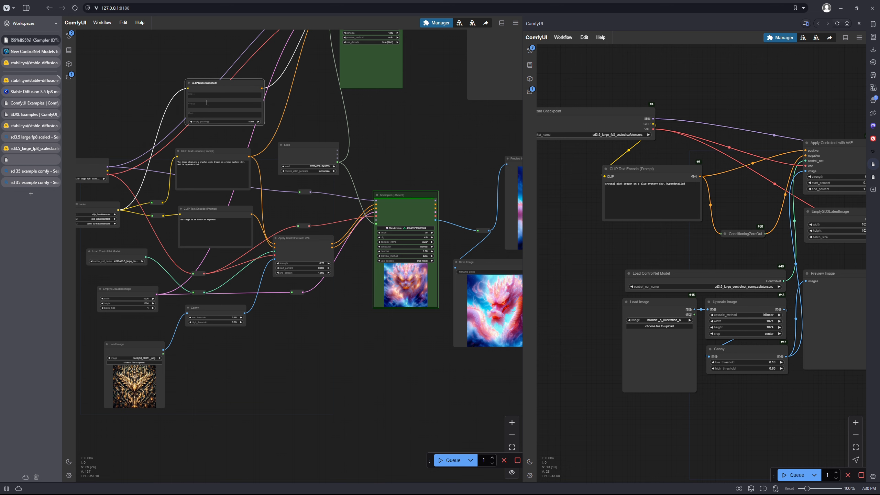
left_click_drag(280, 94, 277, 164)
left_click_drag(348, 216, 274, 215)
left_click_drag(508, 360, 455, 340)
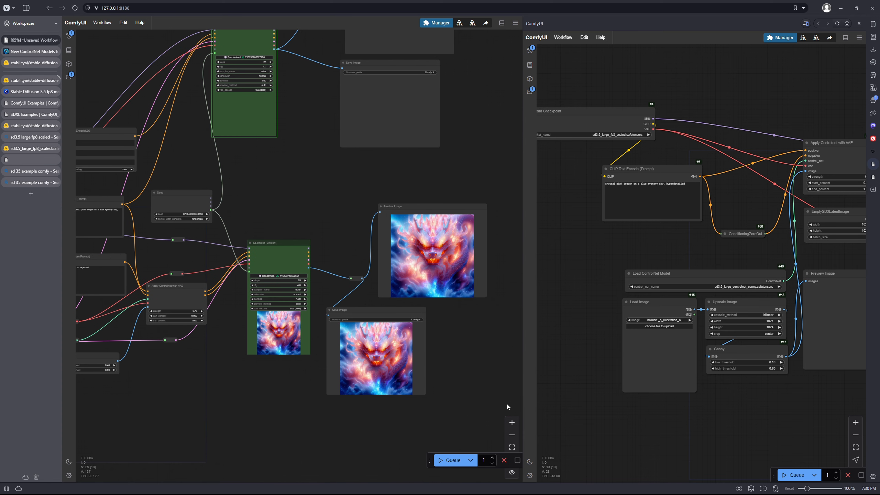
left_click(503, 459)
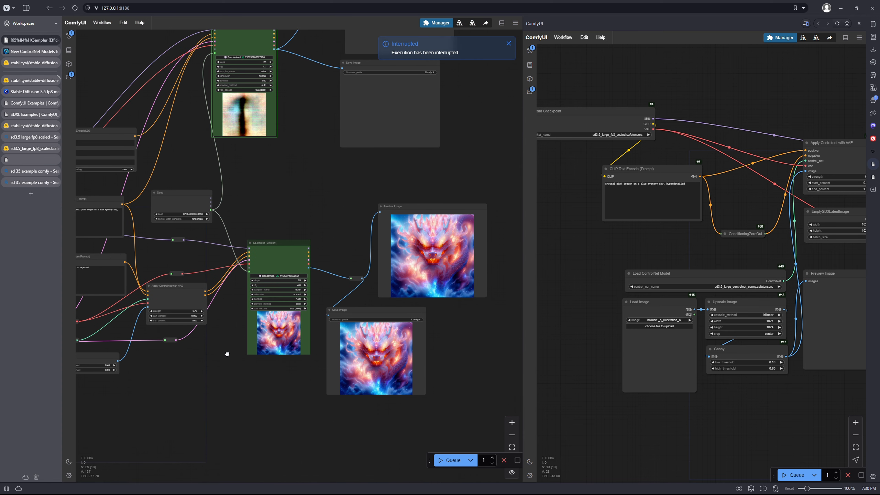
Remove the CLIPTextEncodeSD3 node above the prompt nodes.
left_click_drag(228, 354, 436, 473)
scroll(351, 305, "up", 2)
left_click(306, 242)
right_click(306, 242)
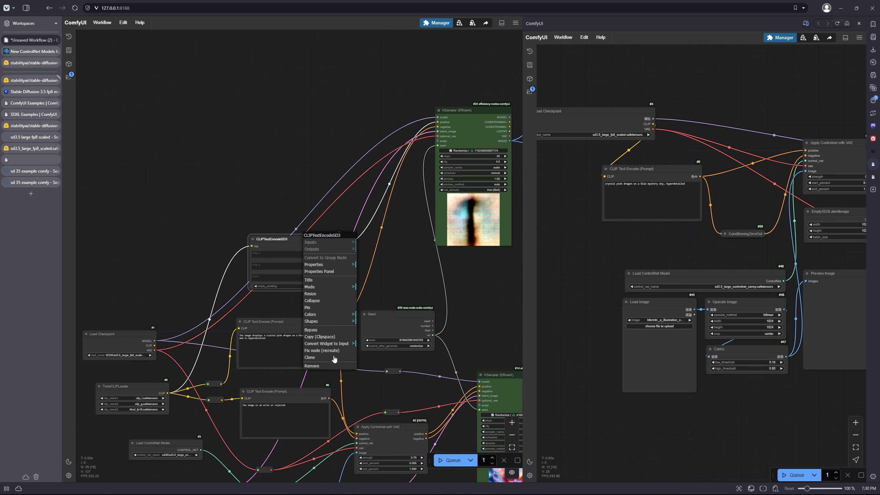
left_click(325, 372)
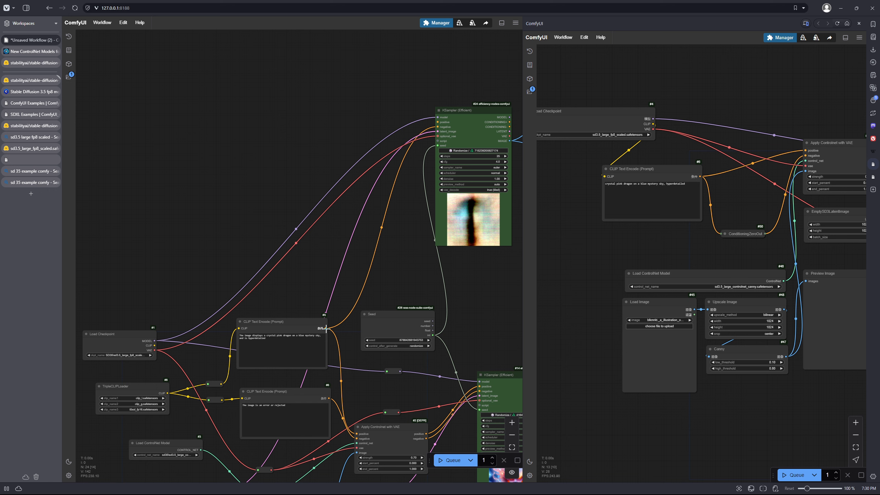
Connect the dragon prompt's conditioning to the upper KSampler (Efficient)'s positive input and the error/rejected prompt's conditioning to its negative input.
left_click_drag(325, 328, 437, 122)
left_click_drag(328, 398, 436, 125)
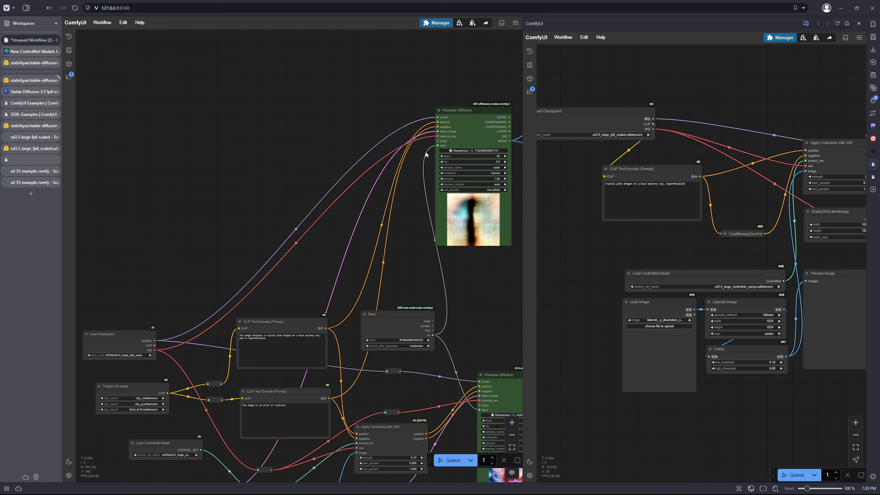
scroll(452, 299, "down", 2)
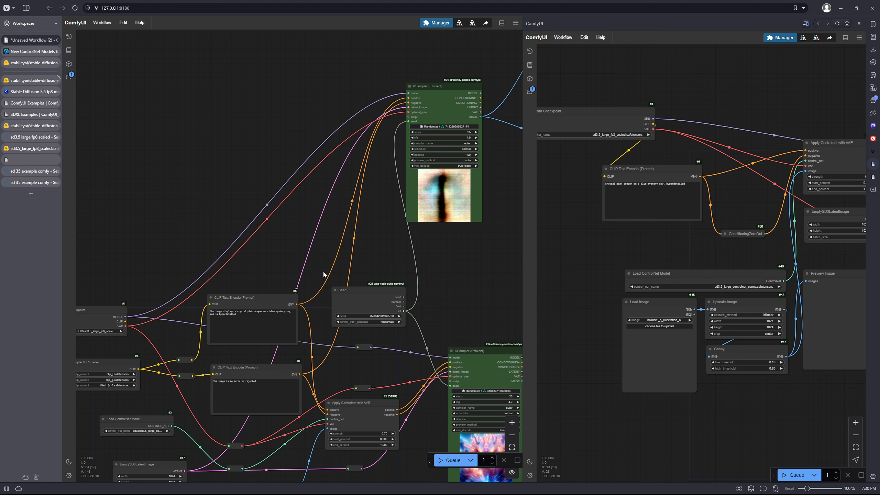
Try to queue the example workflow in the side pane, and close its error dialog.
left_click(794, 475)
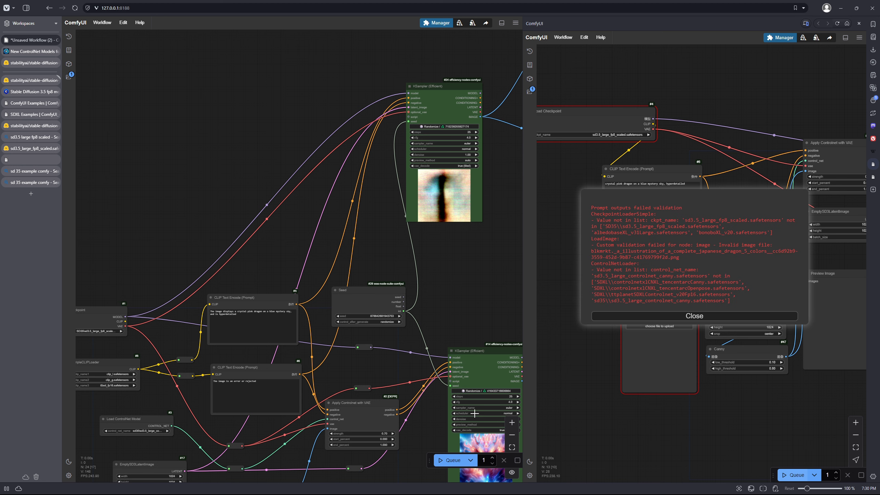
left_click(662, 316)
left_click_drag(147, 294, 181, 246)
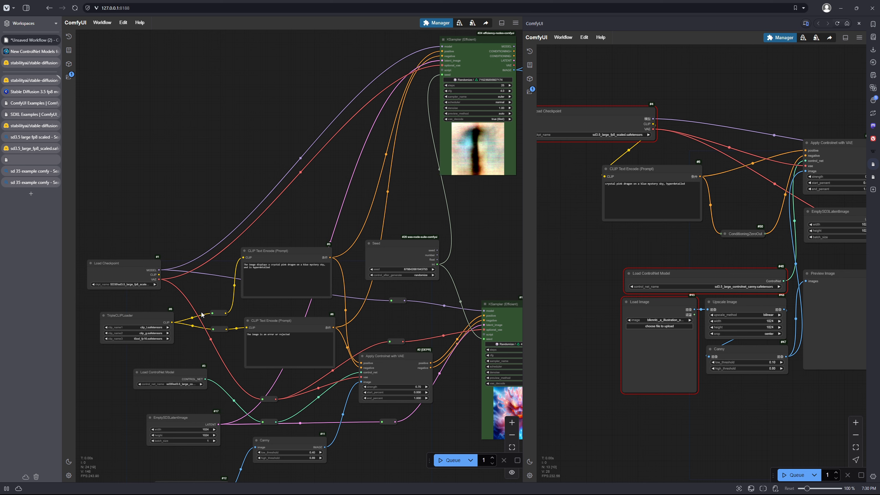
left_click_drag(200, 297, 197, 251)
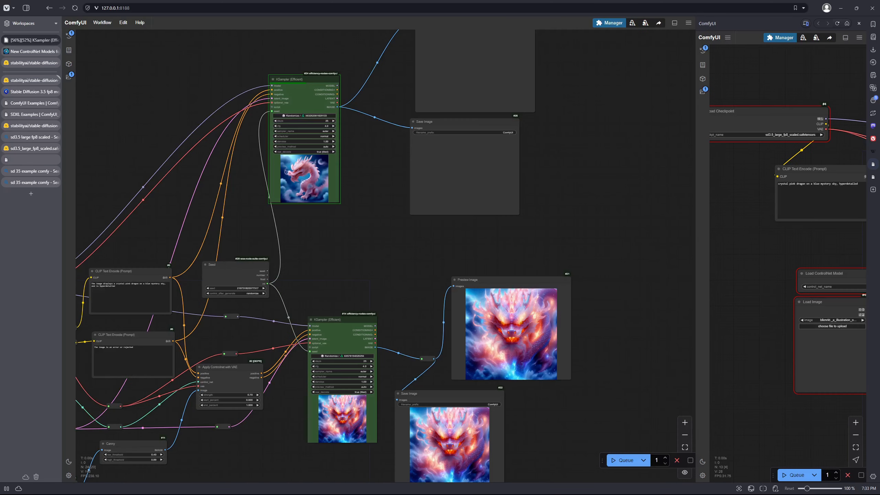
Compare the live preview of the KSampler (Efficient) without ControlNet against the ControlNet branch's generated image.
left_click_drag(508, 224, 531, 202)
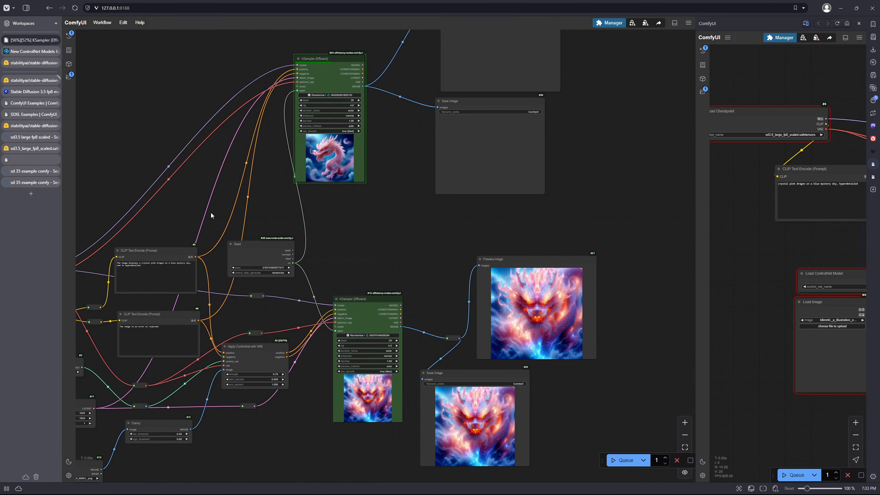
left_click_drag(331, 205, 356, 226)
scroll(356, 227, "up", 2)
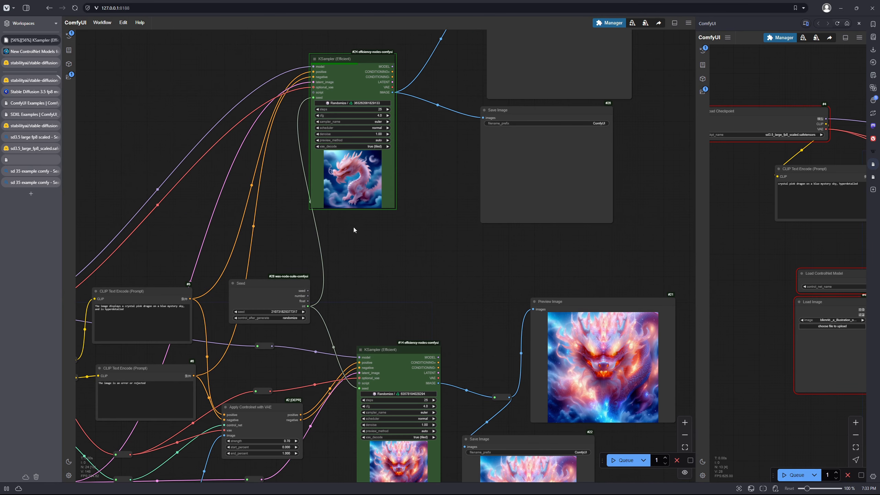
scroll(384, 253, "up", 1)
left_click_drag(521, 334, 421, 254)
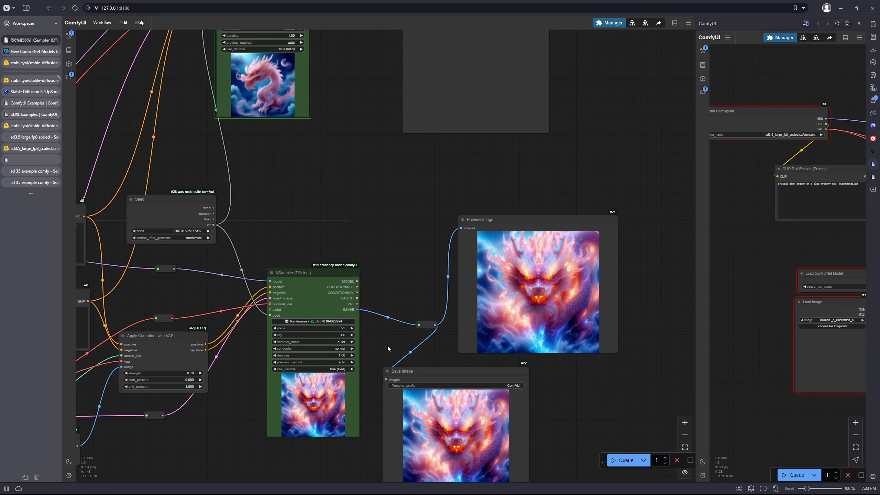
Trace the ControlNet branch from the Load Image and Canny nodes through Apply Controlnet with VAE to its image outputs.
left_click_drag(241, 435, 485, 273)
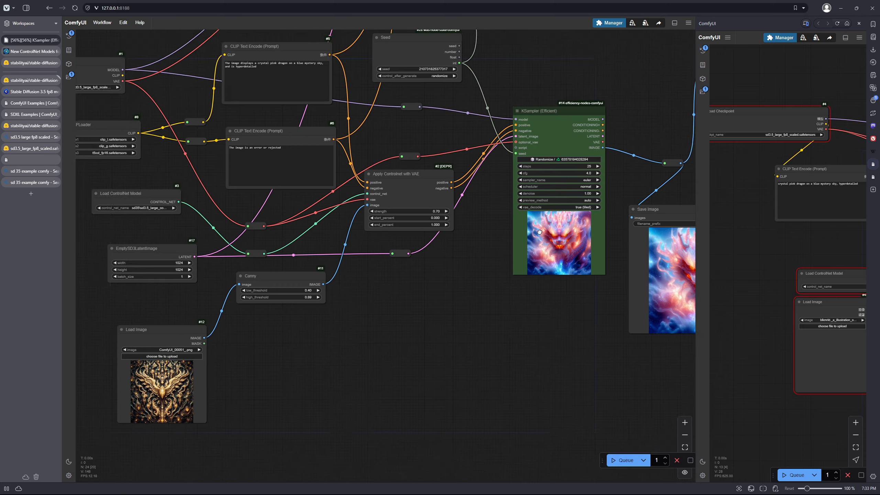
left_click_drag(234, 356, 293, 317)
left_click_drag(316, 287, 341, 284)
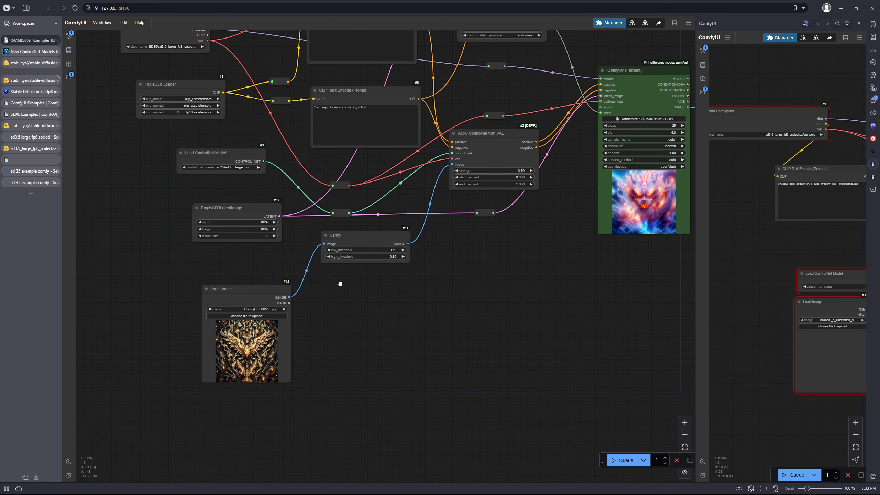
left_click_drag(456, 332, 360, 342)
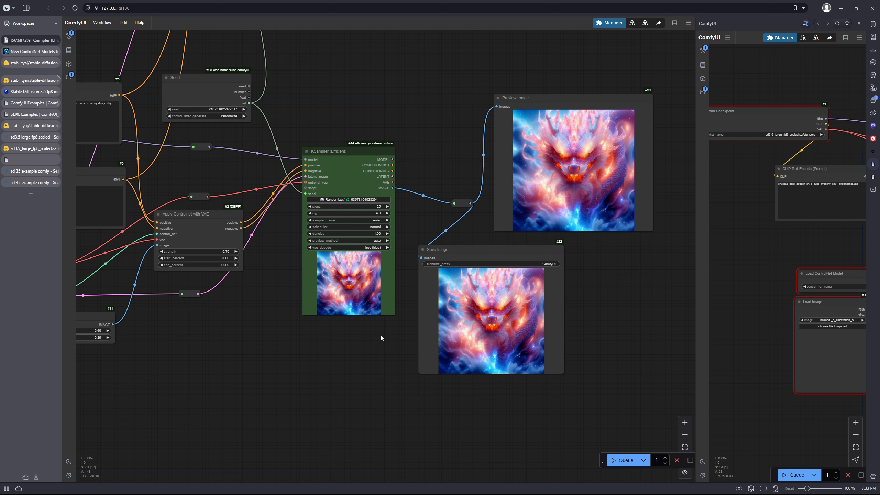
scroll(380, 335, "up", 2)
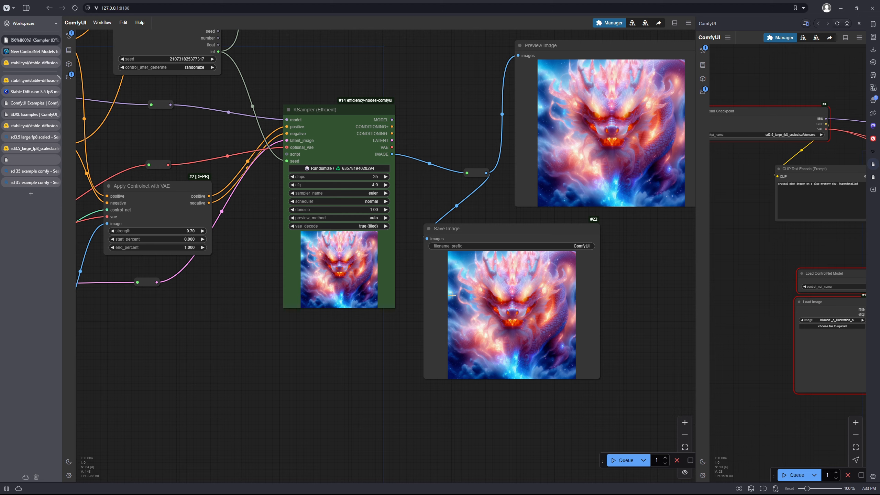
left_click_drag(265, 322, 528, 331)
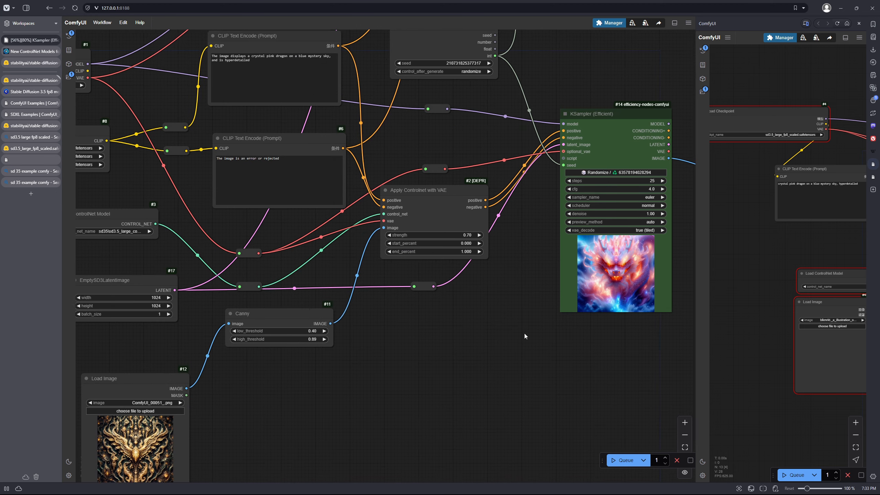
left_click_drag(634, 349, 361, 381)
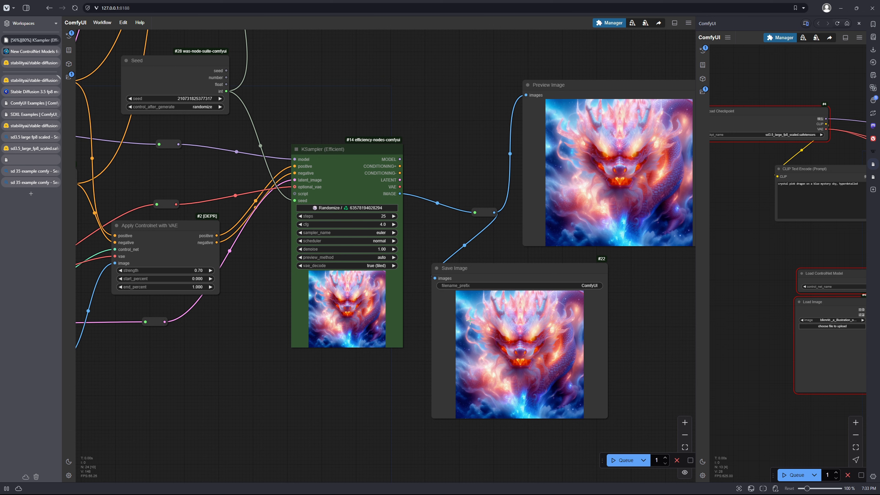
Compare the shapes in the Load Image source ComfyUI_00051_.png with those in the ControlNet branch's Save Image result.
scroll(270, 372, "left", 15)
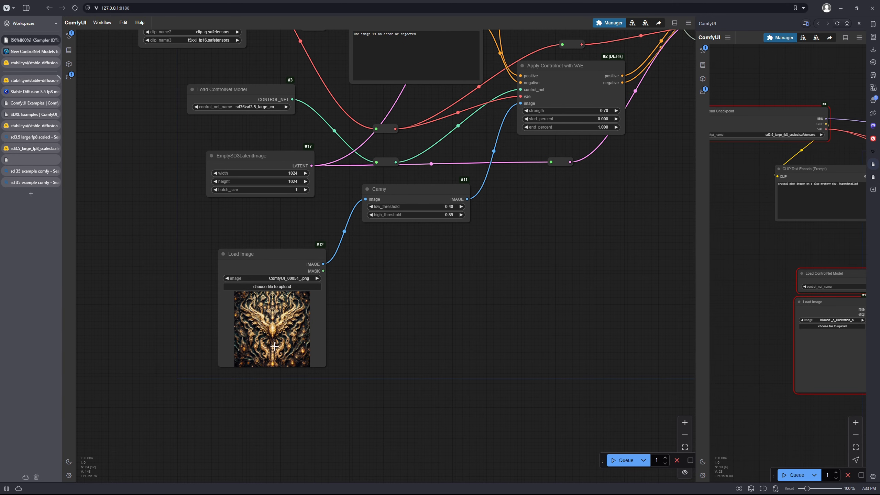
scroll(312, 314, "right", 10)
scroll(312, 314, "up", 5)
scroll(327, 311, "right", 10)
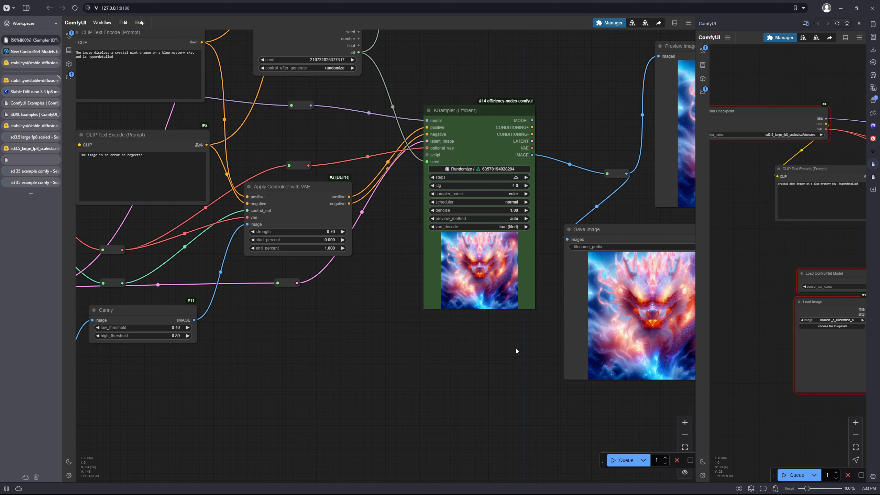
scroll(414, 354, "down", 2)
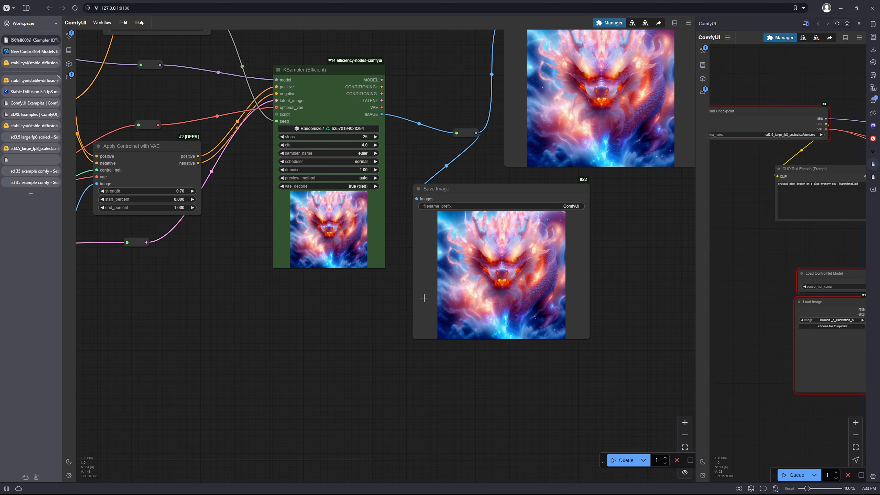
scroll(361, 289, "left", 15)
scroll(362, 289, "down", 3)
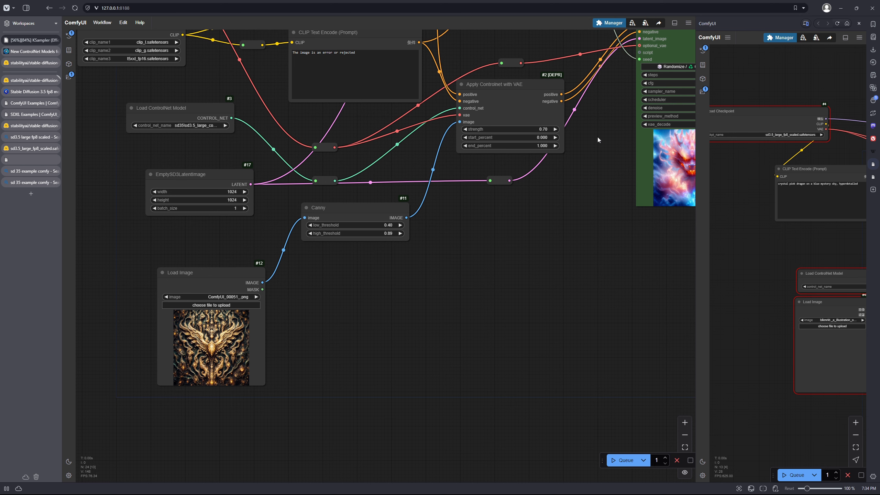
Compare the preview in the KSampler (Efficient) without ControlNet against the ControlNet branch's Preview Image.
scroll(597, 137, "right", 10)
scroll(597, 137, "up", 7)
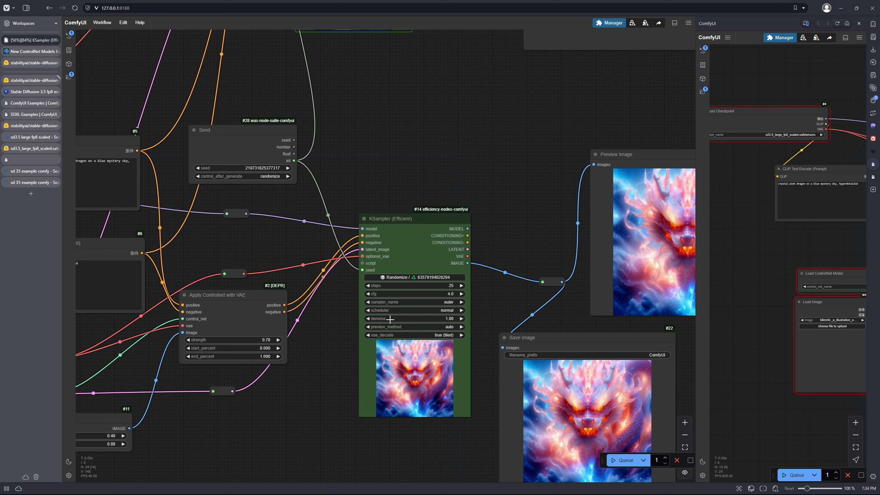
scroll(467, 200, "up", 8)
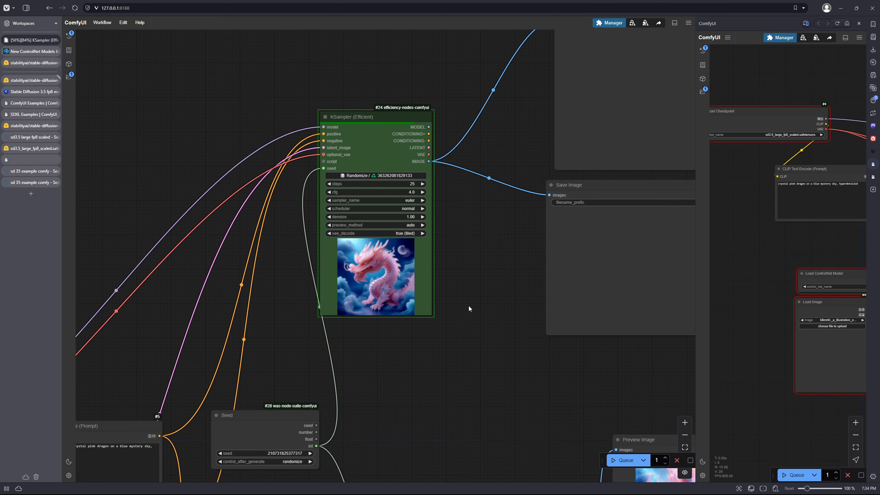
left_click_drag(464, 231, 458, 231)
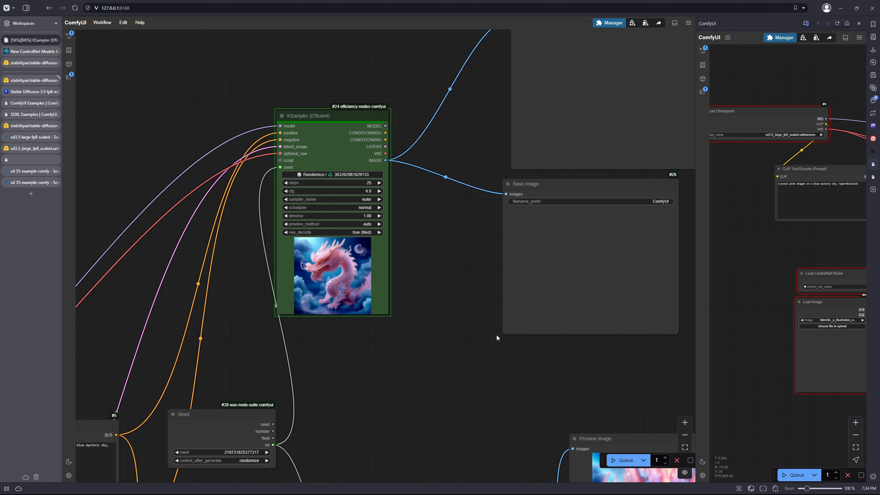
left_click_drag(498, 365, 318, 220)
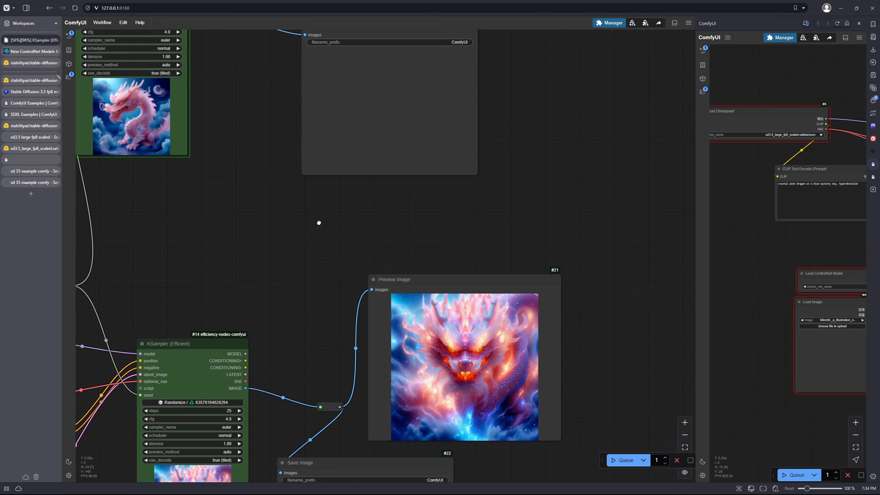
scroll(564, 354, "up", 4)
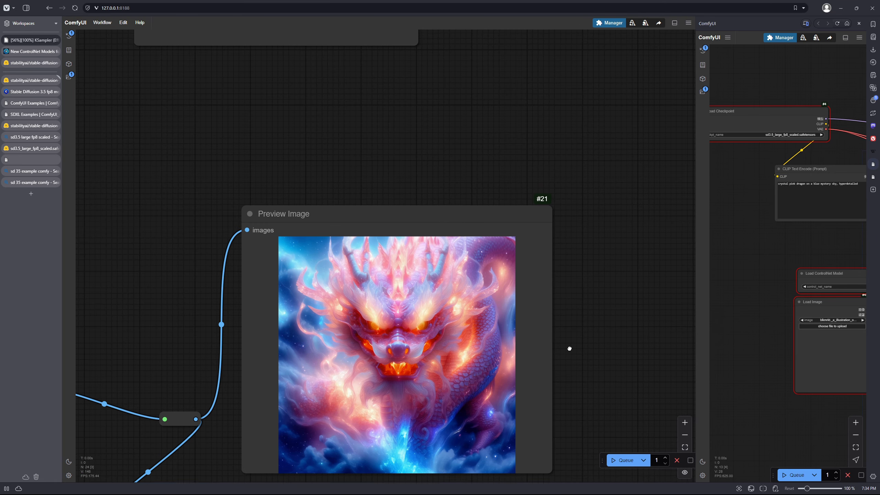
left_click_drag(569, 350, 598, 288)
scroll(598, 289, "up", 3)
scroll(603, 184, "down", 9)
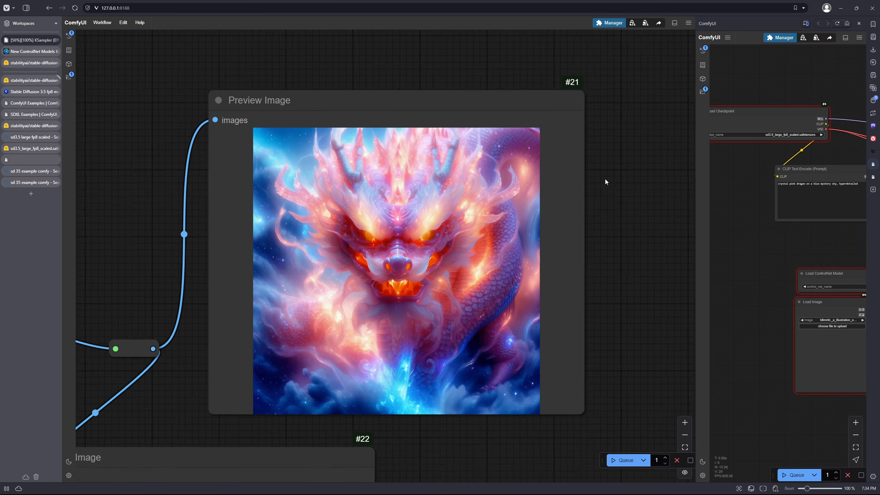
Examine the pink dragon image in the KSampler (Efficient) without ControlNet at close range.
left_click_drag(473, 118, 488, 279)
left_click_drag(321, 211, 429, 325)
scroll(428, 328, "up", 7)
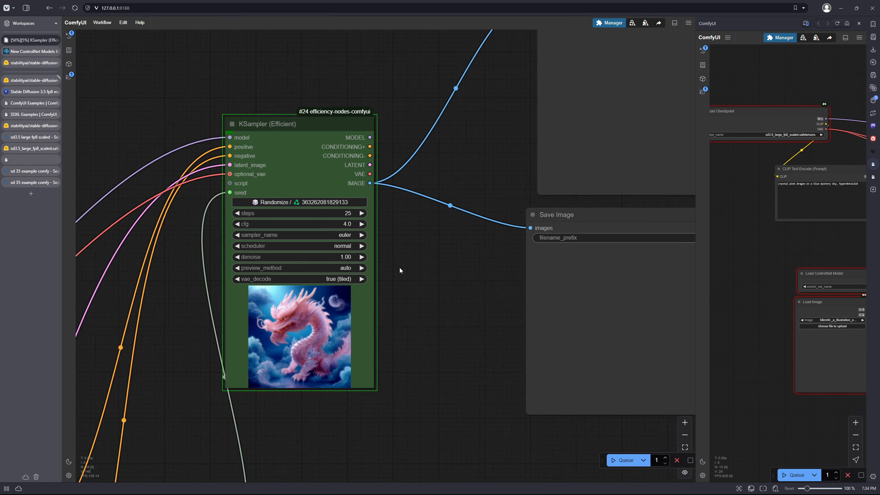
left_click_drag(408, 256, 558, 222)
scroll(476, 230, "up", 3)
scroll(474, 238, "up", 1)
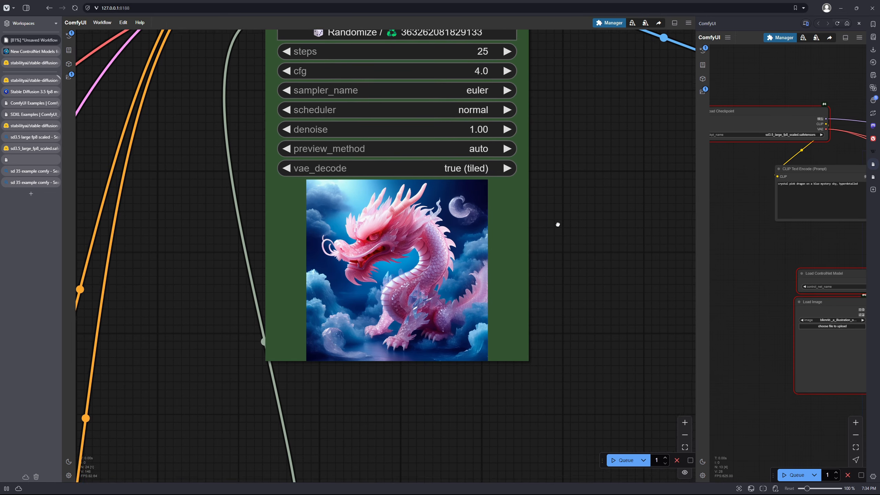
scroll(561, 231, "up", 2)
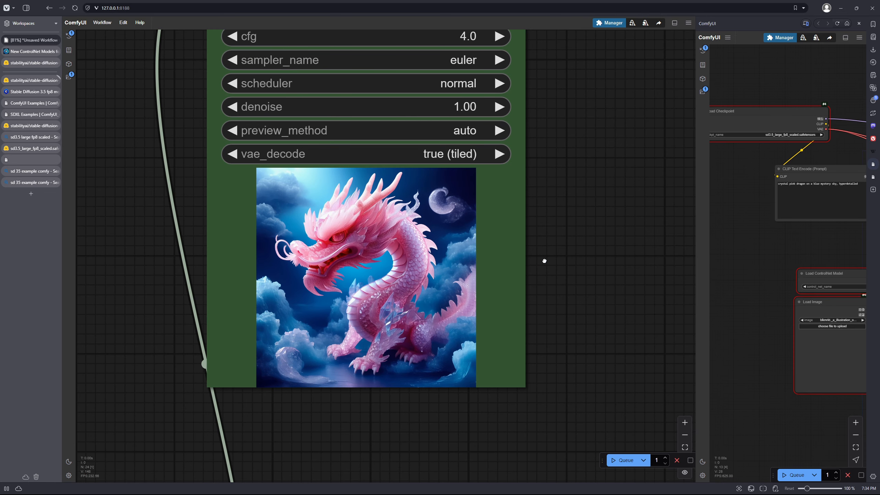
left_click_drag(544, 260, 568, 255)
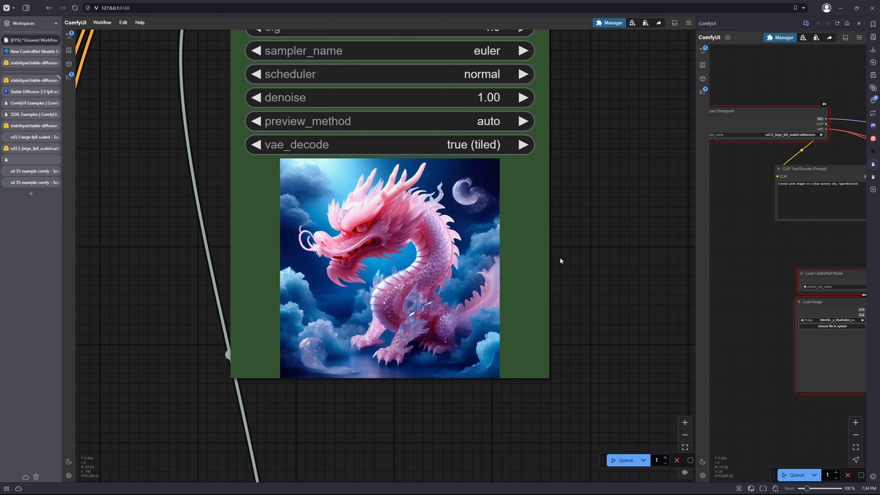
scroll(387, 379, "up", 2)
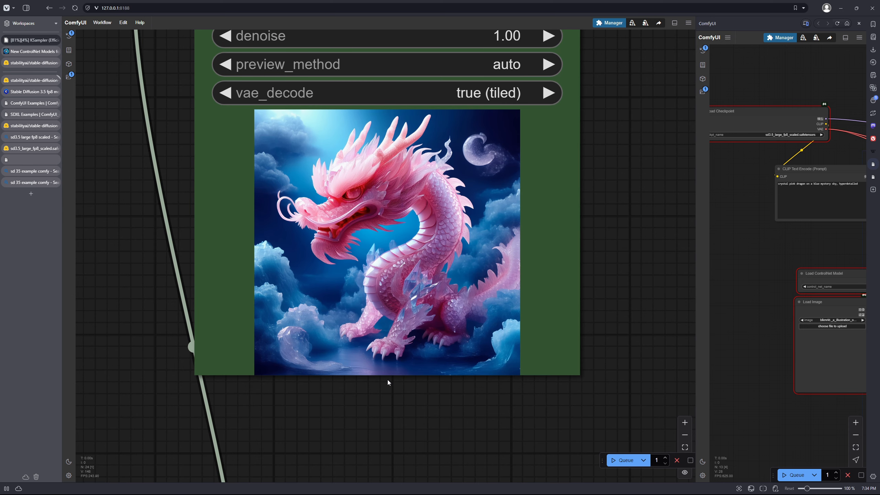
Compare the ControlNet KSampler's live preview with the previous image in its Save Image node.
left_click_drag(388, 379, 402, 308)
scroll(398, 338, "down", 4)
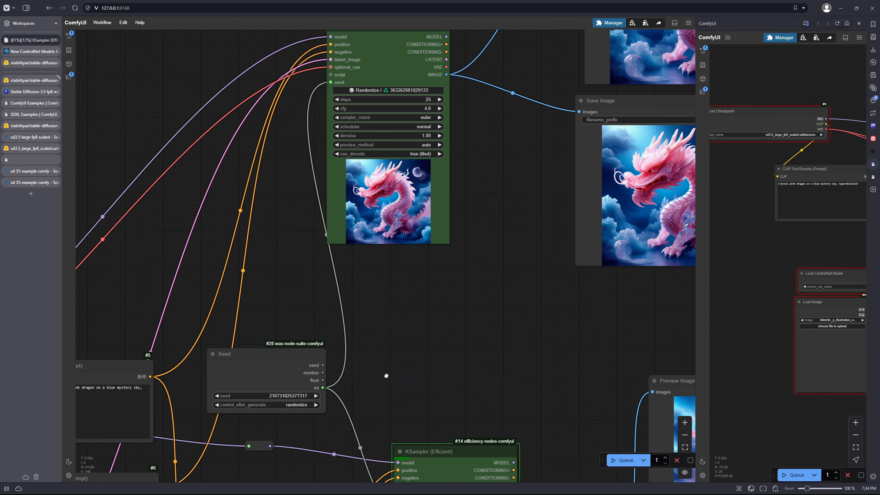
scroll(338, 353, "down", 4)
left_click_drag(286, 405, 298, 323)
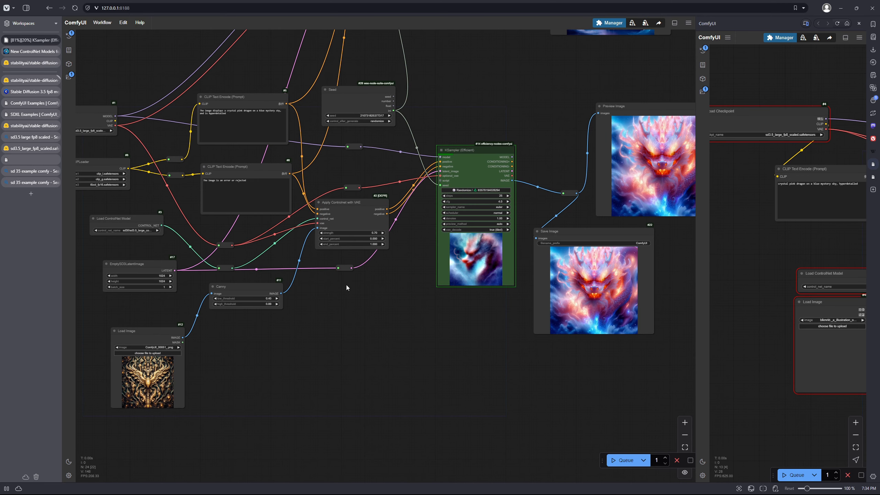
scroll(352, 293, "down", 2)
scroll(495, 121, "up", 2)
left_click_drag(495, 122, 469, 198)
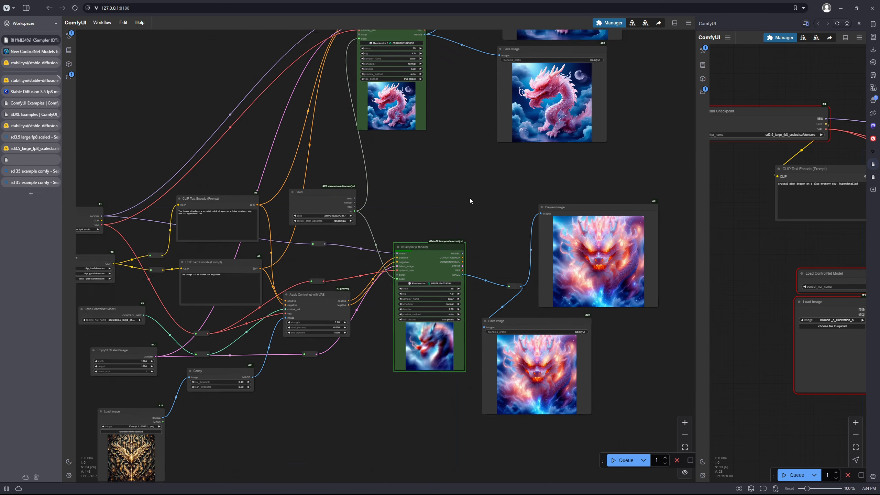
scroll(496, 257, "down", 3)
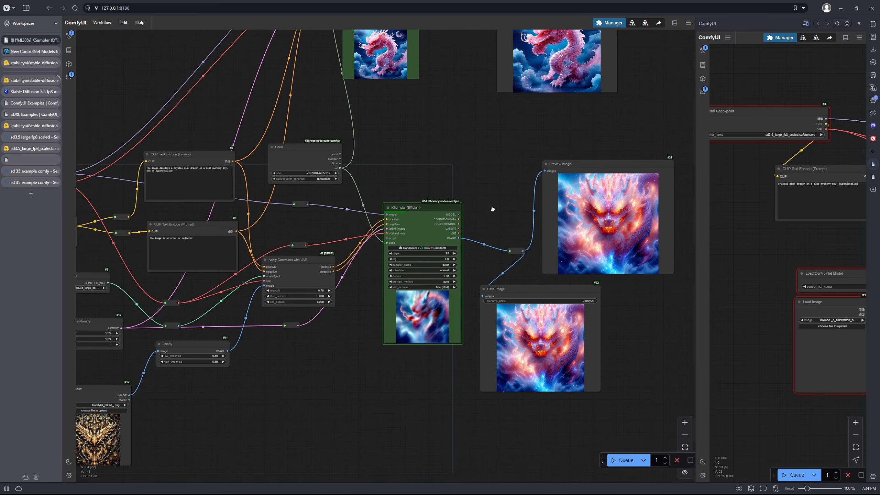
scroll(401, 350, "up", 7)
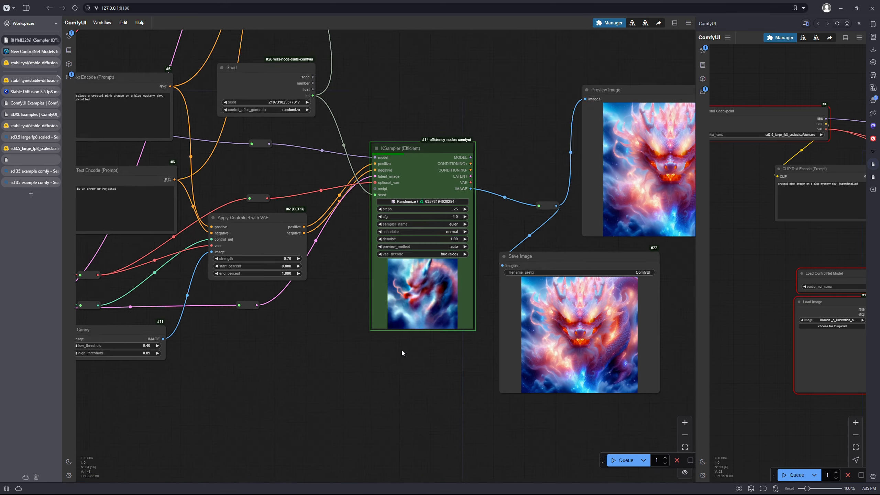
left_click_drag(479, 337, 350, 346)
scroll(553, 306, "up", 2)
scroll(553, 306, "up", 1)
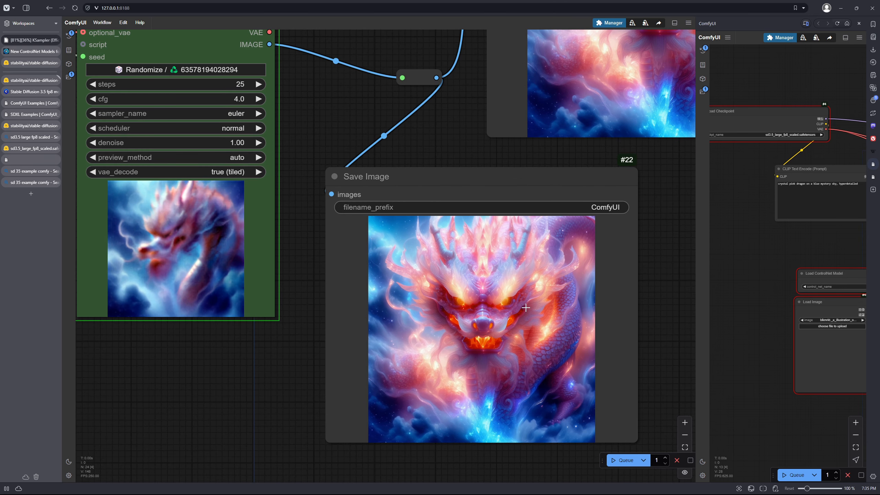
left_click_drag(447, 159, 392, 119)
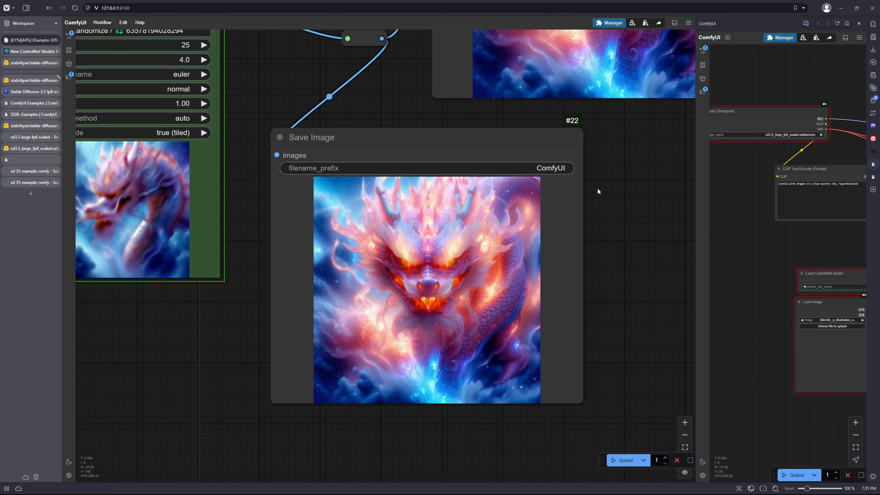
scroll(596, 190, "down", 10)
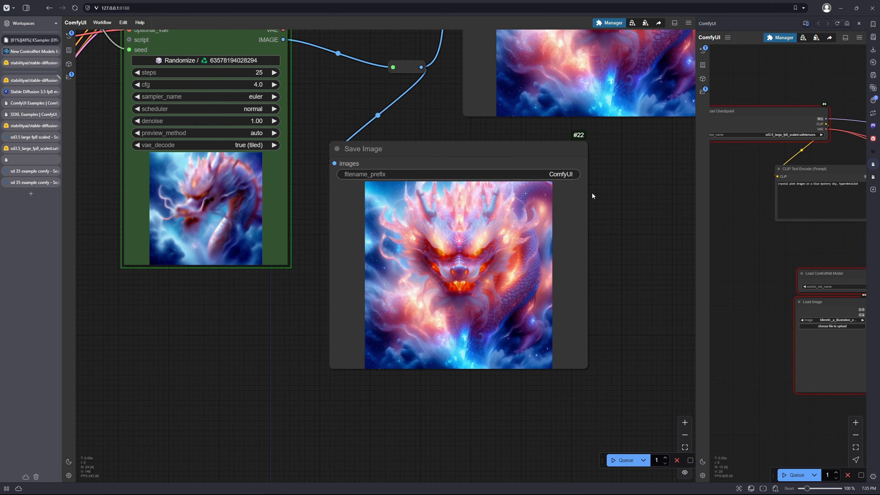
Review both branches side by side, comparing the shared Seed and prompt connections and their image outputs.
scroll(447, 234, "down", 5)
left_click_drag(410, 125, 417, 194)
scroll(415, 195, "up", 4)
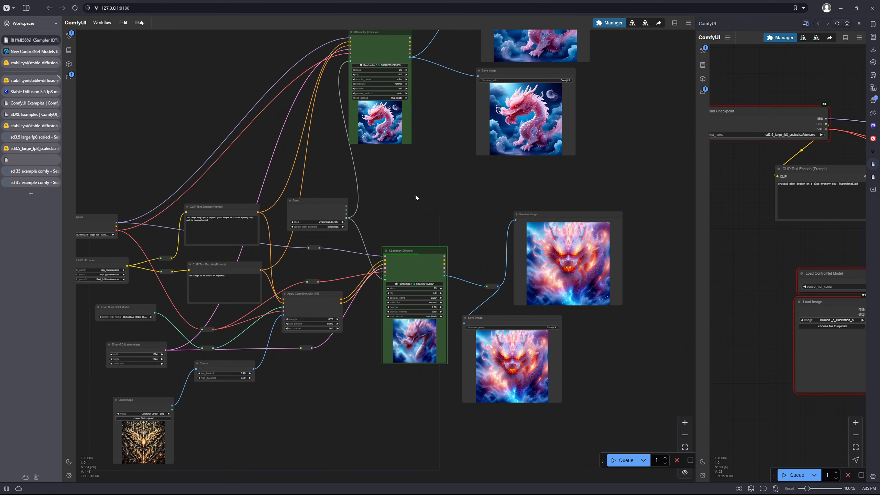
left_click_drag(438, 171, 454, 244)
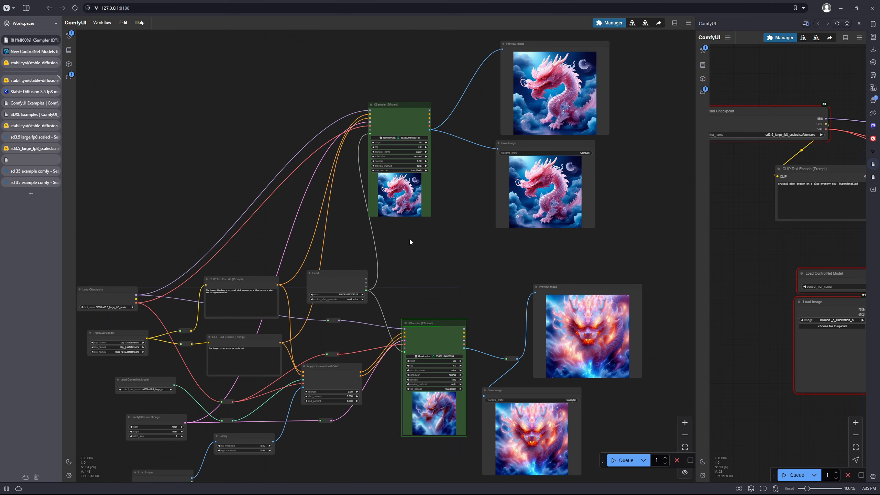
left_click_drag(399, 238, 450, 137)
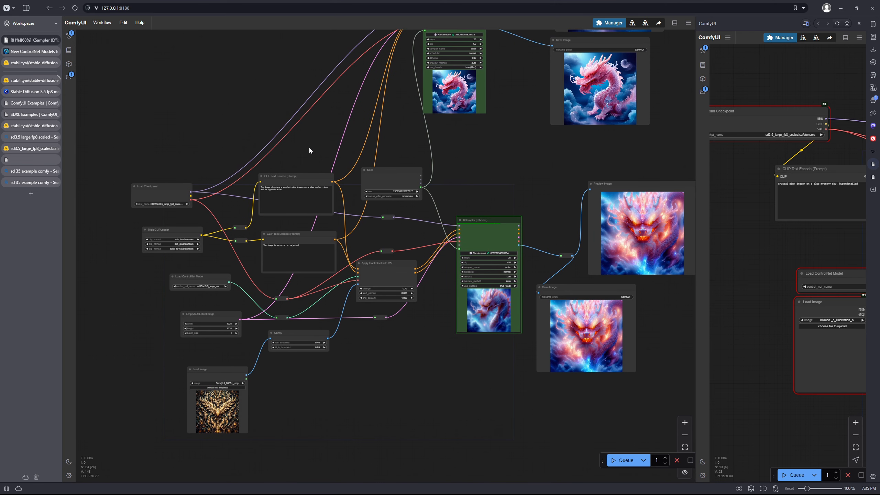
left_click_drag(686, 307, 589, 310)
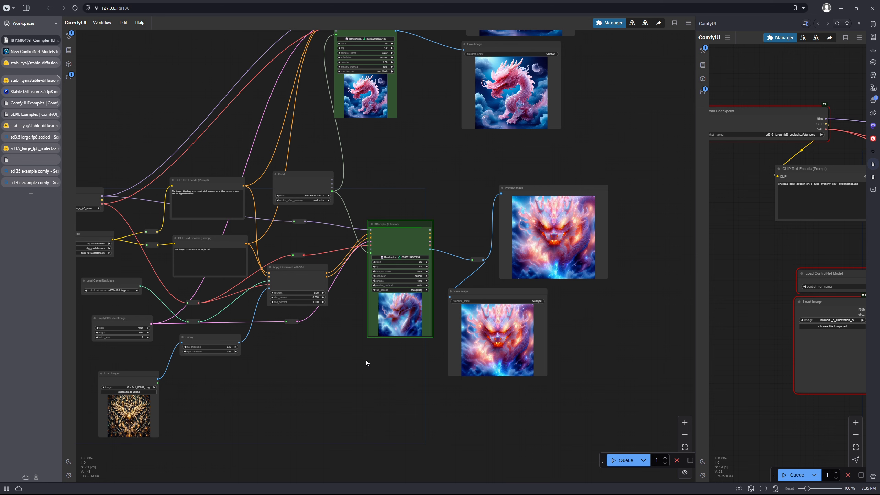
Check the ControlNet branch from its Load Image source to the KSampler preview, along with the outputs without ControlNet.
left_click_drag(323, 383, 481, 347)
scroll(422, 335, "up", 3)
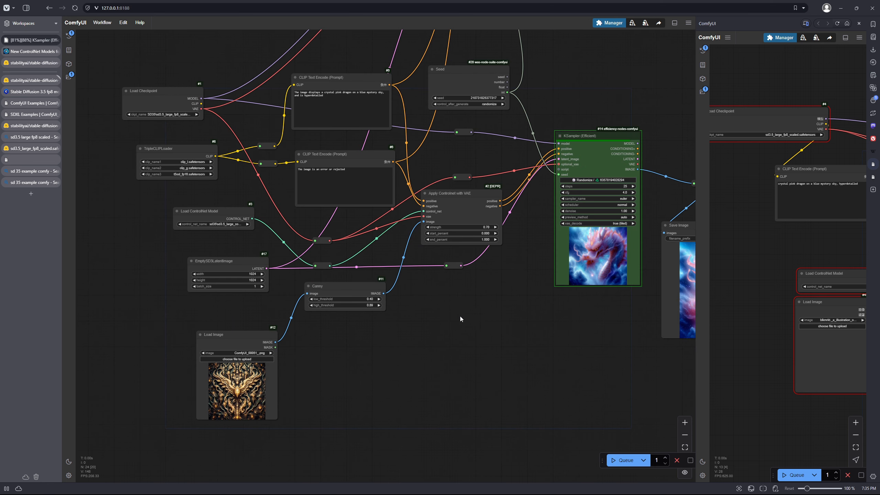
left_click_drag(461, 295, 453, 335)
left_click_drag(543, 361, 515, 352)
scroll(514, 353, "down", 2)
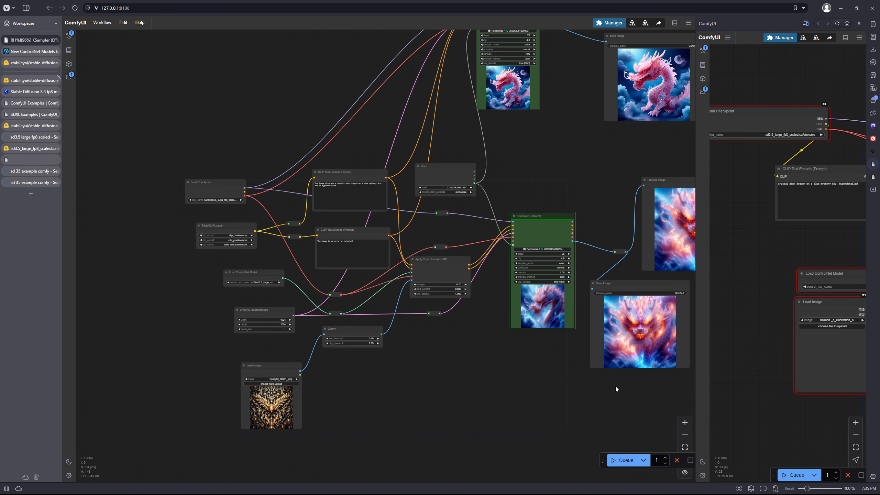
left_click_drag(607, 386, 550, 378)
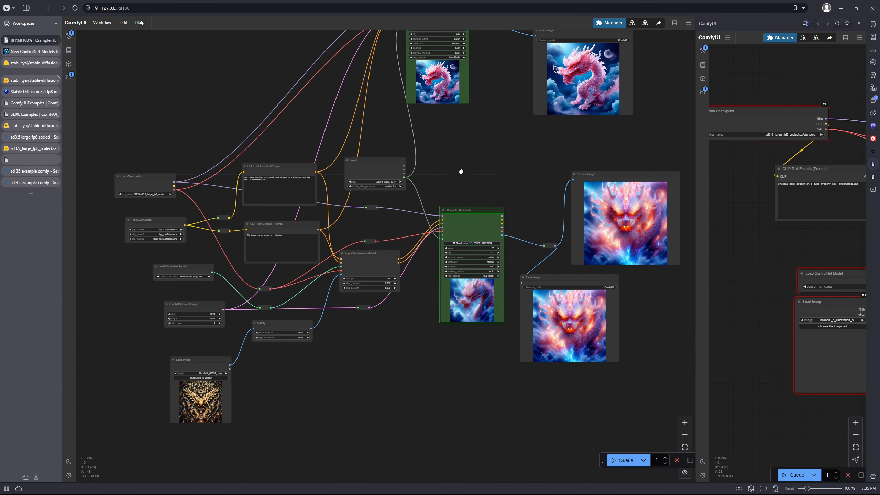
left_click_drag(461, 167, 461, 256)
left_click_drag(526, 233, 509, 273)
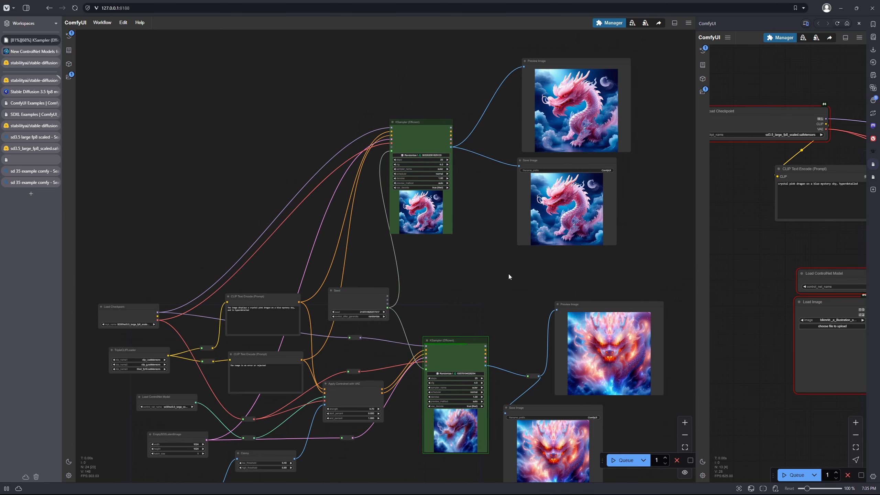
Examine the newly generated ControlNet dragon images and the Canny and Apply Controlnet with VAE settings behind them.
scroll(504, 254, "down", 5)
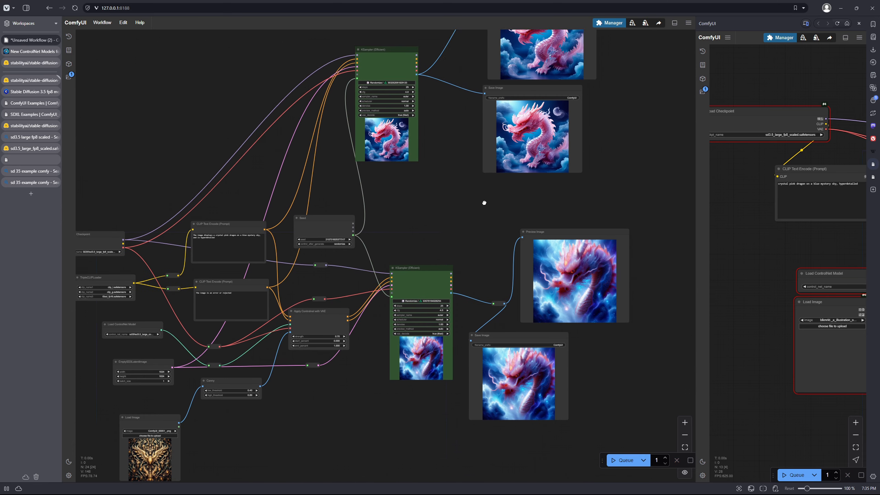
scroll(526, 305, "up", 5)
scroll(509, 291, "down", 5)
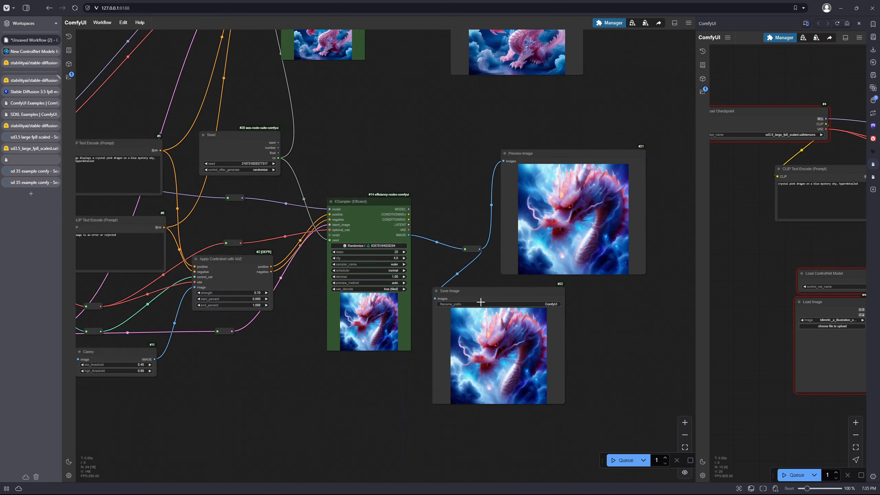
scroll(363, 184, "left", 3)
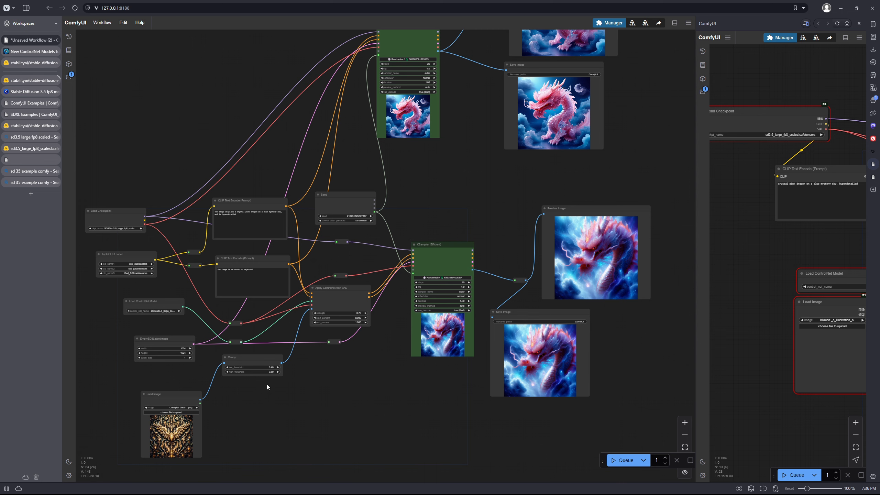
scroll(267, 384, "up", 8)
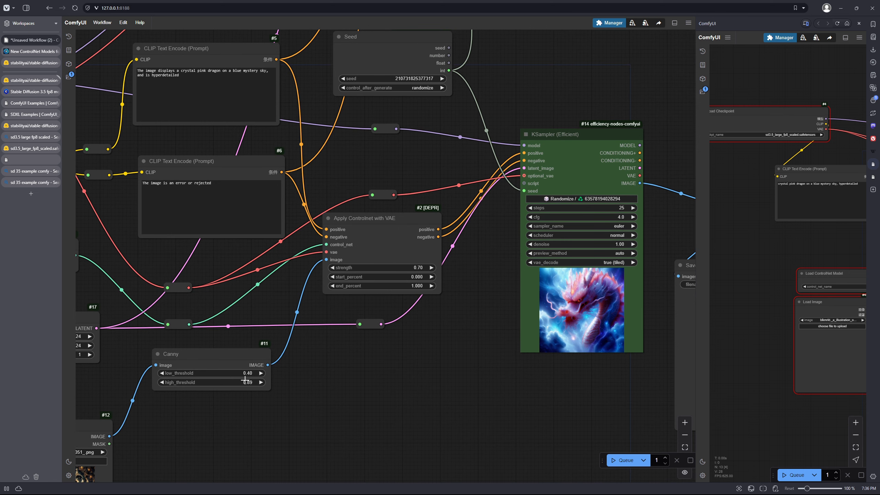